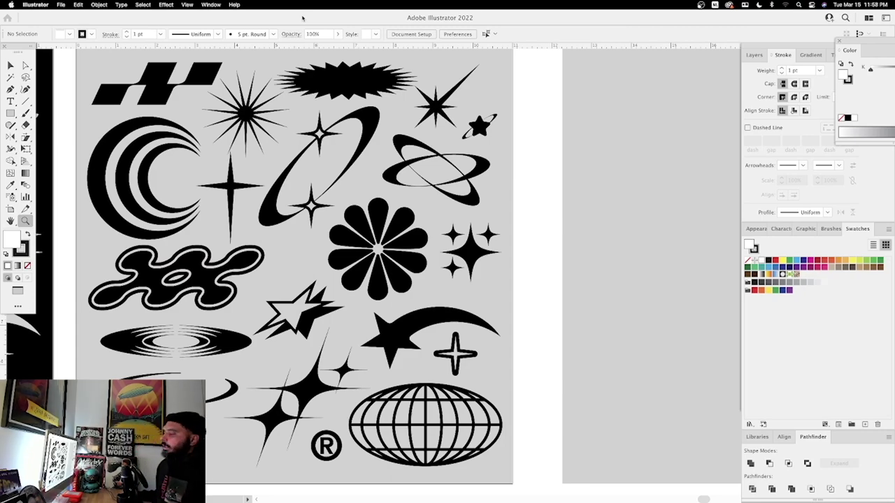
Step: Look over the Y2K elements sheets and the sample lettering artwork above them
key(super+minus)
key(super+minus)
drag(515, 180, 473, 145)
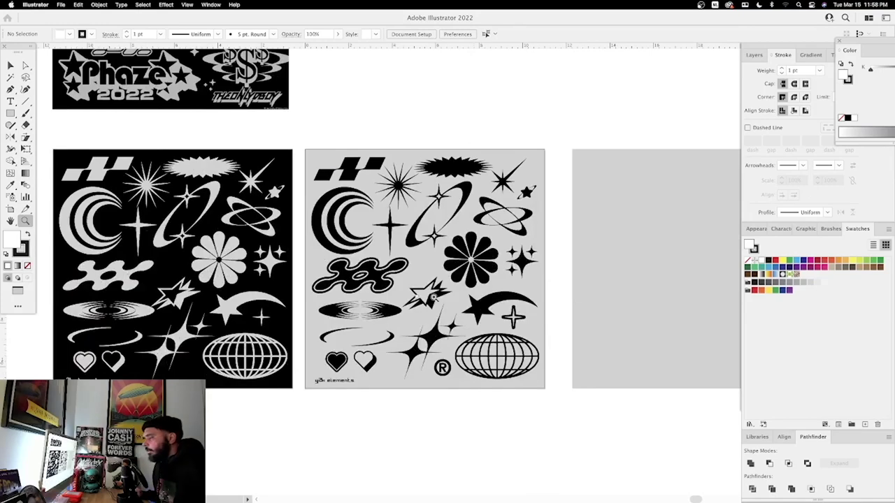
scroll(433, 297, up, 10)
scroll(433, 297, left, 2)
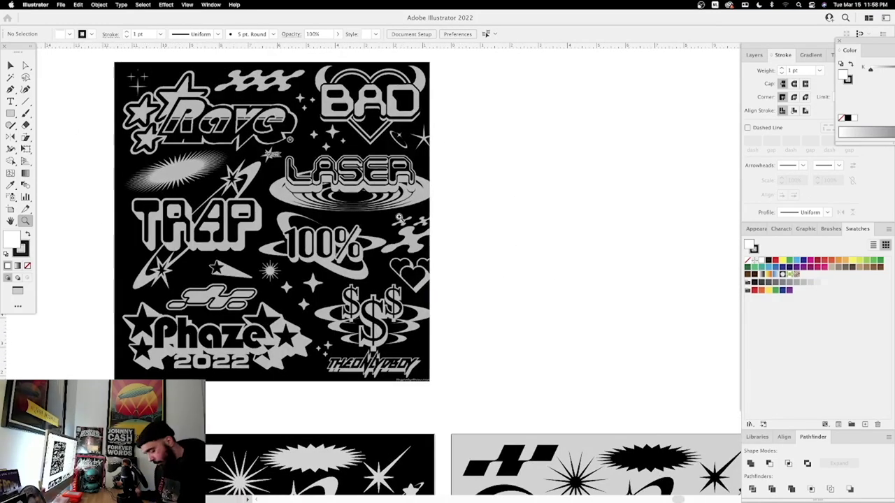
key(v)
drag(425, 225, 429, 225)
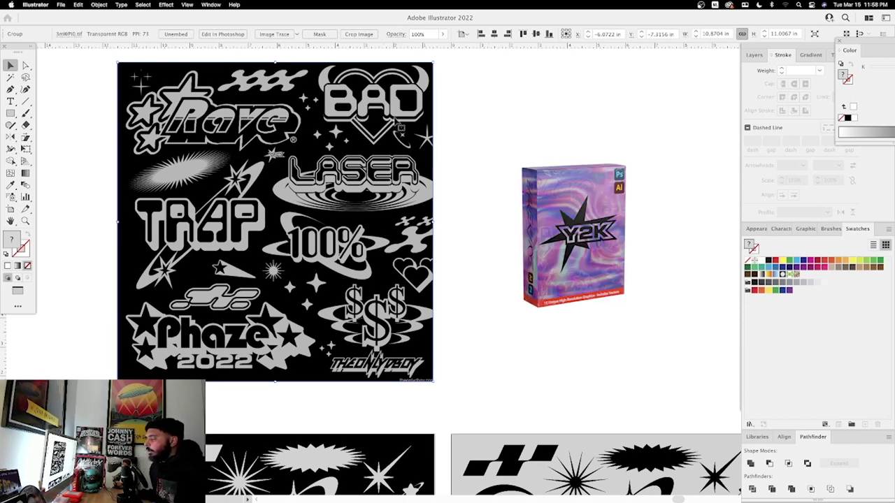
key(a)
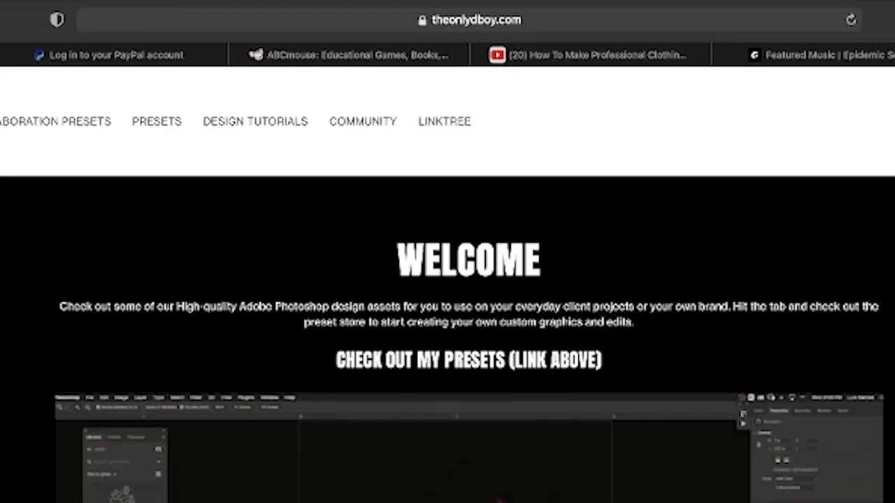
Step: Switch to the browser, go to the FULLERMOE site and open the Y2K Elements Pack (Vol. 1) in the Y2K & Rave style
click(118, 24)
text(FULLERMOE)
key(Return)
mouse_move(396, 98)
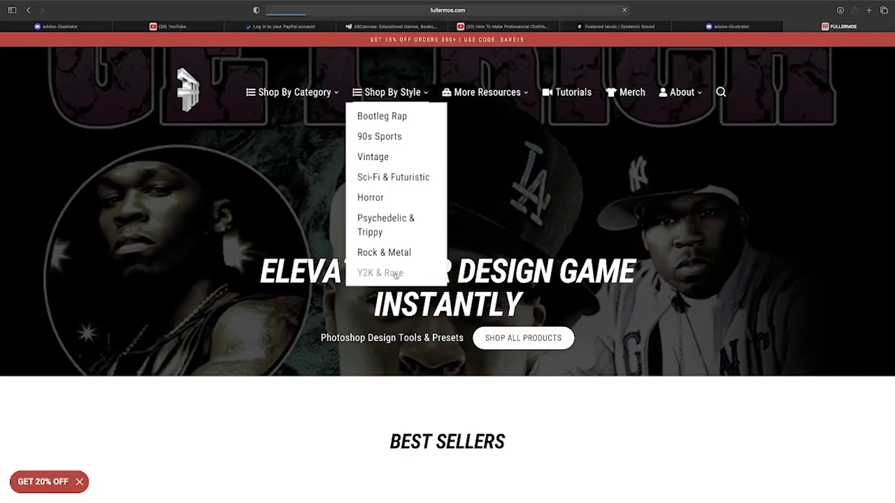
click(380, 272)
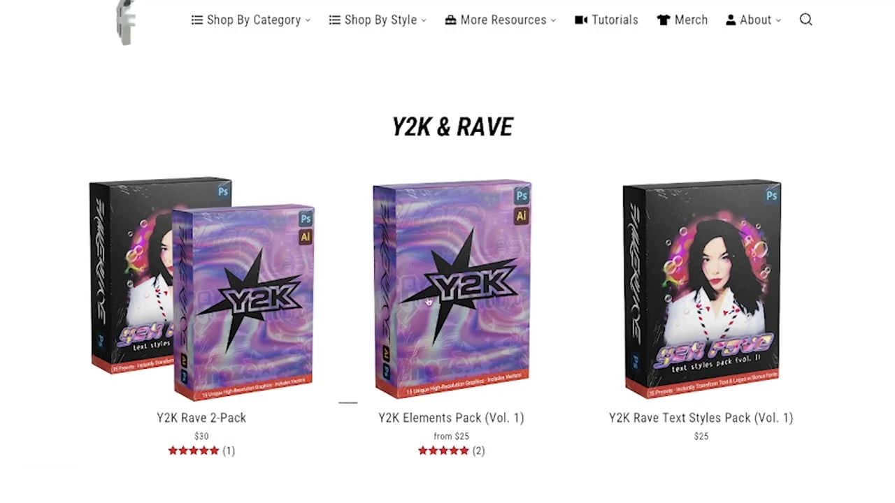
click(448, 301)
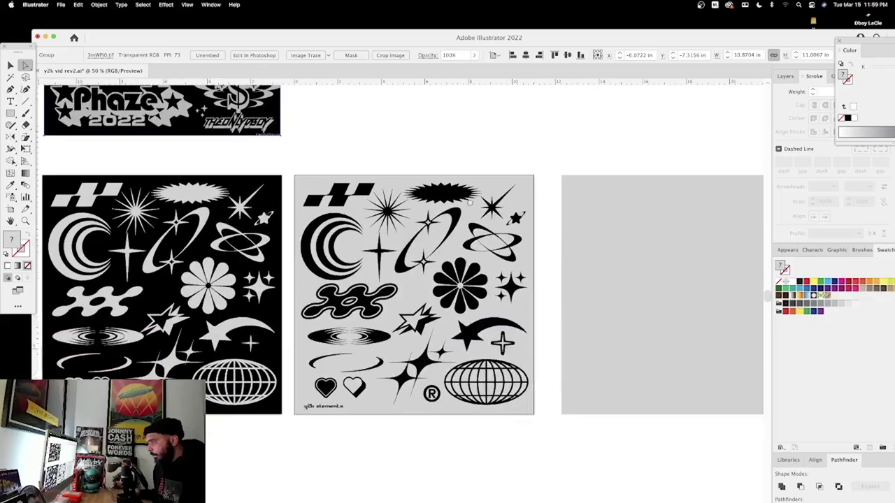
Step: Switch back to Illustrator, copy the slanted checkered shape onto the blank gray artboard and place it near the artboard's upper-left corner as a reference
drag(470, 203, 468, 198)
key(z)
drag(394, 255, 435, 217)
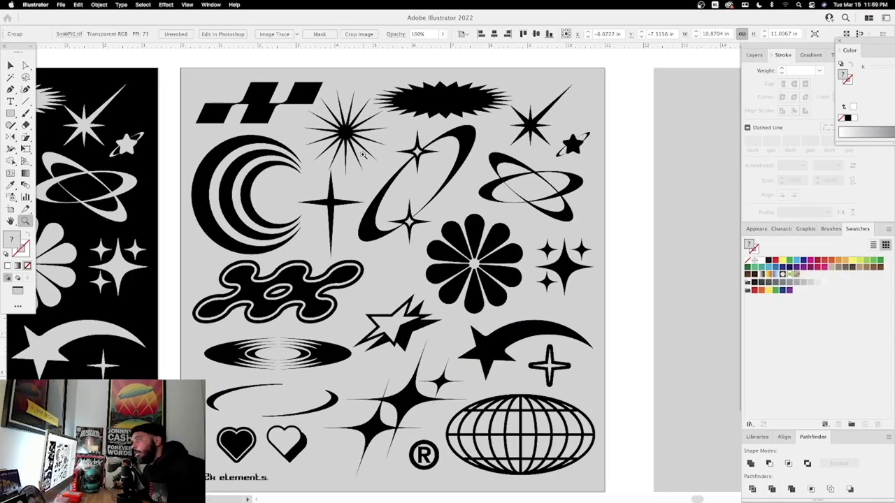
scroll(273, 128, up, 2)
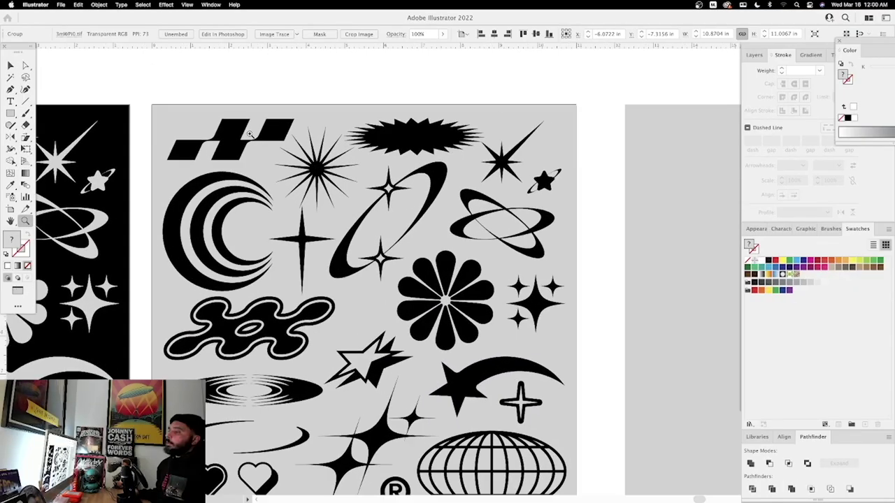
click(274, 128)
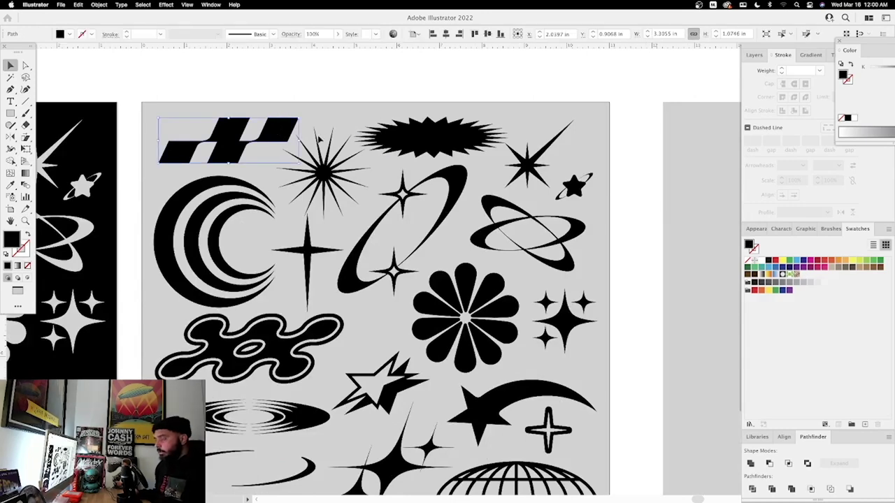
drag(528, 175, 138, 166)
click(496, 187)
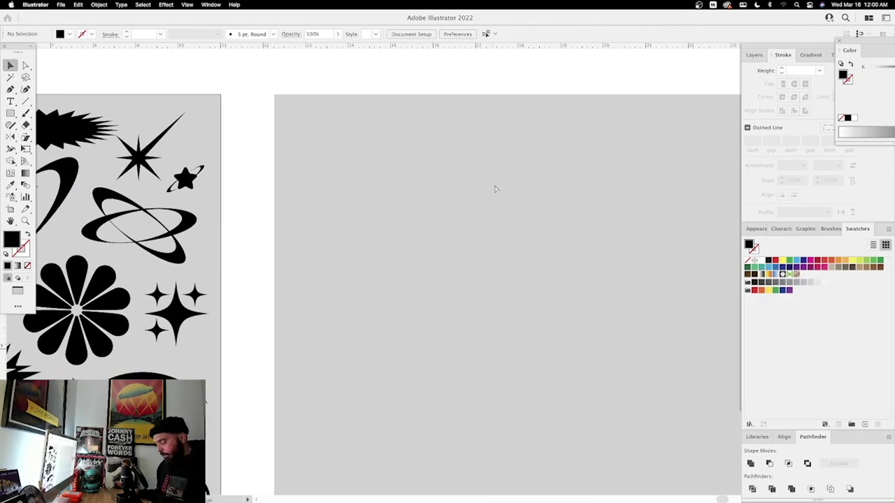
key(super+v)
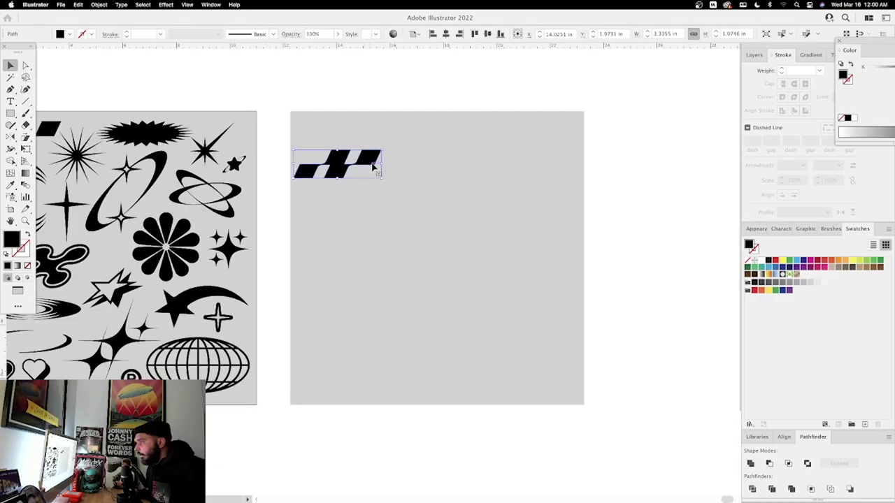
drag(372, 165, 372, 147)
Step: Draw a black rectangle about 0.87 × 0.97 in below the checkered reference shape
key(z)
drag(429, 214, 480, 214)
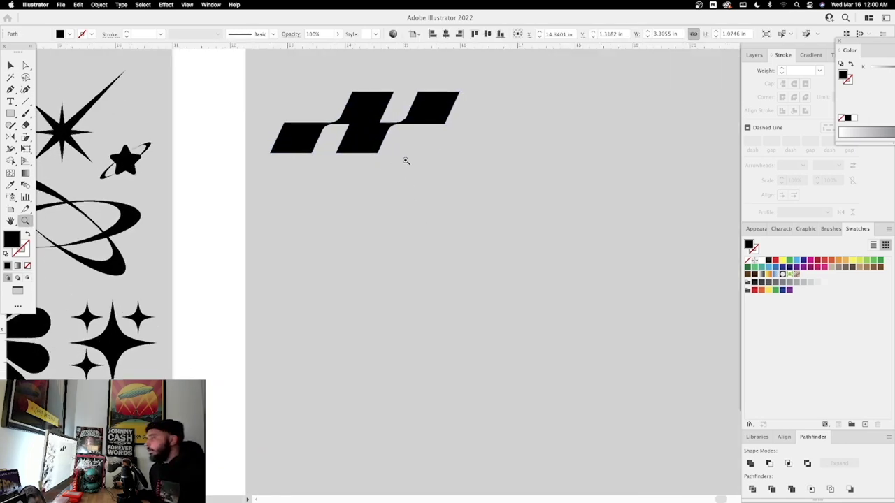
drag(431, 175, 404, 172)
click(10, 113)
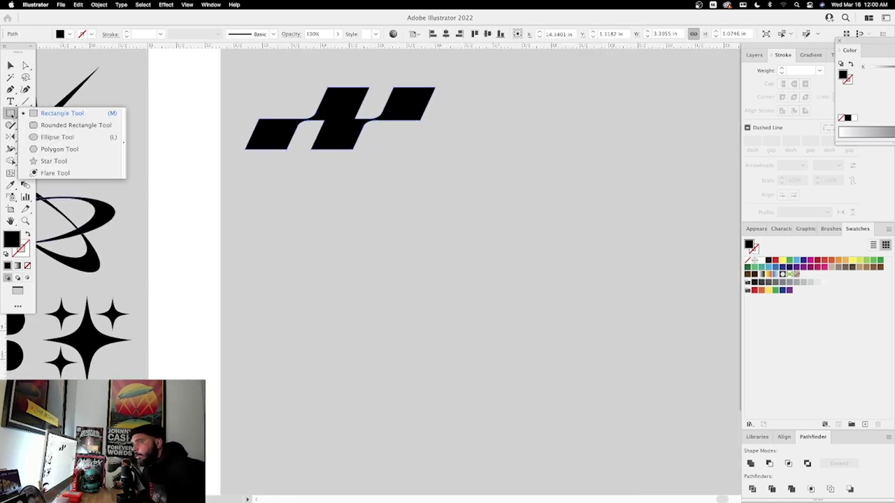
drag(383, 195, 434, 250)
Step: Add a thin bar about 0.87 × 0.08 in, overlapping the rectangle's lower-left corner and flush with its bottom edge
key(v)
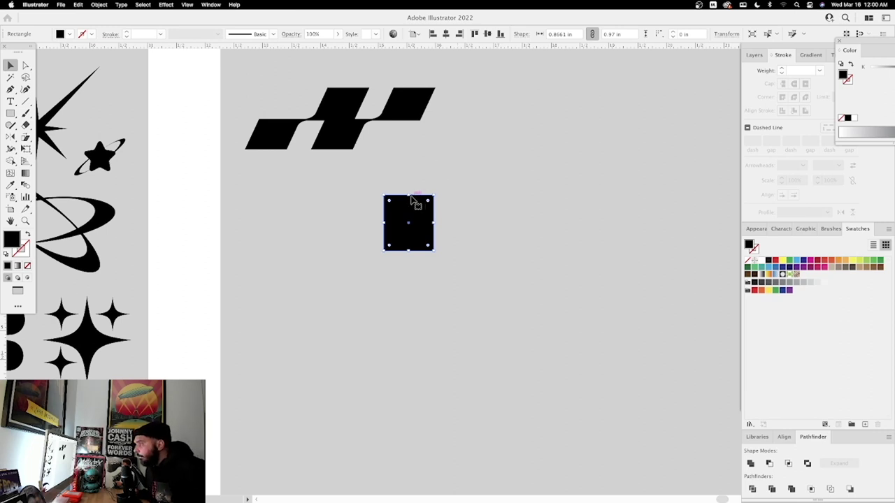
drag(409, 198, 366, 264)
key(z)
key(v)
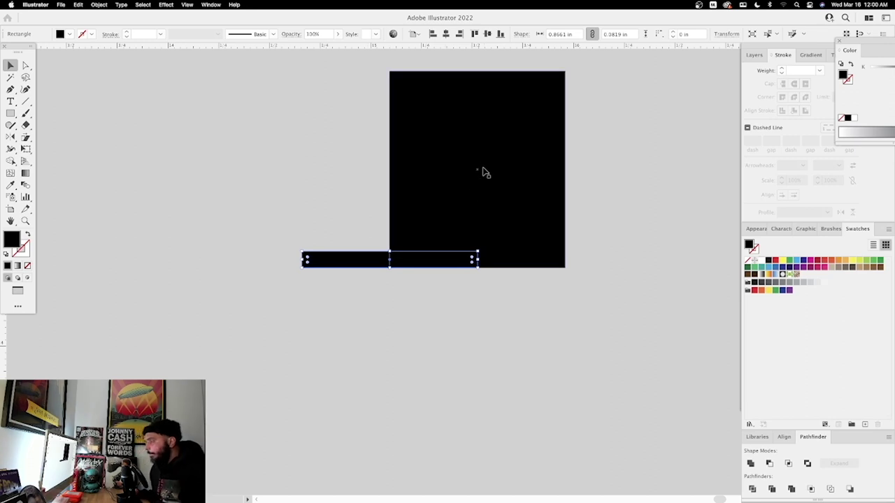
Step: Duplicate the large rectangle and place the copy at the bar's other end, with its top edge flush with the bar's top
click(502, 159)
click(600, 91)
click(557, 99)
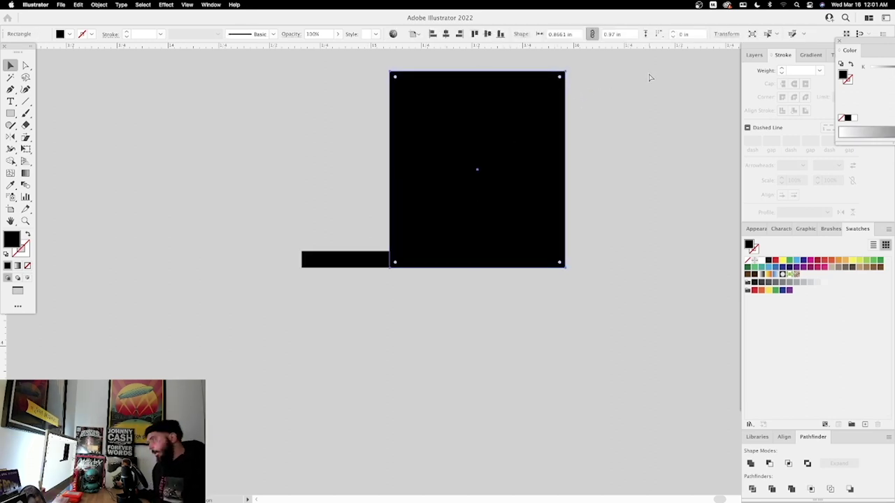
key(super+v)
drag(594, 242, 653, 182)
drag(525, 257, 342, 335)
scroll(434, 278, up, 2)
scroll(434, 277, right, 2)
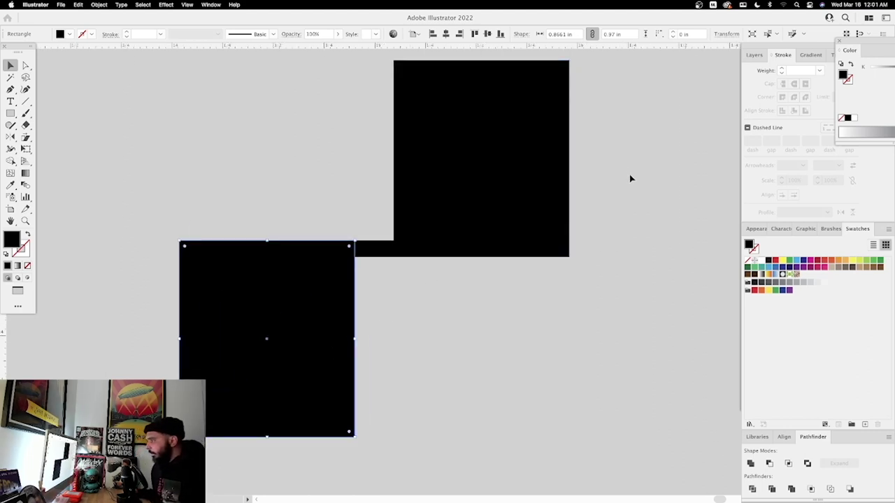
Step: Unite both rectangles and the connecting bar into one shape
click(630, 184)
drag(664, 125, 329, 293)
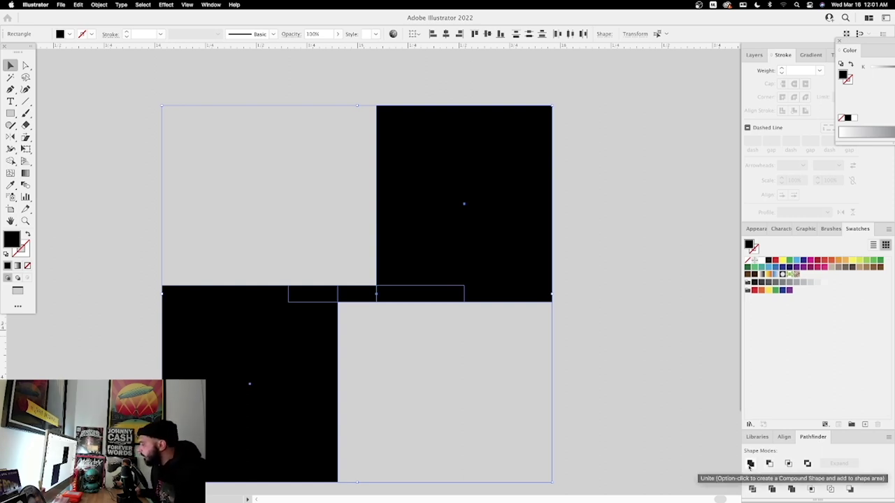
click(751, 463)
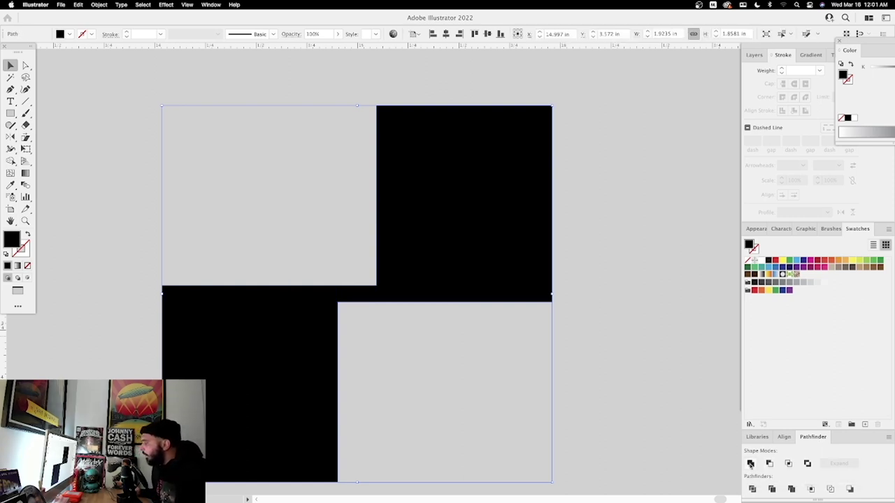
click(615, 265)
click(500, 234)
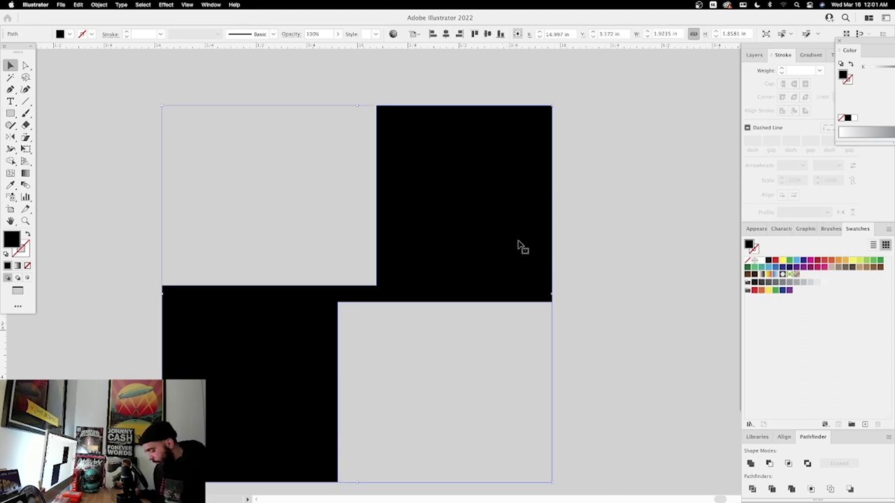
Step: Shear the united shape horizontally so it leans to the right and spans about 3.4 in wide
scroll(517, 245, down, 2)
scroll(547, 187, right, 2)
click(26, 137)
mouse_move(26, 137)
mouse_down()
mouse_move(43, 145)
mouse_move(49, 133)
mouse_up()
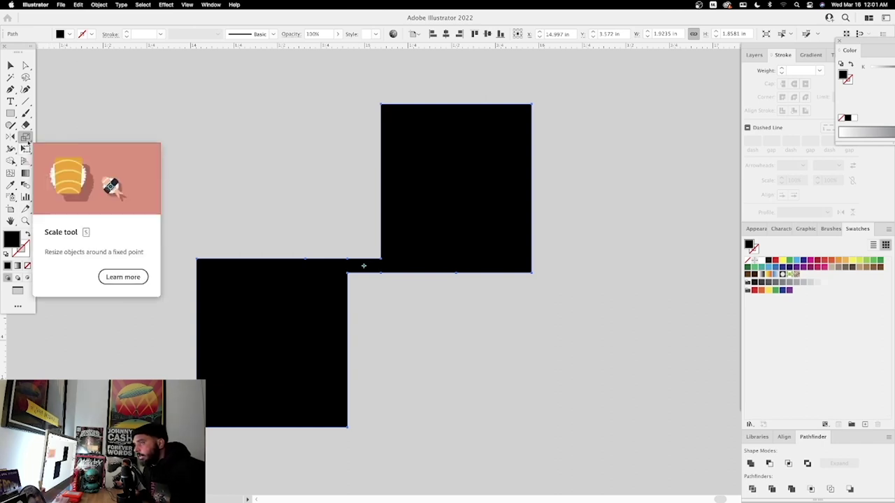
click(26, 137)
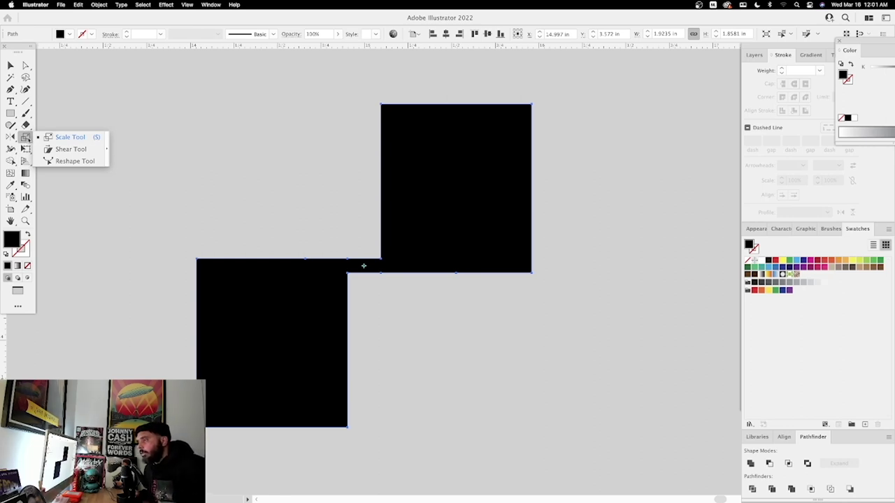
click(72, 149)
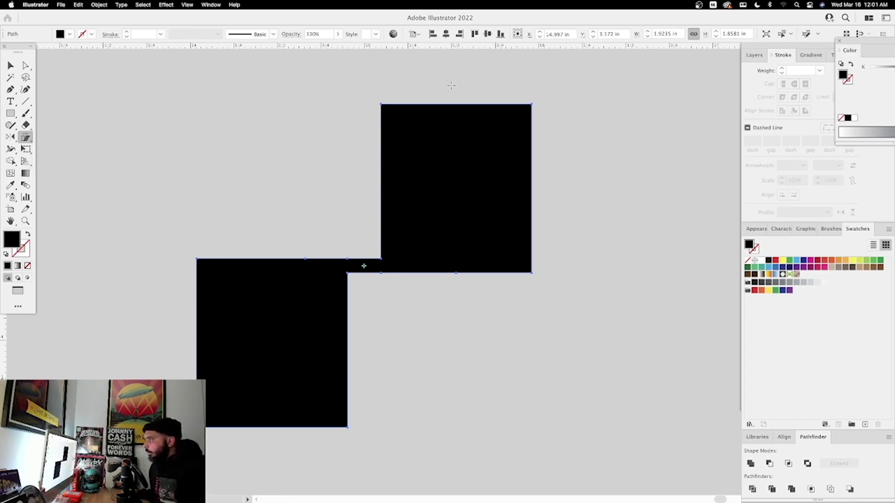
drag(453, 84, 599, 106)
key(super+minus)
key(super+minus)
key(super+minus)
key(v)
click(588, 206)
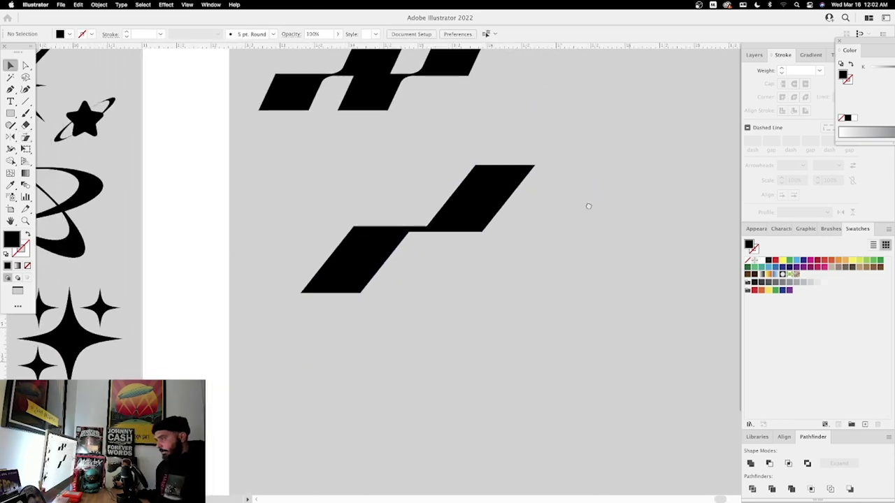
Step: Round all corners of the slanted shape to a radius of about 0.14 in
drag(588, 206, 336, 378)
key(super+plus)
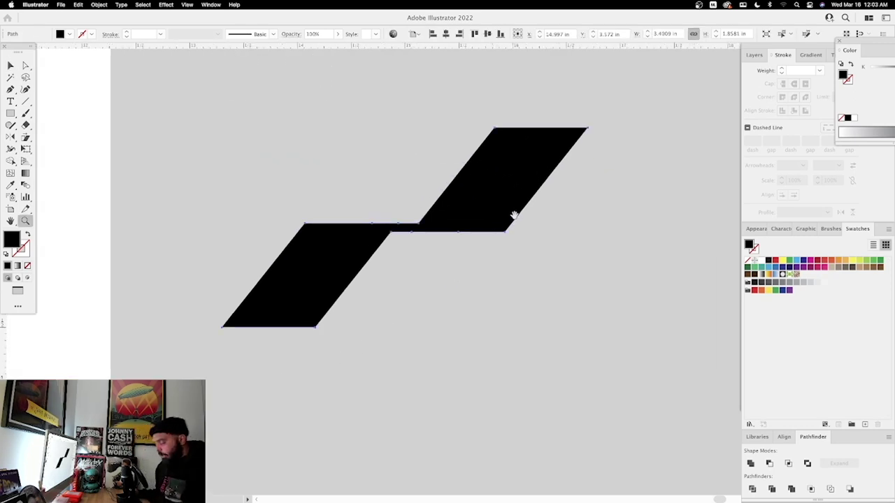
key(z)
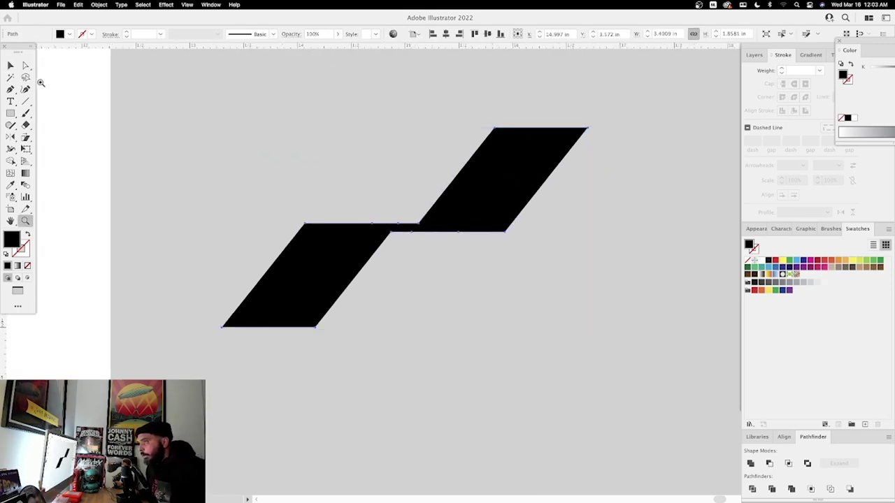
key(a)
click(246, 107)
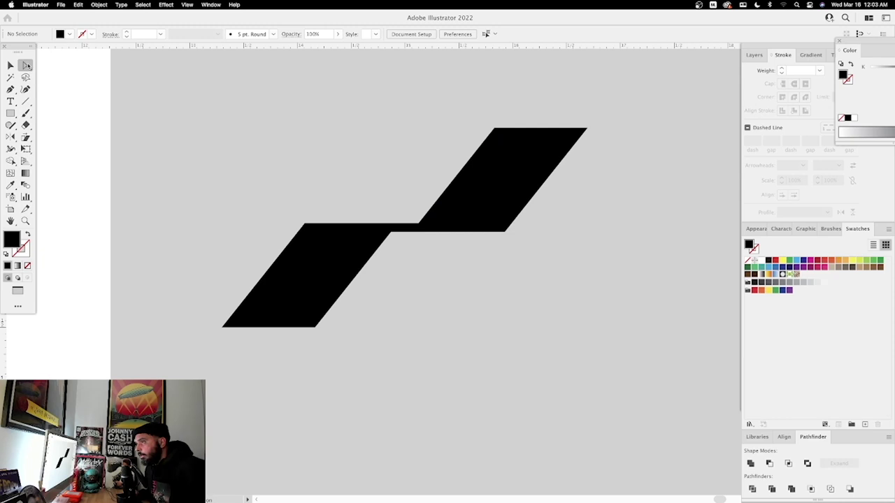
click(451, 220)
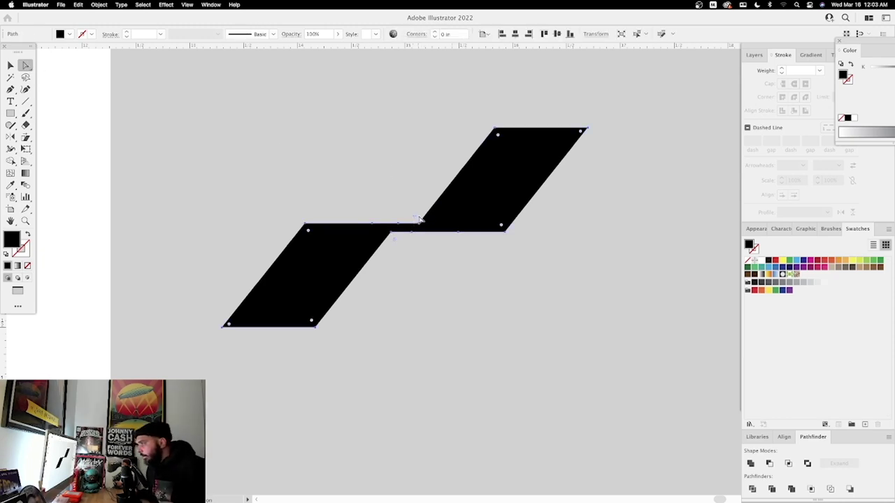
scroll(423, 219, up, 5)
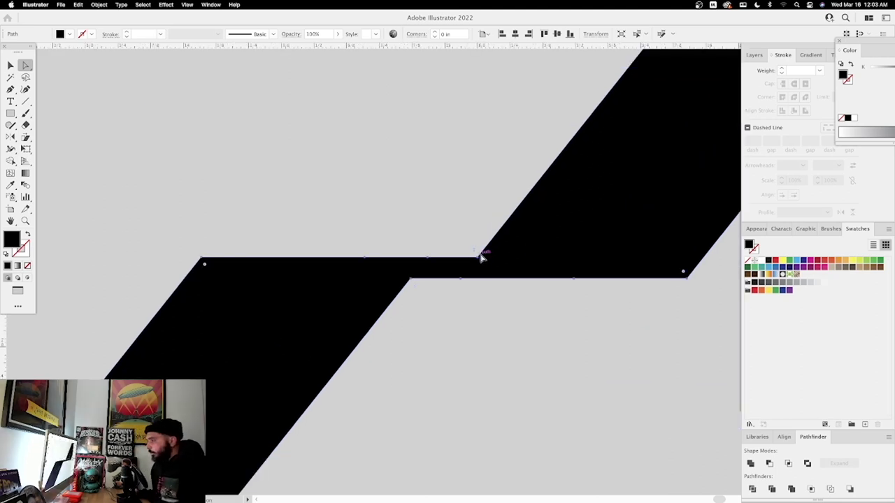
drag(480, 254, 487, 236)
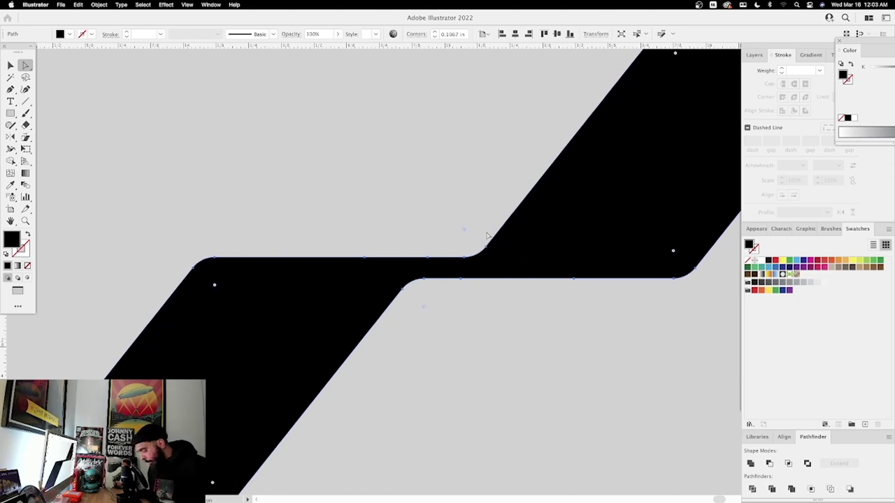
click(567, 336)
Step: Duplicate the rounded slanted shape horizontally to the right so the copy's connecting bar overlaps the original
key(super+minus)
key(super+minus)
key(super+minus)
key(v)
drag(528, 143, 442, 378)
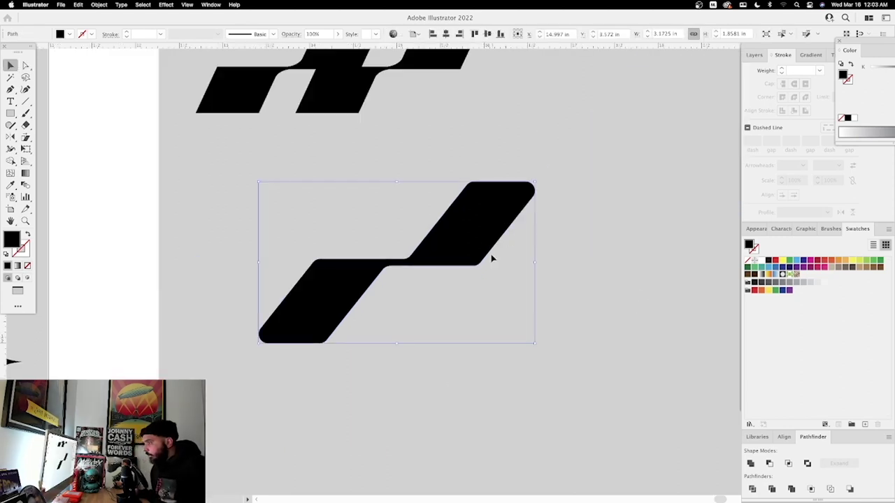
drag(477, 253, 608, 250)
Step: Group the two rounded slanted shapes and move the group left, aligning it beneath the checkered reference shape
drag(651, 341, 358, 237)
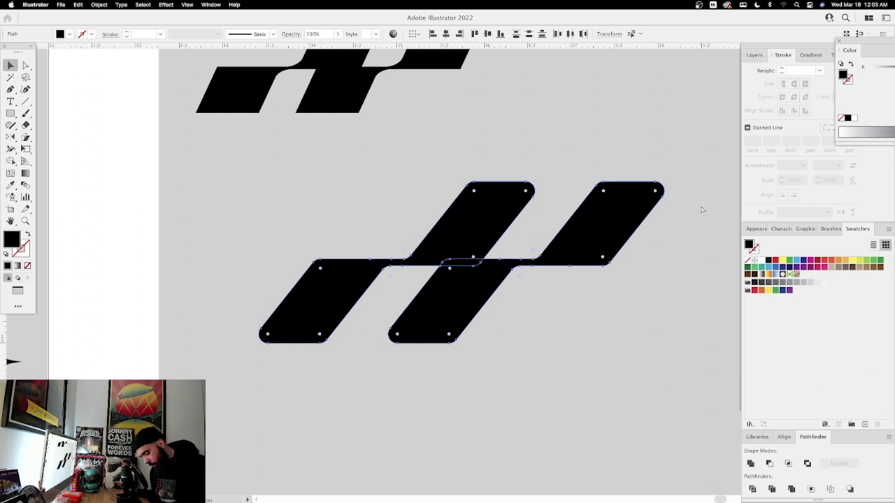
key(super+g)
drag(622, 245, 558, 237)
click(660, 140)
key(super+minus)
key(super+minus)
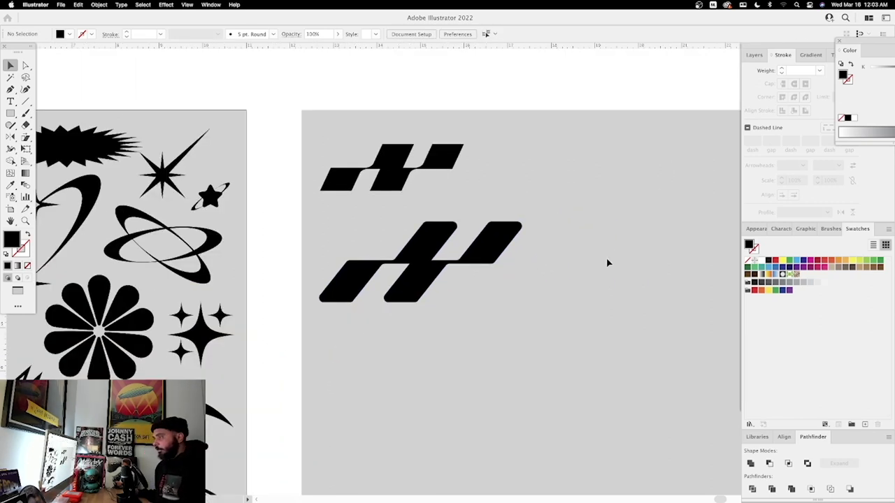
key(z)
click(383, 208)
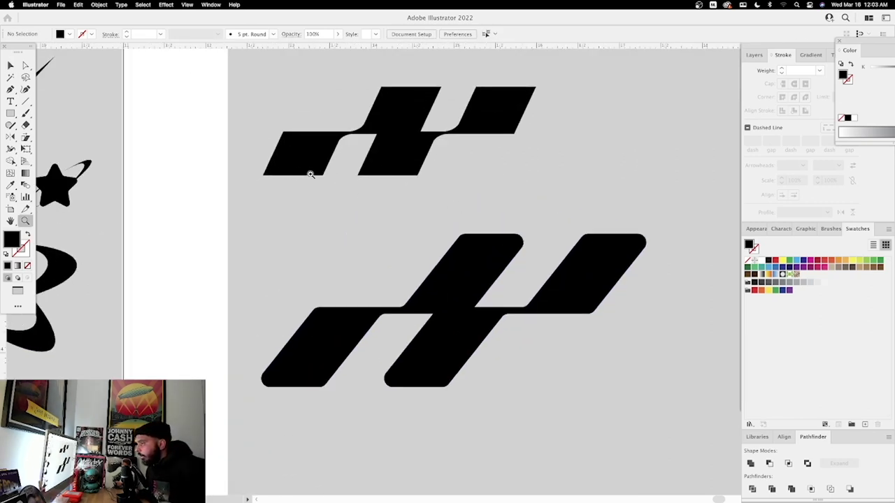
Step: Erase straight horizontal strips across the rounded tops and bottoms of the grouped slanted shapes to give them flat, sharp ends
drag(515, 210, 506, 185)
key(a)
key(z)
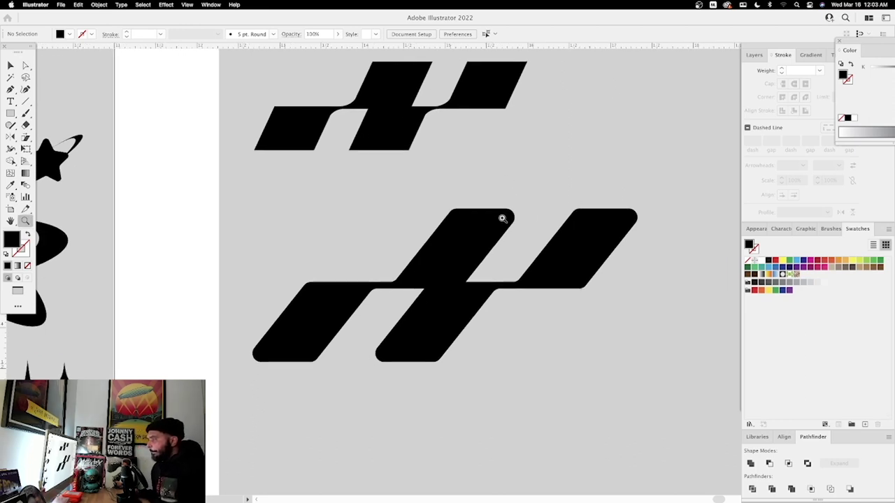
key(a)
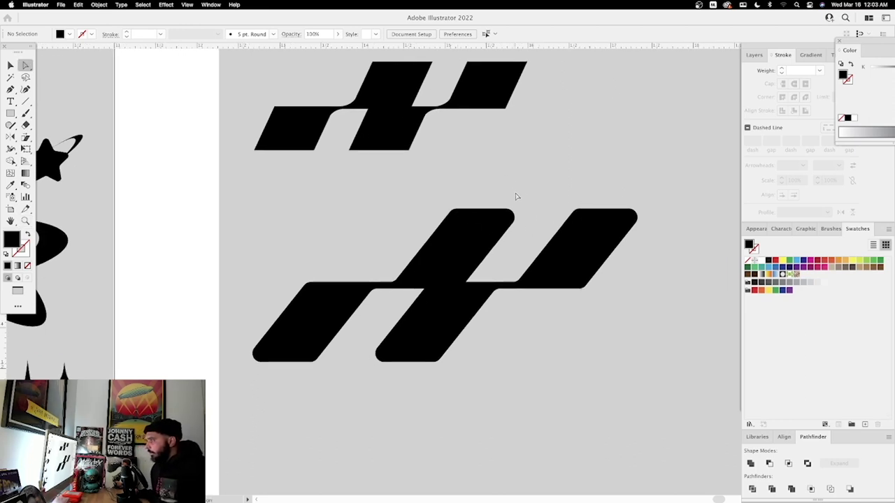
key(v)
click(614, 229)
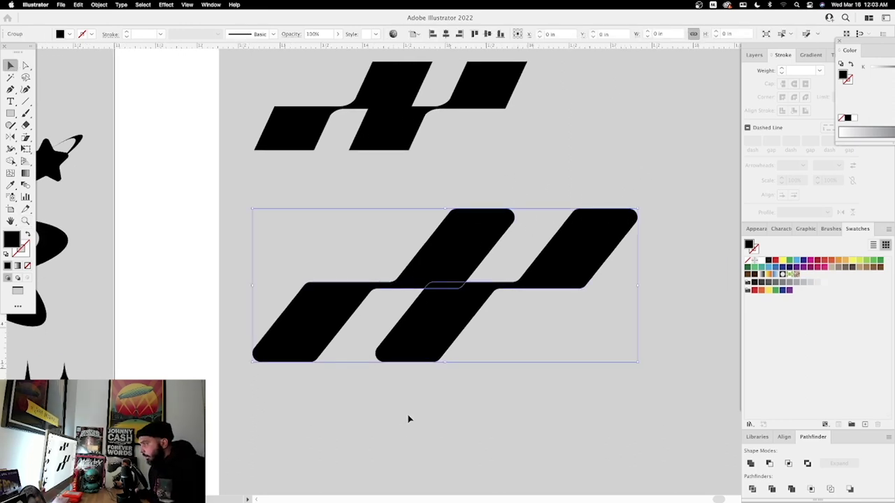
key(shift+e)
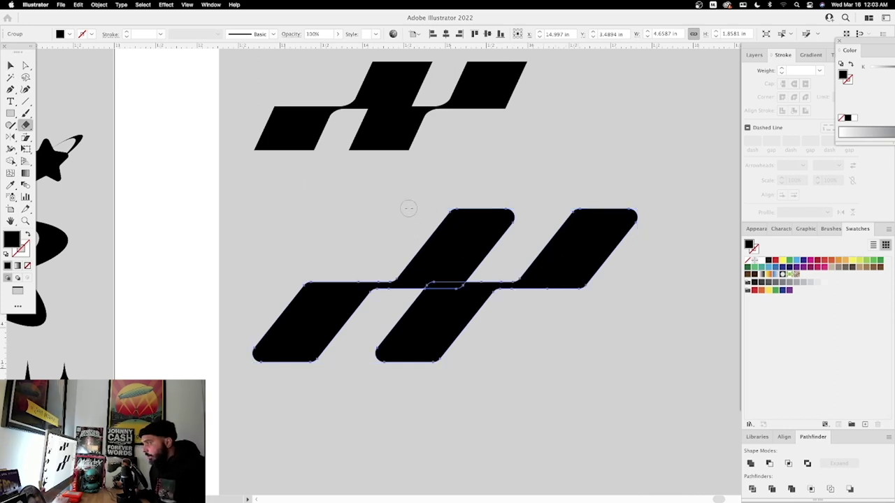
drag(405, 207, 720, 207)
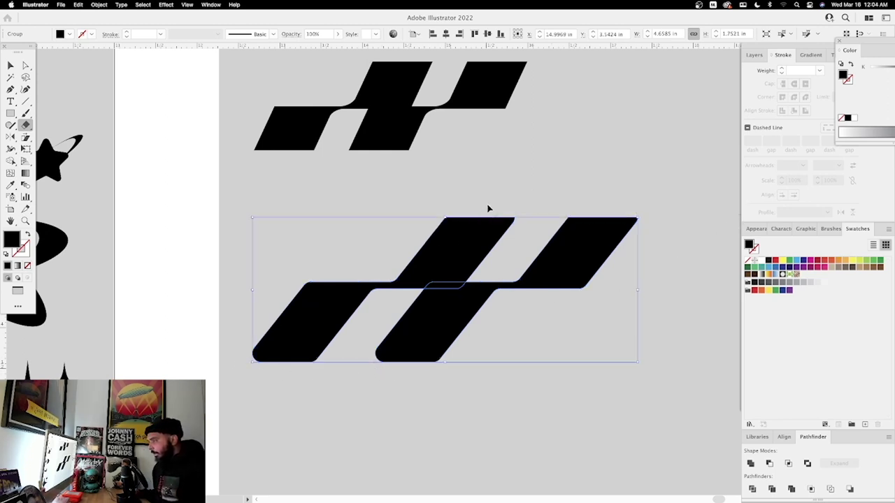
key(ctrl+z)
drag(411, 216, 673, 210)
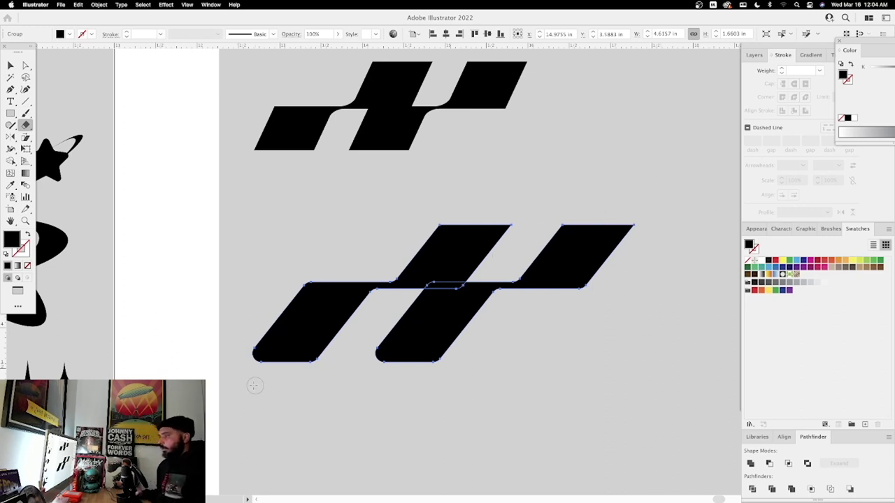
drag(232, 352, 598, 355)
Step: Delete the two thin slivers left beneath the trimmed slanted shapes
key(a)
drag(484, 386, 421, 383)
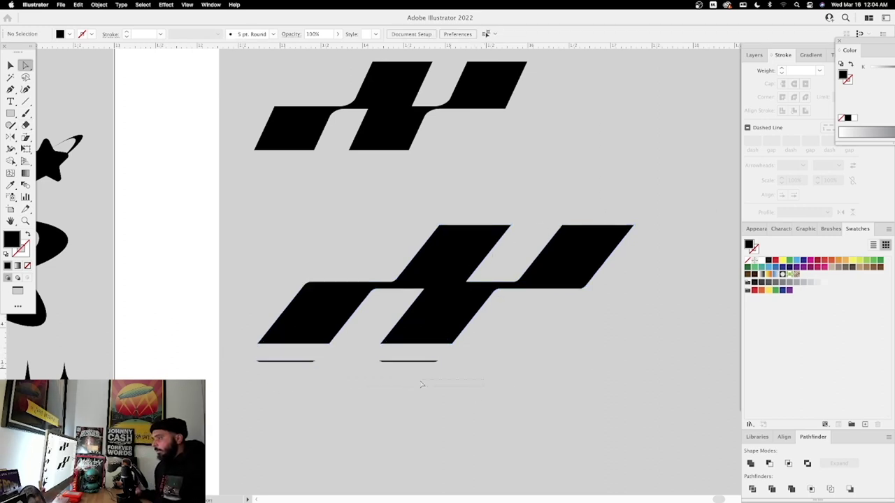
drag(248, 361, 248, 358)
key(Delete)
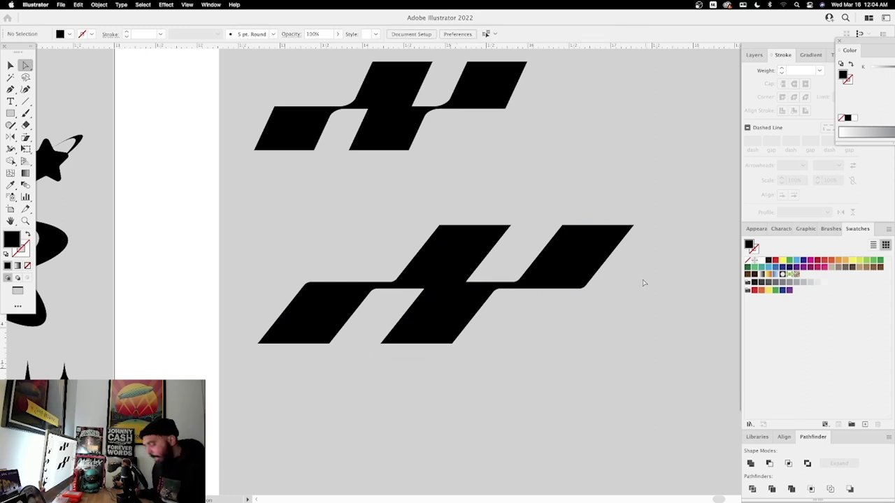
Step: Delete the checkered reference shape above the recreated one
key(v)
drag(639, 186, 529, 305)
key(super+minus)
key(super+minus)
drag(547, 121, 467, 172)
key(Delete)
scroll(522, 250, down, 5)
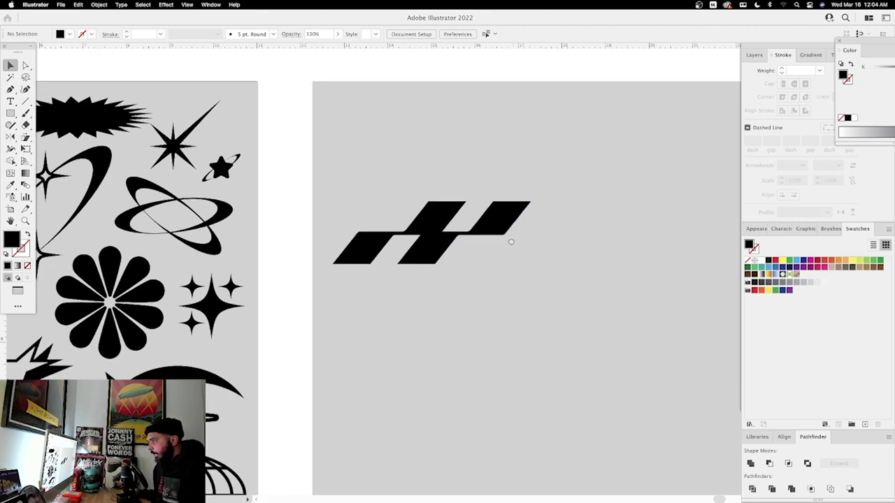
Step: Move the recreated checkered shape off the artboard to the empty space below it
key(super+minus)
key(super+minus)
drag(461, 180, 447, 374)
Step: Copy the striped crescent from the reference sheet to the upper left of the empty artboard
key(z)
drag(234, 119, 299, 114)
drag(222, 154, 366, 121)
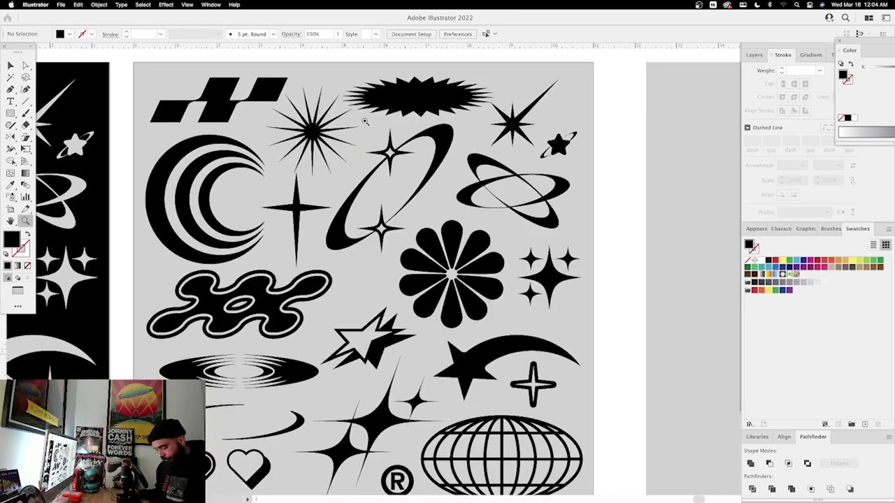
key(v)
drag(213, 195, 649, 177)
drag(647, 177, 454, 134)
drag(525, 194, 469, 211)
click(470, 212)
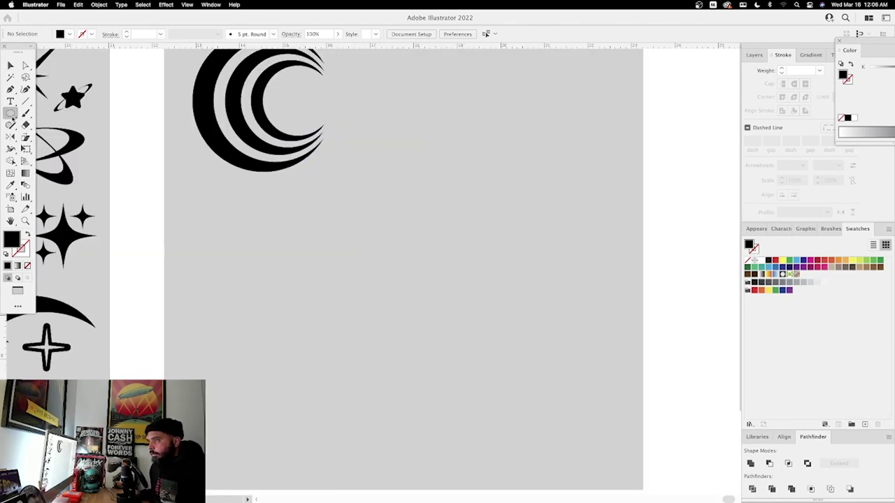
Step: Draw a black circle about 3.74 in wide below the crescent reference and shift it slightly up and left
drag(11, 118, 56, 137)
drag(389, 219, 569, 356)
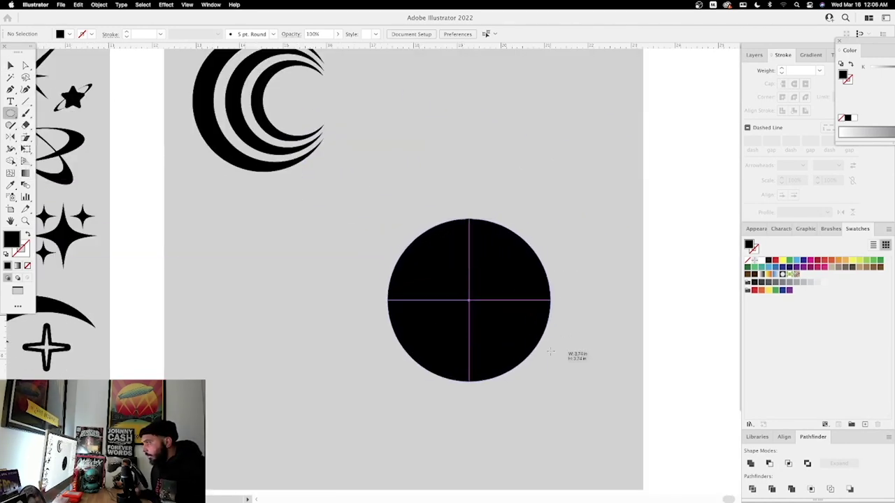
key(v)
drag(518, 312, 480, 304)
drag(461, 335, 462, 334)
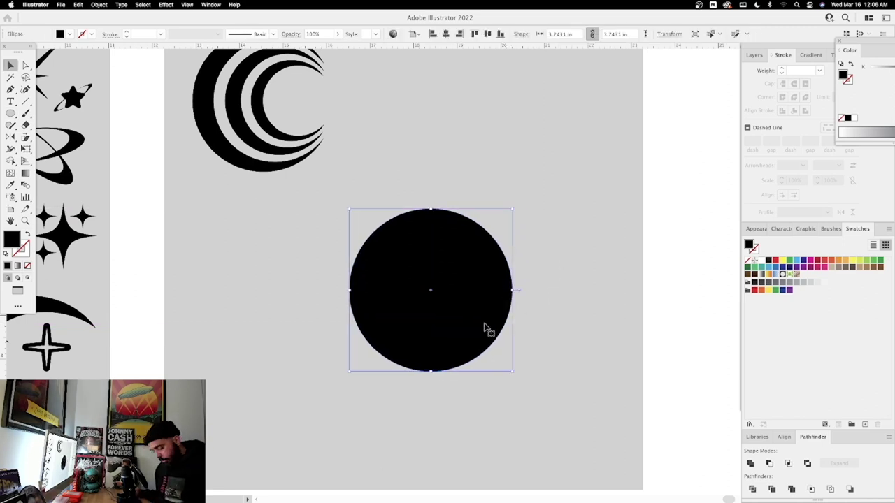
Step: Create a copy about one third the circle's size, vertically centred and just overlapping the large circle's right edge, and select both circles
drag(349, 209, 405, 252)
drag(451, 292, 615, 294)
key(super+space)
drag(496, 327, 505, 327)
key(v)
drag(584, 286, 370, 282)
key(super+minus)
key(super+minus)
key(super+minus)
key(super+space)
drag(534, 260, 561, 268)
key(v)
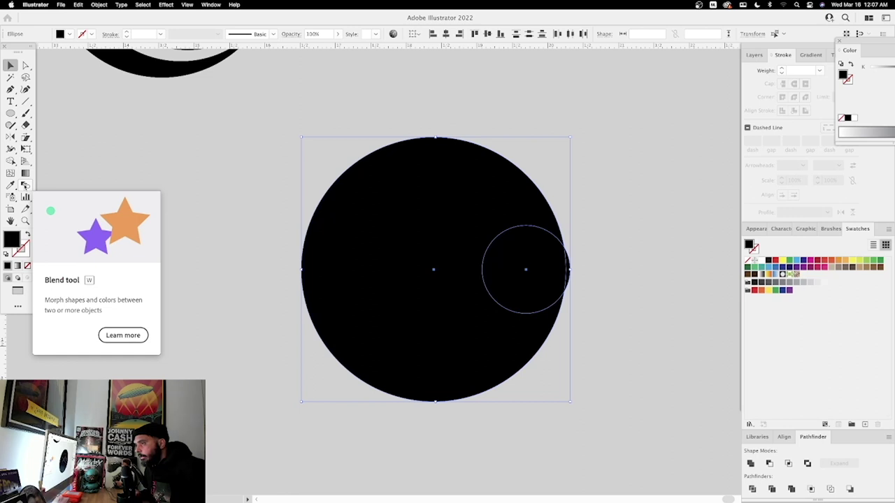
Step: Blend the large and small circles with spacing set to Specified Steps and 4 steps
double_click(26, 186)
click(448, 239)
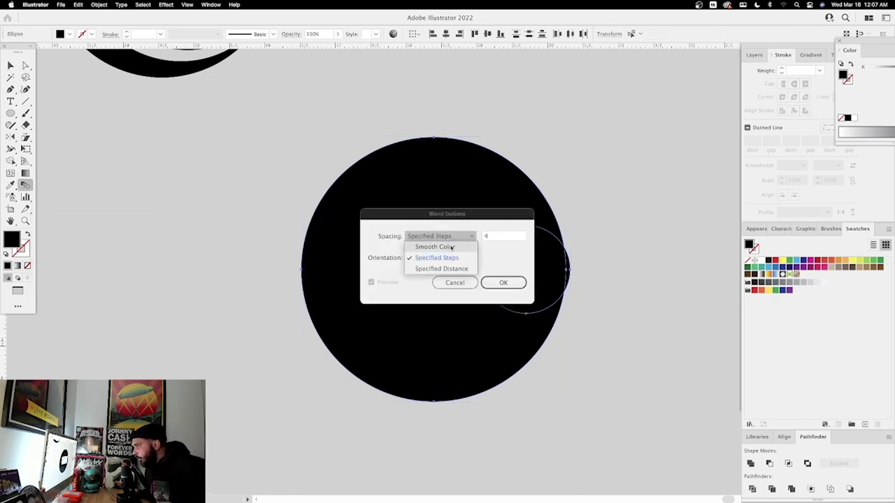
click(458, 257)
click(510, 282)
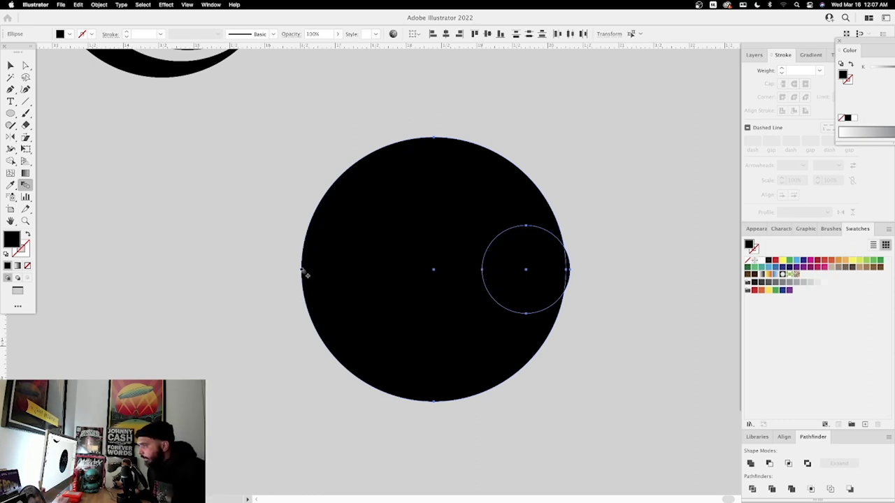
click(305, 272)
Step: Expand the circle blend into separate shapes with the Object and Fill options enabled
key(v)
click(632, 179)
drag(628, 142, 315, 470)
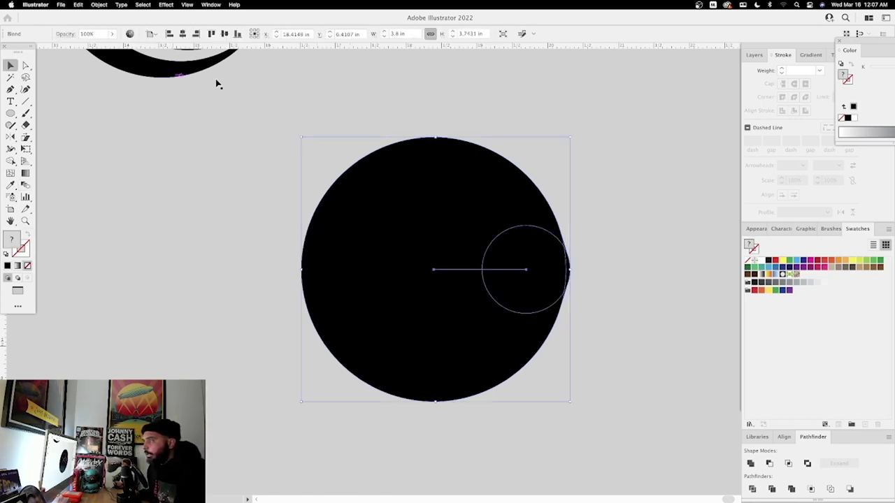
click(98, 4)
mouse_move(150, 206)
click(109, 104)
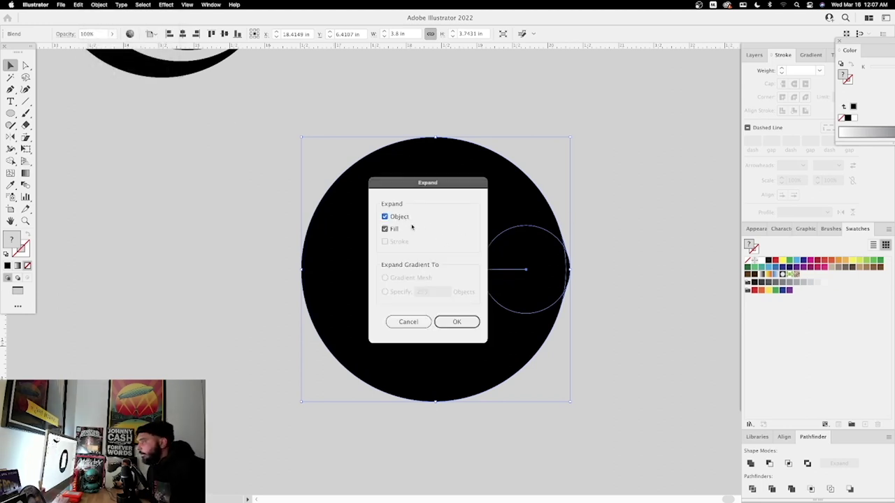
click(470, 323)
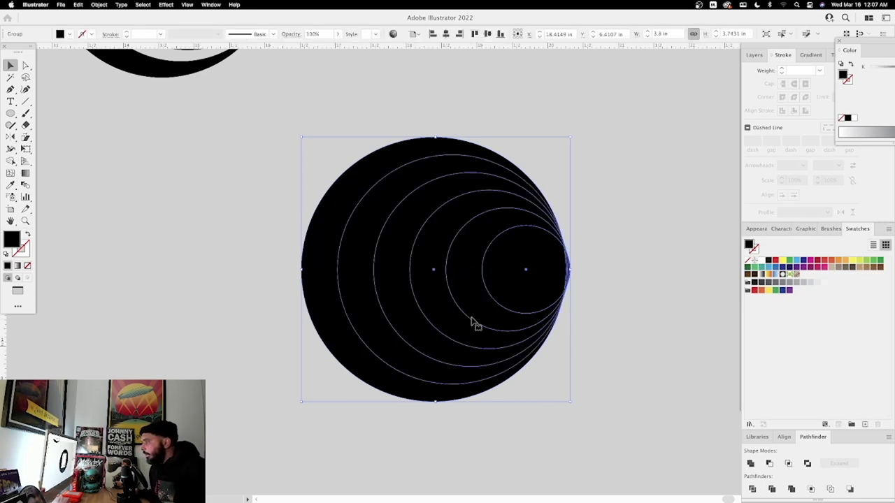
Step: Remove the innermost circle and every second ring from the expanded circles with the Shape Builder tool, leaving three nested crescents
key(a)
click(606, 270)
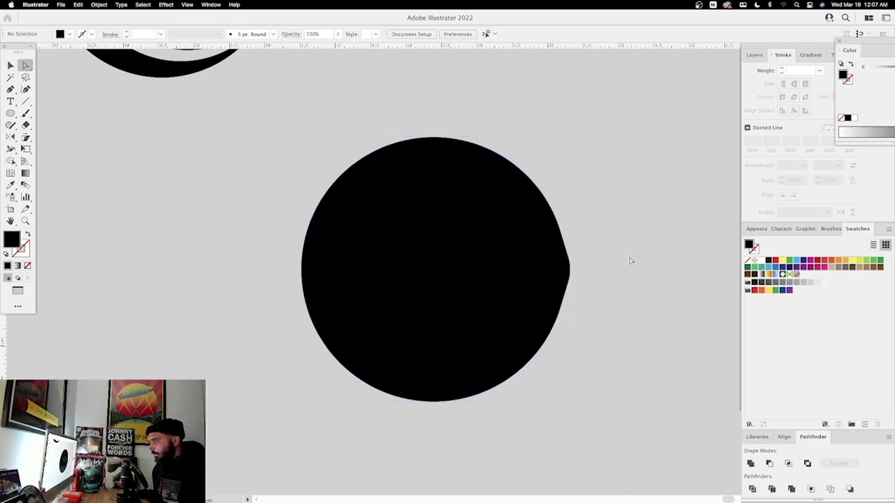
click(457, 241)
click(633, 242)
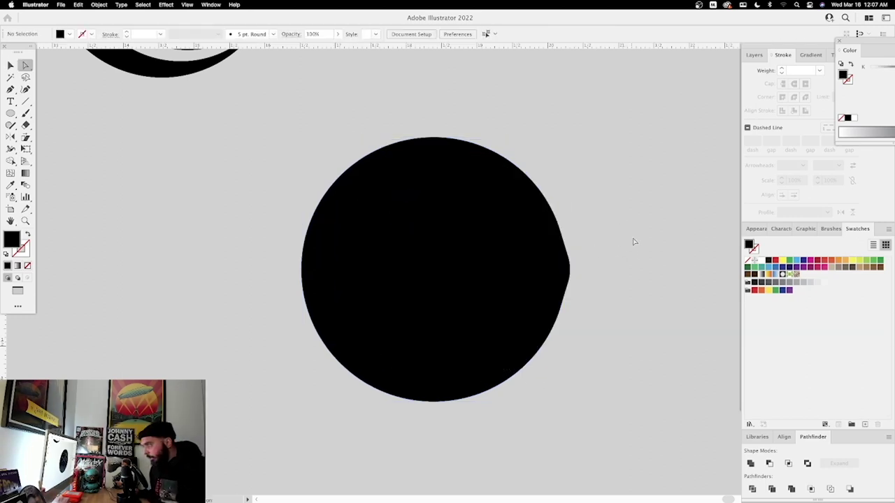
key(v)
drag(635, 159, 304, 426)
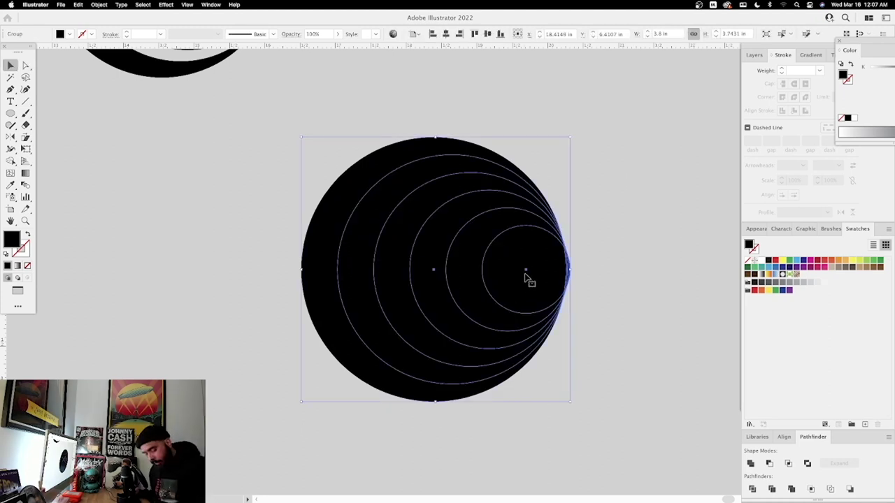
key(shift+m)
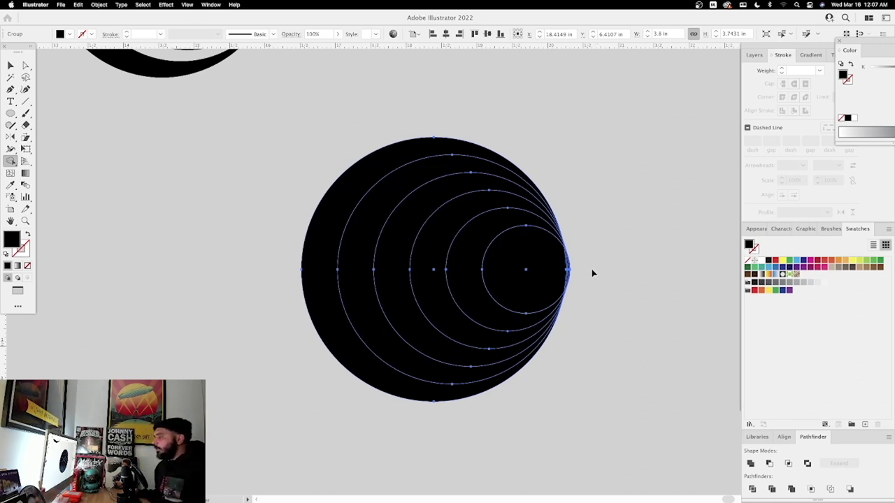
alt+click(548, 272)
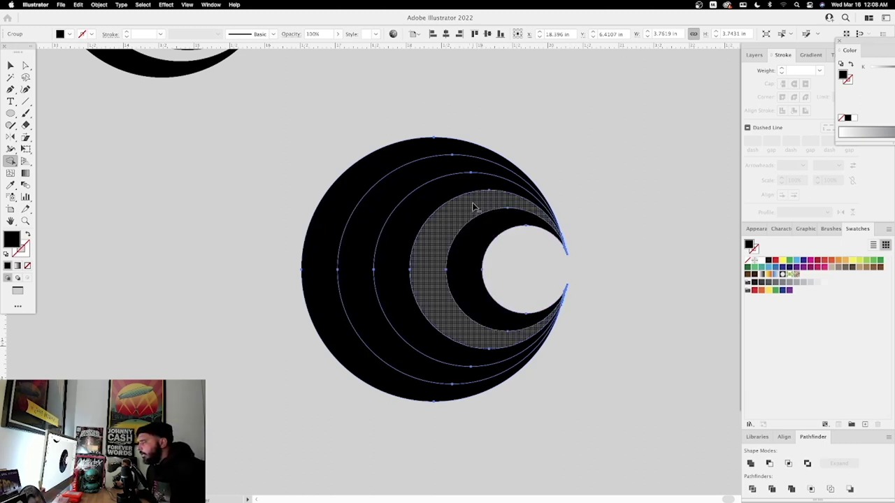
alt+click(444, 230)
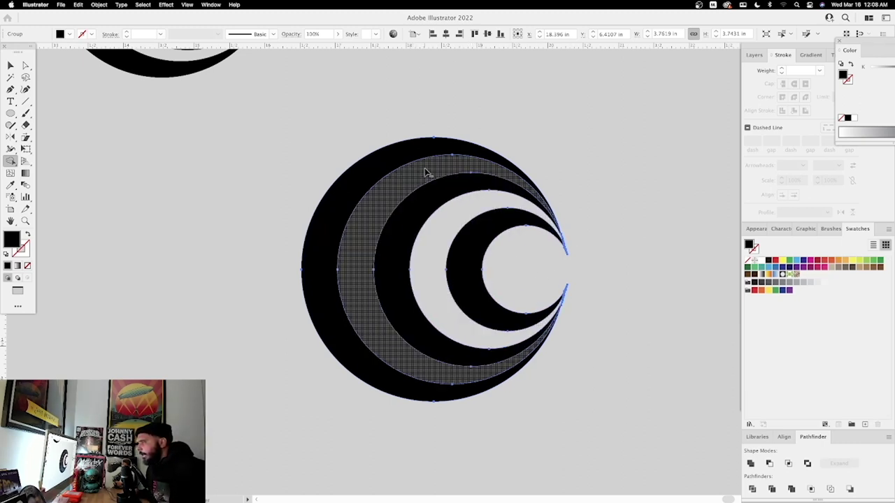
alt+click(424, 173)
Step: Move the finished striped crescent off the artboard, placing it beneath the recreated checkered shape
key(z)
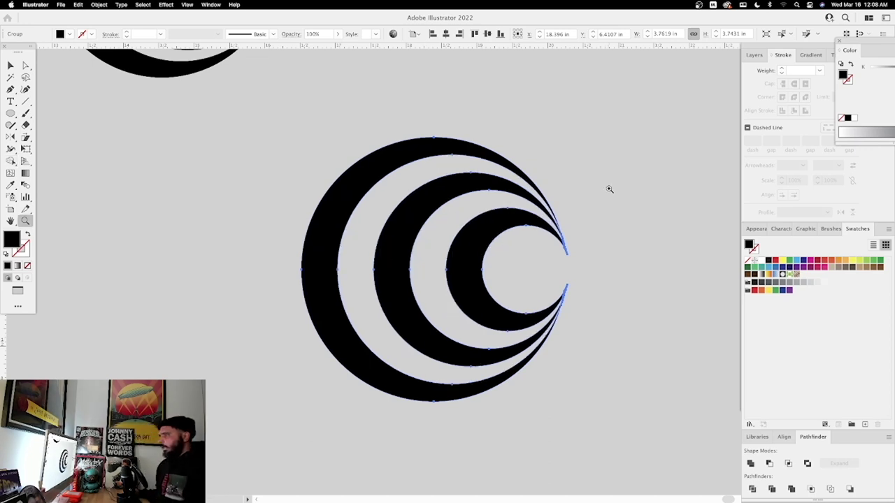
click(614, 194)
key(a)
click(531, 253)
key(super+minus)
key(super+minus)
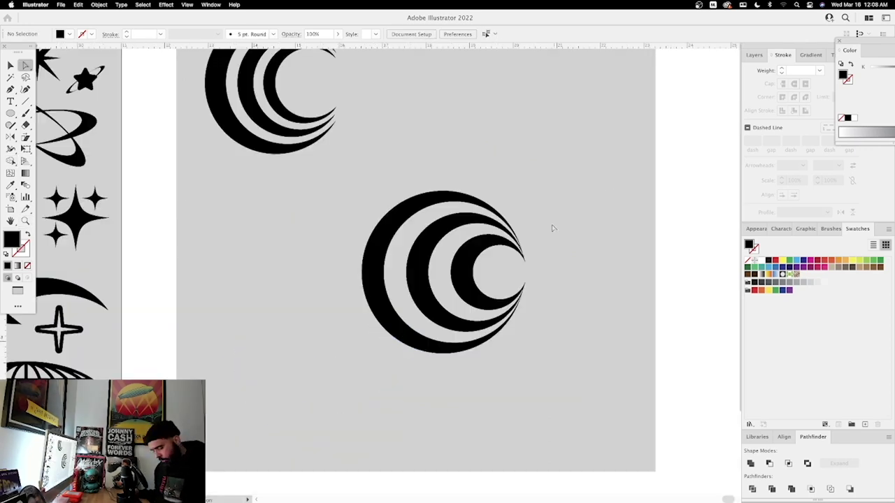
key(v)
drag(560, 173, 464, 379)
drag(443, 339, 281, 329)
drag(348, 281, 375, 458)
Step: Delete the crescent reference from the working artboard
key(super+minus)
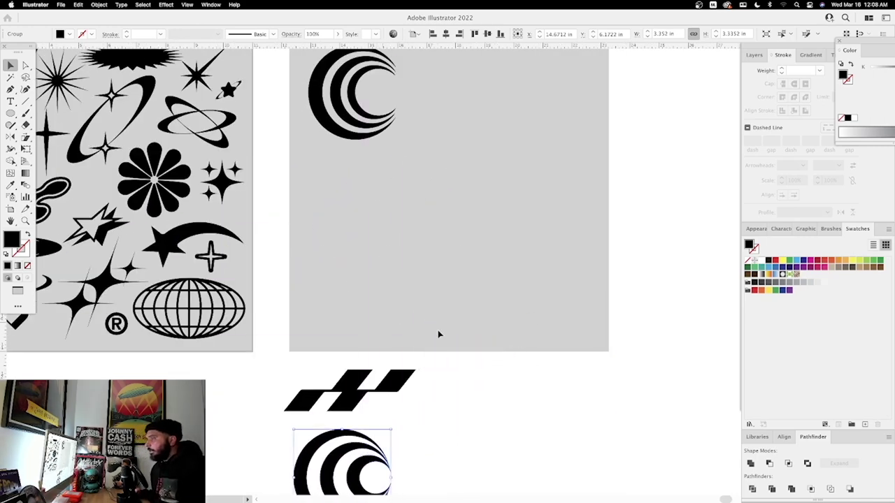
scroll(455, 300, up, 5)
key(Delete)
scroll(493, 227, left, 3)
scroll(493, 227, down, 2)
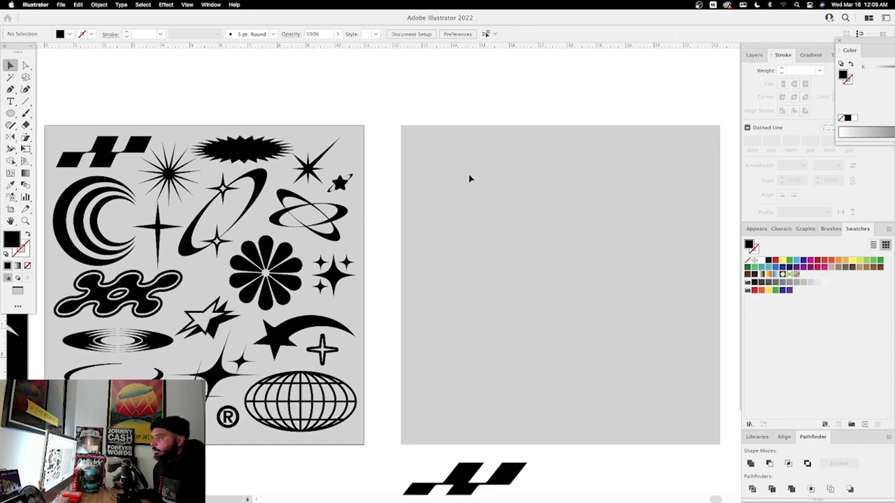
Step: Copy the tilted elliptical ring from the reference sheet to the top of the empty artboard and rotate it to lie horizontally
drag(82, 392, 412, 105)
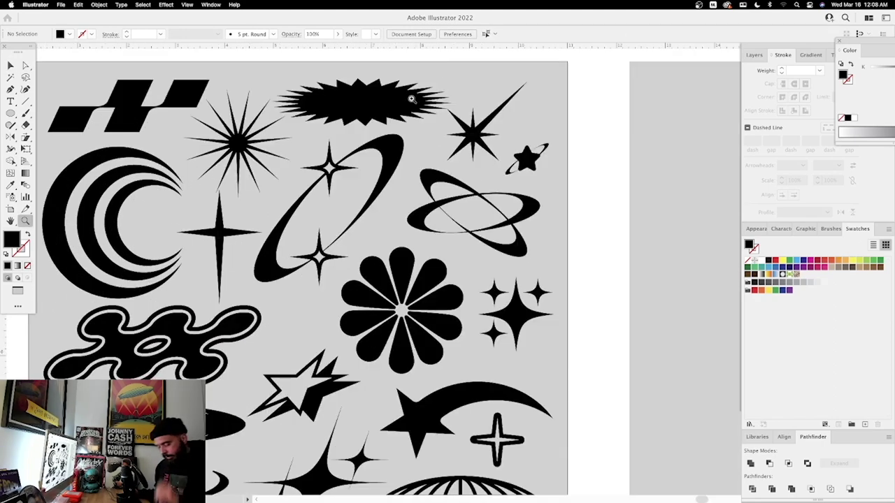
click(390, 160)
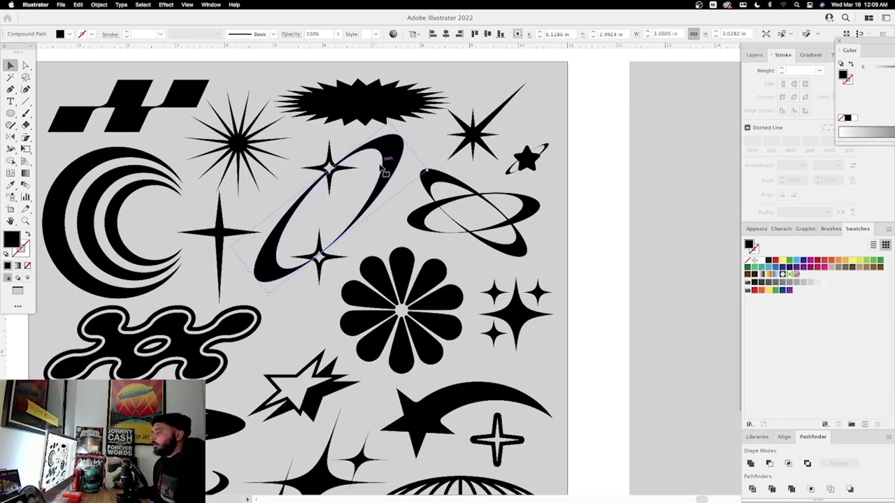
key(a)
click(605, 122)
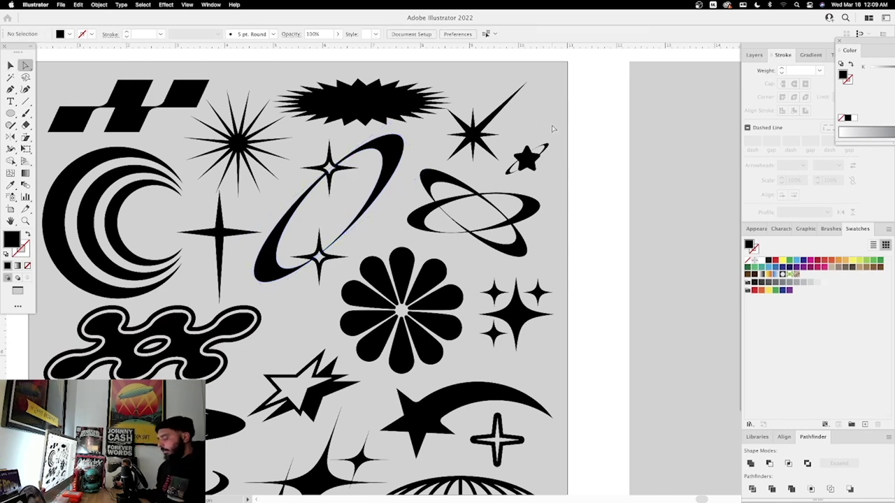
key(super+minus)
scroll(586, 153, right, 1)
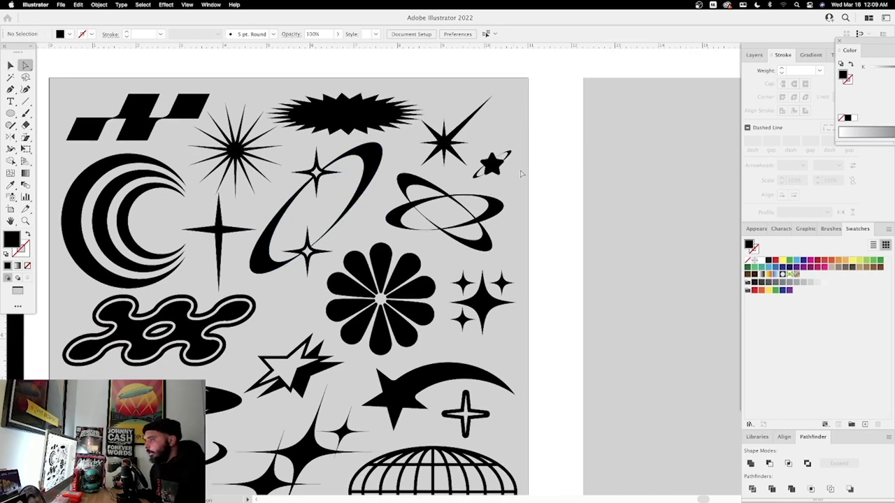
scroll(565, 178, down, 2)
key(v)
drag(334, 137, 646, 120)
drag(615, 170, 470, 169)
click(599, 178)
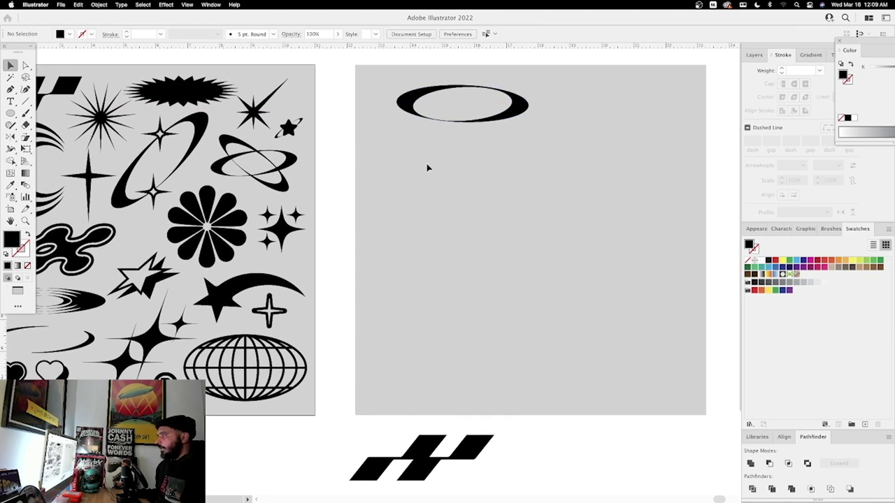
Step: Draw a black horizontal ellipse about 5.51 in wide and 1.84 in high below the ring reference
key(l)
drag(403, 177, 579, 234)
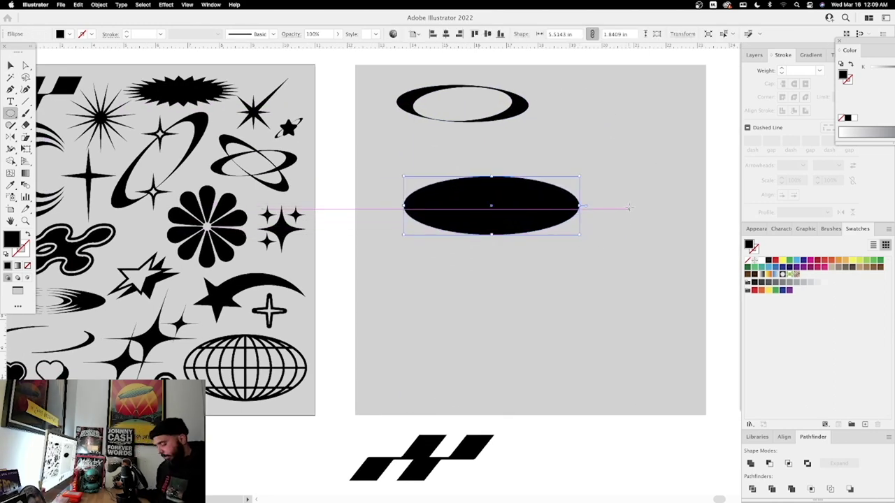
Step: Add a smaller copy of the black ellipse, about 4.60 in wide and 1.54 in high, centred inside the original
key(v)
click(574, 228)
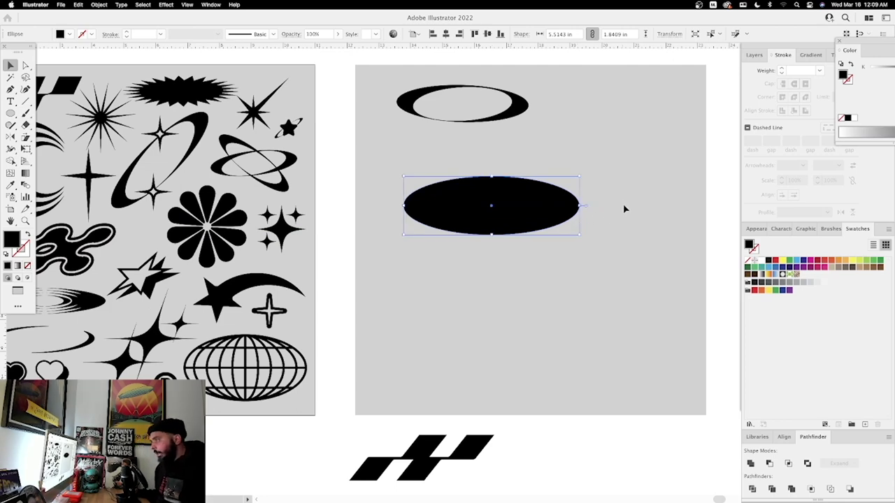
key(z)
click(485, 201)
drag(515, 203, 531, 208)
key(v)
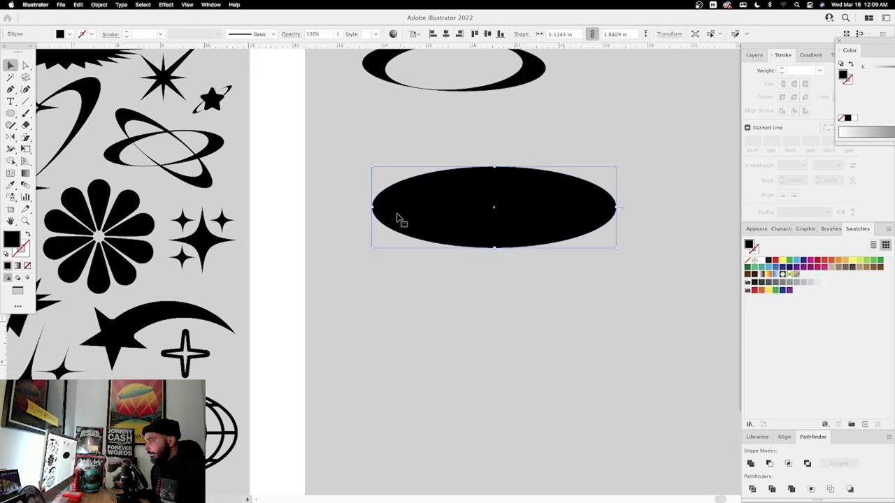
drag(372, 168, 412, 180)
drag(634, 236, 646, 276)
key(a)
drag(572, 259, 553, 249)
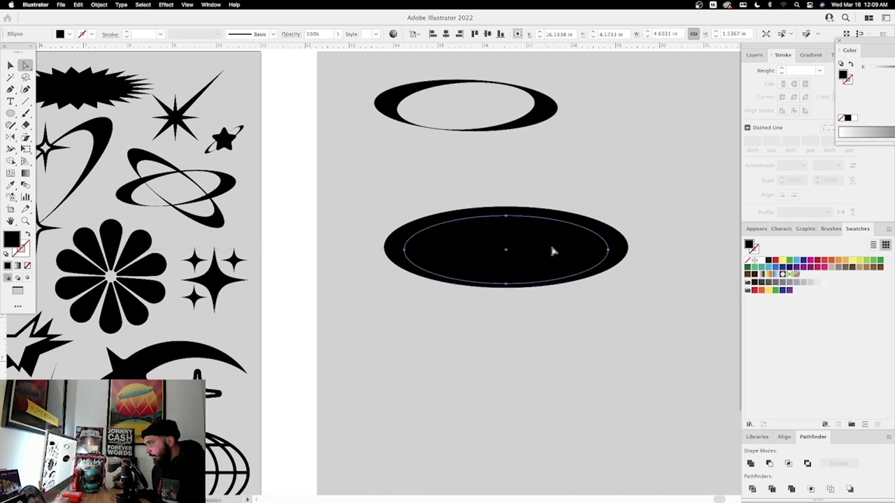
key(super+equal)
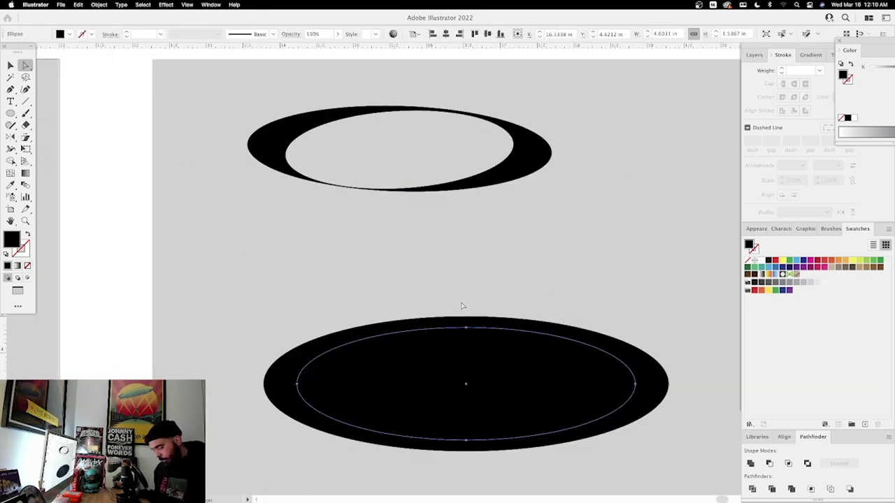
Step: Stretch the inner ellipse to about 1.74 in high and narrow it slightly from both sides
key(v)
drag(468, 326, 466, 320)
key(super+z)
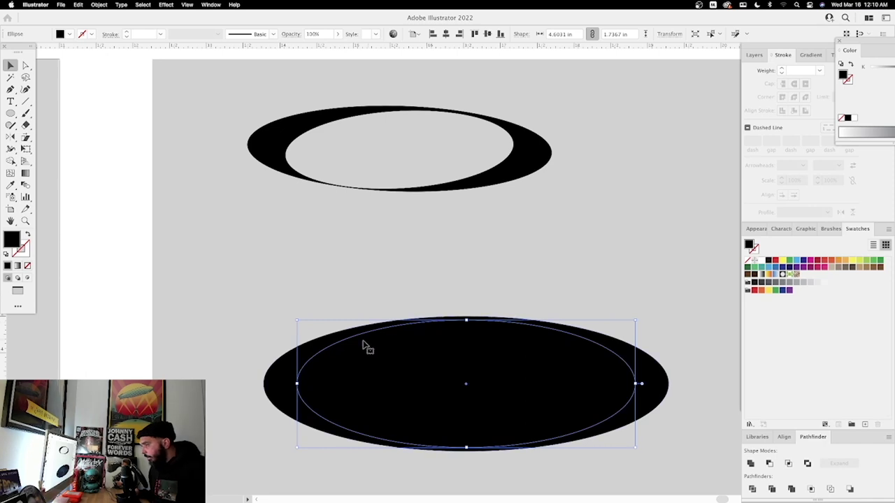
drag(298, 385, 316, 387)
Step: Cut the inner ellipse out of the outer one with the Shape Builder, leaving a ring
drag(581, 255, 315, 482)
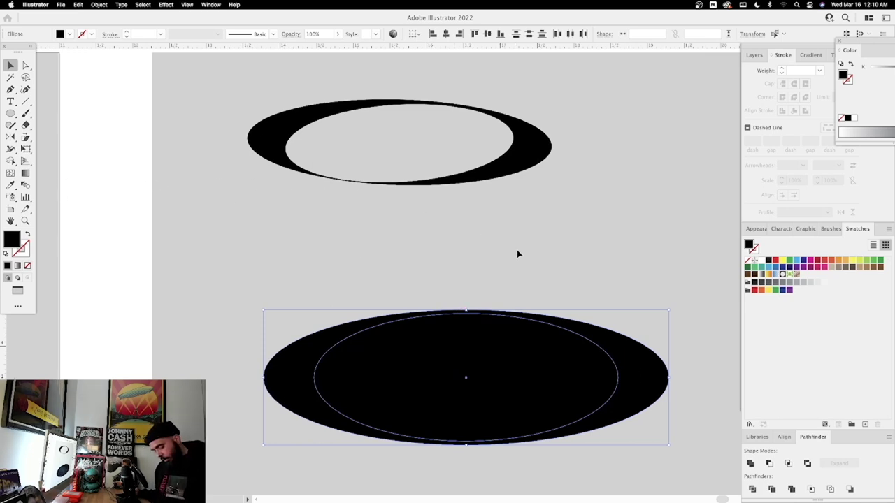
key(shift+m)
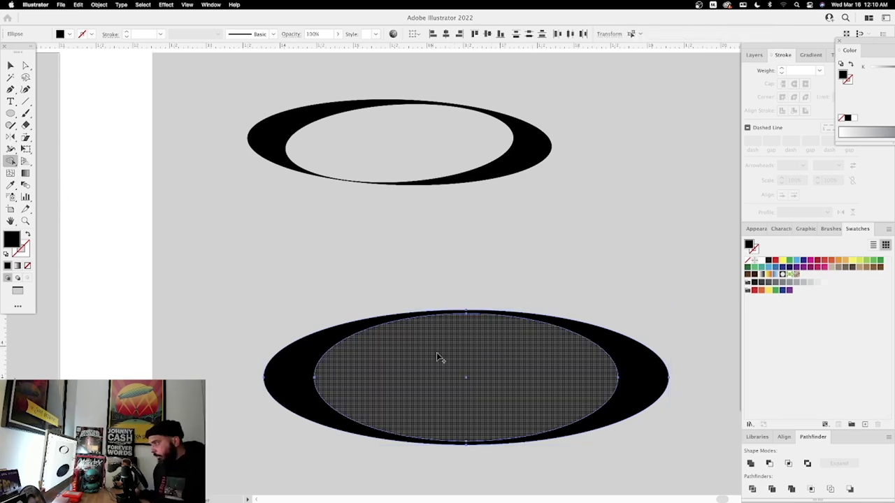
alt+click(468, 387)
key(v)
Step: Slant the ring horizontally to match the reference and scale it down to about 4.47 in wide
drag(631, 350, 586, 307)
drag(26, 139, 70, 149)
drag(433, 244, 540, 238)
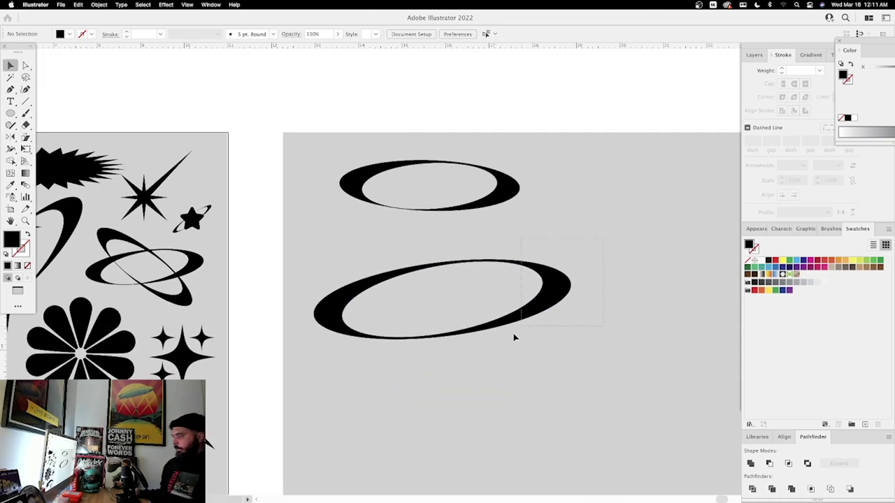
click(547, 297)
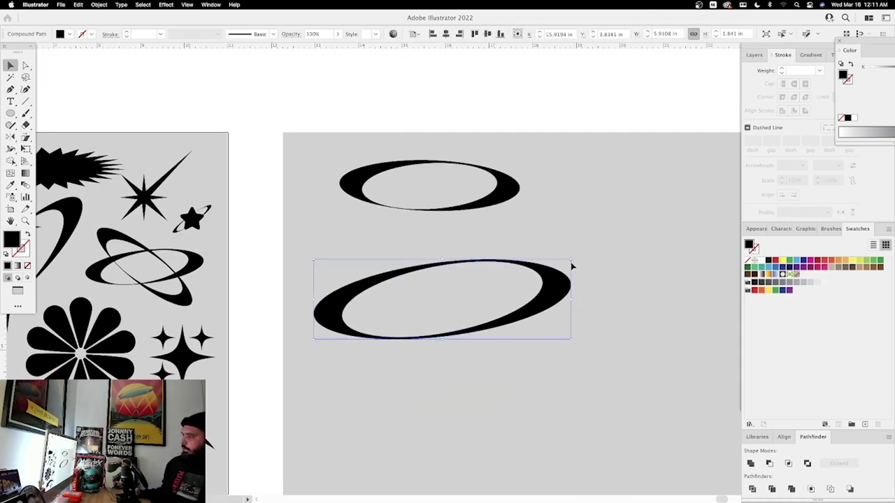
drag(574, 261, 557, 271)
drag(533, 300, 522, 285)
click(594, 271)
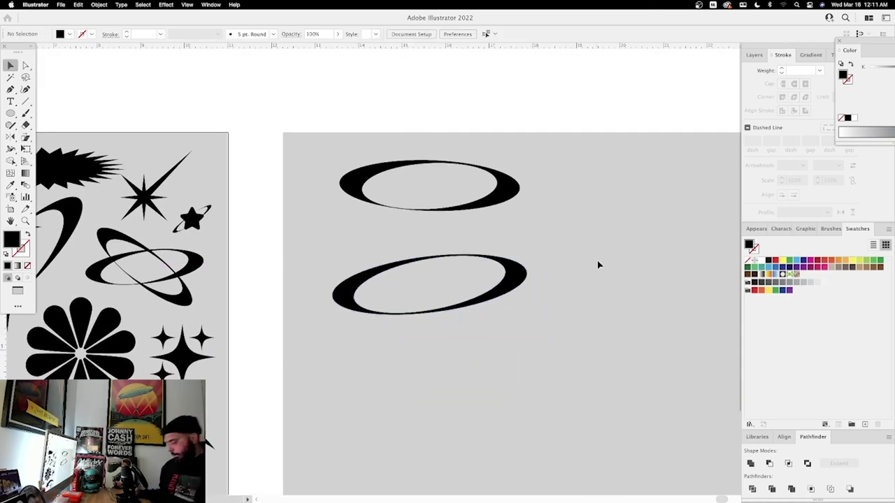
Step: Move the finished ring below the artboard beside the checkered shape and delete the ring reference
key(super+minus)
scroll(570, 269, down, 1)
scroll(570, 269, left, 4)
drag(564, 288, 558, 392)
drag(465, 70, 490, 292)
drag(492, 257, 465, 120)
key(Delete)
Step: Copy the finished slanted ring from below back onto the empty artboard
drag(386, 254, 494, 74)
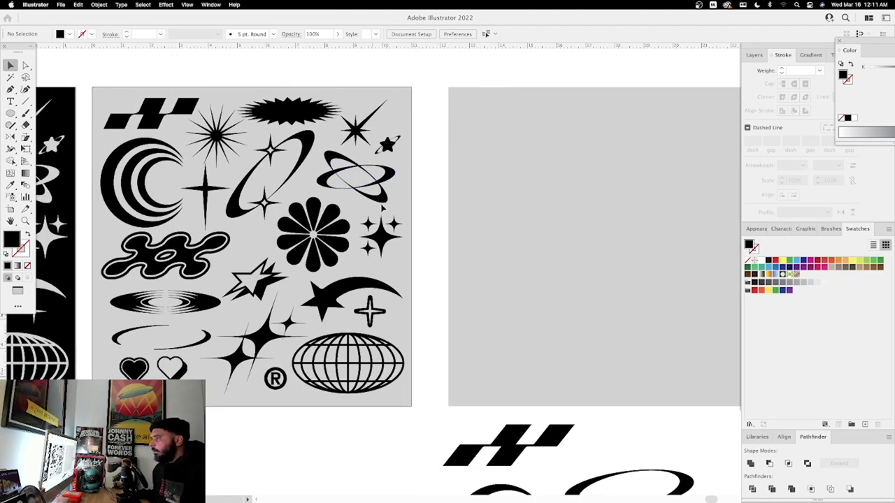
scroll(374, 208, down, 3)
scroll(374, 209, right, 2)
key(z)
click(357, 105)
key(super+minus)
scroll(658, 390, down, 1)
scroll(658, 390, right, 2)
key(v)
drag(651, 402, 599, 114)
scroll(600, 114, up, 3)
key(z)
click(511, 260)
key(v)
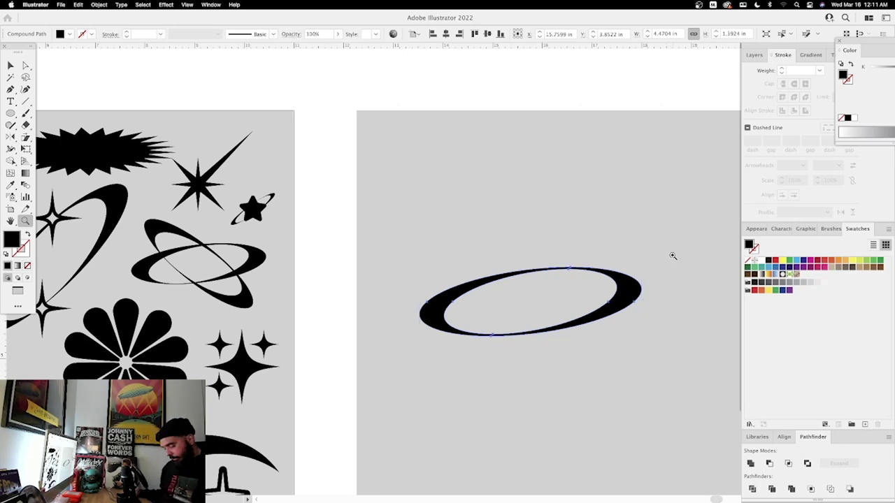
Step: Duplicate the ring rotated so that it crosses the first one diagonally, and group the two rings
key(v)
drag(646, 339, 561, 406)
click(687, 285)
drag(641, 237, 401, 435)
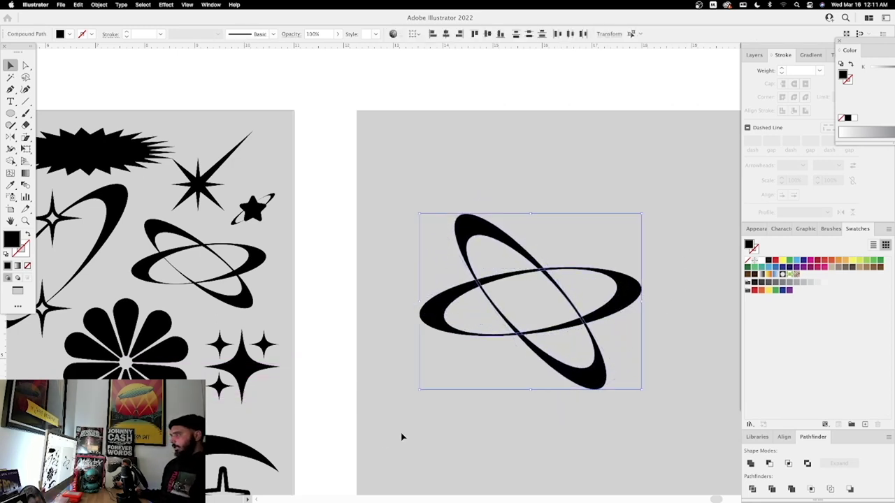
key(super+g)
Step: Move the grouped crossed rings off the artboard, placing them beneath the finished single ring
key(super+minus)
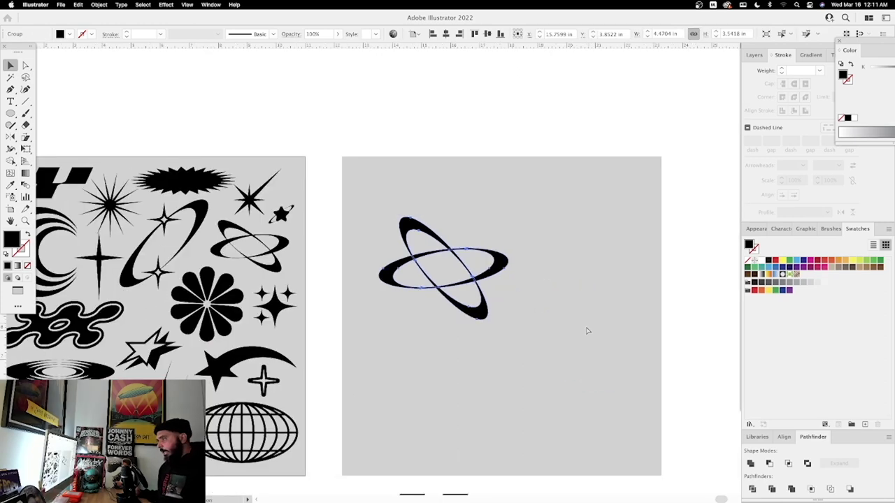
key(super+minus)
scroll(566, 357, down, 5)
drag(490, 149, 553, 428)
Step: Copy the petal flower from the reference sheet to the upper part of the empty artboard
click(407, 122)
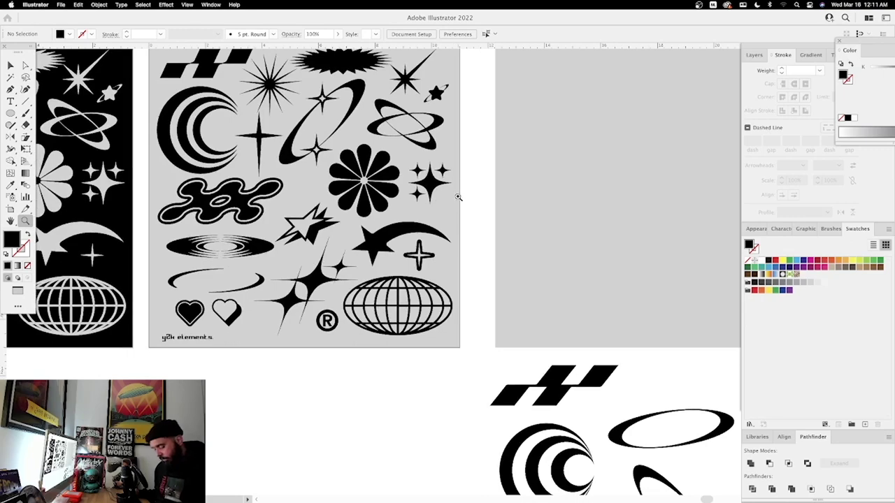
key(v)
drag(386, 154, 569, 70)
key(z)
click(590, 136)
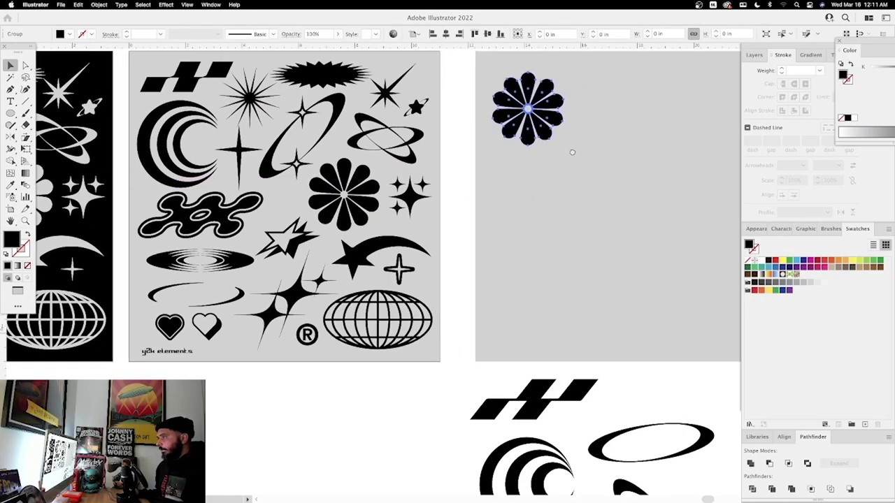
key(v)
drag(565, 218, 609, 253)
scroll(594, 249, right, 3)
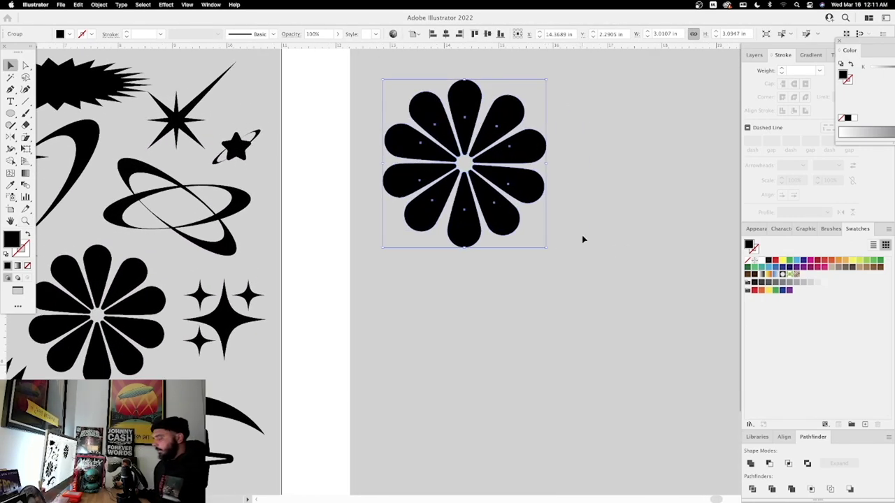
Step: Copy the flower's uppermost petal into the empty space to the right of the flower
key(space)
drag(612, 222, 520, 211)
key(a)
click(606, 223)
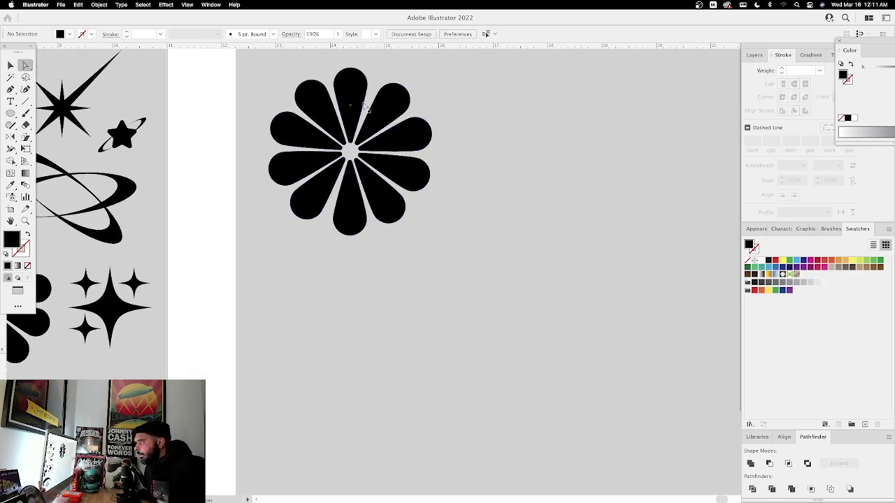
drag(361, 91, 578, 104)
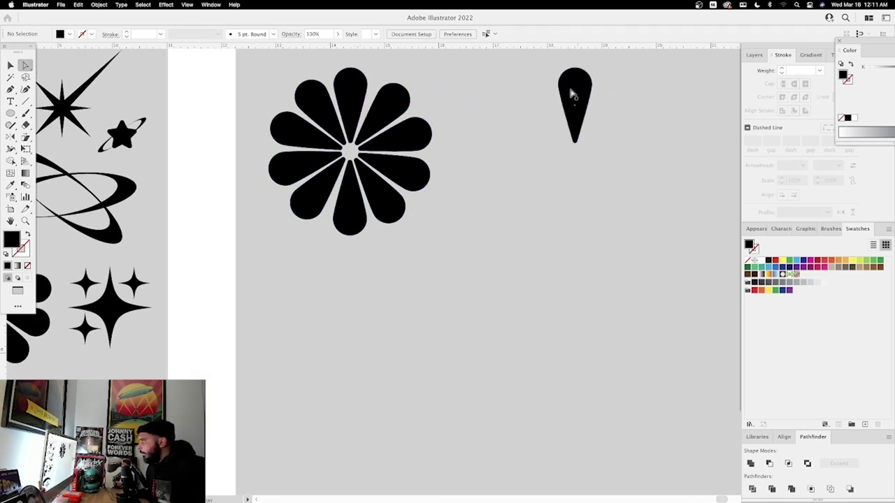
scroll(625, 227, right, 4)
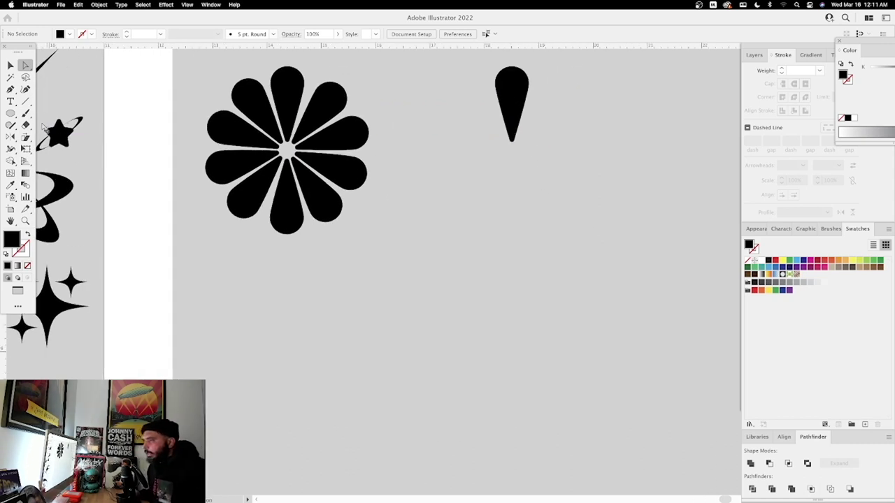
Step: Draw a black circle about 1.2 in across below the copied petal and select its lowest anchor point
click(11, 113)
drag(490, 236, 526, 278)
key(v)
click(546, 300)
key(a)
click(493, 278)
key(z)
drag(475, 258, 564, 306)
key(a)
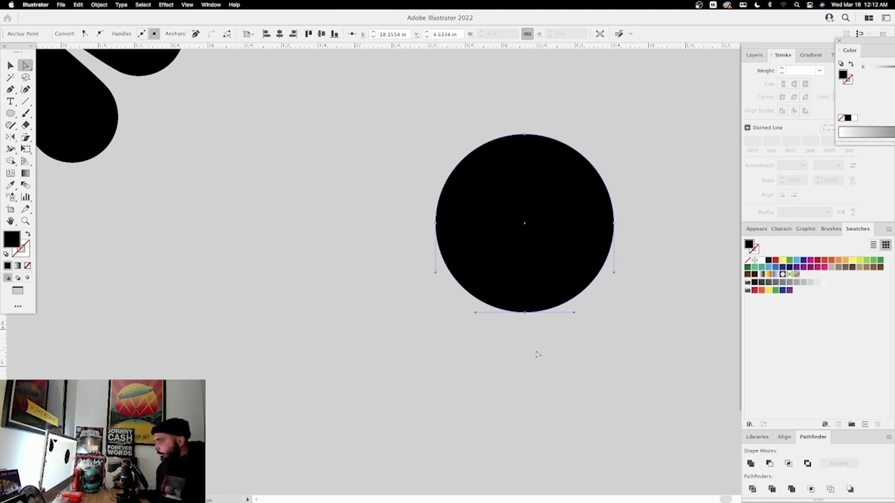
Step: Pull the circle's lowest anchor point straight down to about Y 6.05 in, forming an elongated drop
scroll(537, 354, down, 5)
drag(519, 163, 513, 373)
key(super+minus)
key(super+minus)
scroll(600, 310, up, 4)
scroll(447, 168, down, 3)
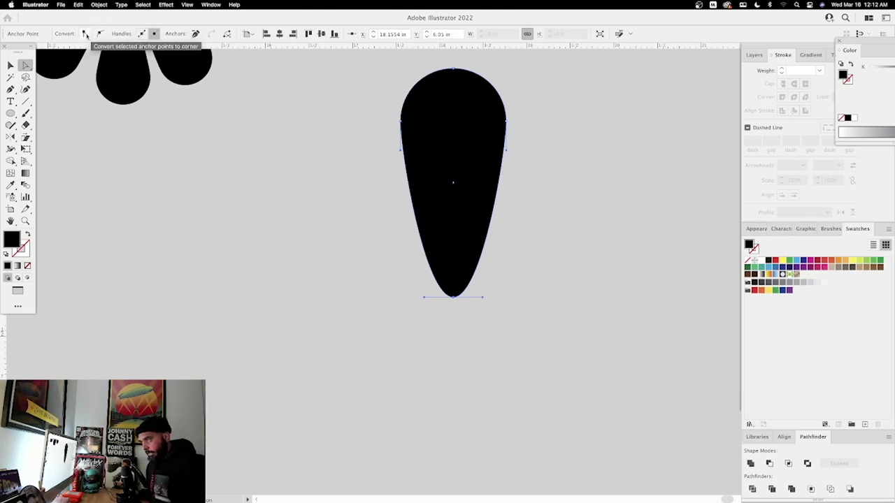
Step: Convert the drop's lowest anchor point to a corner, giving the petal a sharp tip
click(85, 35)
key(q)
click(544, 182)
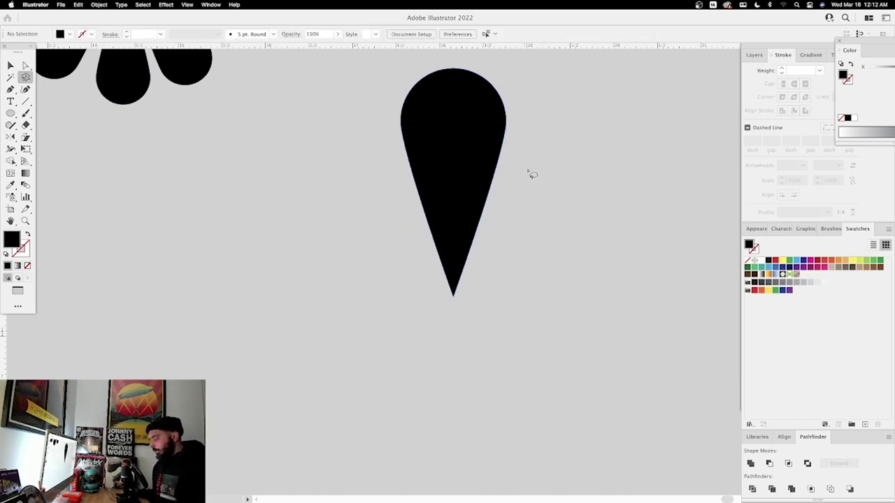
key(super+0)
Step: Delete the petal copied from the reference flower and move the new petal up beside the flower
key(a)
drag(476, 239, 560, 182)
key(super+z)
click(469, 127)
key(Delete)
drag(488, 222, 477, 153)
Step: Open the Rotate options for the new petal with the pivot set just below its tip
key(super+equal)
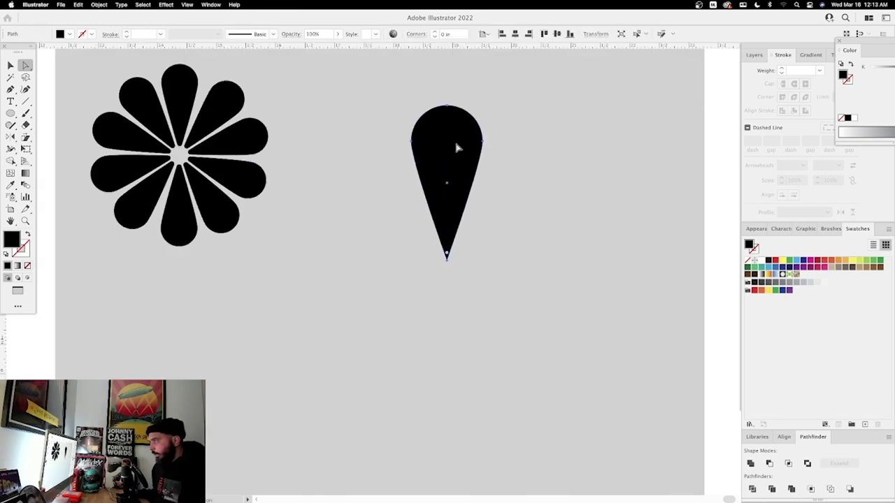
key(v)
key(super+equal)
key(r)
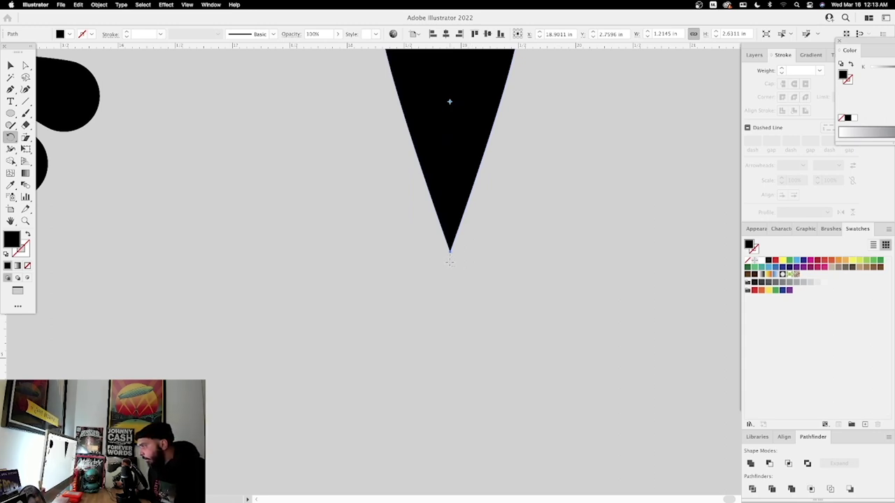
alt+click(449, 261)
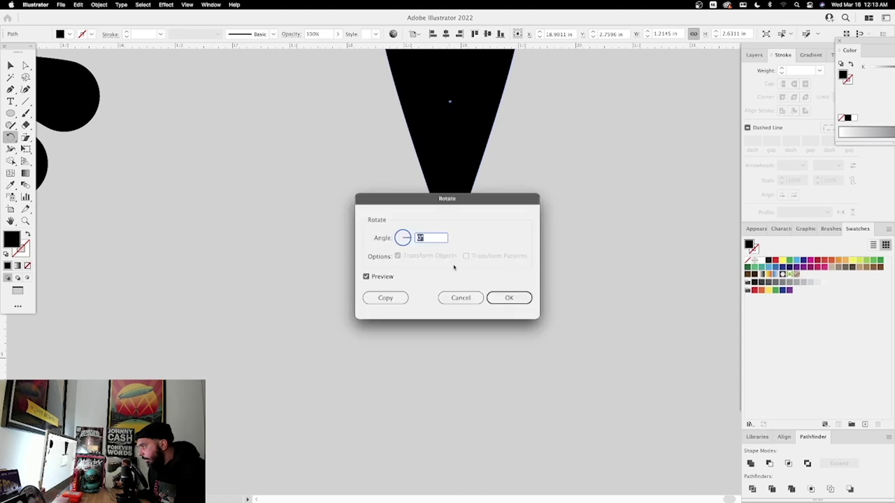
drag(475, 218, 284, 220)
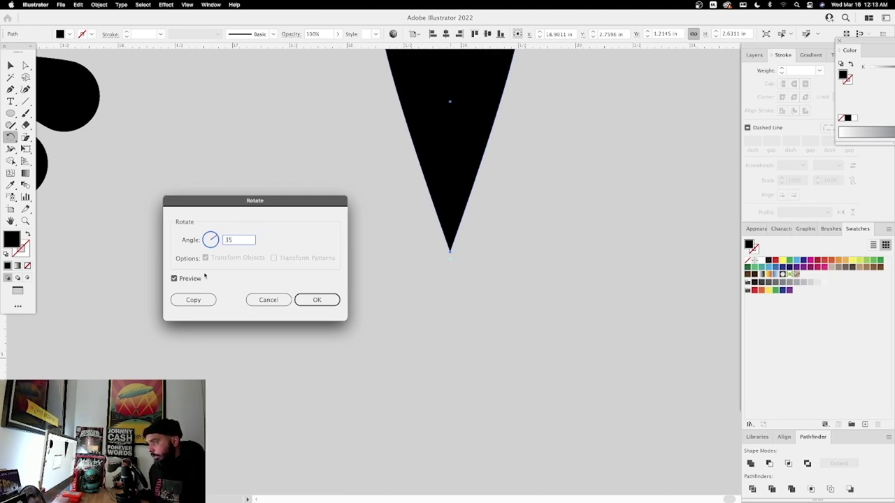
Step: Preview rotating the petal by 35° about the pivot below its tip
click(174, 279)
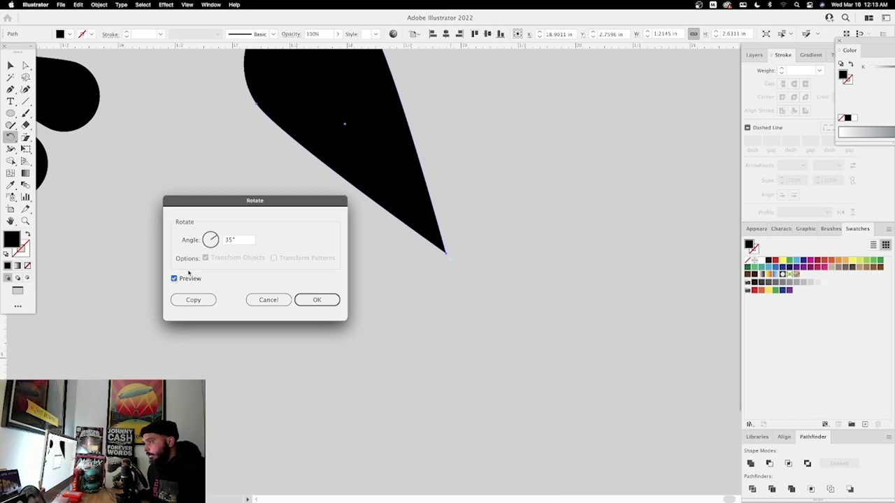
click(174, 279)
click(174, 279)
click(174, 279)
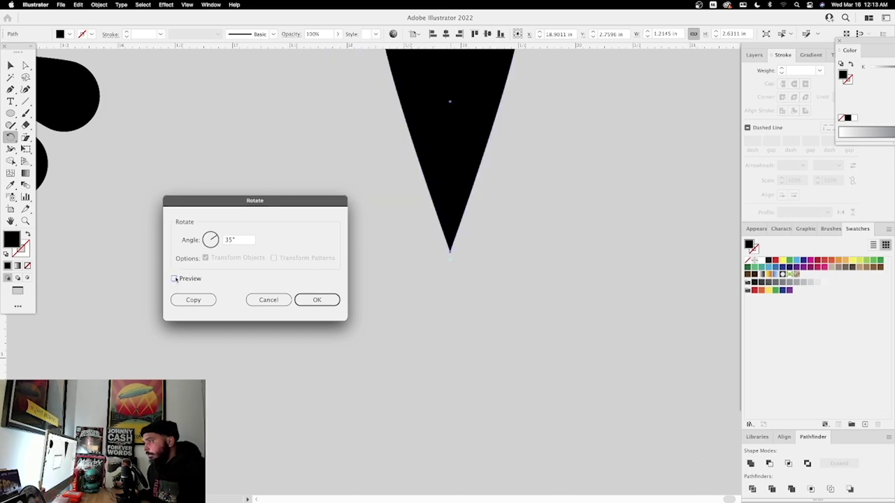
Step: Create a copy of the petal rotated 45° about the pivot just below its tip
double_click(227, 241)
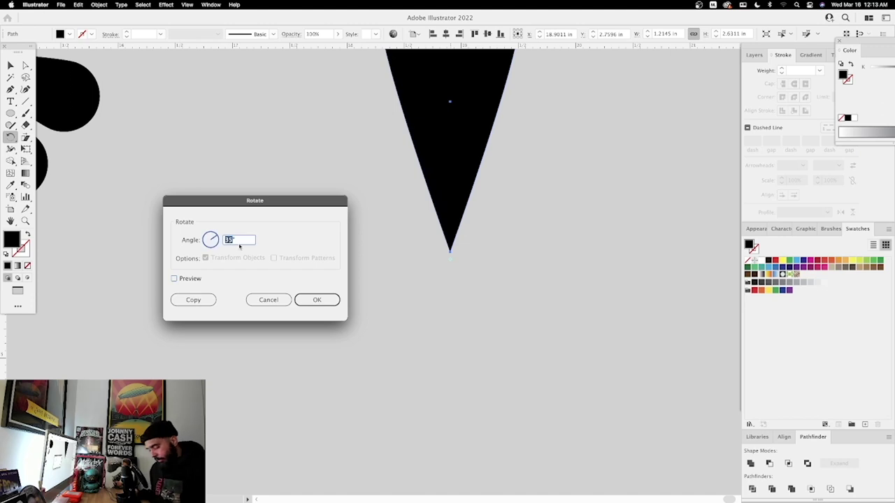
click(174, 279)
click(175, 279)
click(174, 279)
click(174, 279)
click(174, 279)
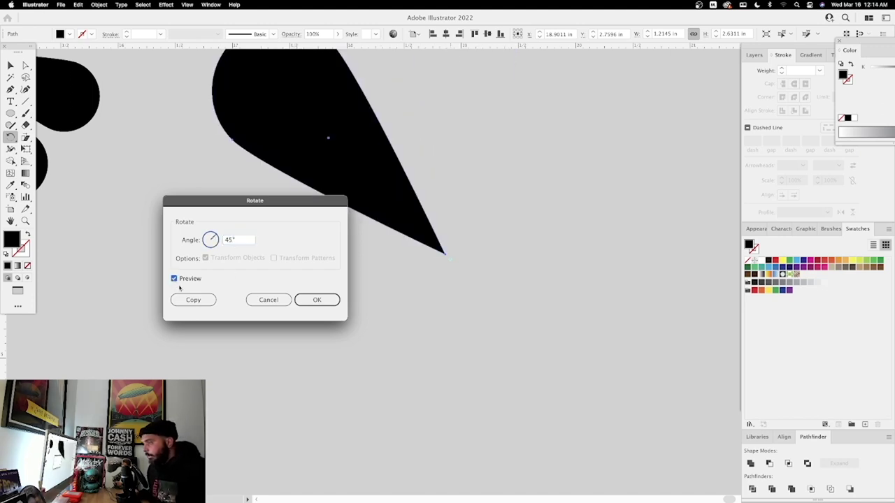
click(174, 279)
click(174, 279)
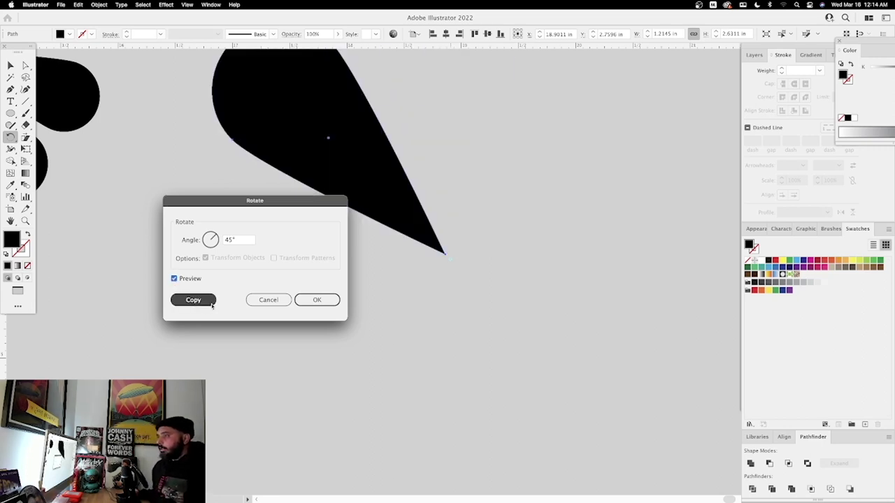
click(203, 300)
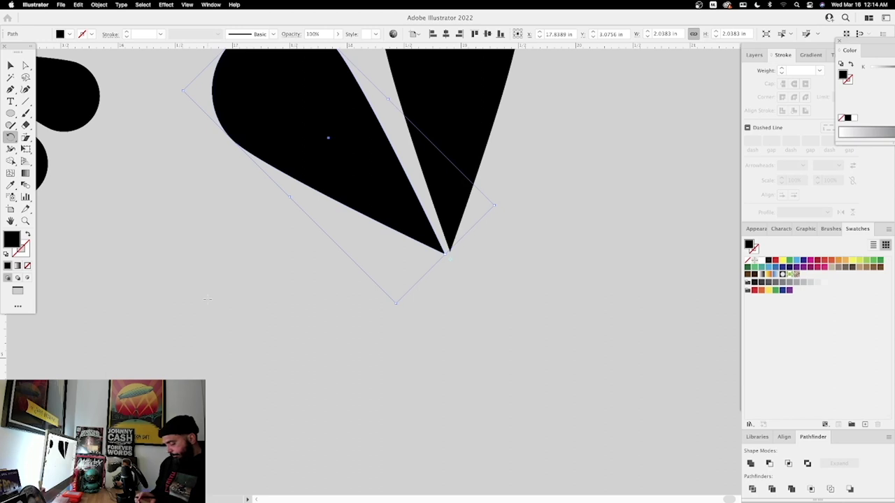
Step: Repeat the 45° rotated petal copy six more times to complete an eight-petal flower
key(super+minus)
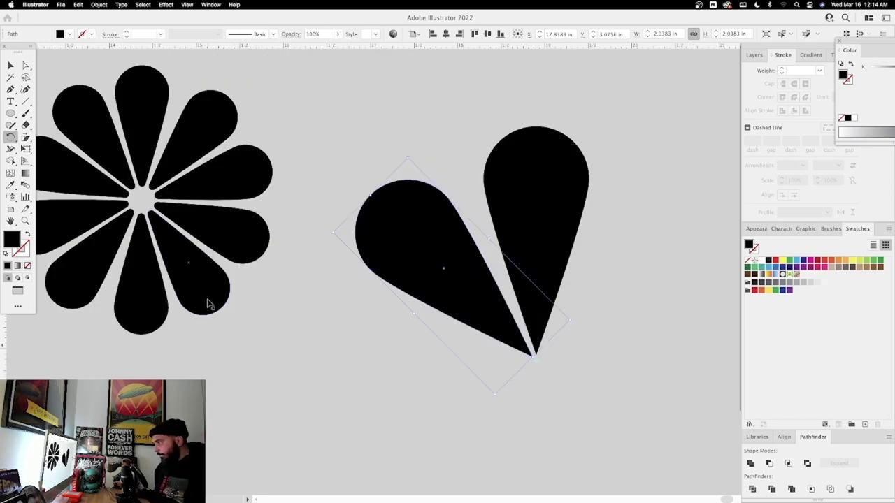
key(super+d)
key(super+d)
key(super+d)
key(super+d)
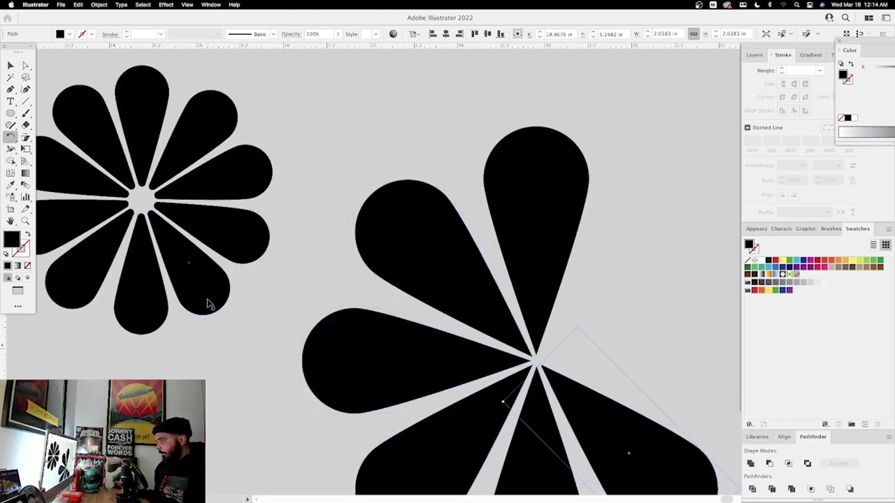
key(super+d)
key(super+d)
key(a)
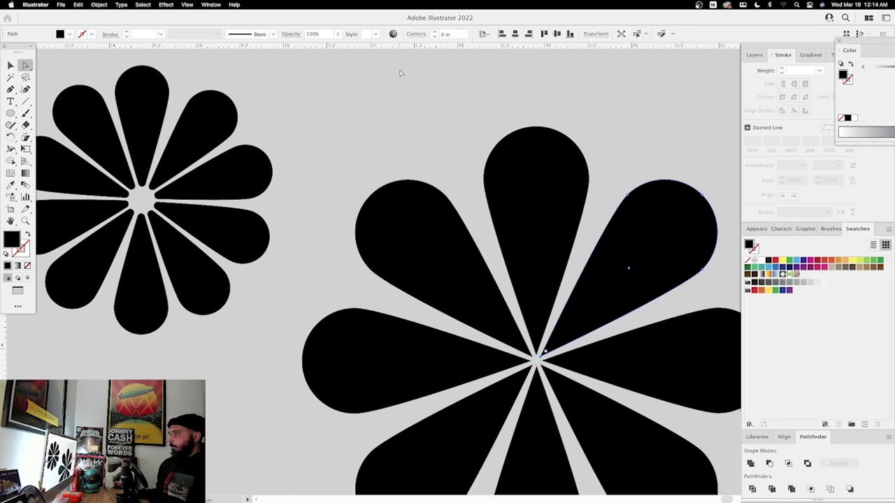
click(400, 73)
Step: Select all eight new petals and scale the flower down to roughly the reference flower's size
key(super+minus)
key(super+minus)
drag(614, 250, 602, 223)
key(v)
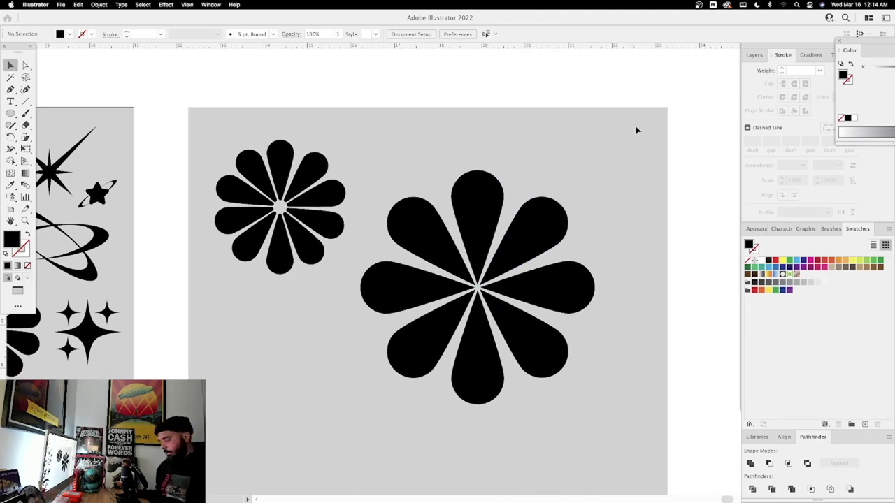
drag(666, 110, 394, 360)
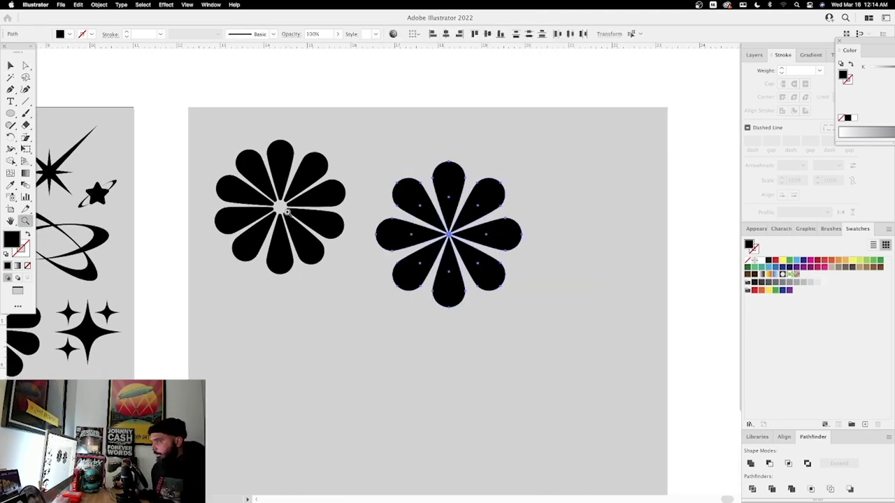
Step: Round the inner tips of all eight petals at the flower's center to a corner radius of about 0.046 in
click(279, 208)
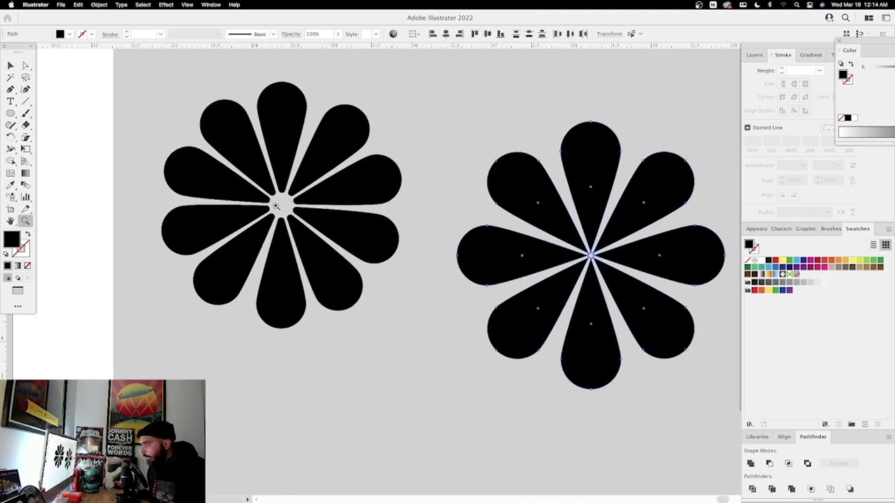
click(500, 226)
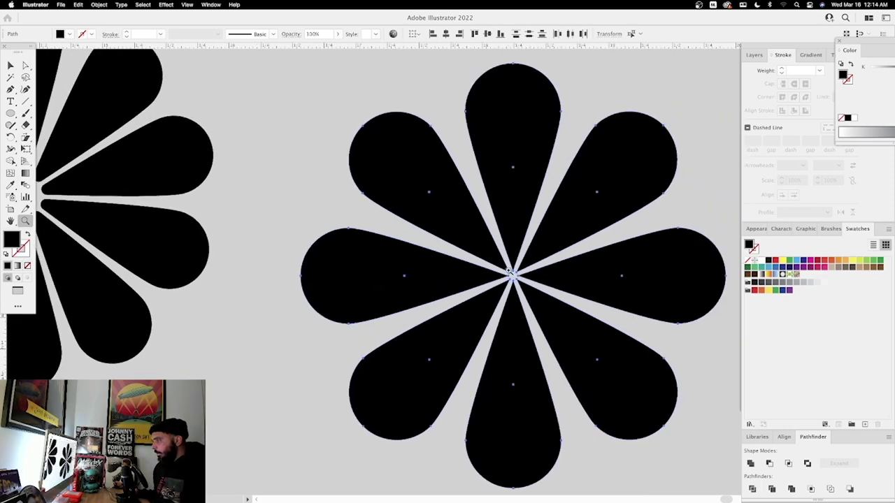
click(26, 66)
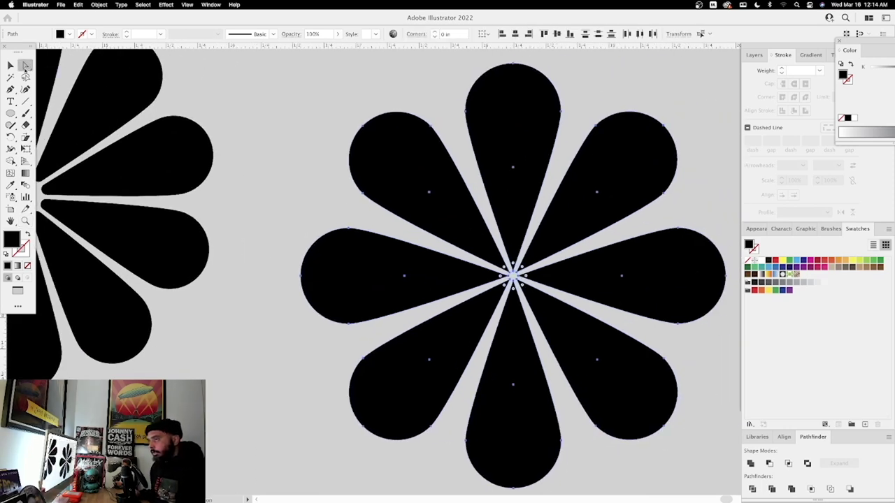
super+click(522, 266)
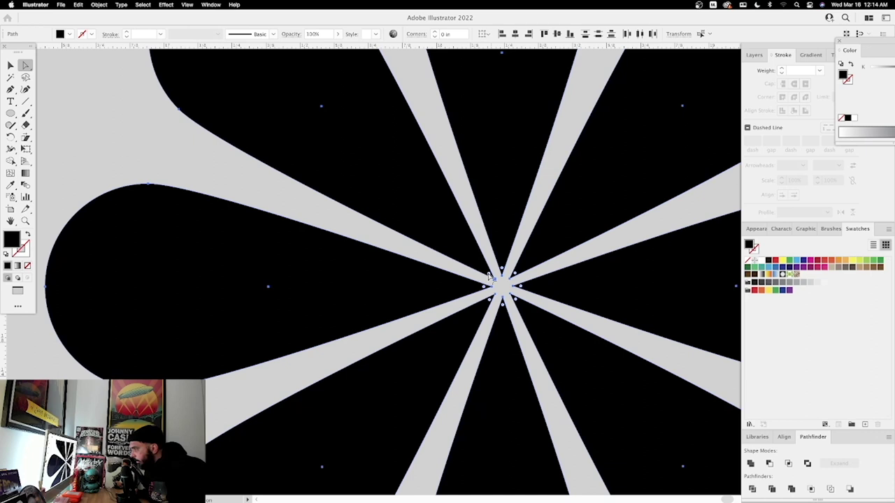
drag(502, 270, 501, 237)
key(super+minus)
key(super+minus)
key(super+minus)
key(super+minus)
key(super+minus)
key(super+minus)
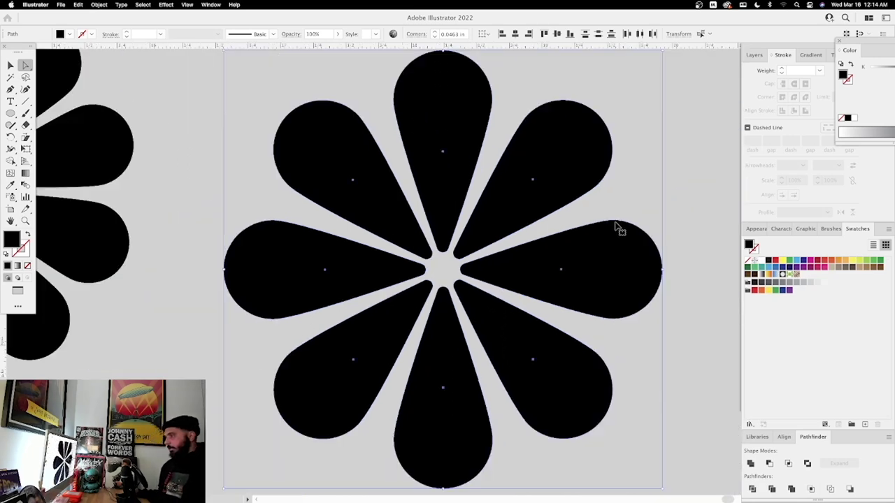
Step: Delete the reference flower next to the new one
key(v)
click(307, 281)
key(Delete)
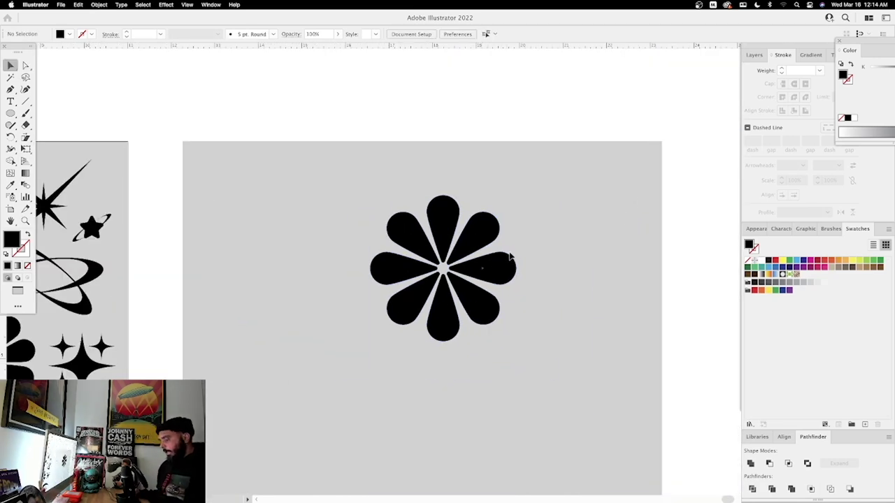
Step: Group the finished flower's petals and move the flower off the artboard to the other finished elements
key(super+minus)
key(super+minus)
drag(470, 272, 554, 389)
key(super+z)
click(558, 186)
drag(559, 202, 545, 364)
key(super+g)
key(super+z)
drag(474, 135, 573, 392)
Step: Copy the outlined wavy blob element from the reference sheet onto the empty artboard
key(z)
drag(40, 97, 319, 98)
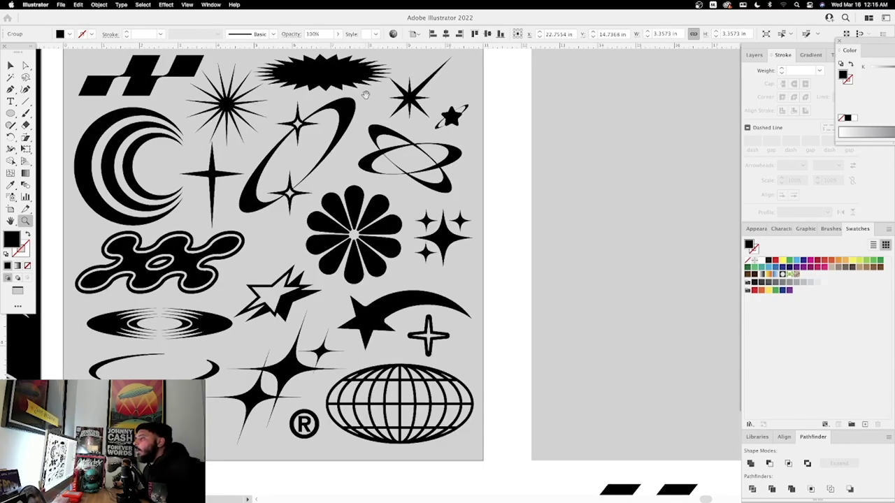
drag(199, 265, 246, 230)
drag(350, 234, 373, 204)
drag(592, 150, 370, 150)
key(m)
drag(484, 191, 608, 199)
key(v)
mouse_move(162, 239)
mouse_down()
mouse_move(452, 143)
mouse_move(616, 116)
mouse_up()
Step: Draw a black square below the blob and duplicate it into a second upper square and one lower square between them
scroll(616, 116, up, 3)
drag(318, 224, 382, 286)
key(v)
scroll(414, 236, down, 2)
scroll(415, 235, right, 1)
drag(334, 214, 401, 267)
drag(355, 206, 452, 221)
Step: Position the lower middle square so its upper corners slightly overlap the corners of the two squares above
key(z)
drag(379, 244, 448, 246)
key(a)
key(z)
drag(396, 211, 464, 204)
key(a)
click(451, 323)
drag(451, 320, 448, 320)
key(super+minus)
key(super+minus)
key(super+minus)
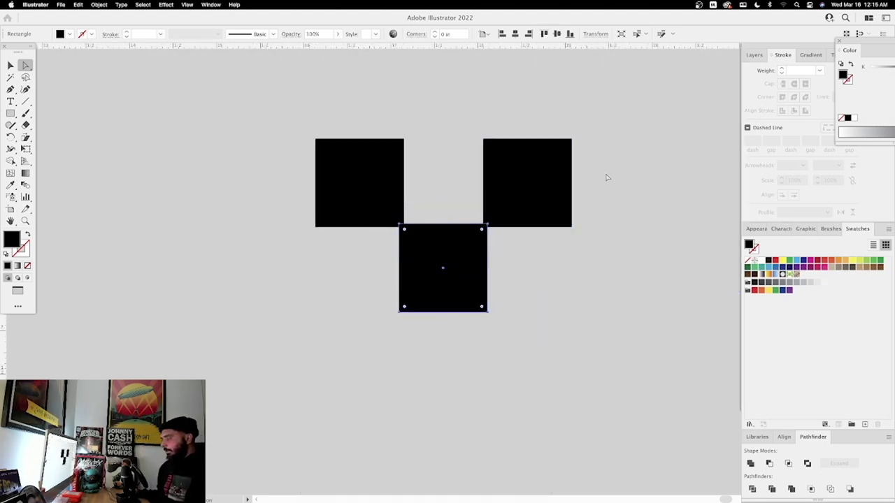
Step: Nudge the lower middle square slightly to the right between the two upper squares
click(588, 179)
click(540, 175)
click(442, 241)
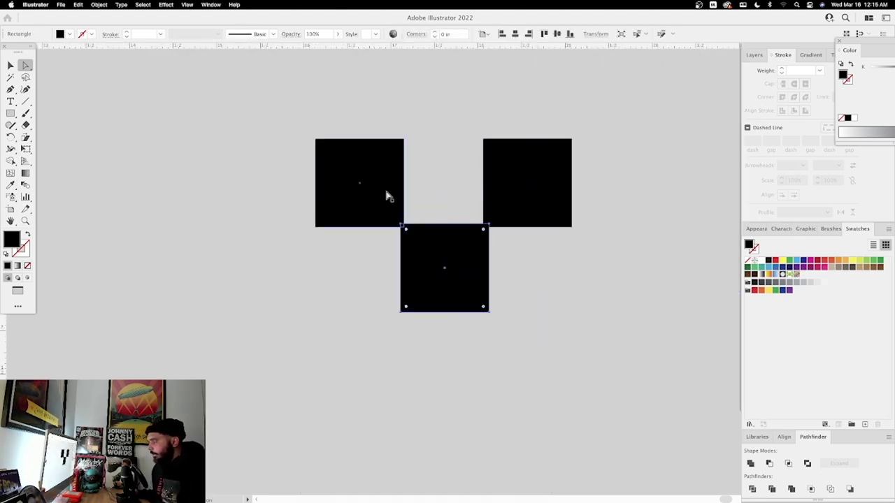
key(Right)
Step: Duplicate the two upper squares straight down so the copies overlap the middle square's lower corners
click(526, 207)
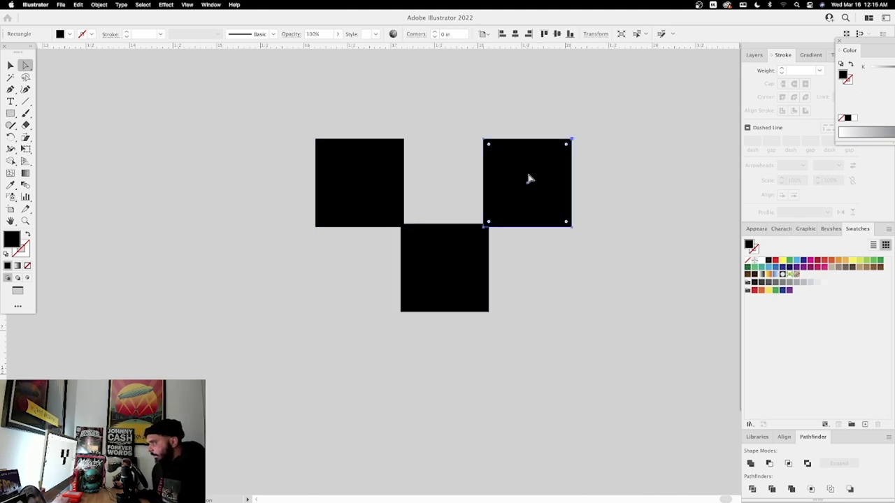
shift+click(370, 180)
drag(531, 167, 536, 333)
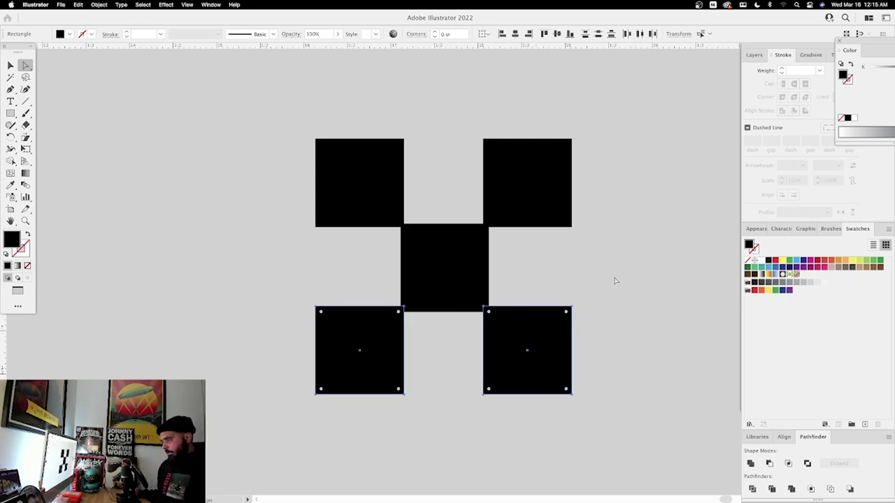
Step: Examine the overlaps at all four corners of the middle square up close
scroll(395, 231, up, 5)
click(518, 251)
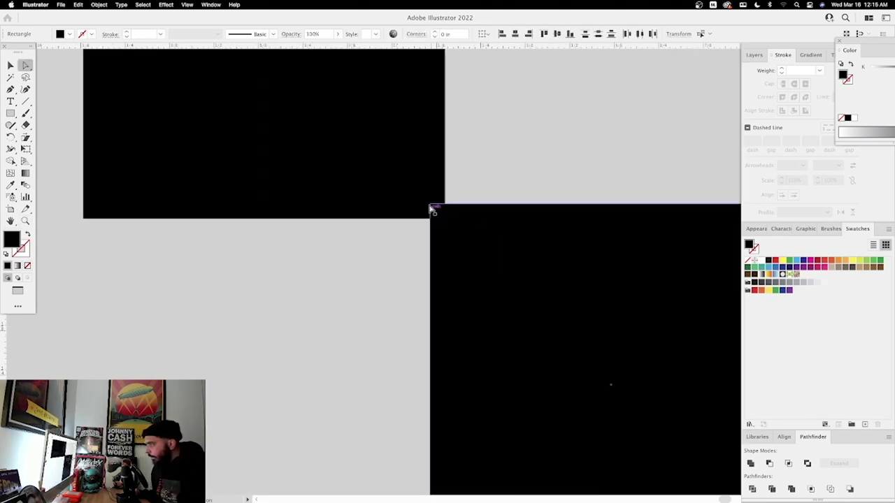
key(super+minus)
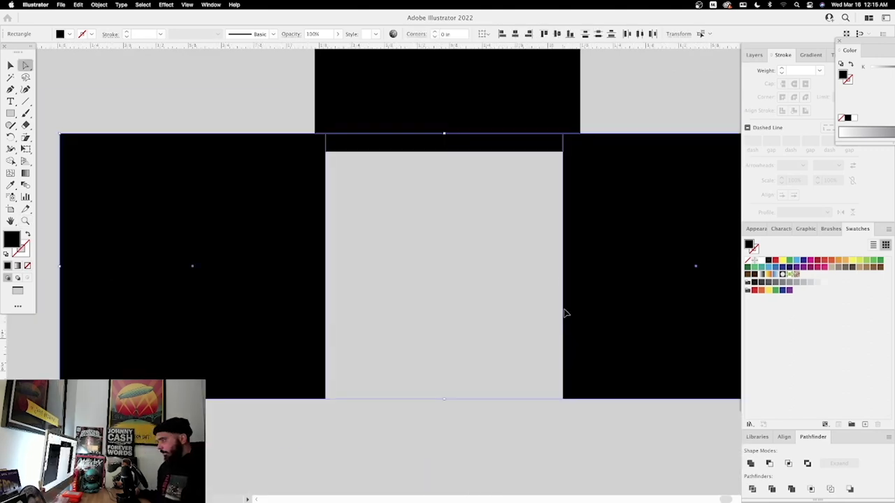
drag(564, 121, 564, 255)
key(z)
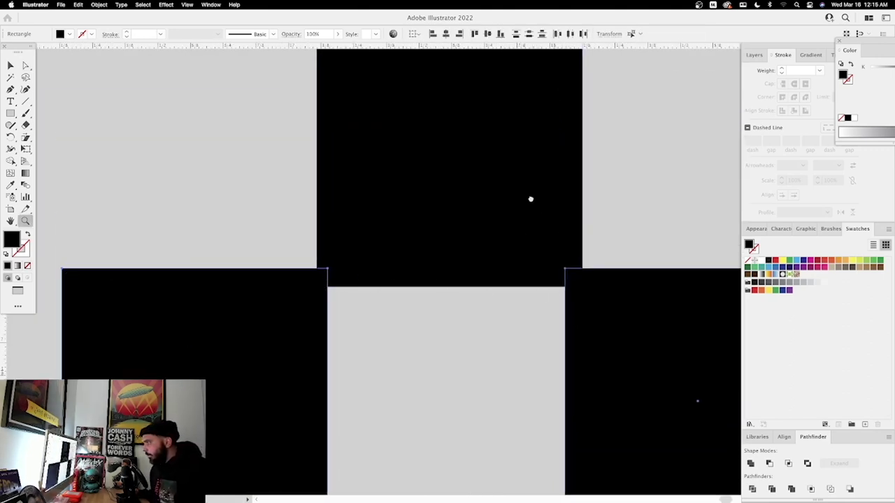
scroll(530, 199, up, 3)
key(a)
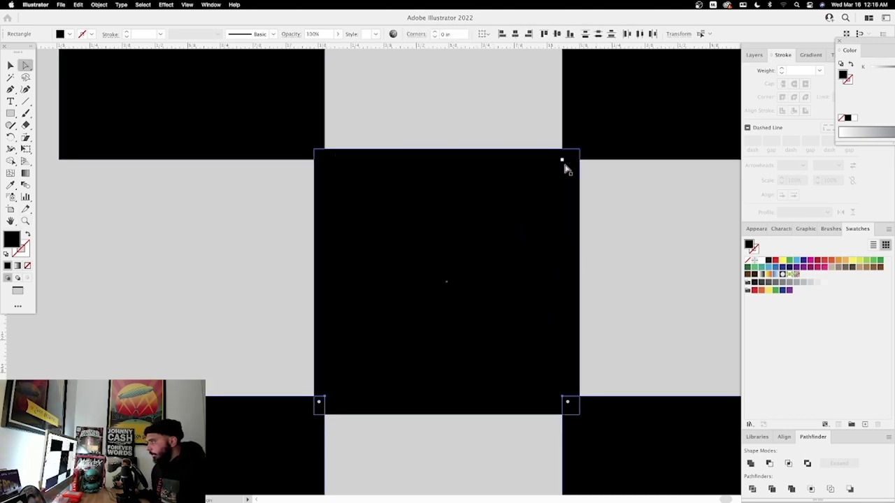
key(super+minus)
key(super+minus)
drag(603, 178, 597, 295)
Step: Group the two lower squares as one pair and the two upper squares as another
key(v)
click(650, 240)
drag(693, 397, 366, 383)
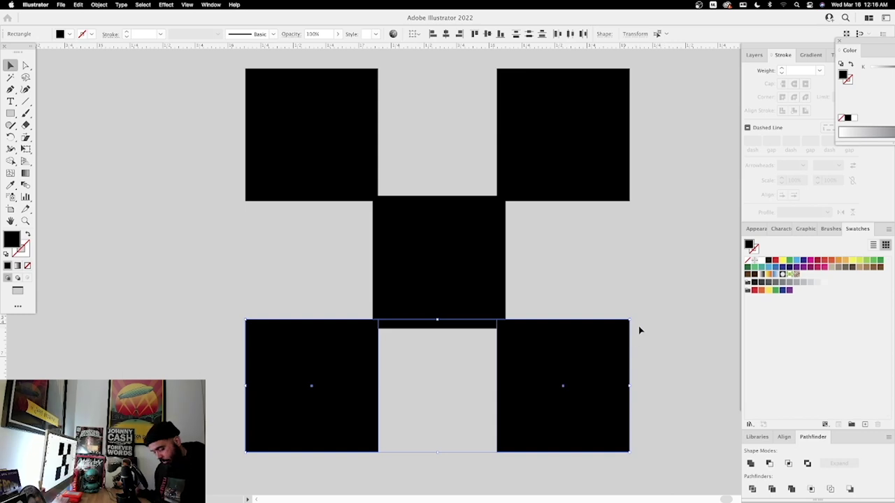
key(a)
key(super+g)
drag(657, 116, 270, 144)
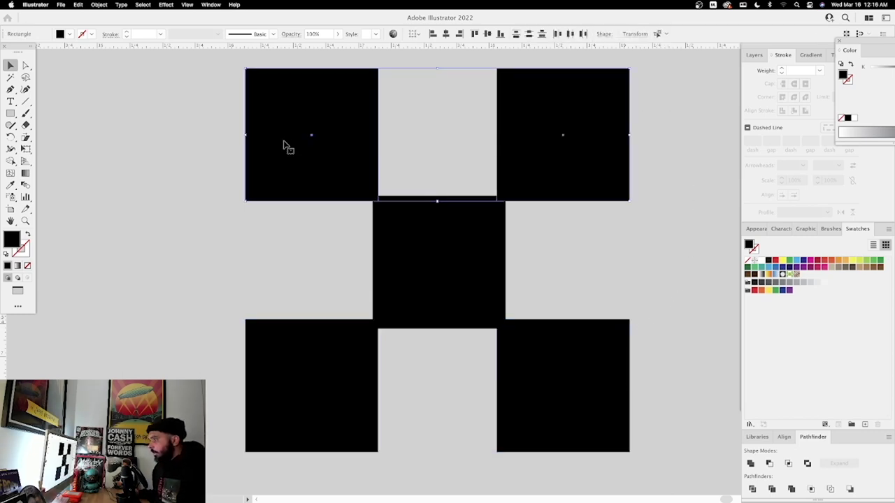
click(658, 318)
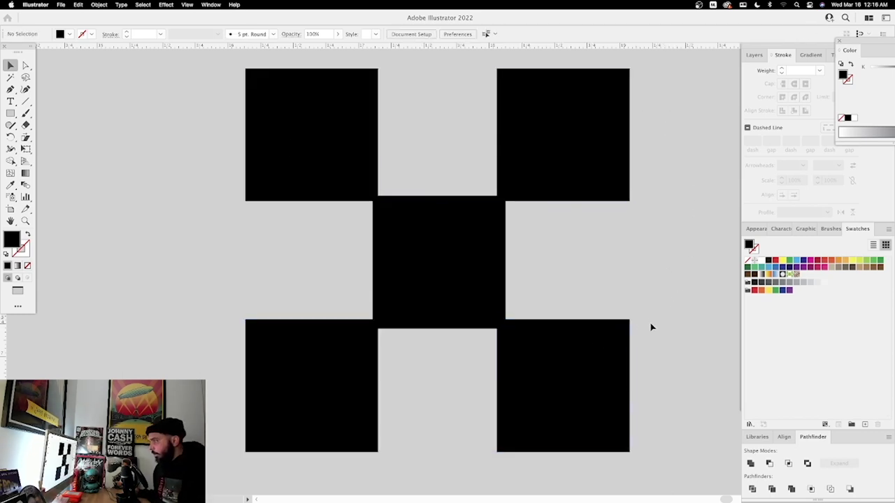
Step: Align the middle square and both square pairs to their common horizontal center
drag(648, 428, 339, 140)
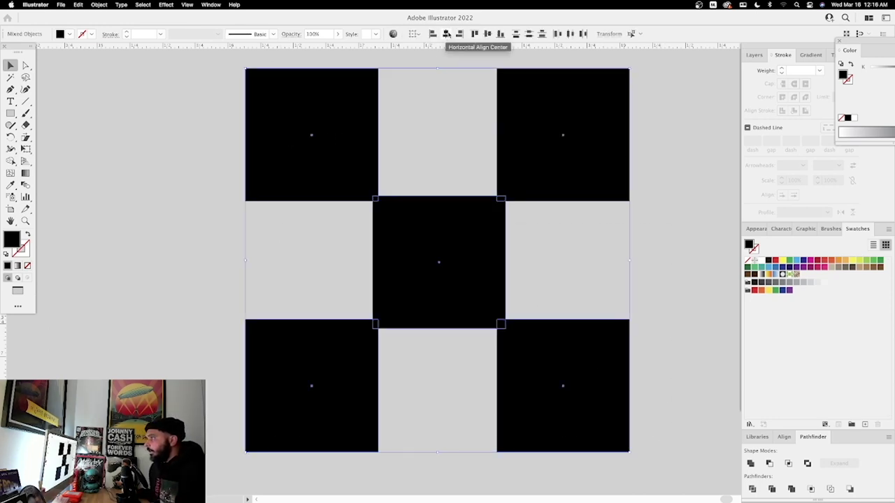
click(447, 35)
key(a)
click(696, 165)
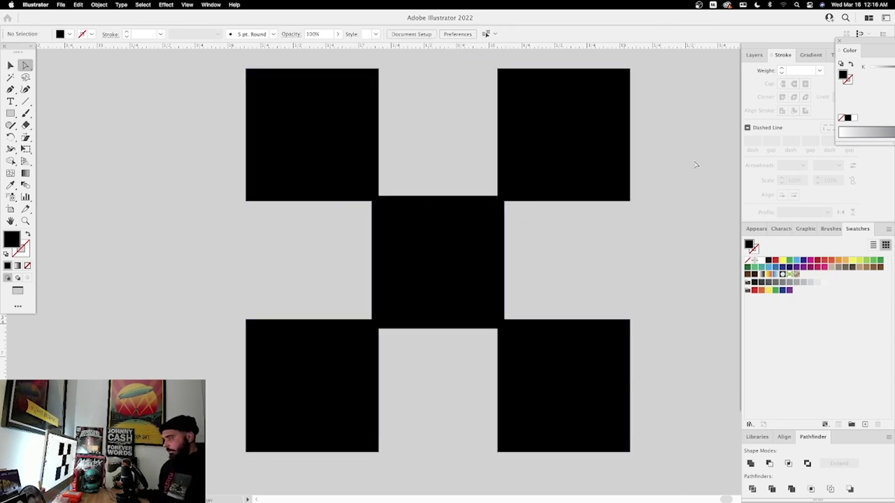
Step: Select all five squares and unite them into one X-shaped path with Pathfinder
key(super+minus)
key(super+minus)
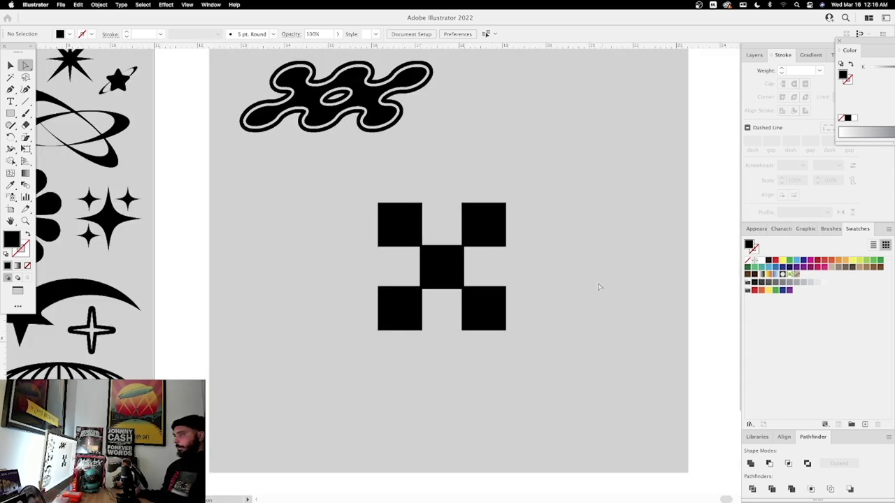
drag(367, 239, 364, 193)
key(z)
click(428, 228)
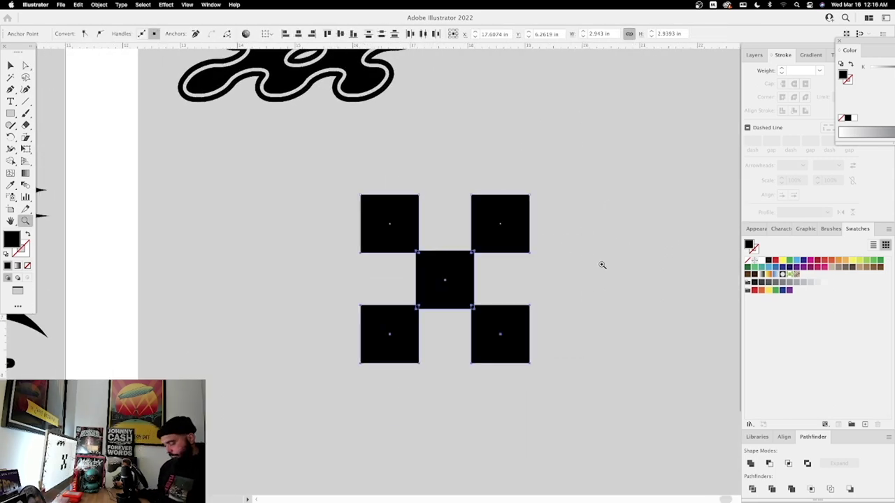
key(v)
drag(640, 367, 586, 349)
click(751, 463)
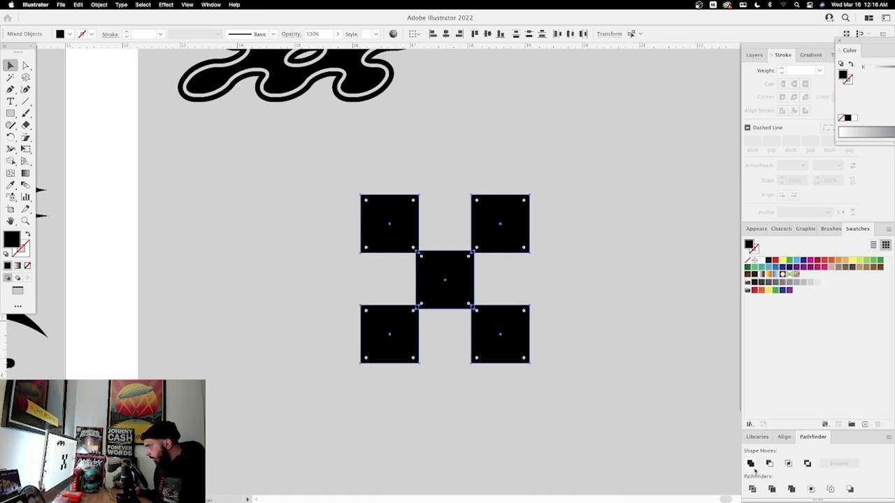
Step: Round all corners of the united X shape with a radius of about 0.45 in
key(a)
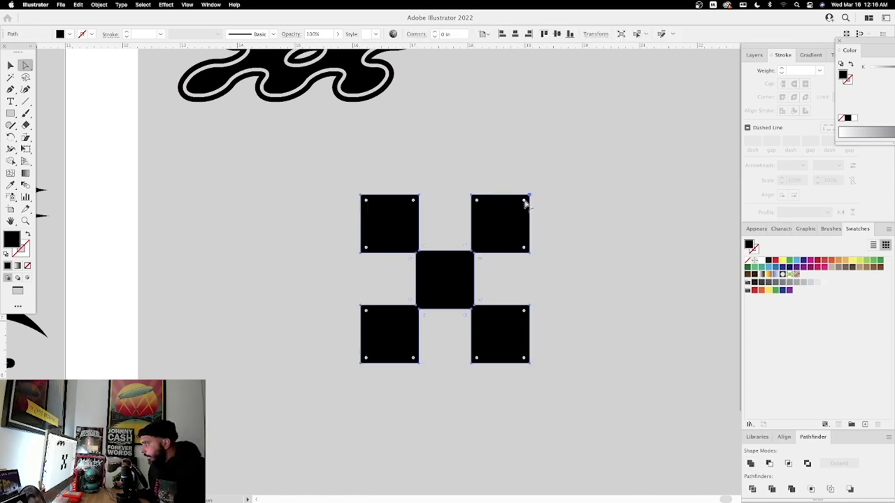
super+click(458, 206)
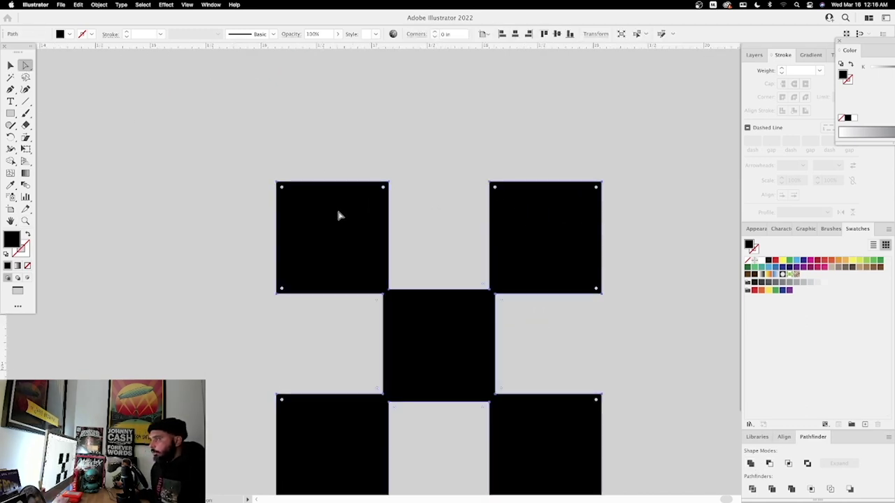
drag(283, 191, 364, 257)
key(v)
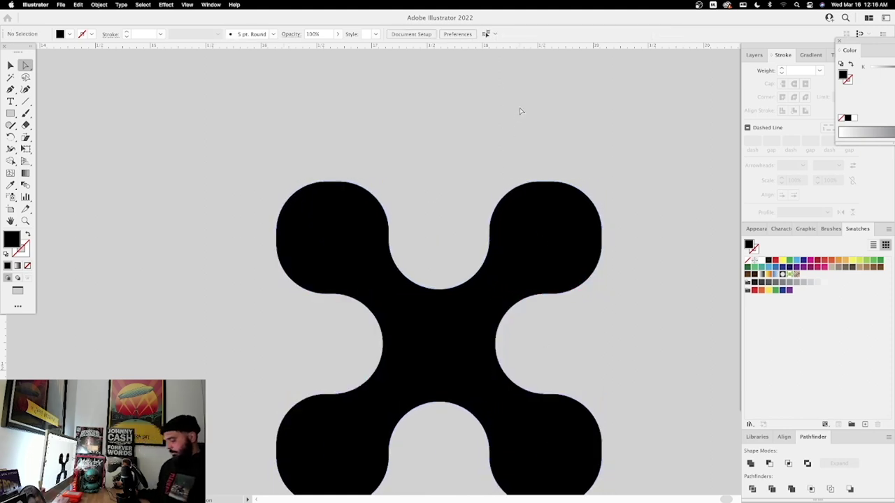
Step: Duplicate the rounded X shape horizontally to the right so the neighboring lobes of both shapes overlap
key(super+0)
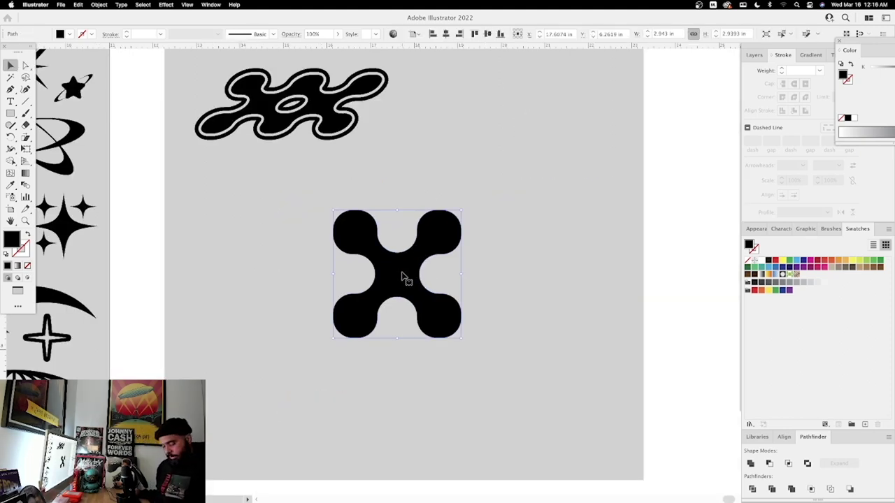
drag(396, 281, 484, 280)
click(580, 200)
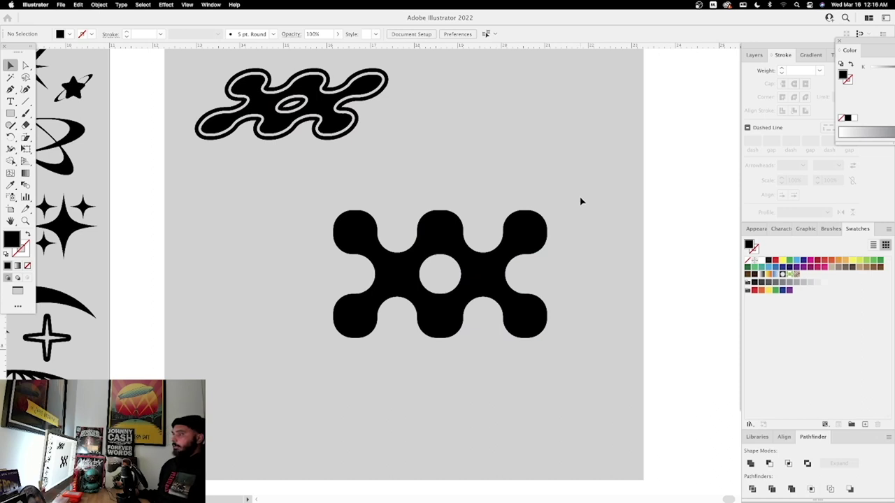
Step: Fit the duplicated X shape so its left lobes coincide exactly with the original's right lobes
click(425, 290)
key(z)
drag(442, 262, 513, 282)
key(a)
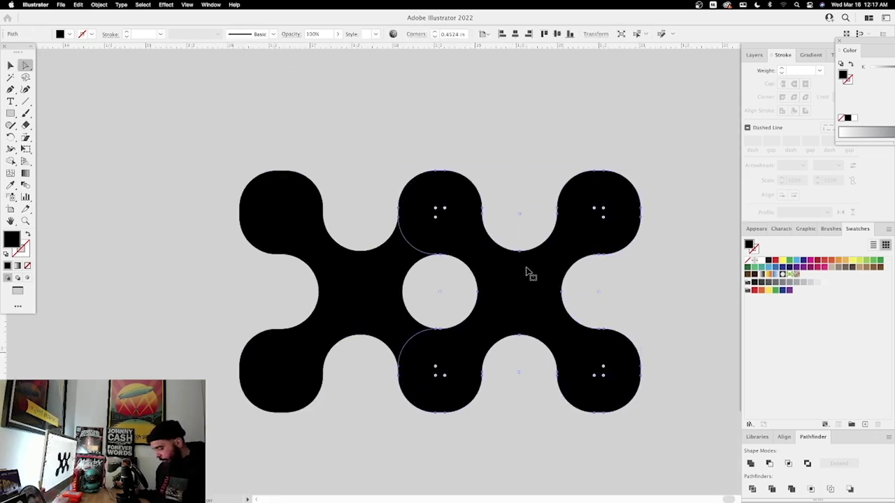
Step: Group both overlapping X shapes and unite them into one path with Pathfinder
key(super+minus)
key(super+minus)
click(566, 202)
key(v)
drag(567, 202, 225, 403)
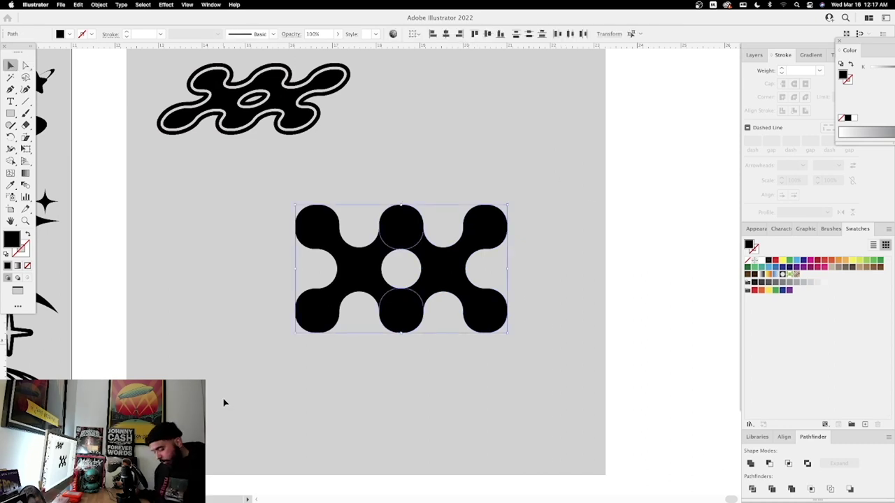
key(super+g)
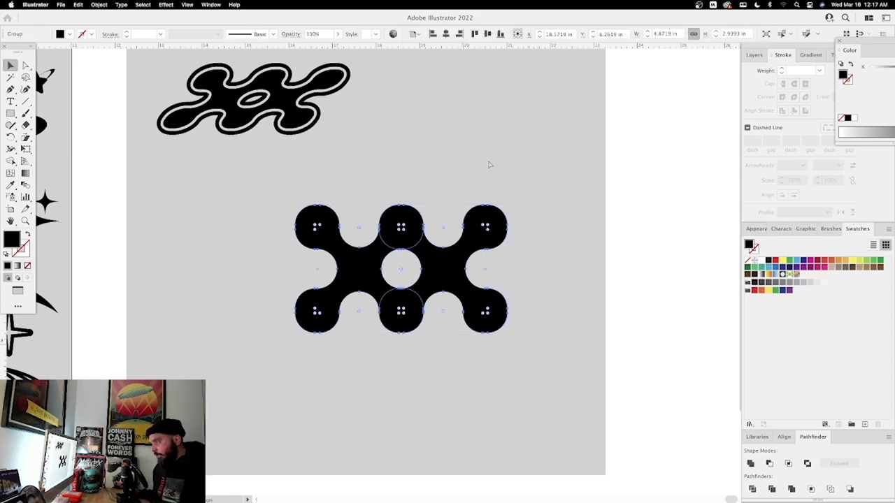
click(751, 464)
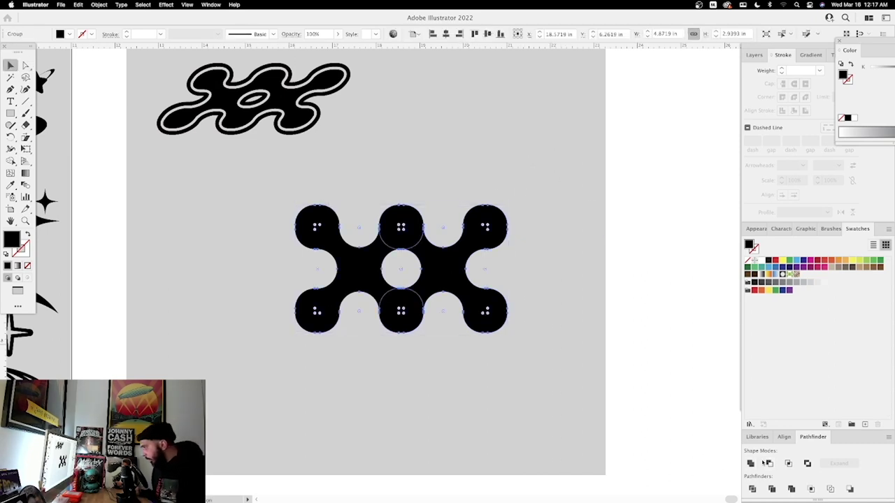
Step: Slant the united shape to the right with the Shear tool, making it about 6.17 in wide and 2.32 in tall
key(z)
click(445, 244)
alt+click(432, 245)
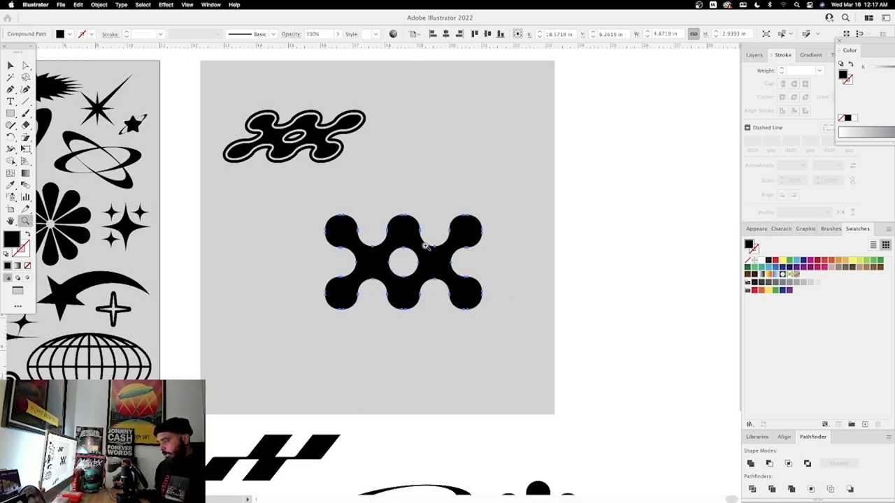
key(v)
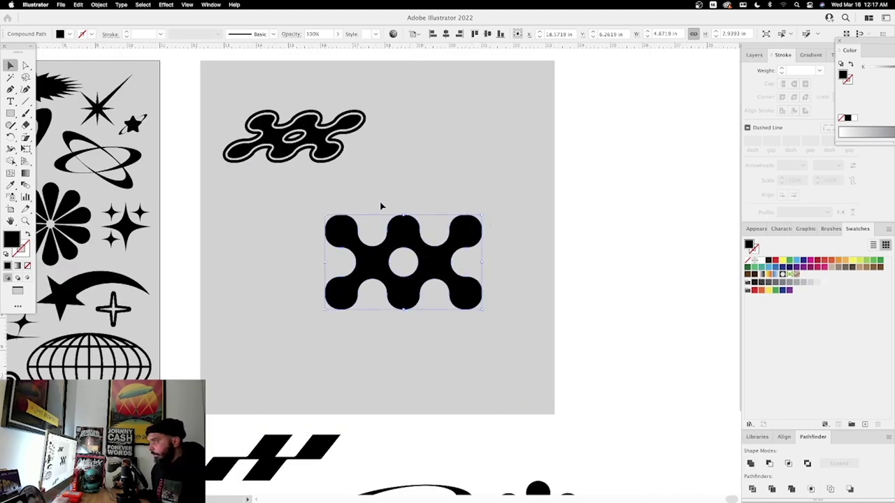
click(25, 137)
drag(30, 142, 53, 149)
drag(405, 202, 408, 225)
key(v)
key(z)
click(471, 253)
key(v)
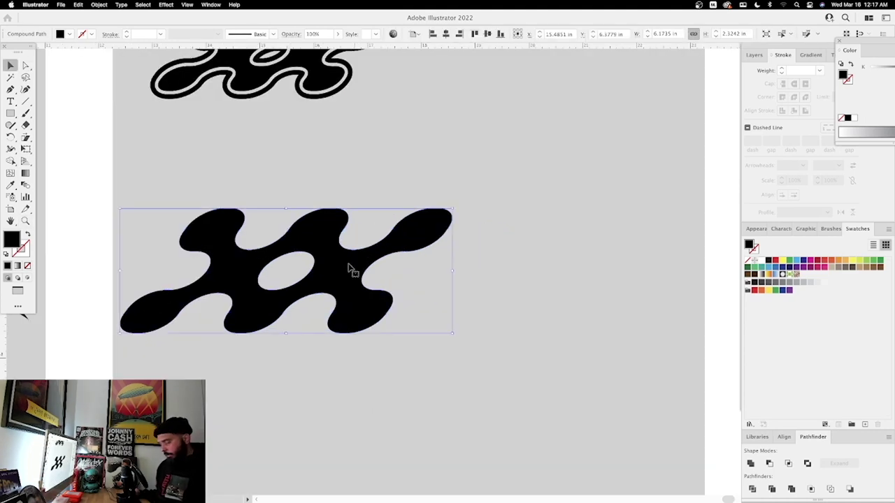
Step: Move the slanted shape slightly up and to the right, placing it beneath the reference blob
drag(354, 264, 394, 234)
key(space)
drag(486, 133, 482, 210)
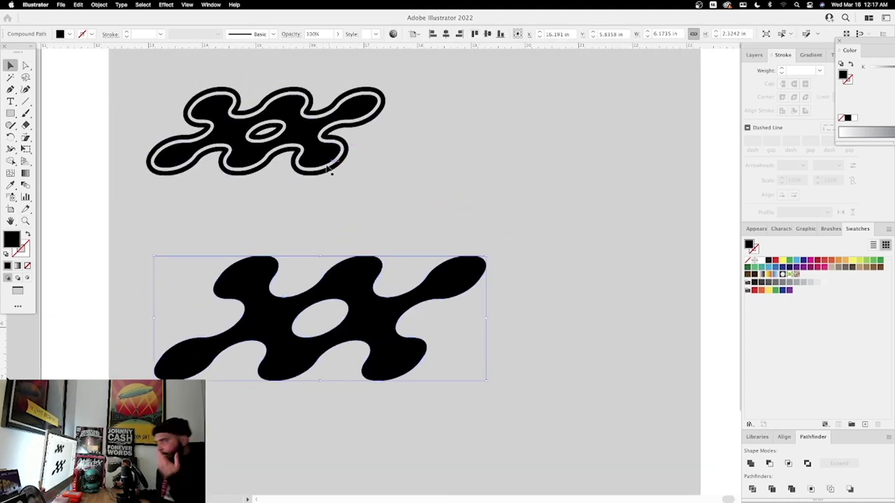
click(475, 211)
click(419, 354)
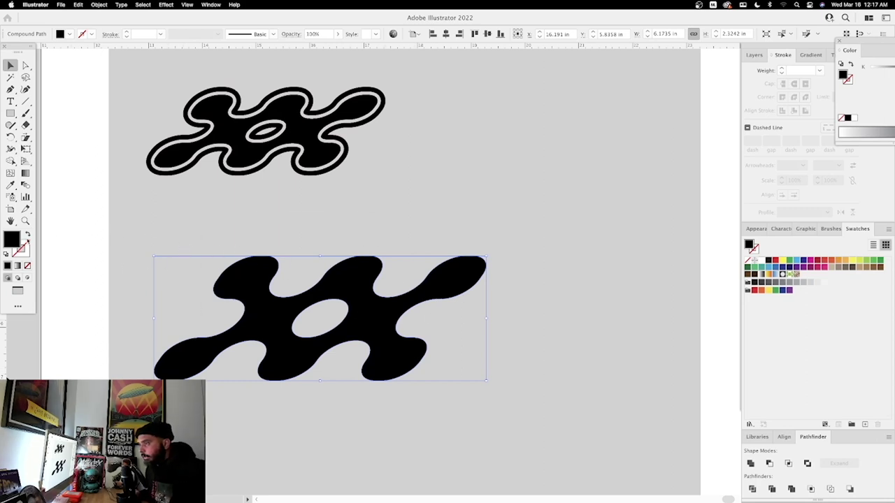
Step: Give the slanted shape a red stroke with a weight of 5 pt
double_click(11, 238)
click(397, 261)
click(514, 262)
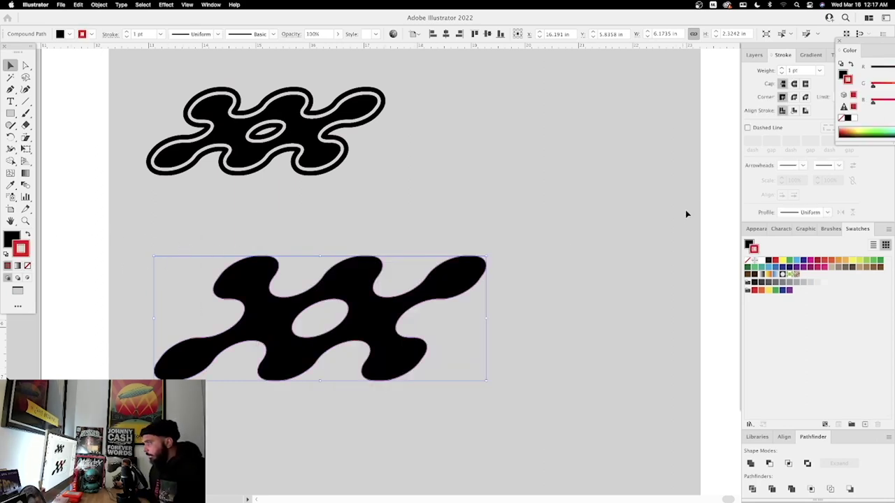
click(781, 69)
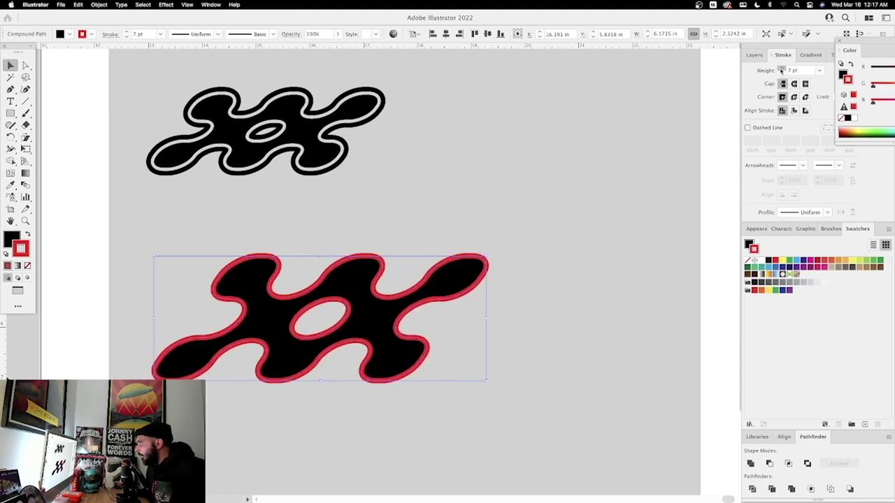
click(781, 68)
click(781, 72)
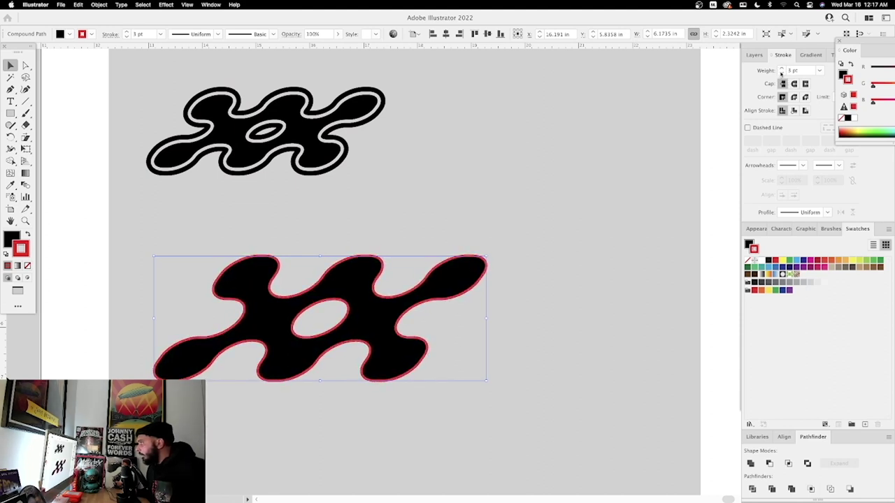
click(782, 68)
click(781, 69)
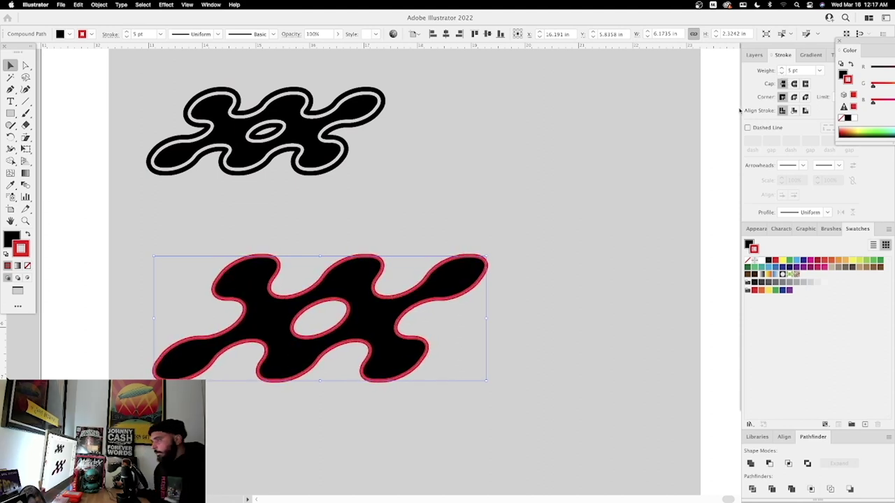
Step: Paste a copy of the shape in place behind the original and give it a black stroke of 20 pt
click(537, 265)
click(475, 274)
key(super)
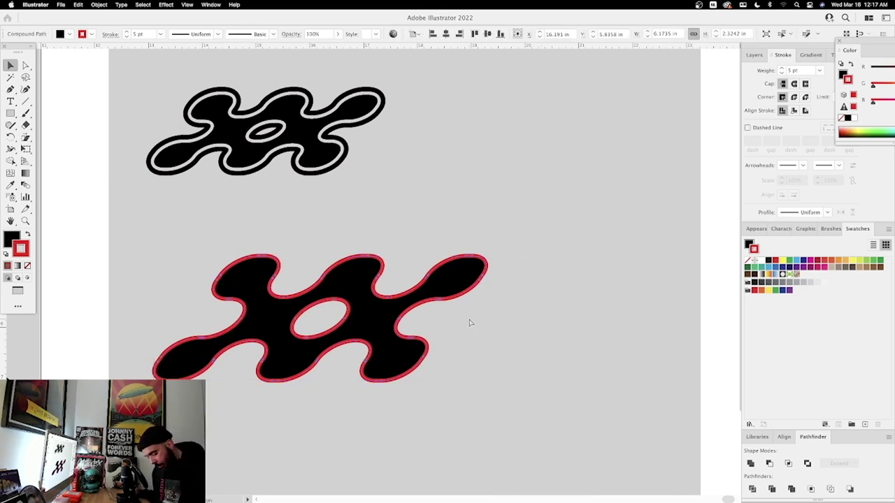
key(super+h)
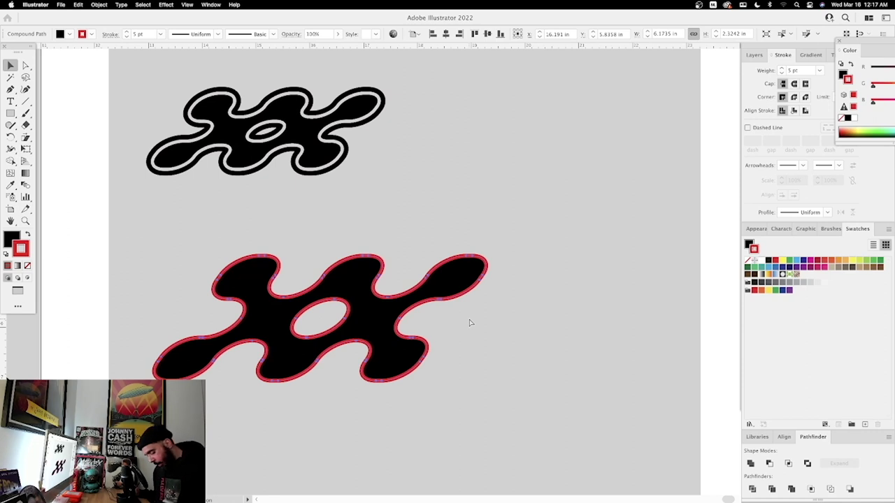
key(super+shift+b)
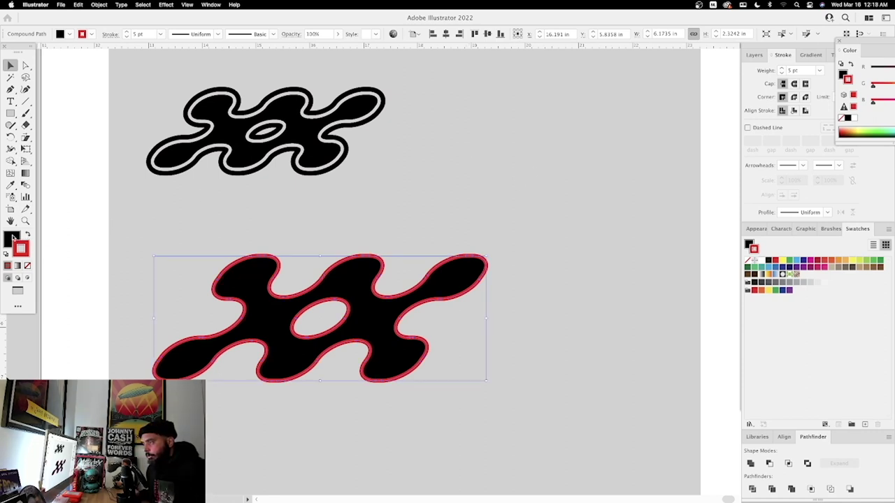
drag(18, 241, 23, 247)
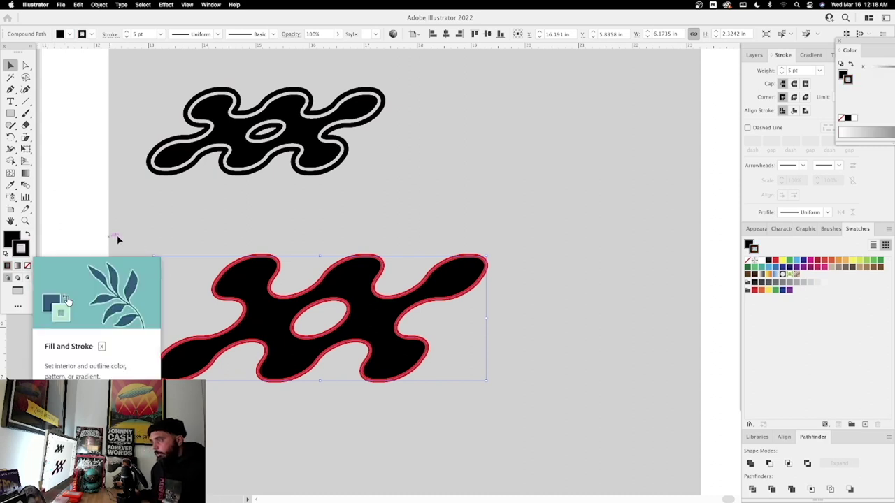
click(782, 69)
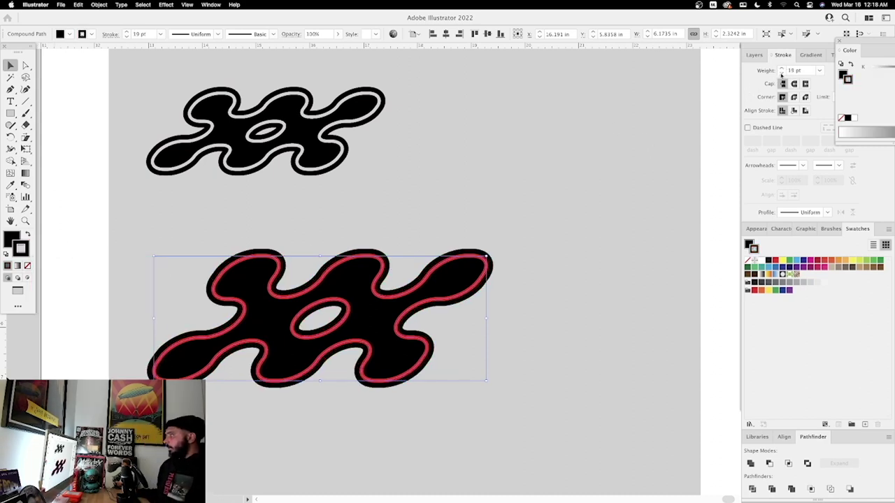
click(781, 69)
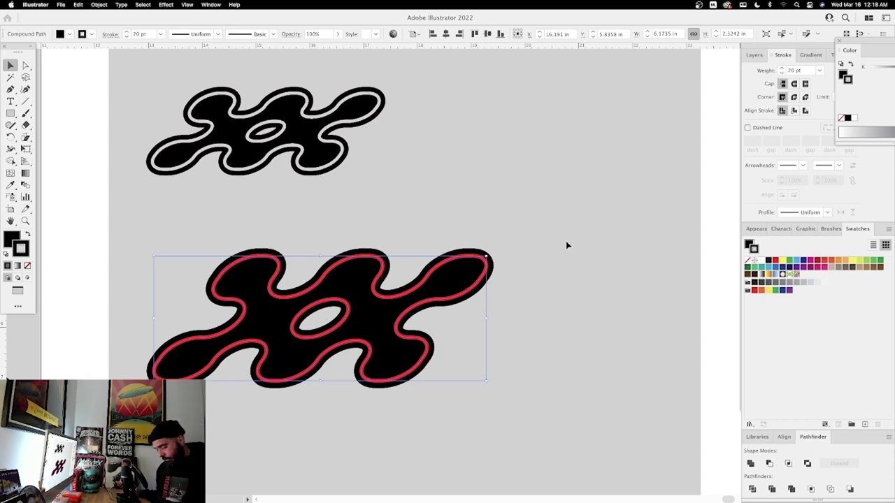
Step: Select both stacked shapes and convert their strokes to filled outlines with Outline Stroke
click(591, 234)
click(492, 277)
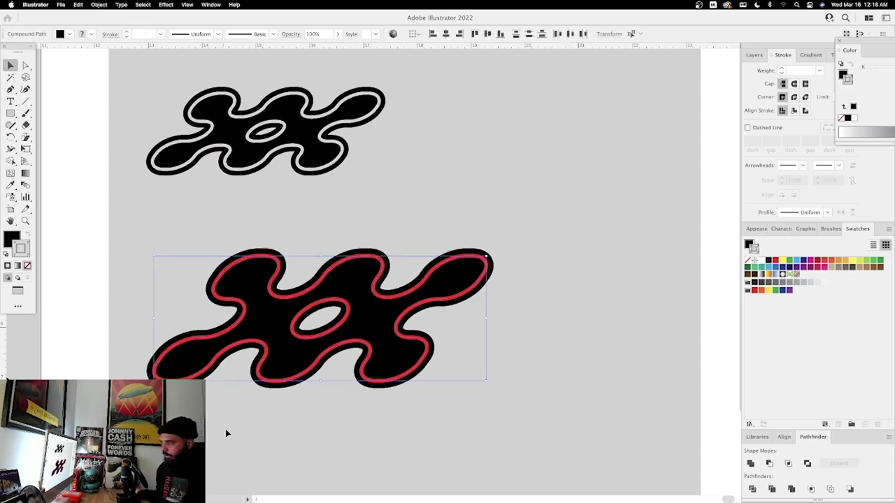
click(99, 5)
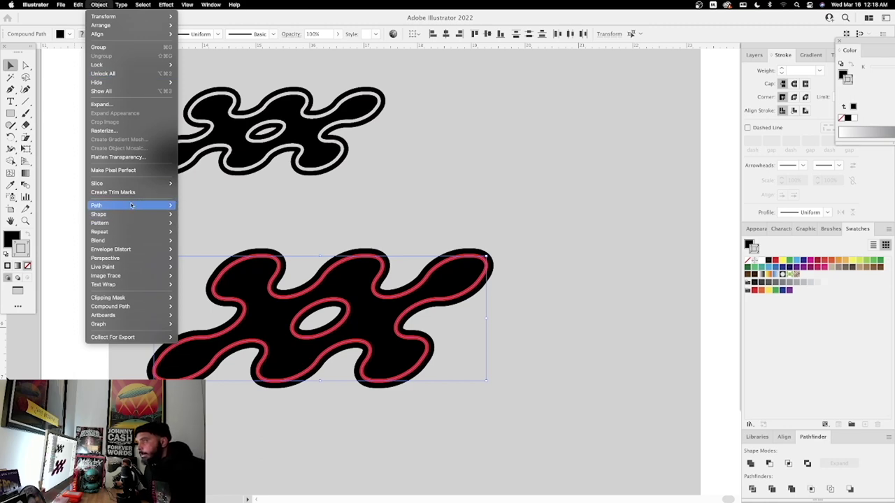
mouse_move(133, 207)
click(198, 228)
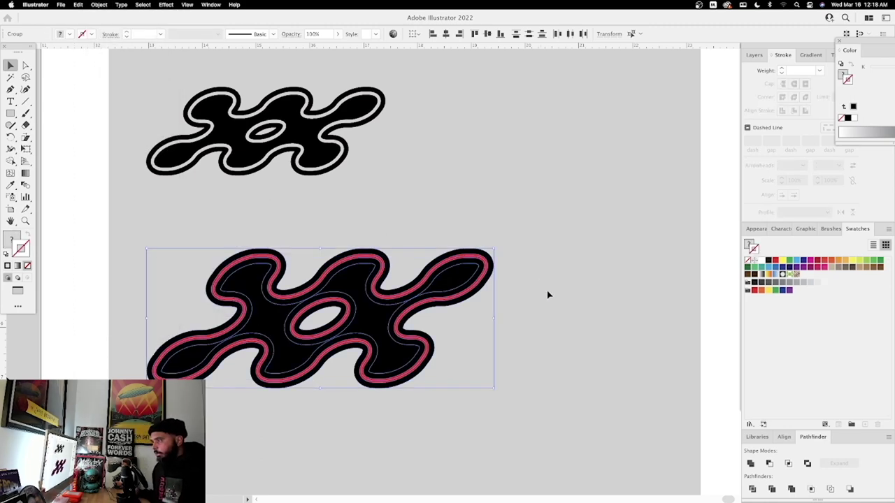
Step: Divide the outlined shapes with Pathfinder and select a piece of the red outline
key(super+equal)
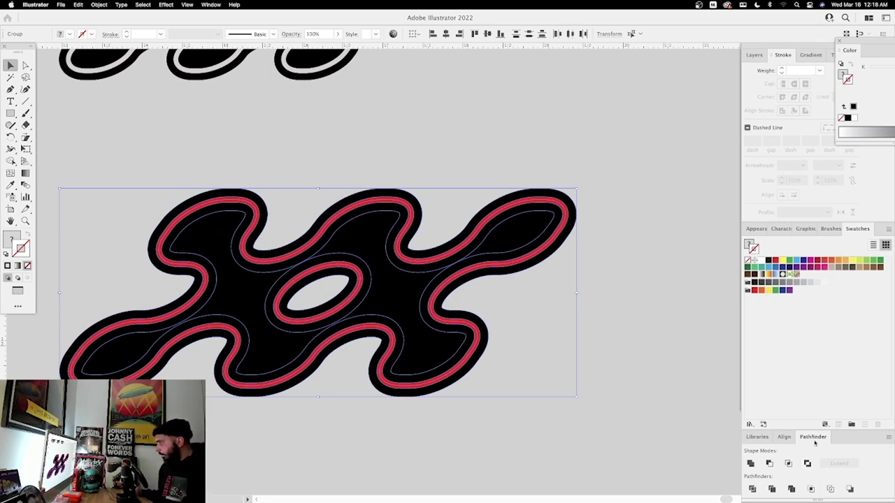
click(752, 489)
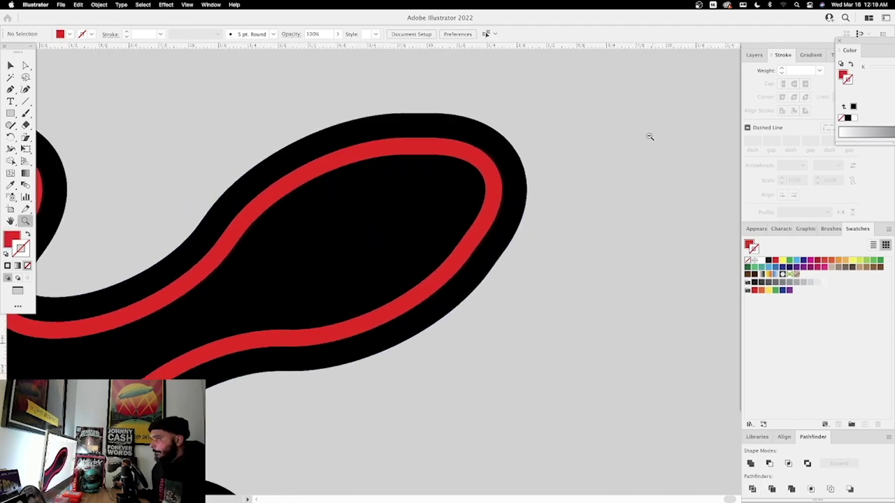
alt+click(535, 123)
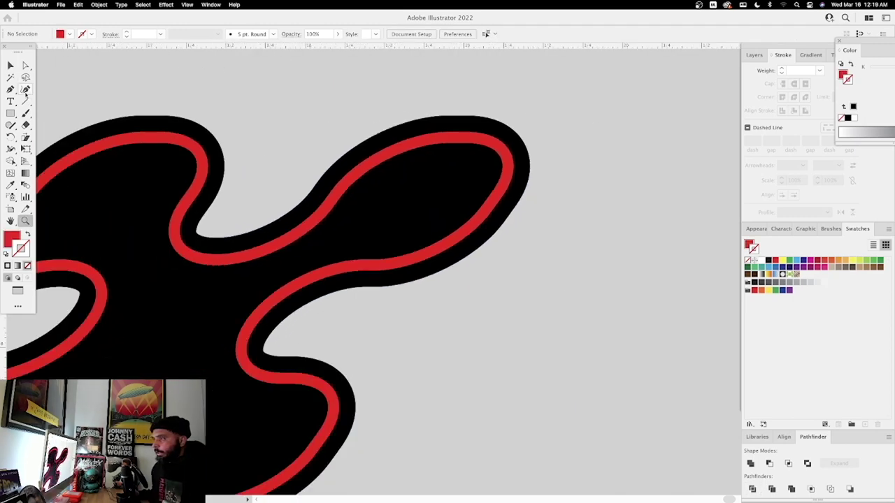
key(a)
drag(496, 147, 443, 261)
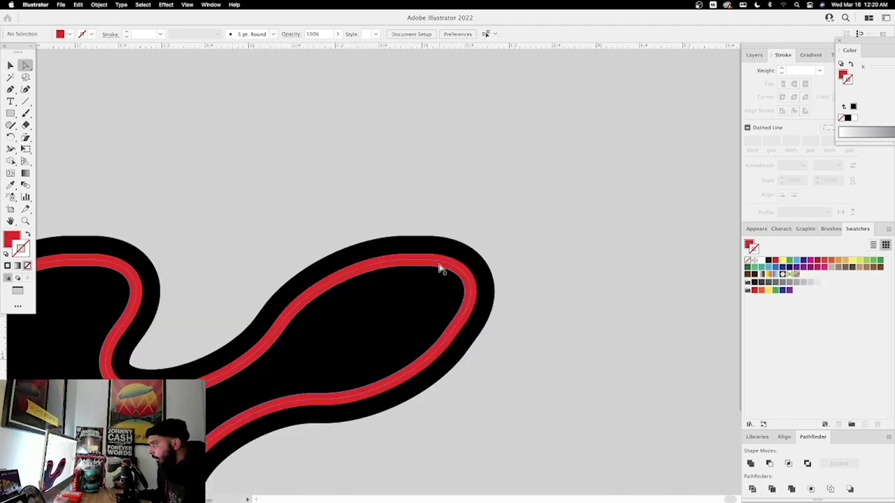
click(443, 261)
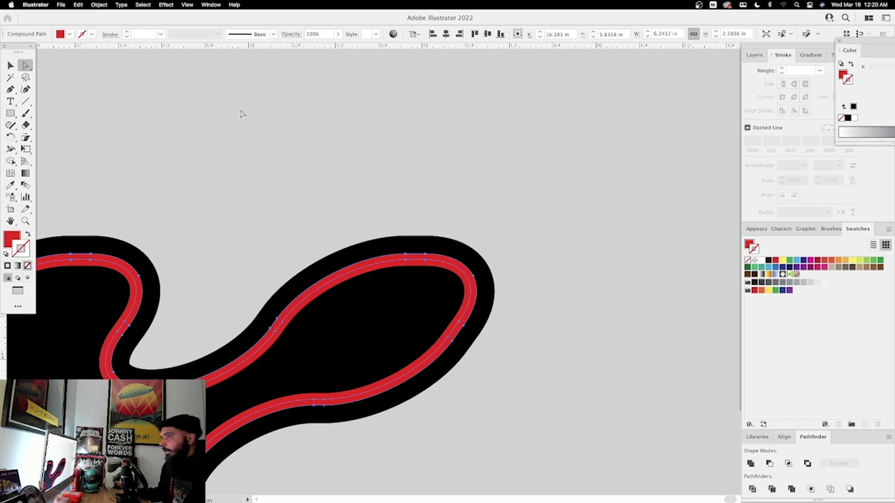
Step: Select everything with the same red fill color and delete it to cut the gap between blob and outer outline
click(143, 5)
mouse_move(169, 86)
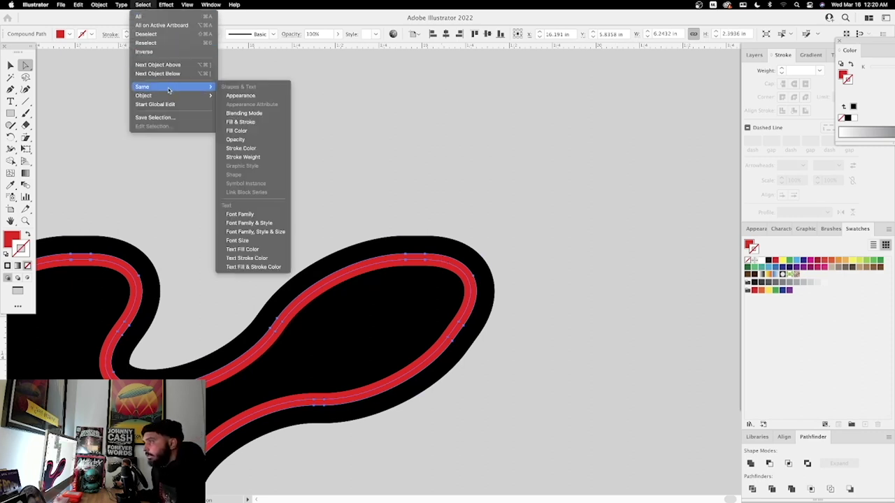
click(257, 131)
key(z)
click(538, 267)
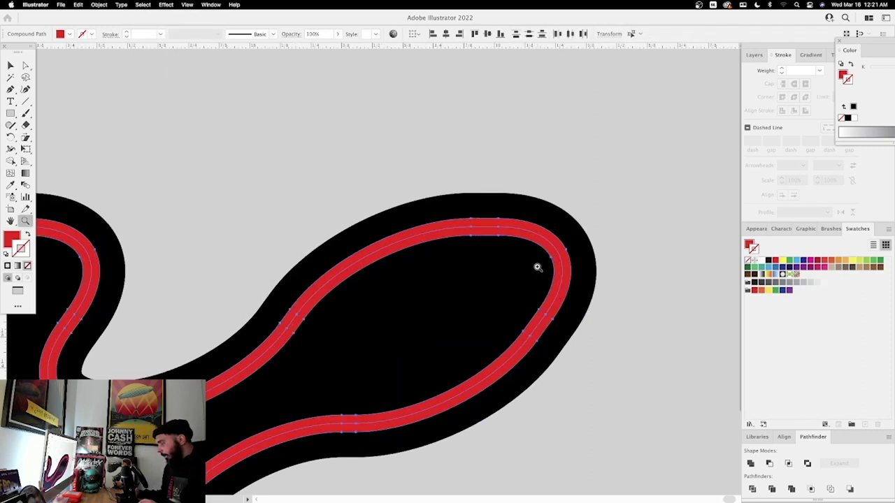
key(Delete)
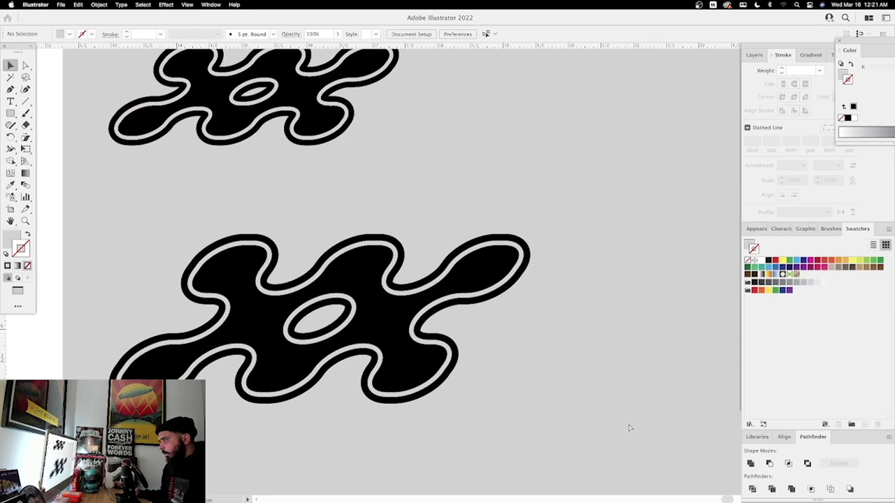
Step: Scale the finished outlined blob down to about 4.21 in wide and 1.70 in tall
drag(629, 424, 420, 284)
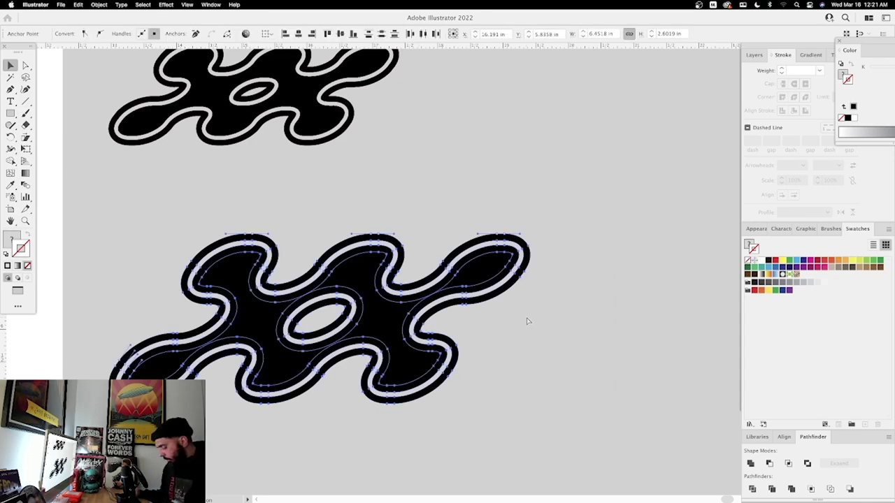
key(super+minus)
key(super+minus)
drag(521, 280, 526, 284)
drag(526, 234, 510, 249)
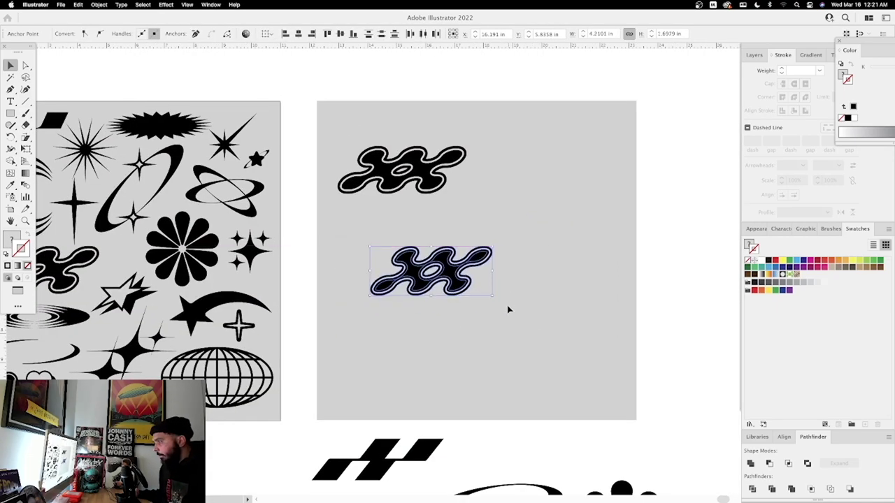
Step: Clear the finished blob and the reference blob from the working artboard
drag(508, 310, 479, 116)
drag(437, 81, 381, 450)
drag(476, 256, 442, 485)
drag(442, 257, 323, 196)
key(Delete)
Step: Place a copy of the concentric ellipse rings from the element sheet on the empty working artboard as a reference
click(174, 285)
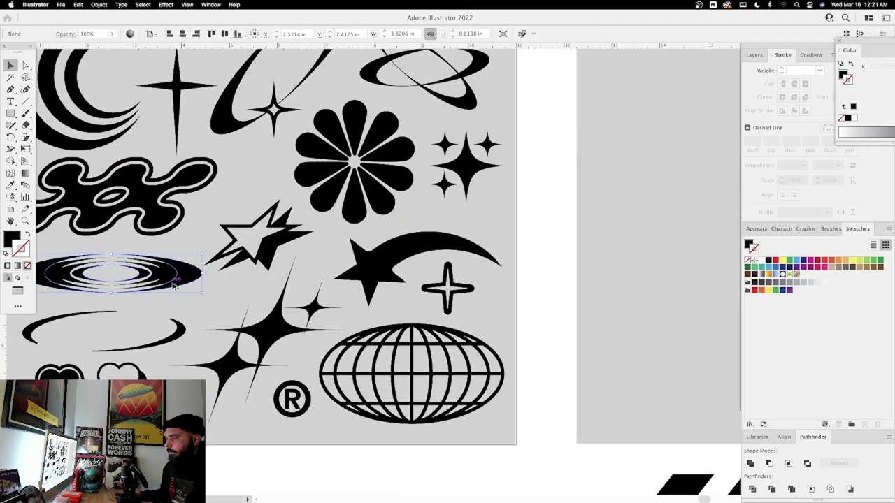
drag(175, 279, 199, 278)
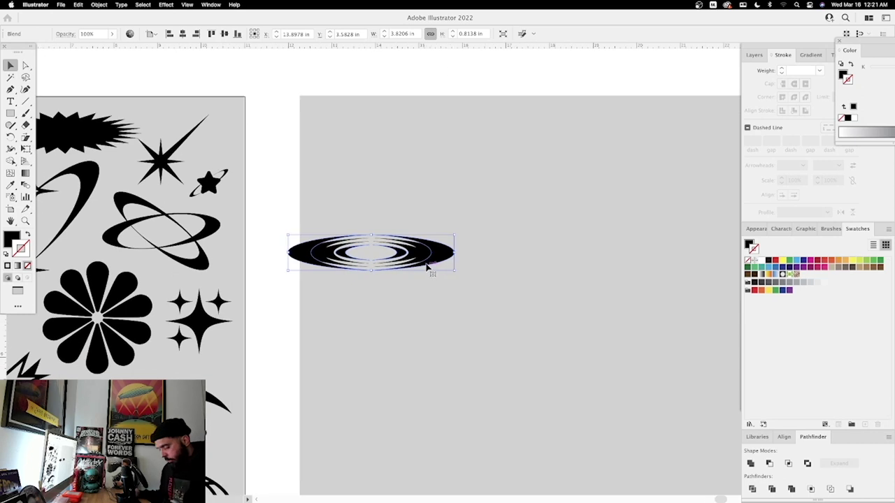
click(511, 209)
drag(445, 242, 497, 271)
Step: Select the right half-path of the copied ellipse rings and examine how the blend is constructed
key(z)
key(a)
scroll(497, 271, down, 1)
key(Left)
key(Left)
key(Left)
key(Left)
key(Left)
key(Left)
key(Left)
key(Left)
key(Left)
key(Left)
key(Left)
key(Left)
drag(400, 208, 403, 178)
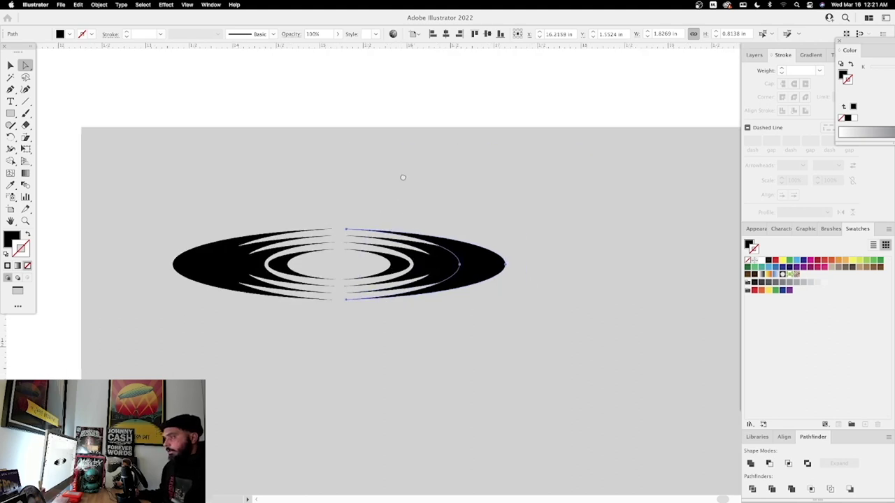
Step: Draw a black ellipse about 4.26 in wide and 1.30 in tall below the reference rings
scroll(403, 178, down, 4)
scroll(403, 178, right, 2)
drag(10, 113, 42, 136)
drag(147, 276, 519, 390)
key(a)
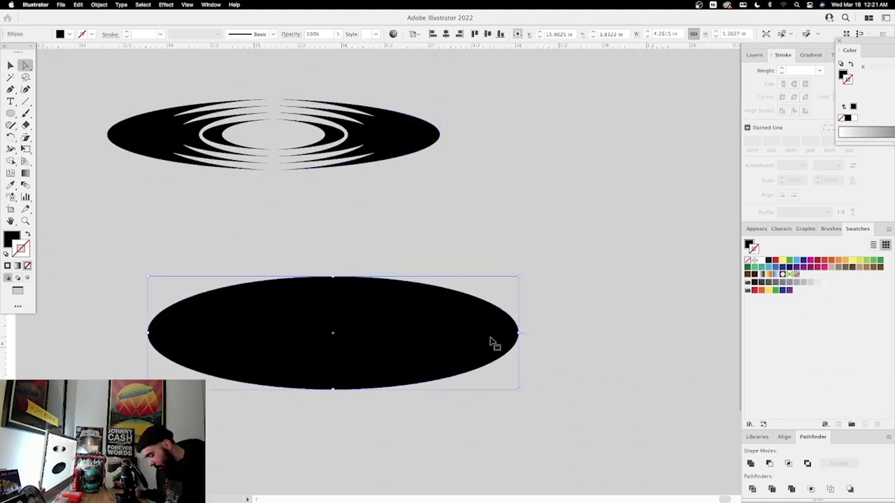
Step: Duplicate the black ellipse in place and narrow the copy symmetrically about its center to about 3.20 in wide
click(529, 315)
key(v)
click(500, 346)
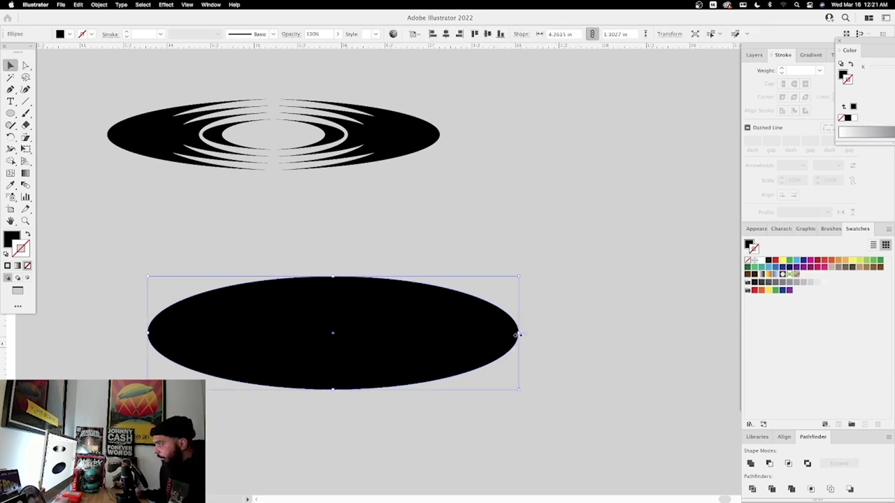
drag(518, 334, 473, 330)
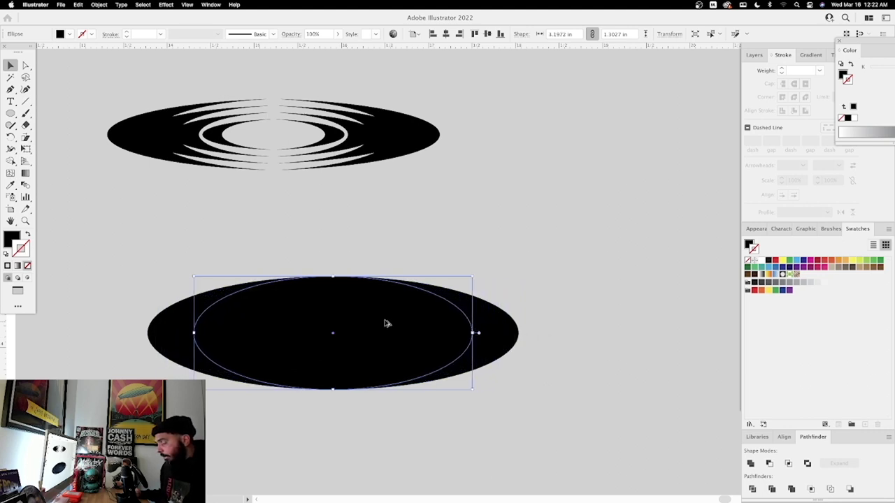
Step: Stretch the inner ellipse vertically about its center to about 1.33 in tall, slightly past the outer ellipse's edge
key(z)
drag(331, 272, 474, 282)
key(v)
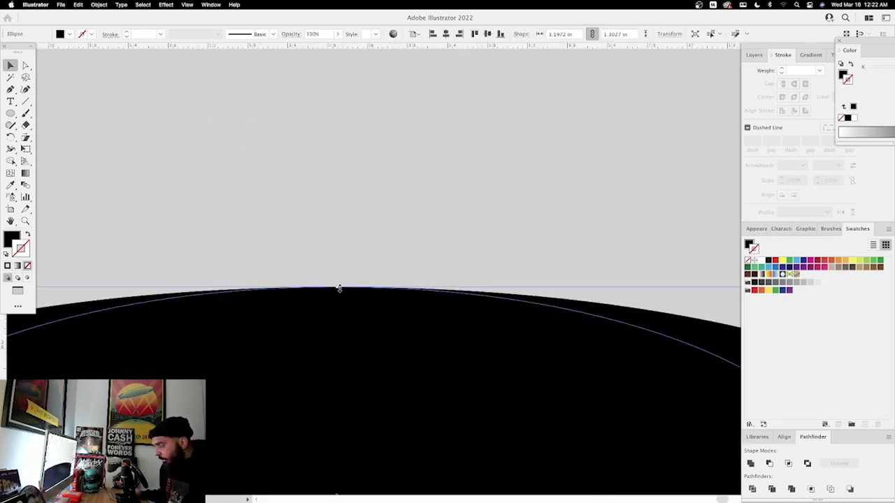
drag(338, 289, 338, 282)
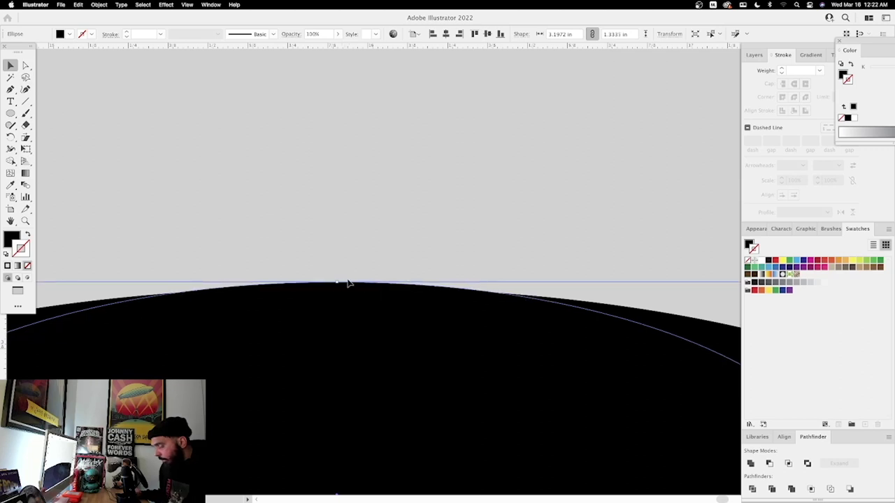
Step: Cut the inner ellipse out of the outer one with the Shape Builder, leaving two facing crescents
key(super+minus)
key(super+minus)
key(super+minus)
key(super+minus)
drag(630, 384, 374, 279)
key(shift+m)
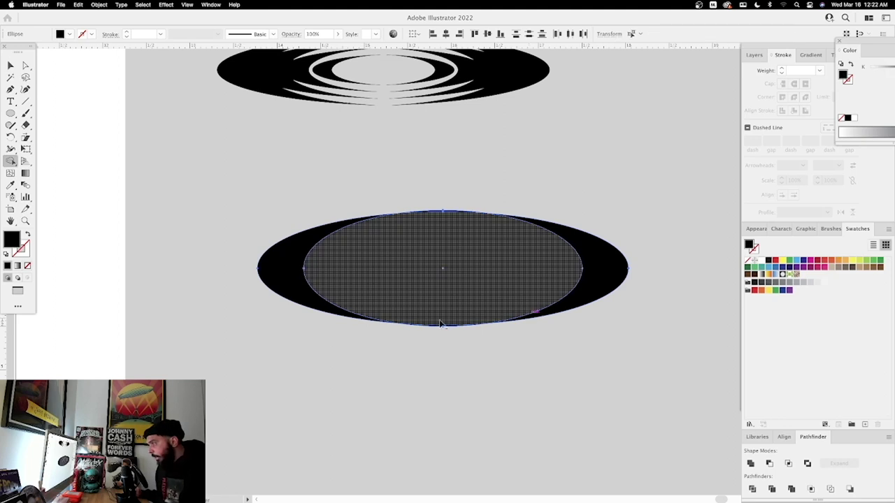
drag(444, 352, 443, 202)
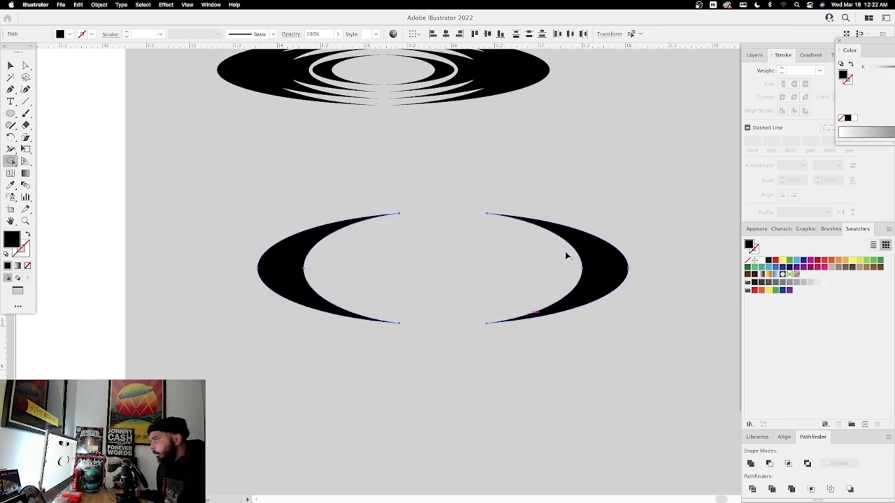
Step: Group the two facing crescents
scroll(661, 245, right, 3)
scroll(662, 245, up, 1)
key(v)
drag(628, 242, 186, 367)
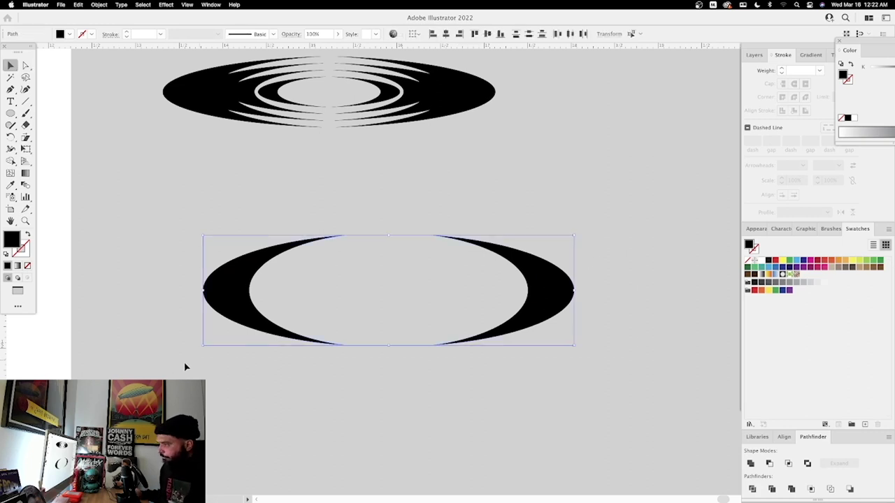
key(super)
key(super+g)
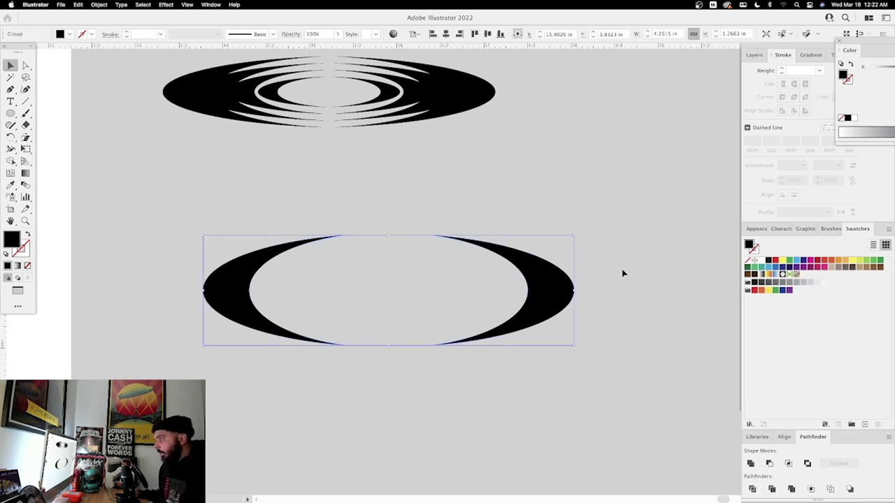
Step: Duplicate the crescent group in place and scale the copy down about its center to roughly 40% of its size
click(644, 206)
click(525, 265)
key(super)
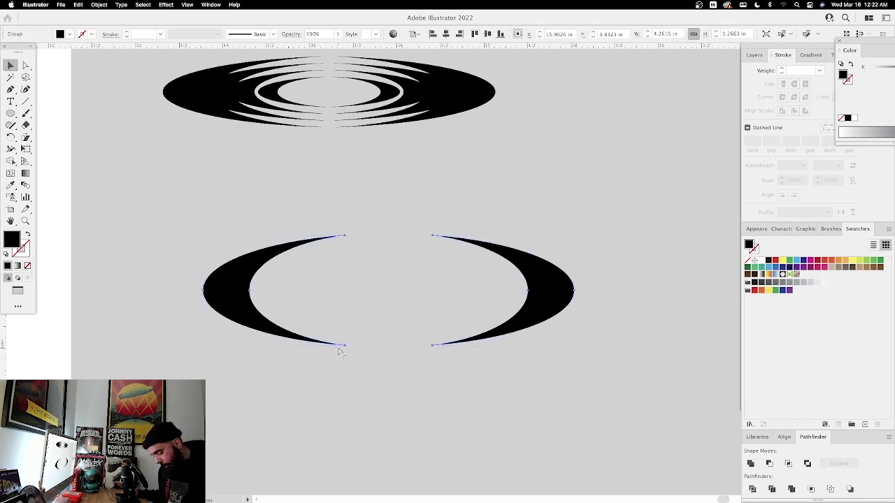
key(super+shift+b)
drag(574, 236, 480, 266)
Step: Blend the large and small crescent groups using 4 specified steps
click(654, 231)
click(549, 282)
double_click(25, 185)
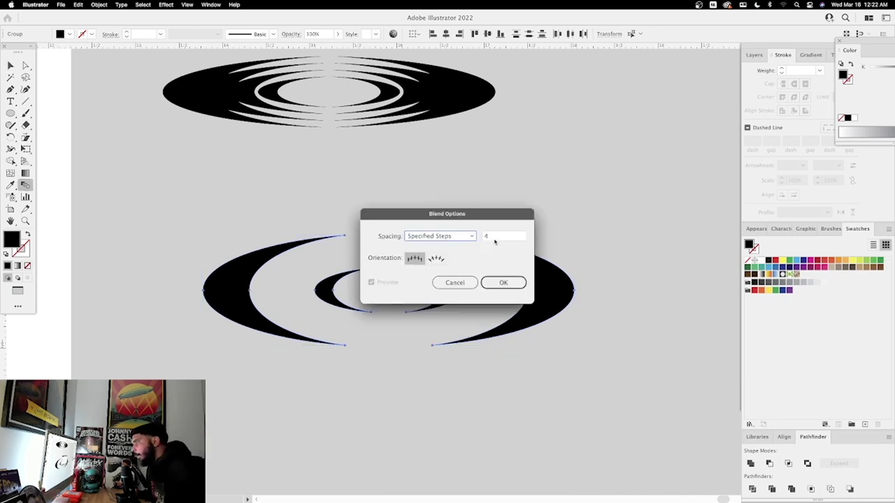
click(503, 283)
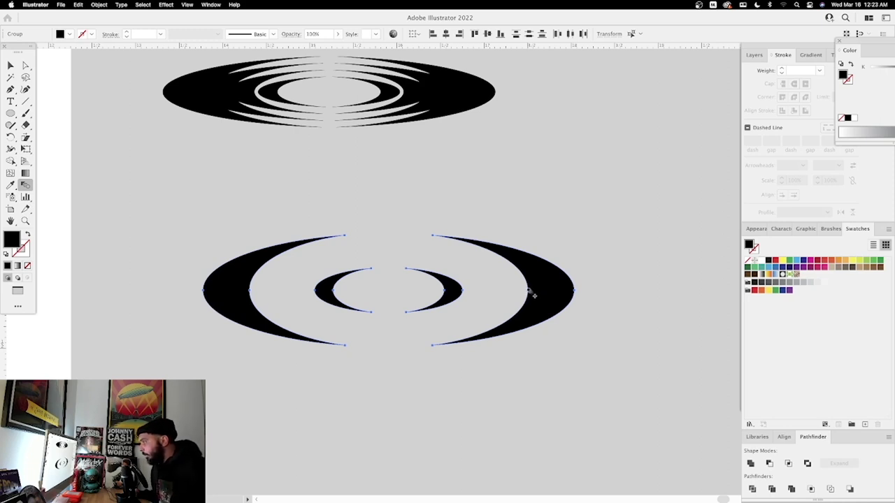
click(533, 295)
Step: Examine the outer crescent path and the spacing of the blended rings up close
key(a)
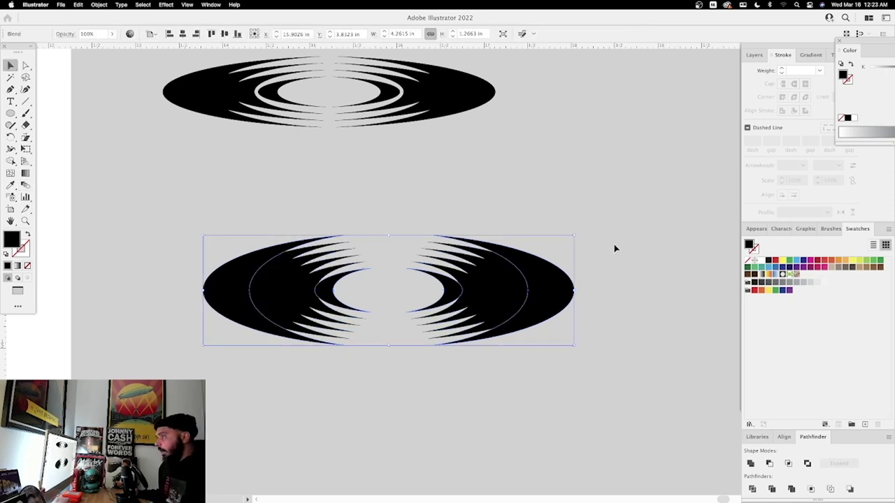
super+click(616, 249)
drag(367, 290, 354, 290)
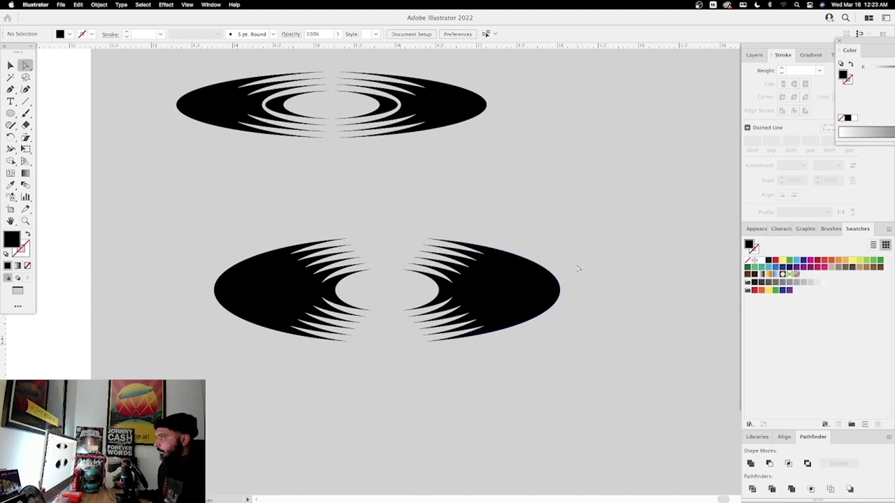
drag(495, 274, 524, 280)
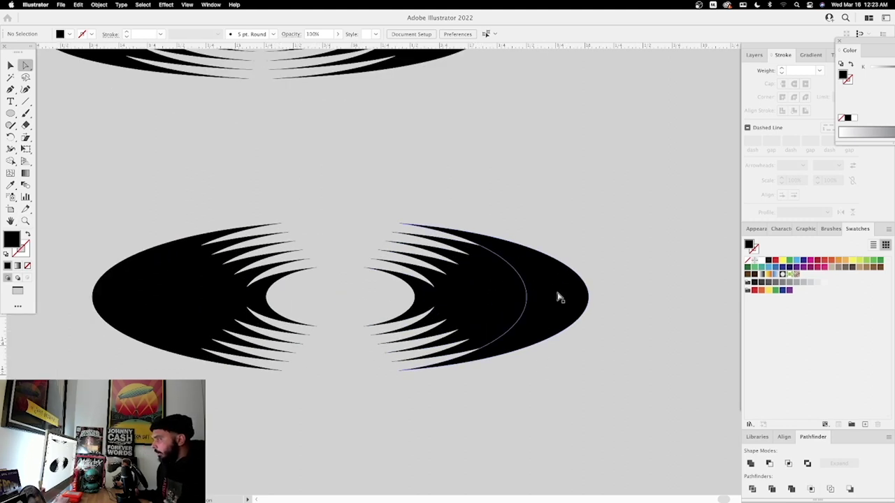
click(557, 292)
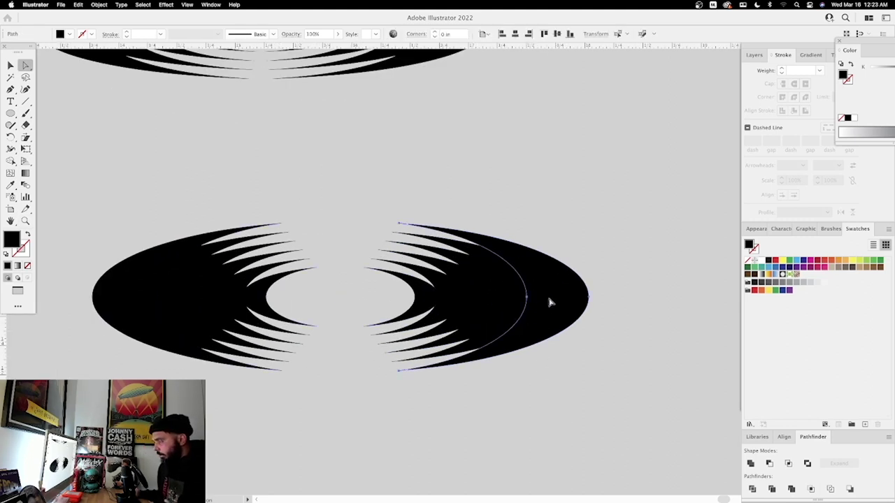
click(382, 229)
drag(382, 229, 517, 322)
alt+click(500, 318)
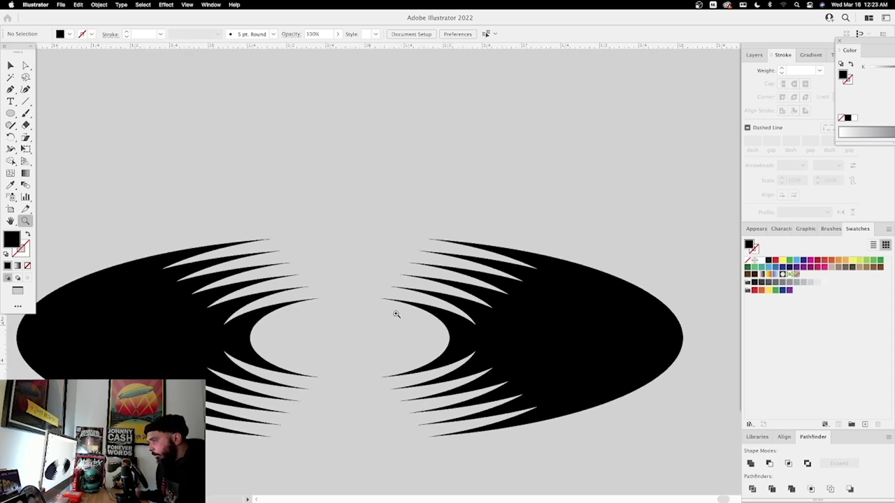
Step: Reduce the crescent blend's specified steps by one
scroll(402, 315, down, 2)
key(v)
scroll(633, 210, down, 2)
drag(640, 182, 645, 175)
click(654, 276)
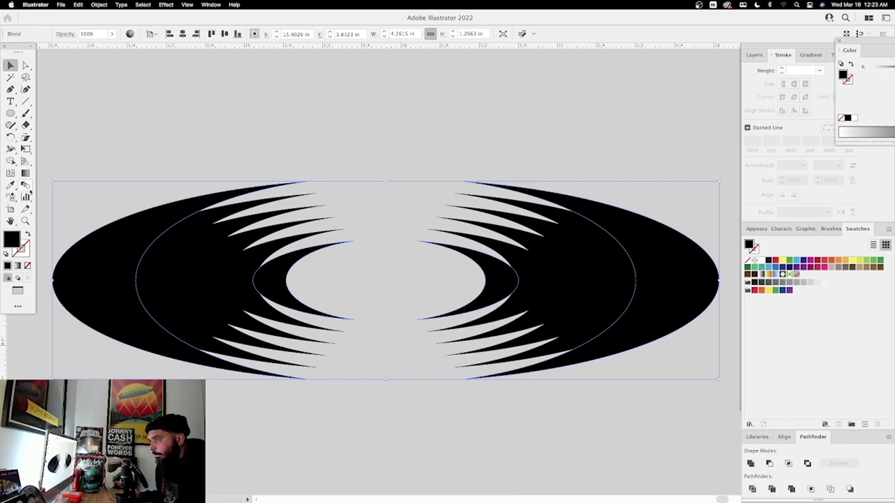
double_click(25, 184)
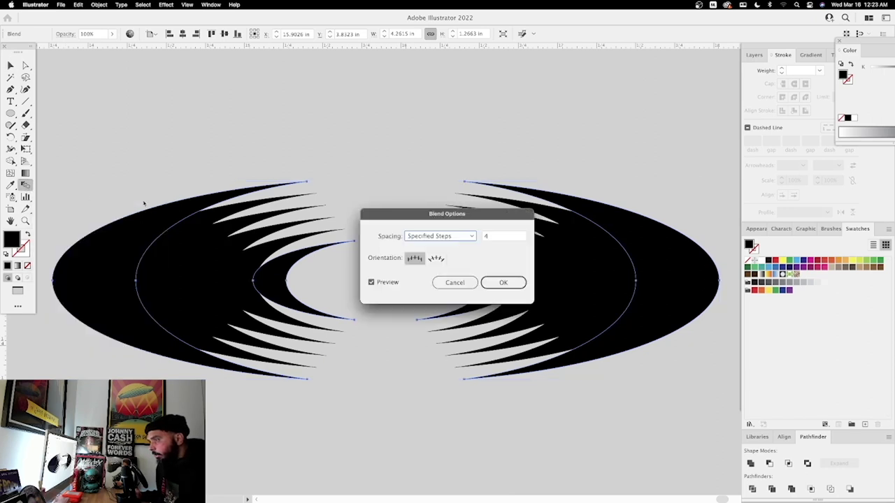
key(Tab)
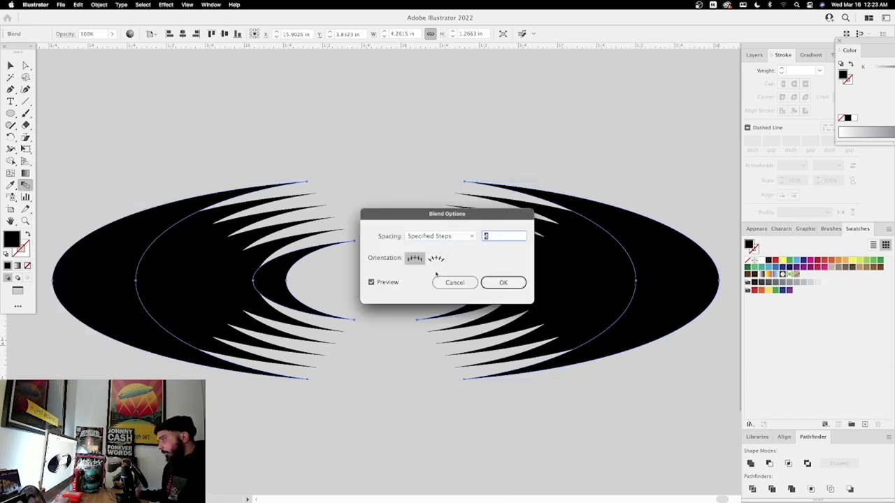
key(Down)
click(512, 282)
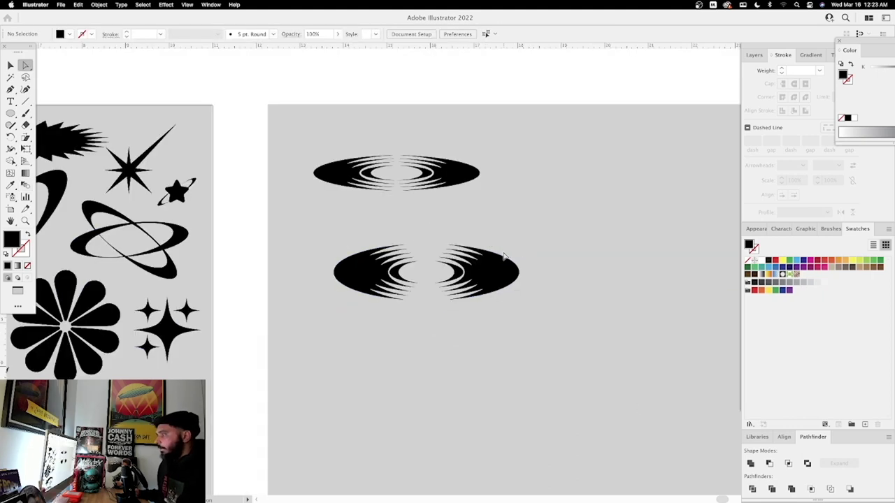
Step: Compare the blended ellipse rings with the reference rings up close and at artboard scale
key(z)
mouse_move(488, 273)
mouse_down()
mouse_move(532, 269)
mouse_move(493, 258)
mouse_up()
key(a)
key(z)
drag(502, 249, 531, 256)
key(v)
click(489, 300)
drag(413, 352, 414, 343)
click(419, 364)
key(super+minus)
key(super+minus)
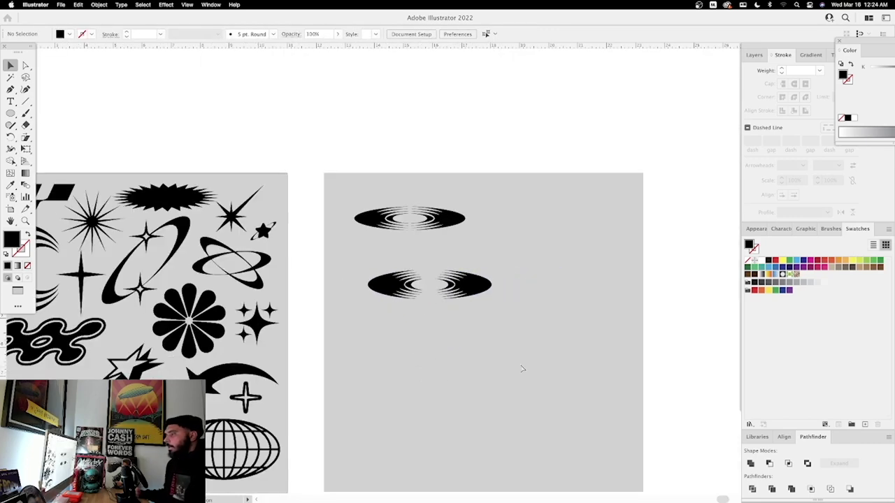
Step: Move the finished ring blend to the completed elements below the artboard and clear the reference rings
click(480, 290)
key(z)
click(528, 308)
drag(524, 250, 563, 172)
key(super+minus)
drag(522, 250, 569, 151)
key(v)
click(576, 238)
drag(578, 244, 534, 140)
drag(496, 72, 591, 311)
scroll(622, 254, up, 5)
scroll(622, 254, left, 2)
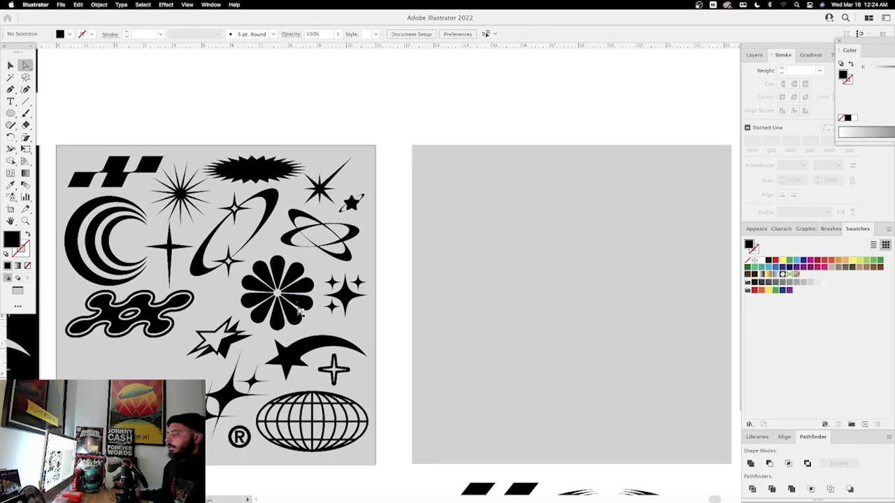
Step: Place a copy of the slanted two-crescent orbit from the element sheet on the empty working artboard as a reference
key(z)
scroll(287, 308, down, 2)
scroll(287, 308, left, 1)
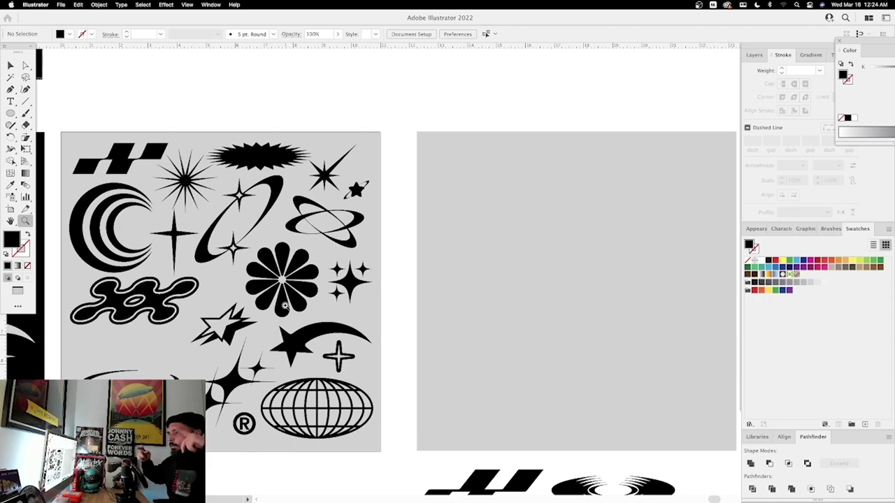
scroll(285, 306, down, 5)
scroll(284, 306, left, 5)
key(v)
alt+drag(242, 320, 617, 176)
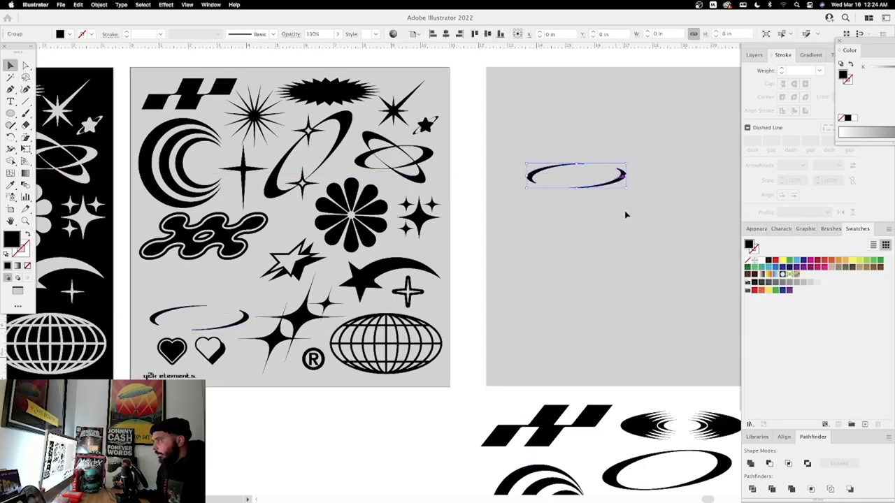
Step: Draw a black ellipse about 4.84 in wide and 1.74 in tall below the reference orbit
scroll(626, 215, right, 6)
scroll(626, 215, down, 5)
key(z)
drag(308, 183, 259, 174)
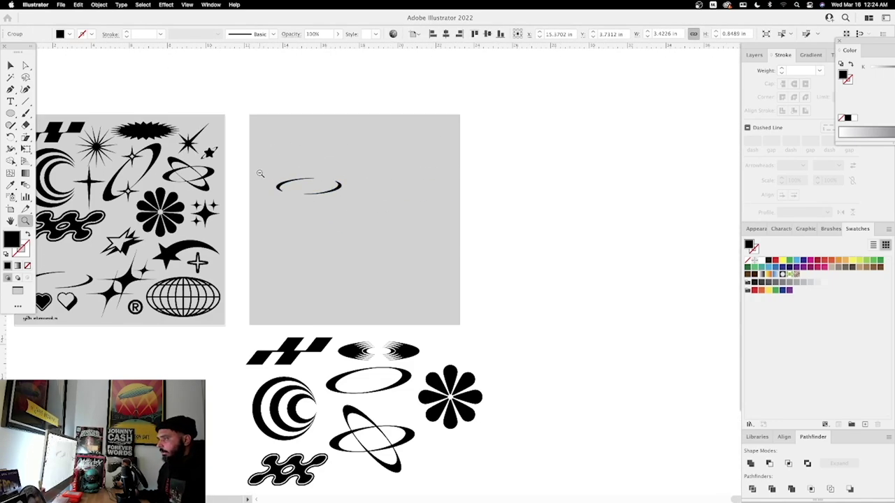
drag(351, 403, 418, 273)
scroll(437, 220, up, 10)
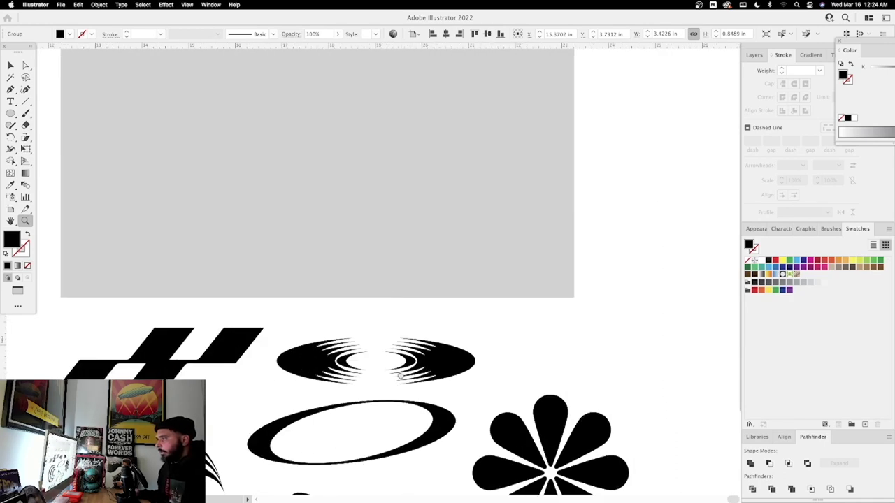
key(l)
drag(217, 228, 443, 310)
key(a)
click(472, 299)
Step: Duplicate the ellipse in place and resize the copy about its center to about 4.10 in wide and 1.78 in tall
click(389, 274)
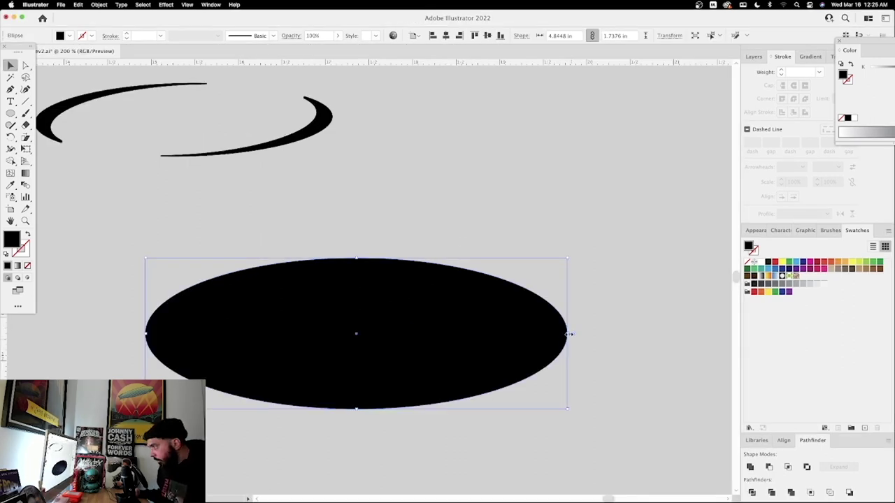
drag(570, 334, 536, 332)
key(z)
drag(343, 242, 438, 273)
key(v)
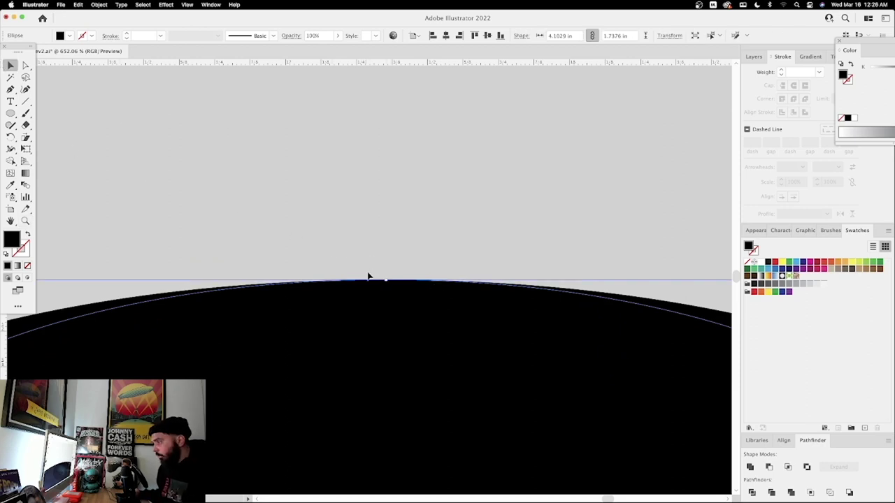
drag(387, 281, 388, 275)
Step: Select both ellipses and remove the inner area with the Shape Builder, leaving two thin facing crescents
key(super+minus)
key(super+minus)
key(super+minus)
key(super+minus)
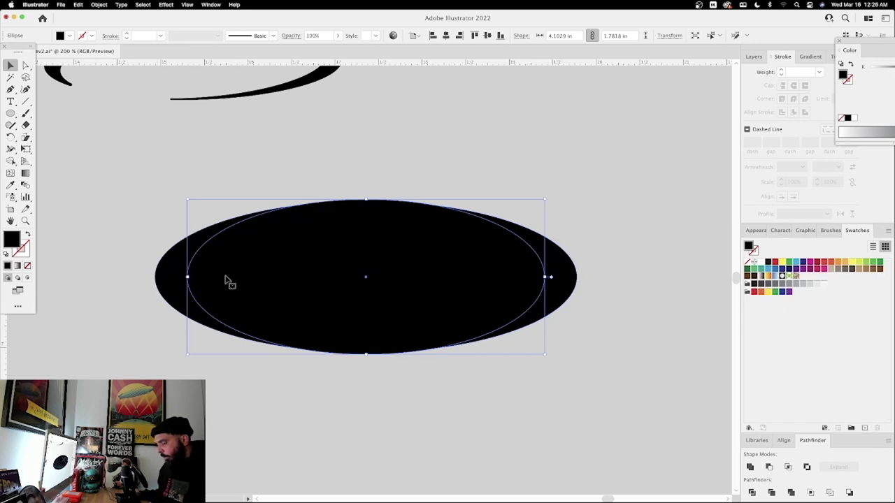
click(266, 226)
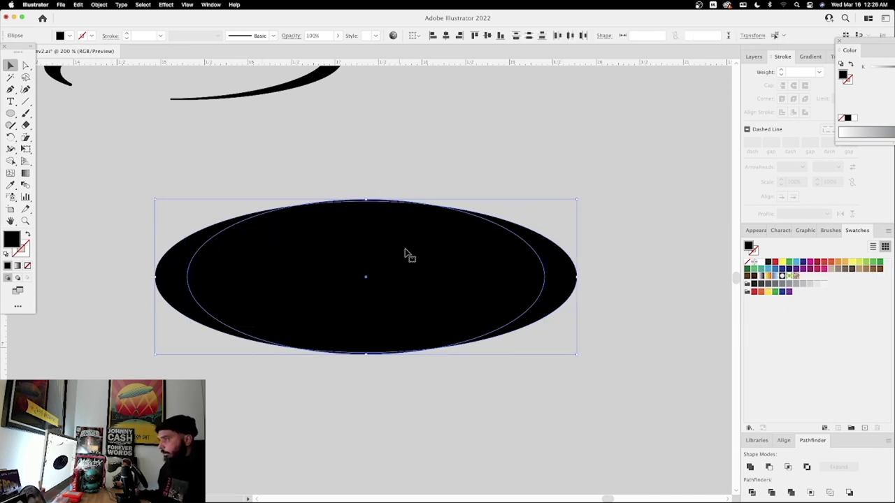
key(shift+m)
drag(370, 194, 366, 269)
drag(374, 329, 364, 396)
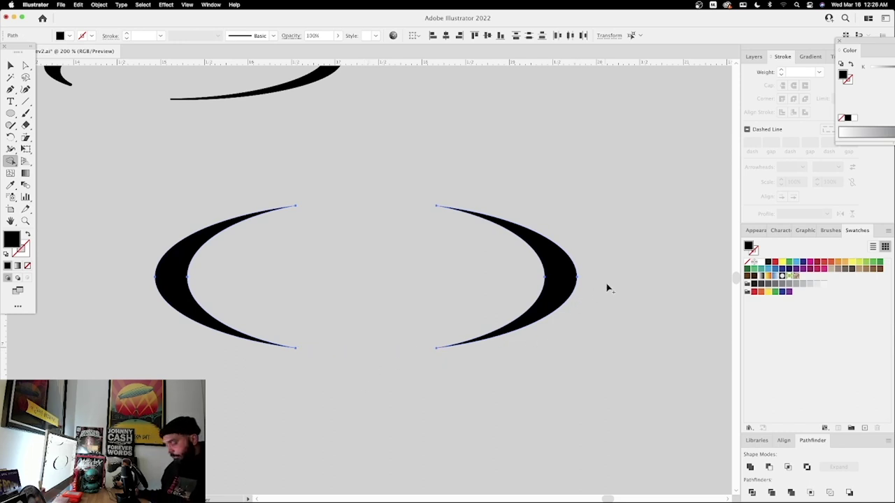
Step: Group the two thin crescents and shear the group horizontally into a slanted orbit about 5.06 in wide
key(v)
key(super+g)
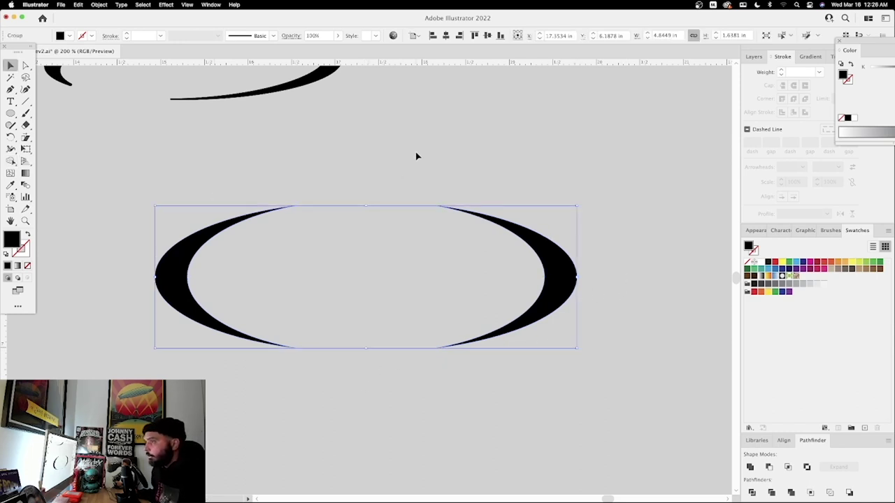
click(30, 138)
drag(398, 175, 492, 176)
key(a)
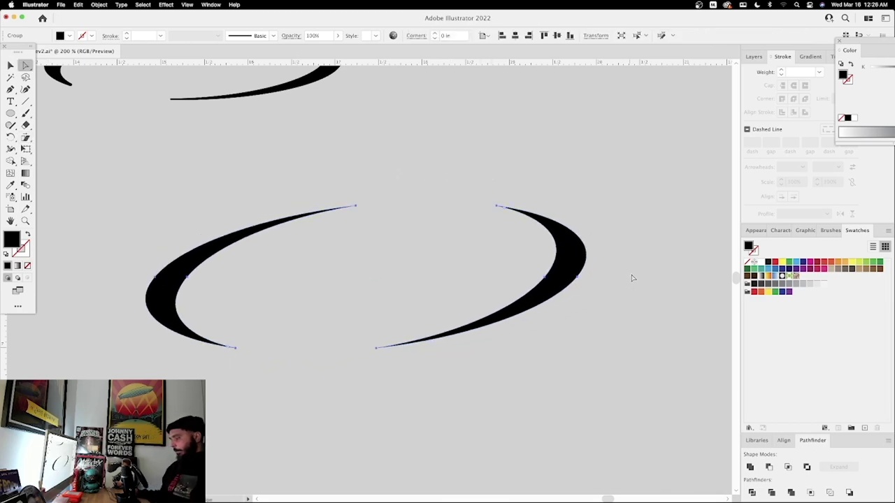
Step: Clear the finished slanted orbit and its reference copy from the working artboard
key(super+minus)
key(super+minus)
key(super+minus)
key(super+minus)
key(super+minus)
click(550, 290)
drag(550, 289, 584, 210)
key(z)
drag(384, 200, 441, 189)
key(v)
click(465, 189)
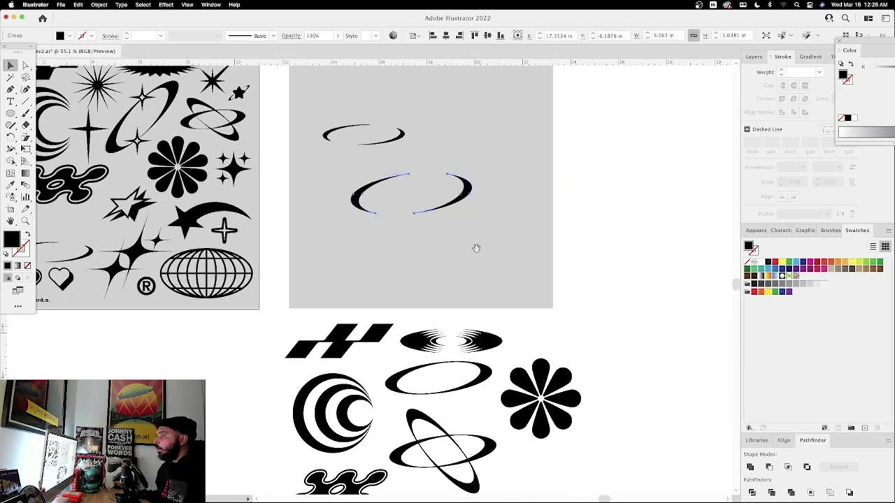
drag(484, 234, 485, 162)
drag(471, 123, 500, 86)
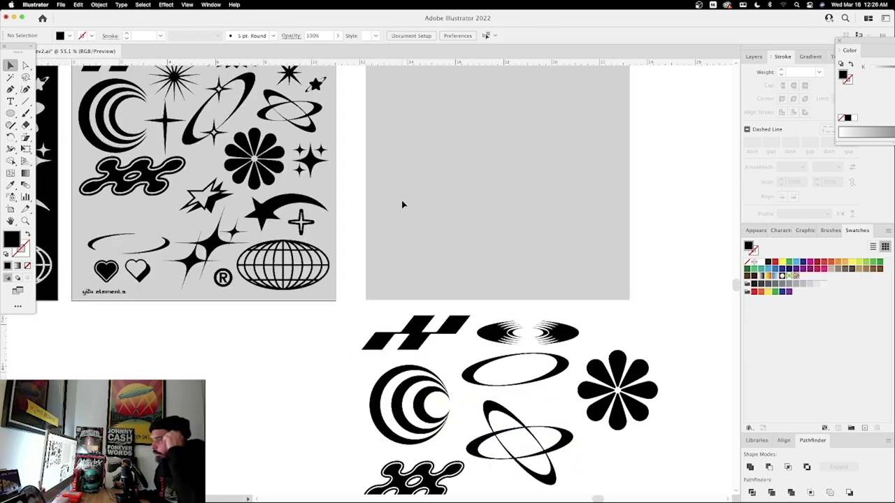
Step: Place copies of the two reference hearts near the upper-left corner of the blank gray working artboard
key(super+space)
drag(331, 240, 368, 184)
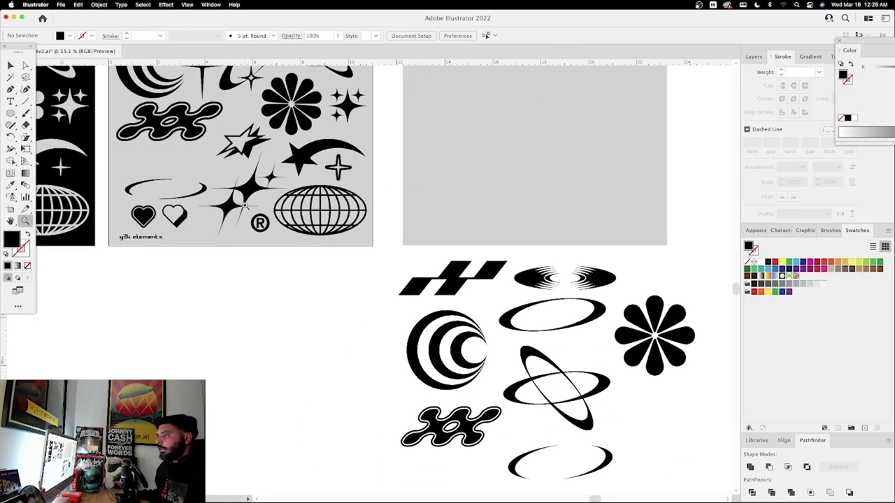
drag(150, 223, 149, 207)
drag(207, 214, 242, 198)
drag(298, 220, 333, 296)
drag(189, 274, 537, 91)
scroll(366, 198, right, 10)
scroll(365, 198, up, 4)
shift+drag(354, 181, 376, 194)
mouse_move(355, 193)
mouse_down()
mouse_move(343, 282)
mouse_move(361, 206)
mouse_up()
click(409, 220)
drag(335, 250, 398, 251)
scroll(397, 252, down, 5)
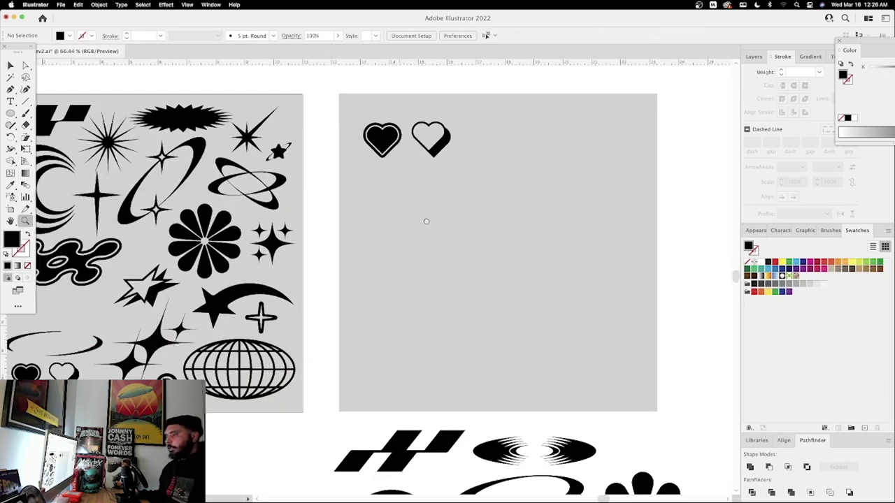
Step: Draw a black circle about 1.58 in wide and a rectangle from its center, level with its bottom and extending past its right edge
scroll(363, 224, up, 6)
click(10, 112)
drag(248, 256, 359, 365)
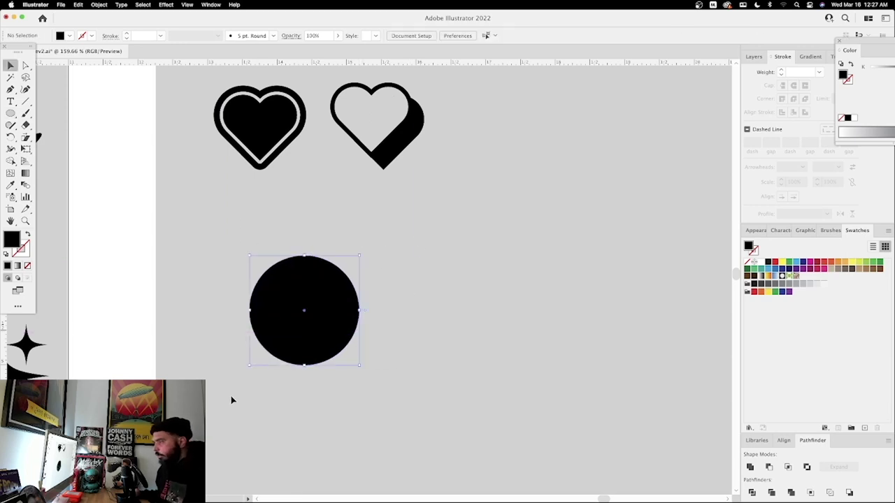
drag(10, 113, 42, 112)
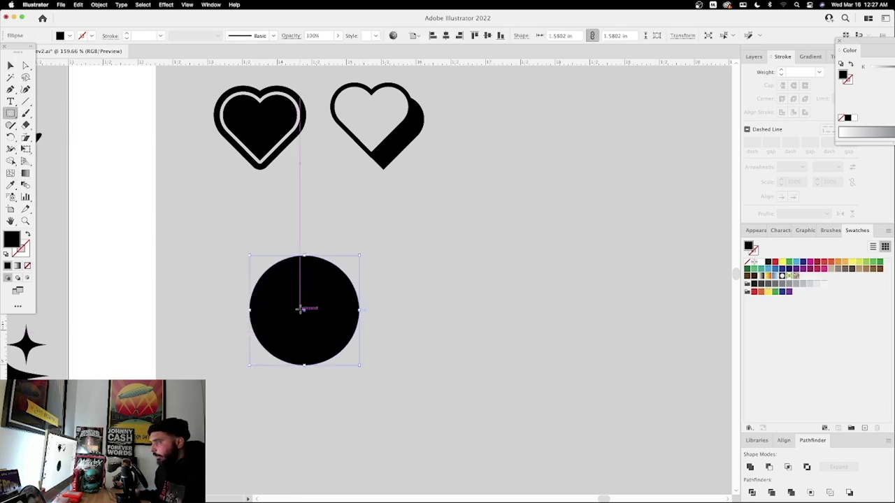
drag(383, 310, 305, 364)
key(v)
Step: Select the circle and rectangle together and rotate them 45° clockwise
drag(384, 337, 200, 294)
mouse_move(459, 335)
mouse_down()
mouse_move(310, 332)
mouse_move(463, 349)
mouse_up()
key(z)
key(super+minus)
key(super+minus)
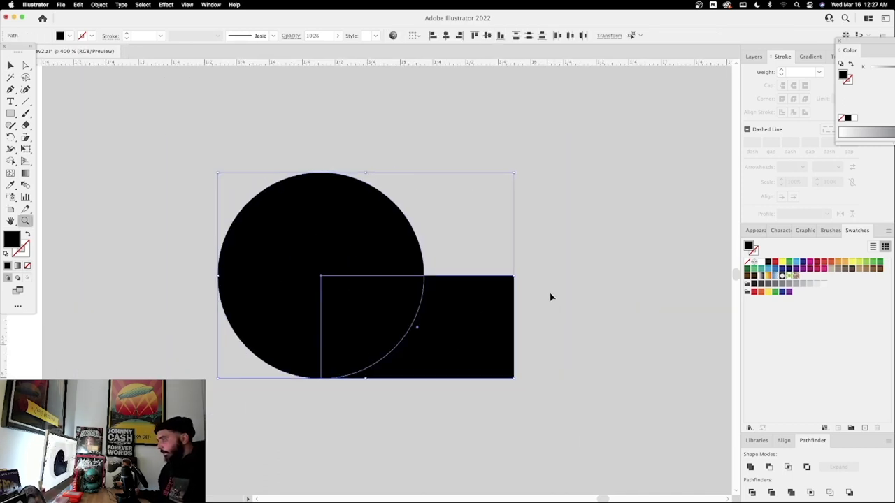
key(v)
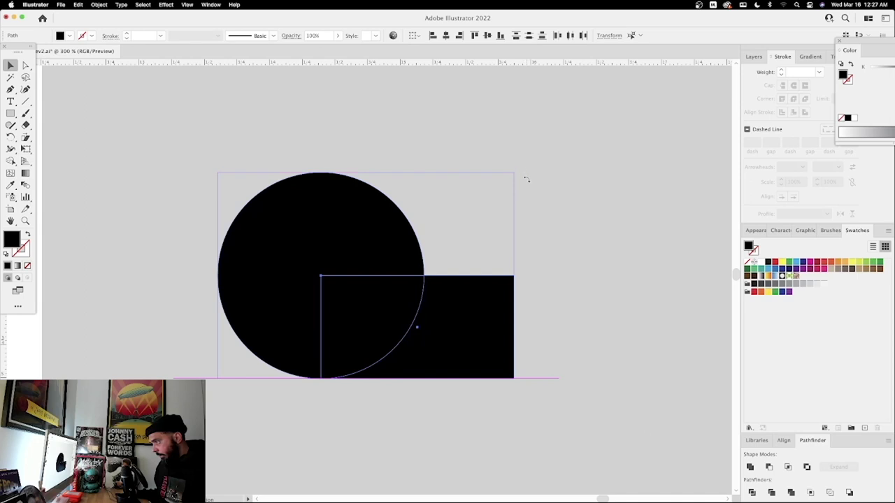
drag(535, 224, 528, 258)
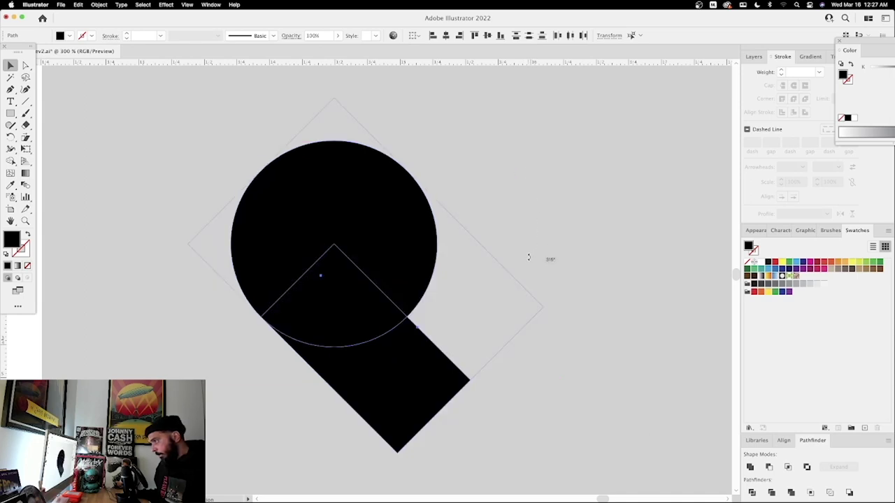
Step: Duplicate the rotated circle-and-rectangle shape to the right and reflect the copy into a mirrored heart half
drag(588, 175, 210, 398)
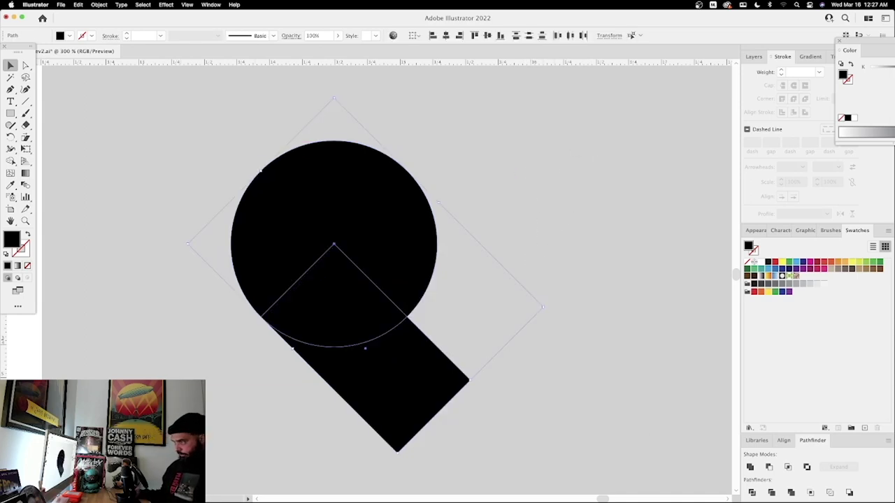
drag(352, 249, 565, 250)
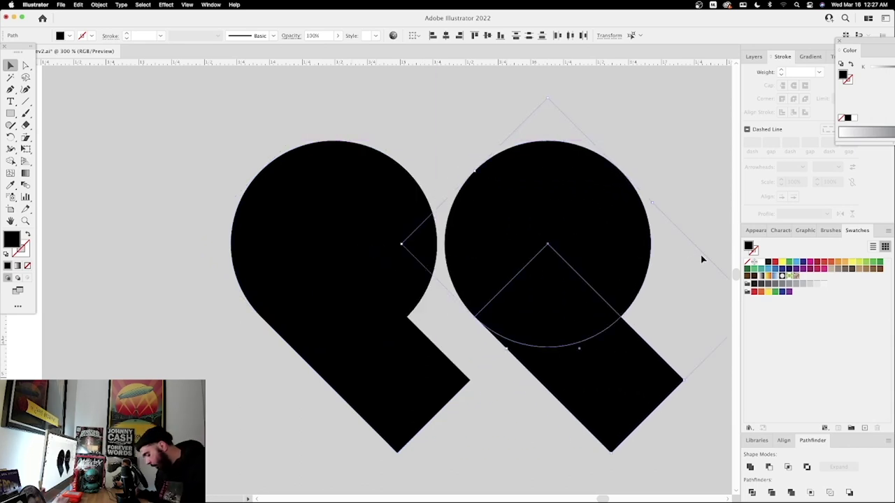
key(shift+m)
key(Return)
key(Return)
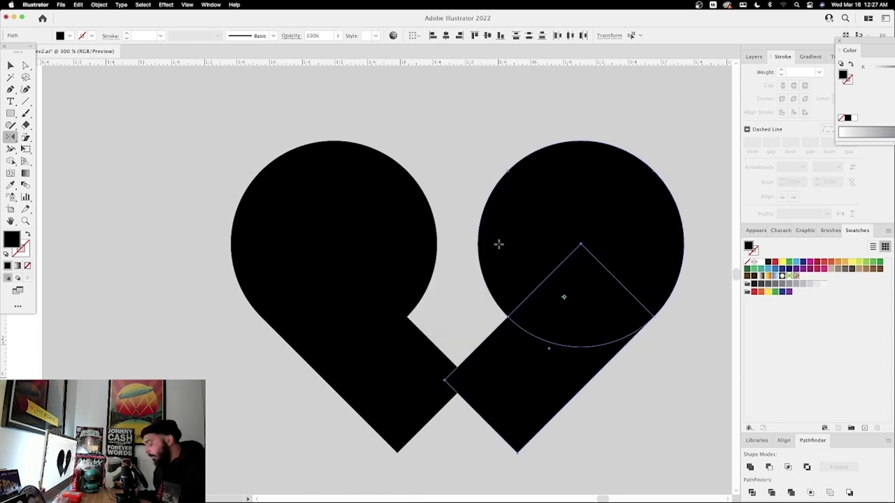
Step: Move the mirrored half left over the original until their lower corners meet in a single clean point
key(v)
drag(627, 312, 506, 309)
key(z)
drag(398, 460, 505, 419)
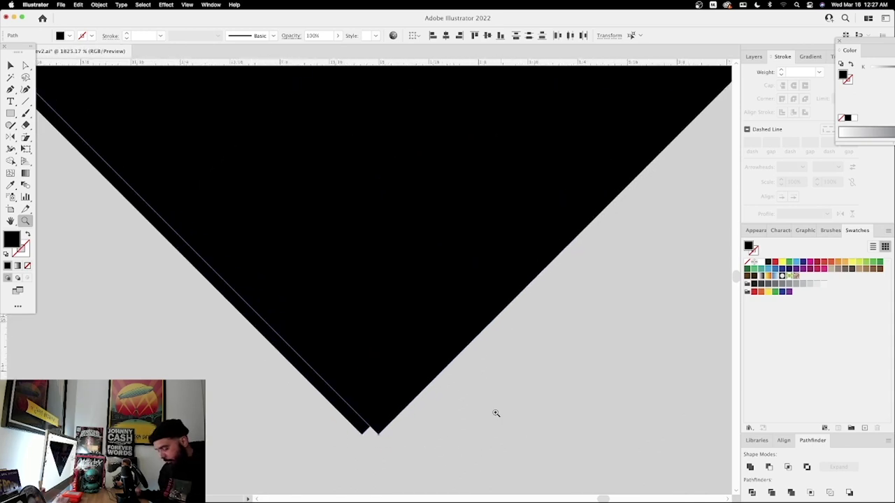
key(v)
drag(438, 371, 422, 373)
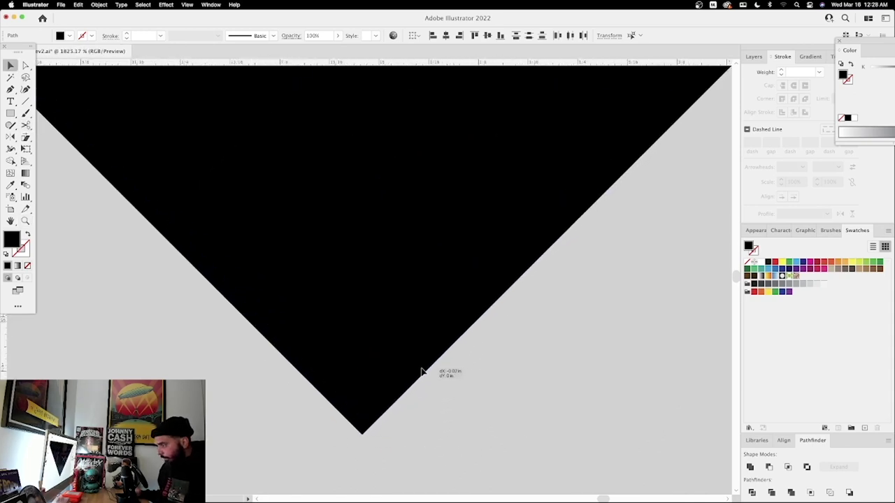
Step: Select all the overlapping heart pieces and unite them into one solid heart
key(super+minus)
key(super+minus)
key(super+minus)
key(super+minus)
key(super+minus)
key(super+minus)
key(super+minus)
drag(532, 366, 203, 184)
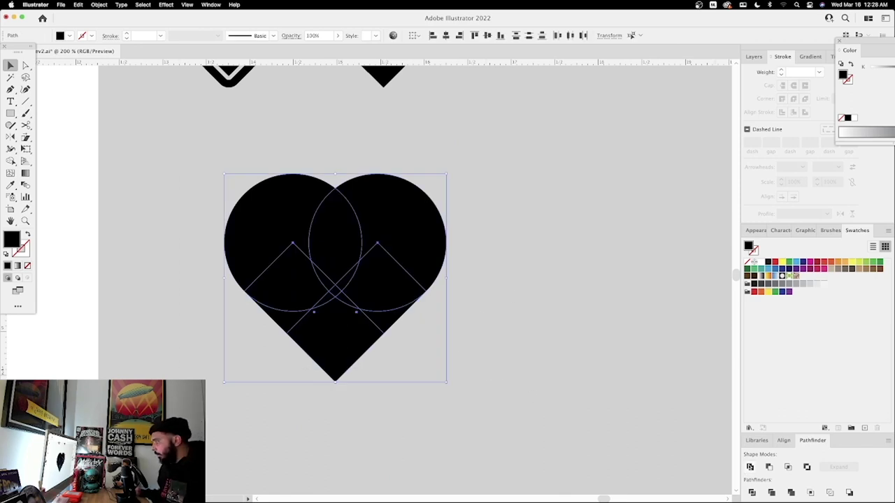
click(750, 467)
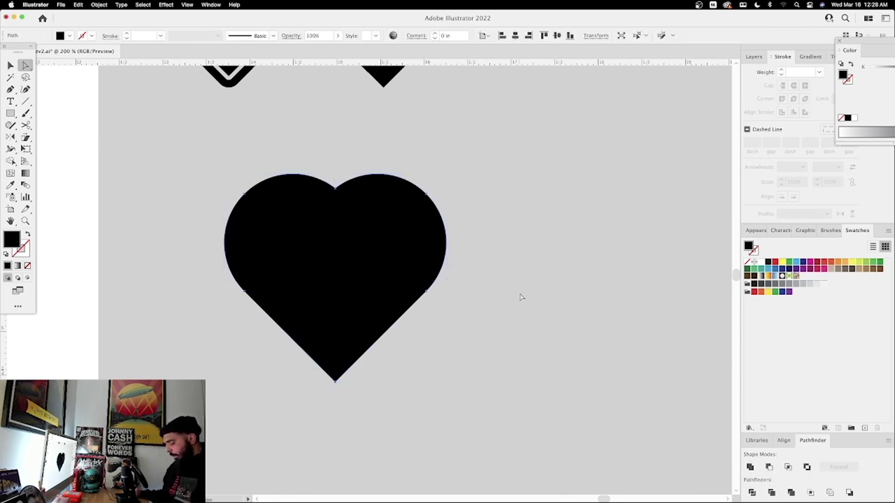
Step: Scale the heart down to about 1.39 in wide and place a duplicate to its right
key(super+minus)
key(super+minus)
key(super+minus)
click(280, 312)
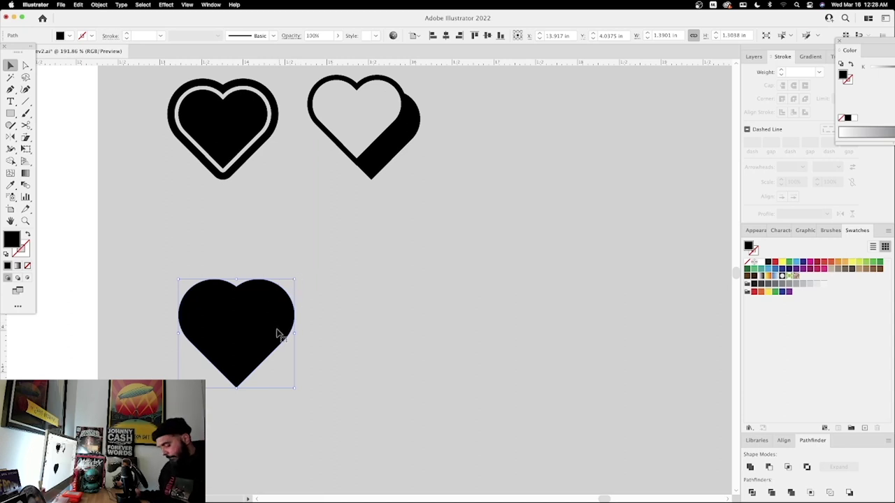
drag(259, 330, 451, 330)
Step: Give the left heart a dark red 5 pt stroke
click(276, 302)
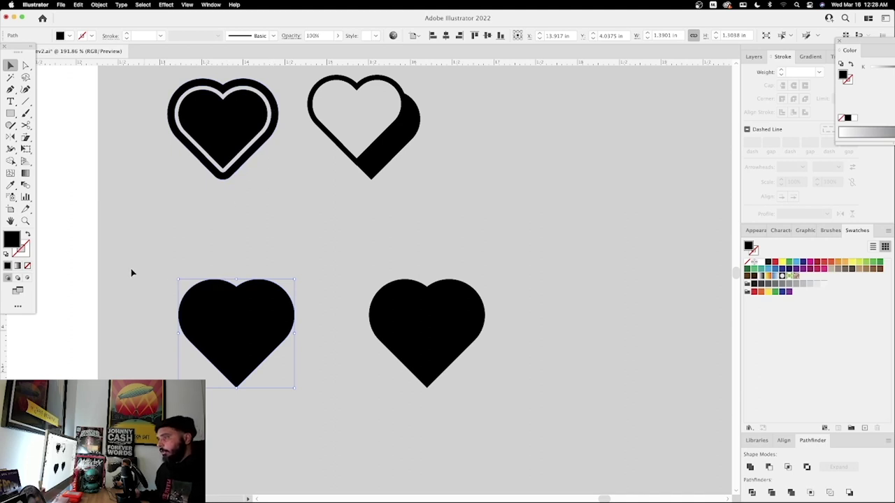
key(x)
click(815, 264)
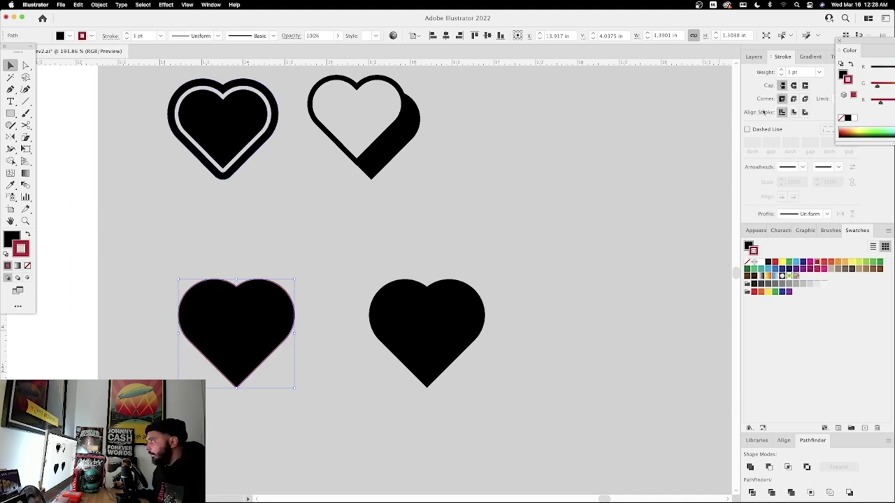
click(782, 72)
click(781, 72)
click(781, 72)
click(781, 72)
click(781, 72)
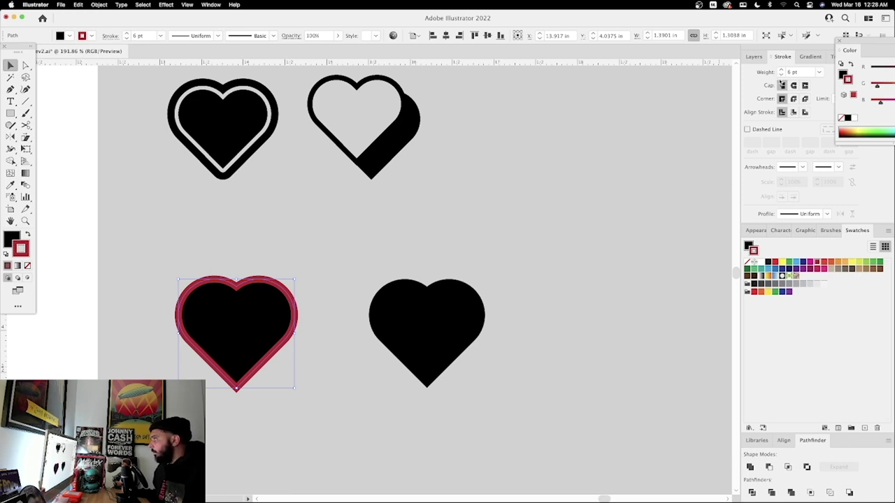
click(781, 75)
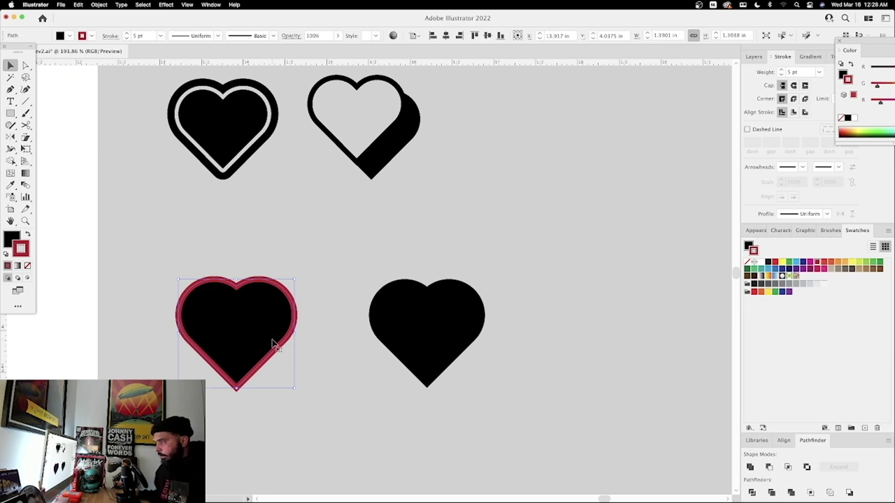
Step: Paste a copy of the left heart behind it and give that copy a black 15 pt stroke
key(super)
key(super+shift+b)
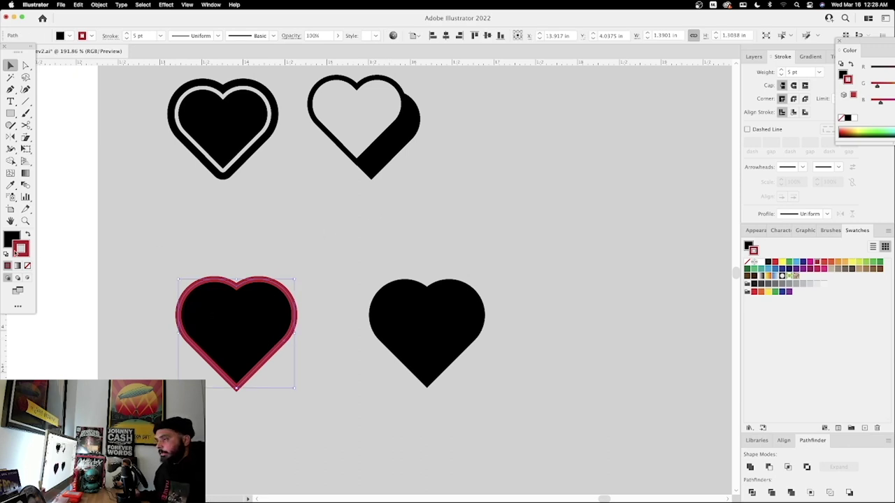
click(21, 247)
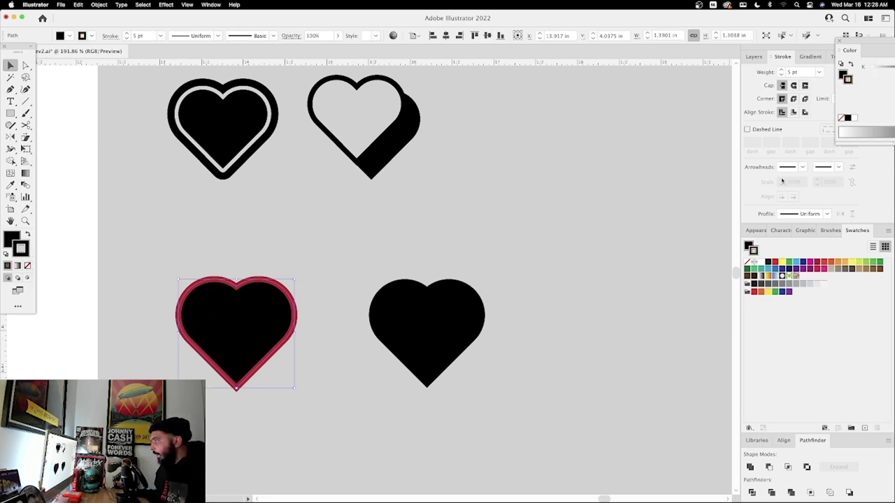
click(781, 70)
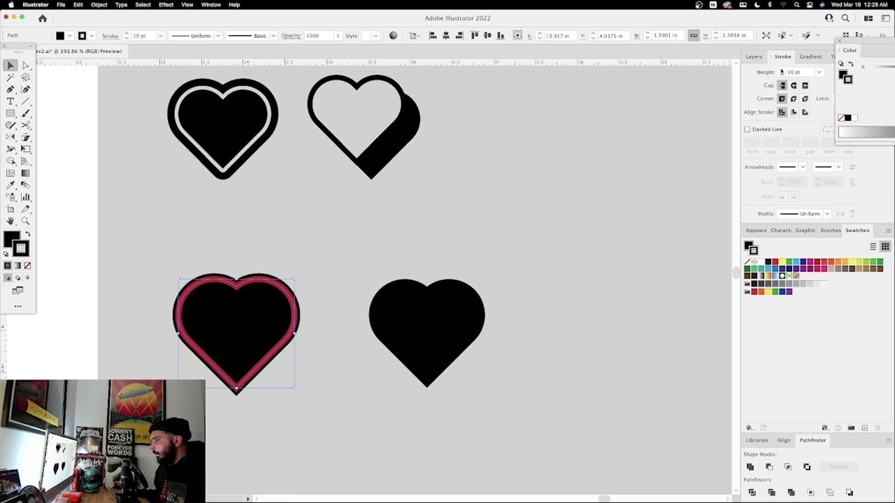
click(782, 70)
click(782, 70)
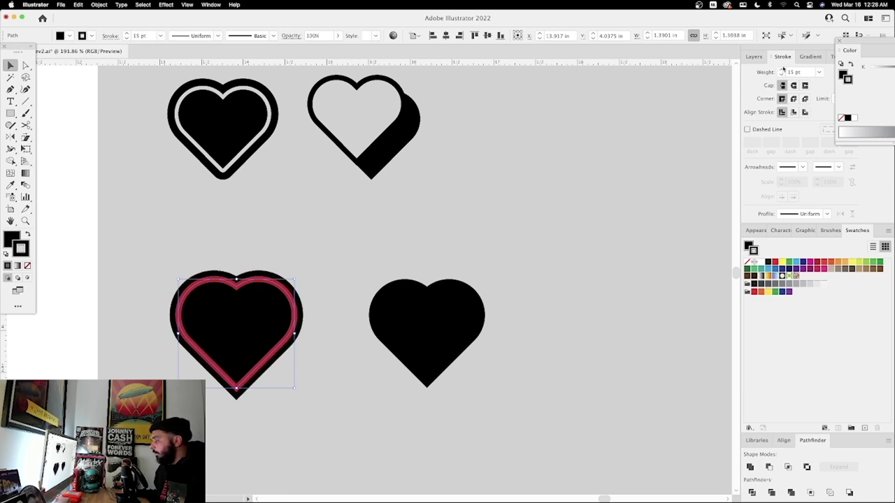
Step: Select both stacked left hearts and convert their strokes to outlined shapes
drag(155, 244, 339, 405)
click(99, 4)
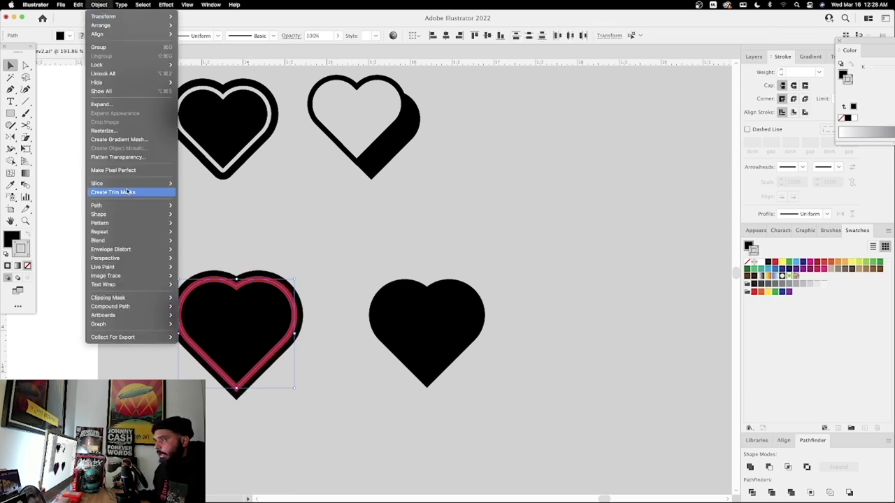
mouse_move(125, 207)
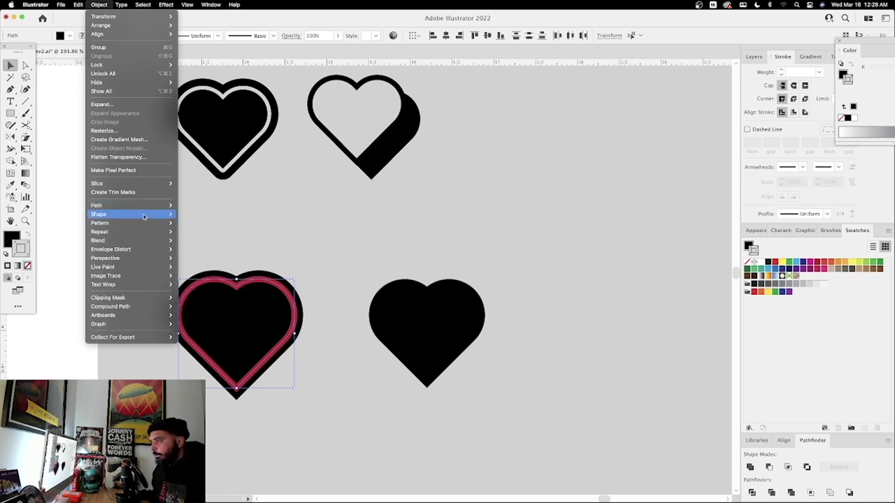
click(208, 228)
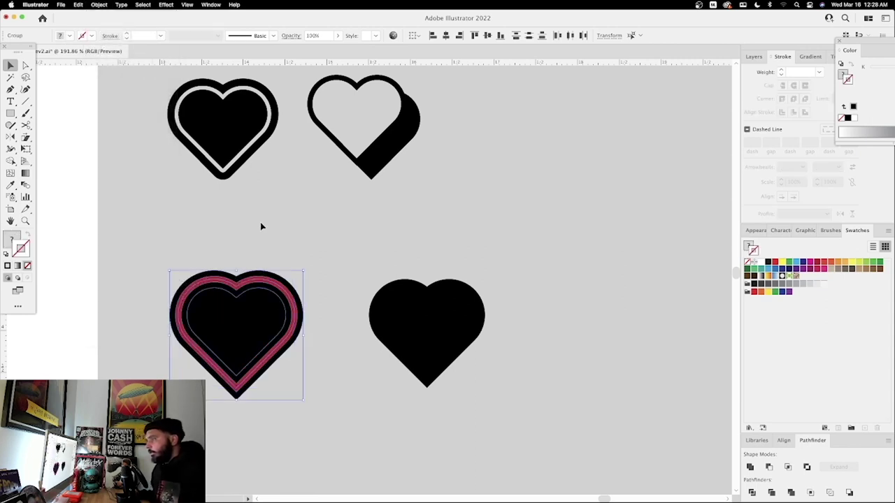
Step: Remove the red ring from the left heart with the Shape Builder, leaving a solid heart inside a separate black outline
scroll(310, 324, up, 3)
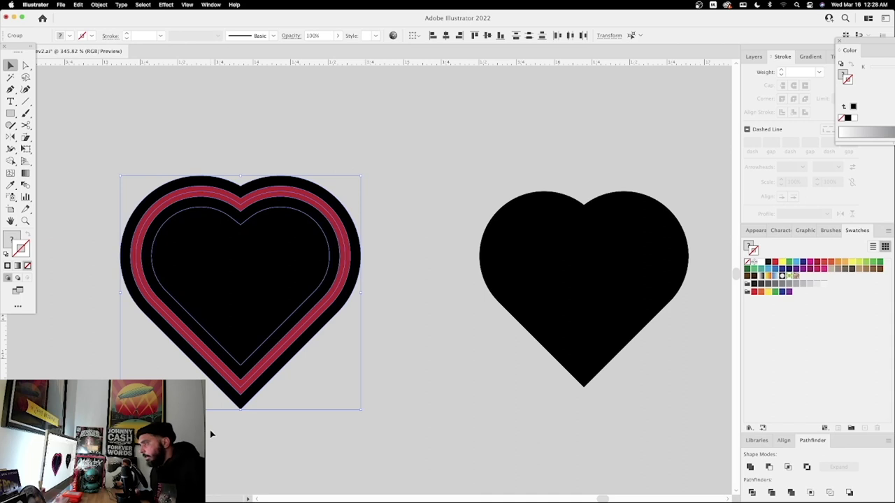
click(373, 143)
click(231, 368)
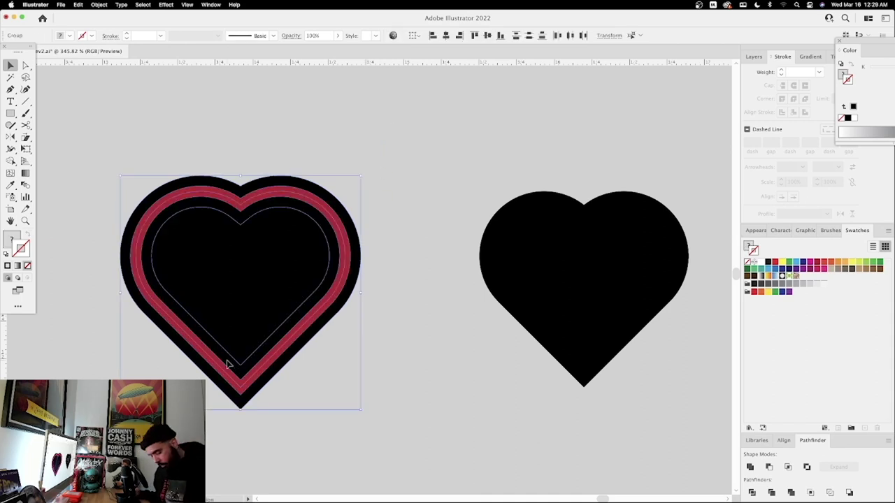
key(shift+m)
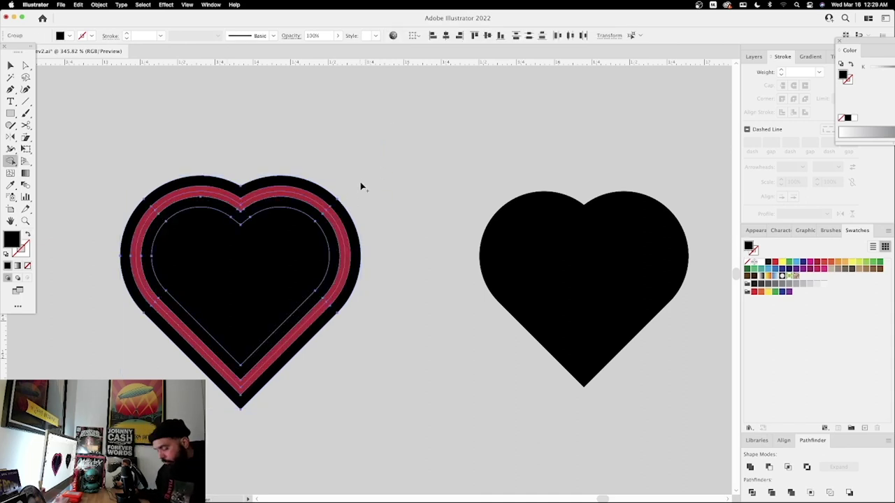
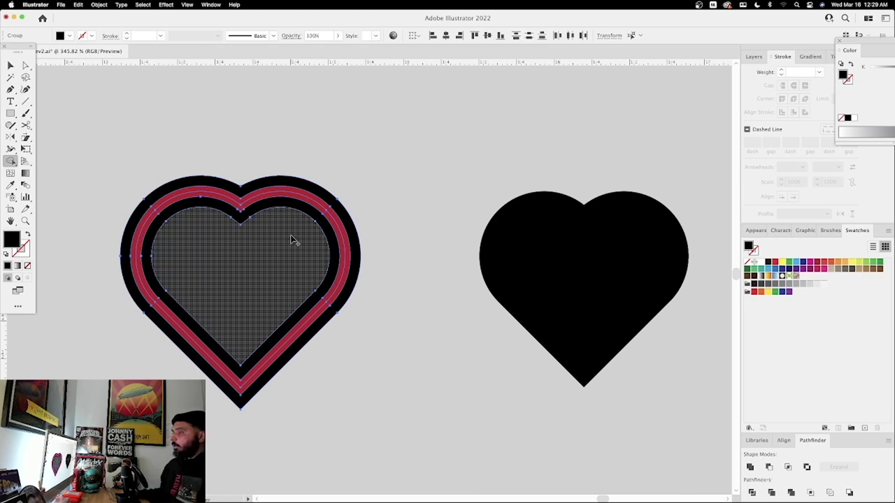
alt+click(313, 199)
alt+click(315, 204)
key(a)
click(393, 242)
key(super+minus)
key(super+minus)
key(super+minus)
key(super+minus)
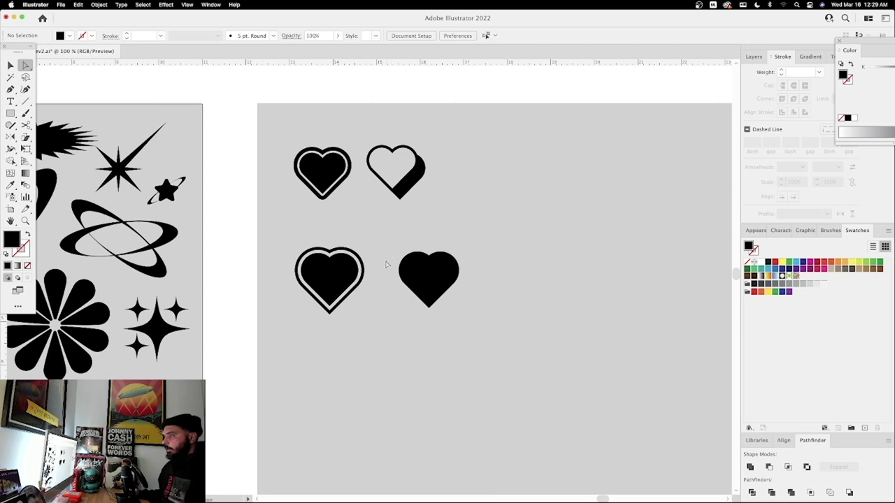
Step: Fill the right heart with the artboard's light gray, sampled using the Eyedropper
key(z)
drag(330, 226, 334, 222)
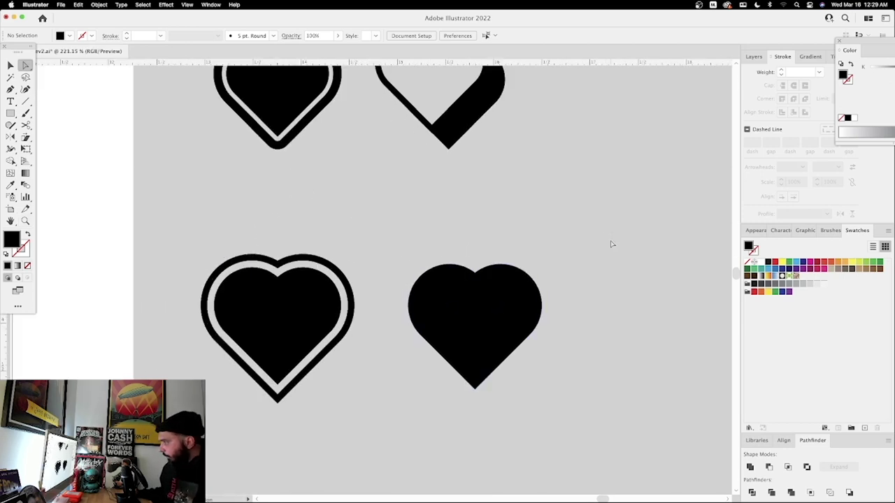
drag(611, 244, 565, 239)
key(v)
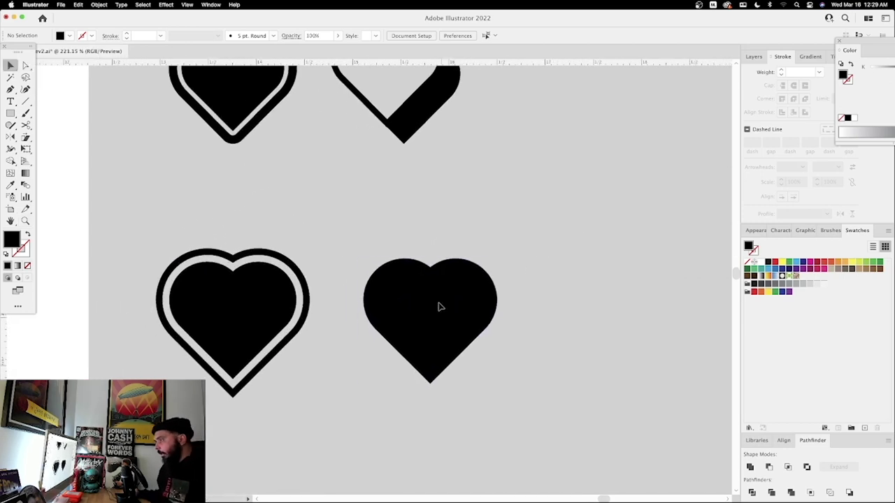
click(441, 304)
key(i)
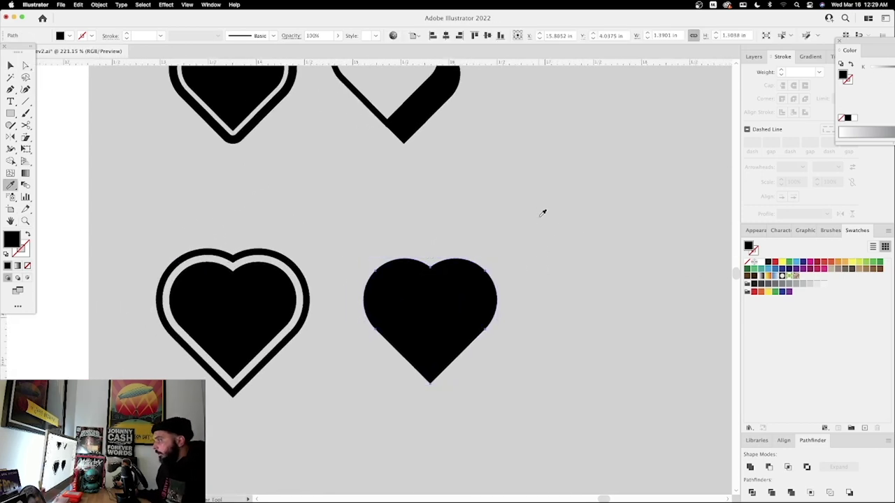
click(560, 194)
key(v)
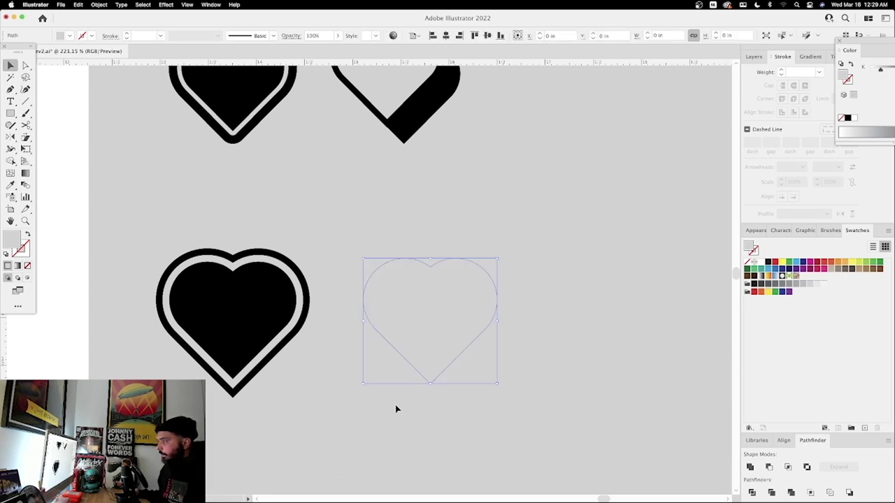
Step: Give the light gray right heart a black 5 pt stroke
double_click(20, 247)
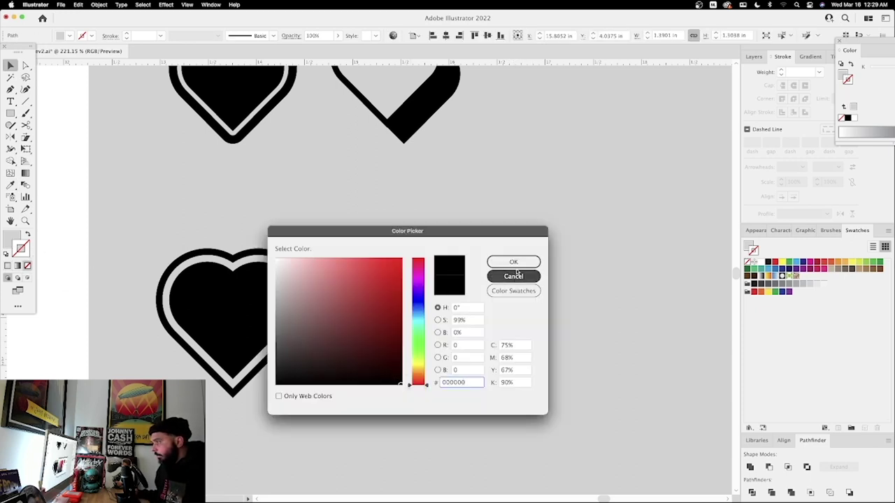
click(513, 277)
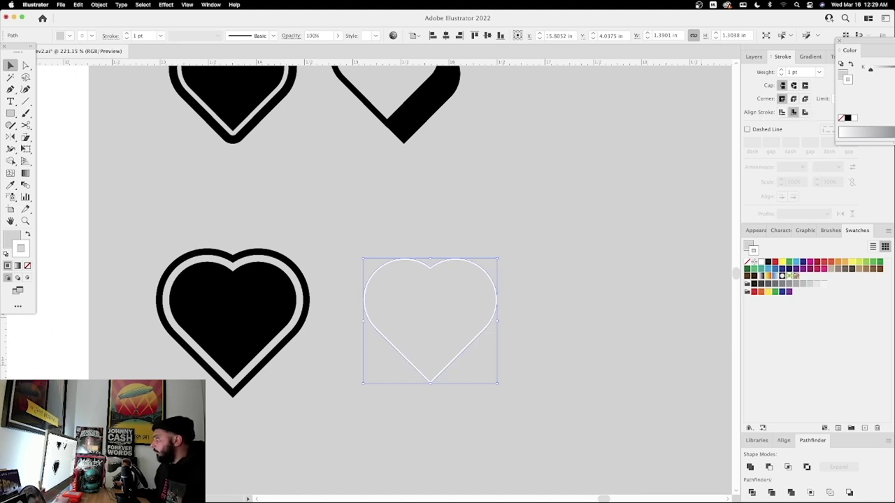
click(782, 70)
click(782, 71)
click(782, 71)
click(782, 71)
click(782, 71)
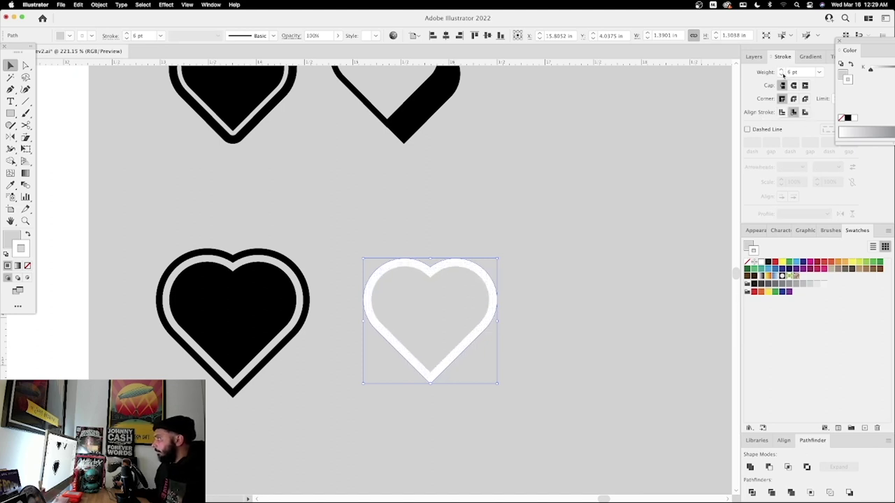
click(781, 75)
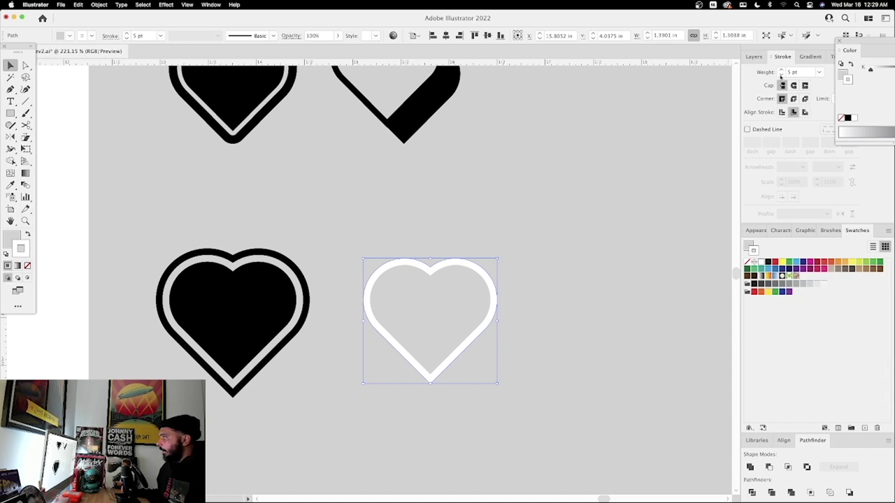
double_click(25, 249)
click(399, 382)
click(513, 261)
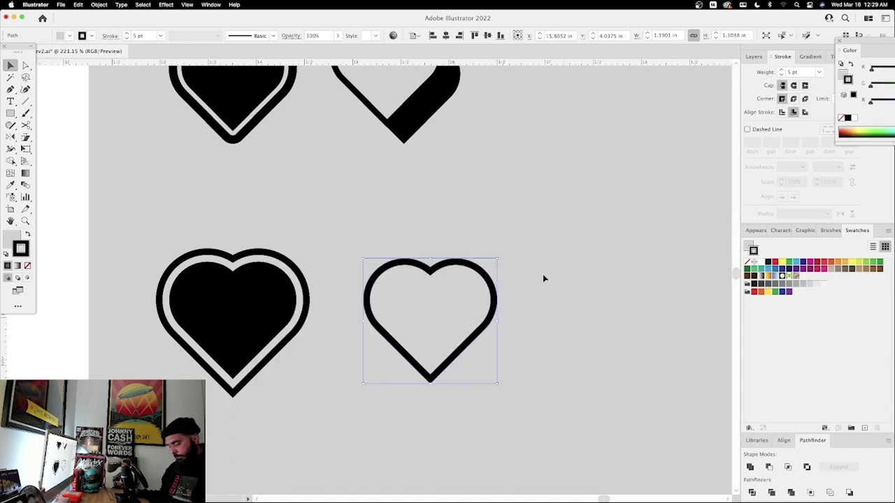
Step: Place a copy of the right heart behind it and nudge it about 0.15 in down and 0.15 in to the right
drag(603, 231, 550, 248)
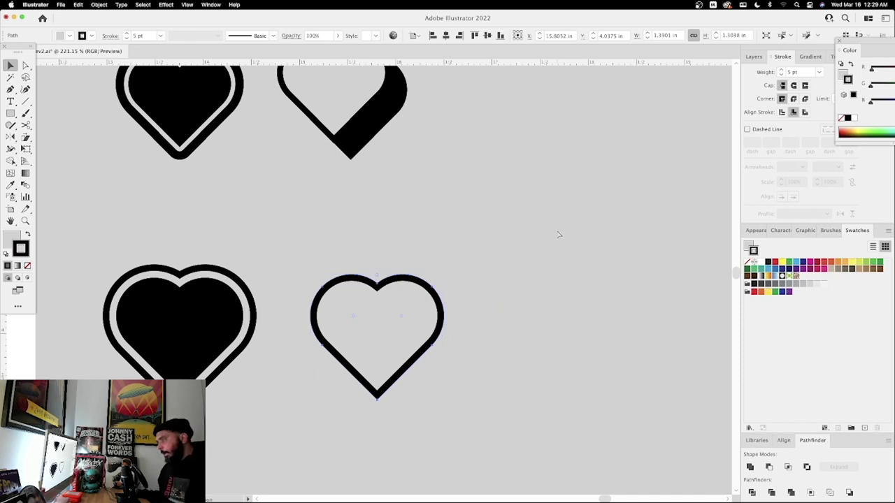
key(Down)
key(Down)
key(Down)
key(Down)
key(Down)
key(Down)
key(Down)
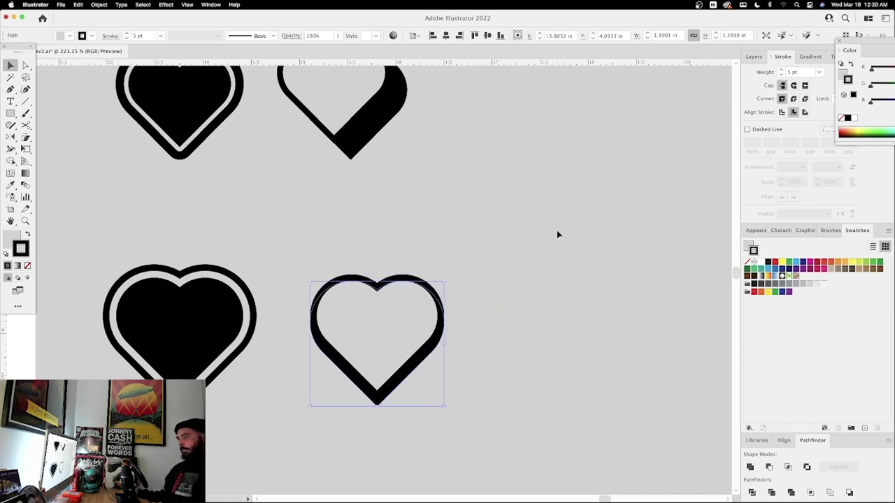
key(Down)
key(Down)
key(Down)
key(Down)
key(Right)
key(Right)
key(Right)
key(Right)
key(Right)
key(Right)
key(Right)
key(Right)
key(Right)
key(Right)
key(Right)
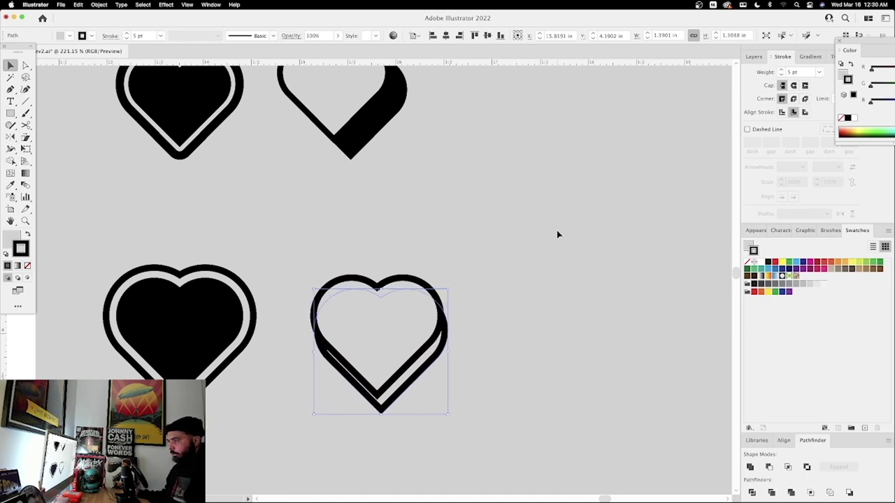
key(Right)
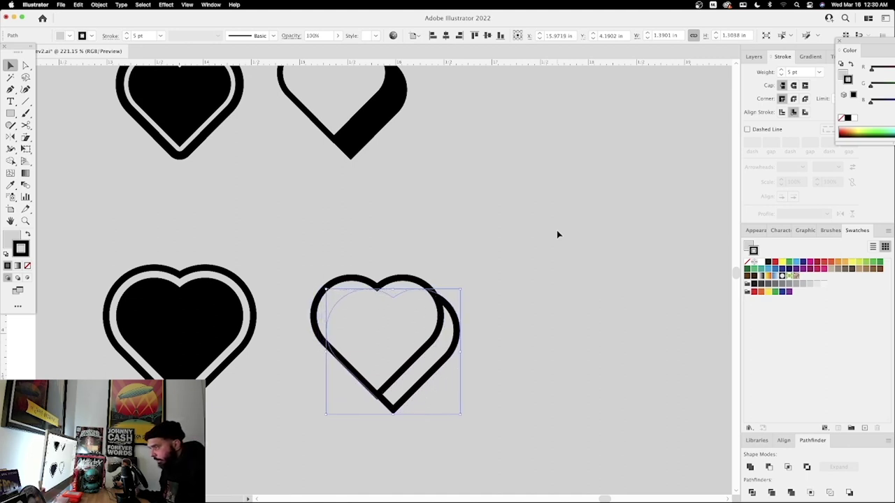
key(Left)
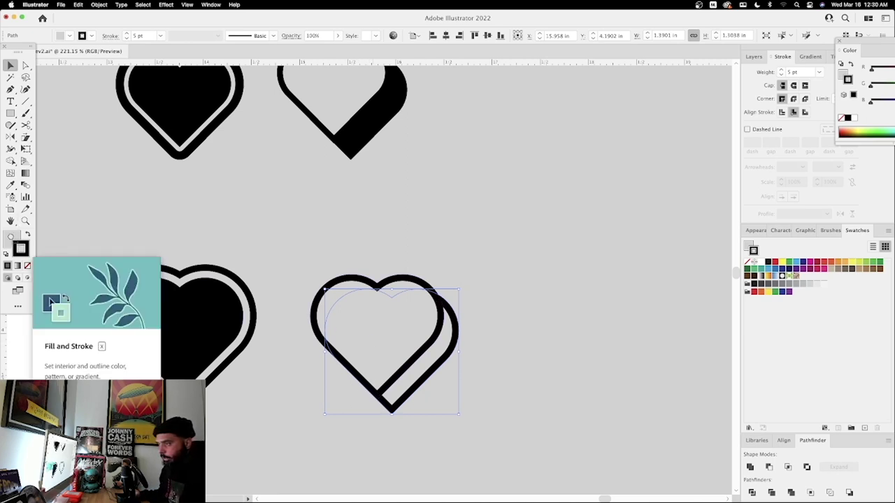
Step: Fill the offset heart copy with the same black as its stroke to form a solid extruded shadow
drag(21, 249, 10, 236)
key(a)
click(510, 272)
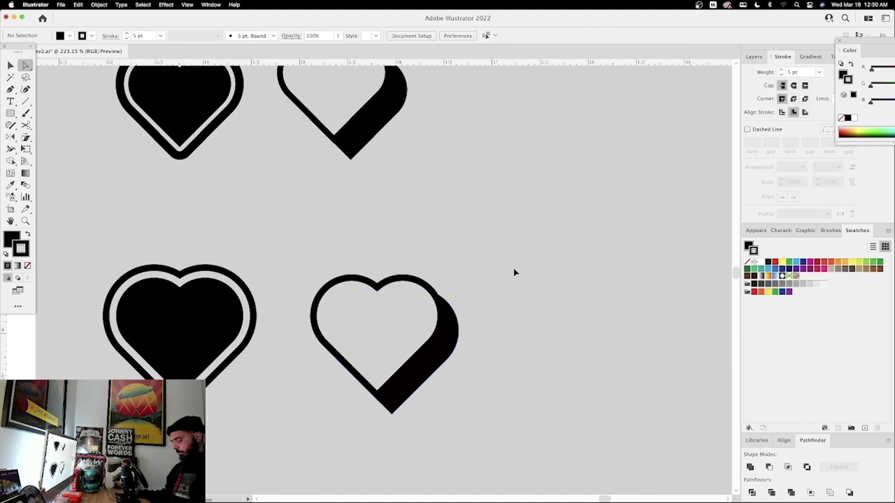
Step: Delete the two reference hearts above the newly built pair on the artboard
key(z)
drag(515, 273, 483, 256)
key(v)
drag(414, 324, 402, 322)
click(470, 358)
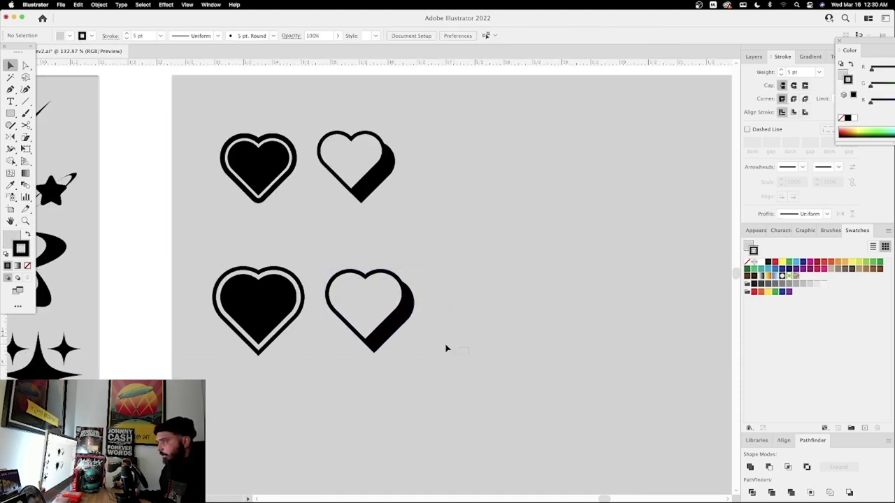
drag(470, 358, 280, 288)
key(super+minus)
key(super+minus)
scroll(500, 231, left, 2)
drag(504, 221, 355, 202)
key(Delete)
Step: Move the two finished hearts off the artboard into the collection of elements below it and save the document
drag(483, 248, 371, 297)
drag(473, 320, 383, 120)
drag(290, 81, 536, 479)
drag(486, 165, 640, 327)
drag(443, 282, 444, 262)
key(super+s)
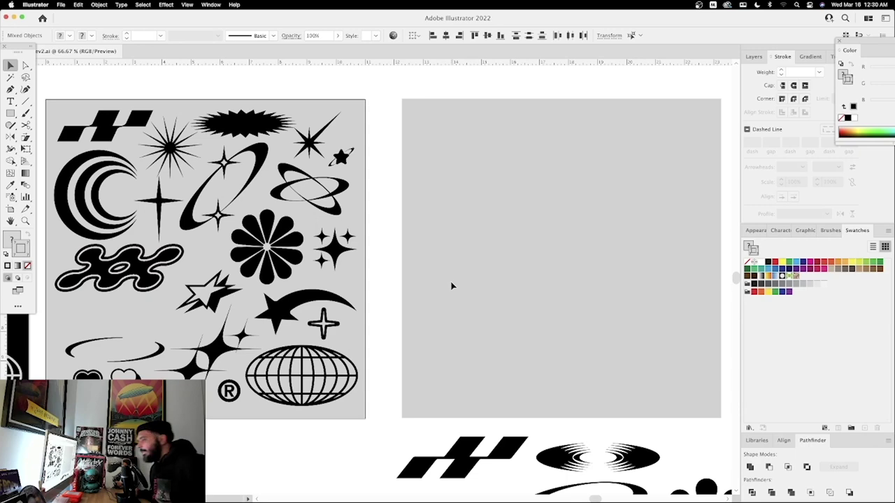
Step: Draw a five-pointed star about 3.54 in wide and 3.36 in tall on the empty artboard with the Star tool
scroll(459, 270, down, 1)
scroll(459, 270, right, 1)
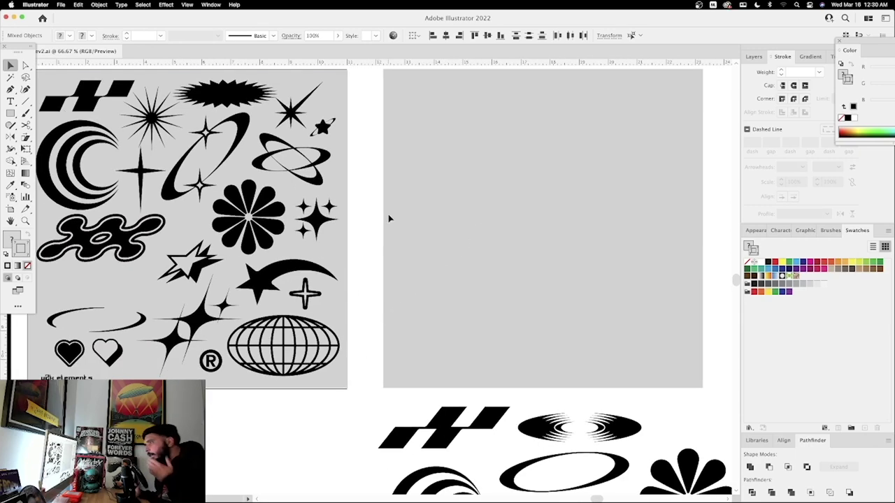
scroll(390, 218, down, 1)
key(z)
drag(151, 232, 168, 207)
click(11, 113)
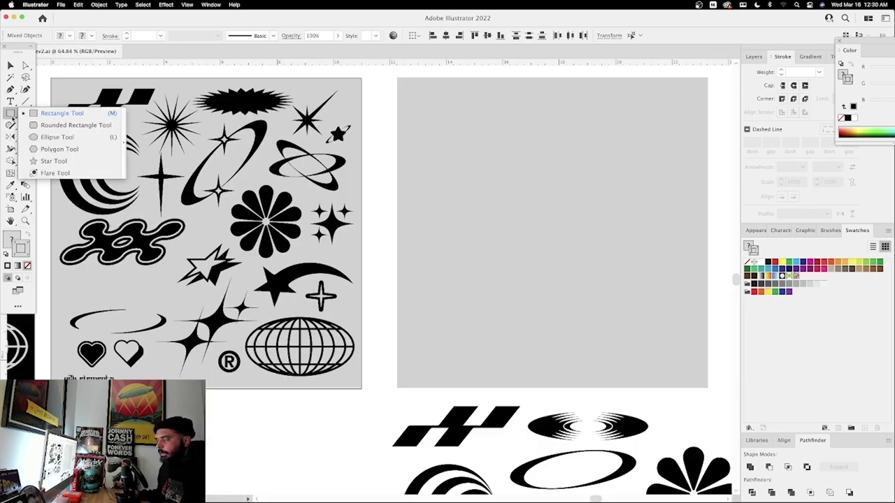
click(53, 161)
drag(497, 183, 535, 225)
scroll(557, 192, down, 5)
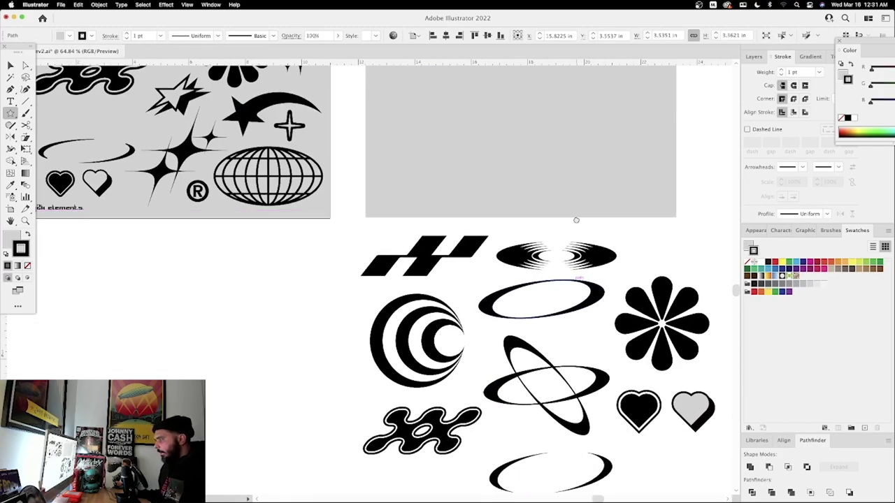
scroll(575, 216, up, 5)
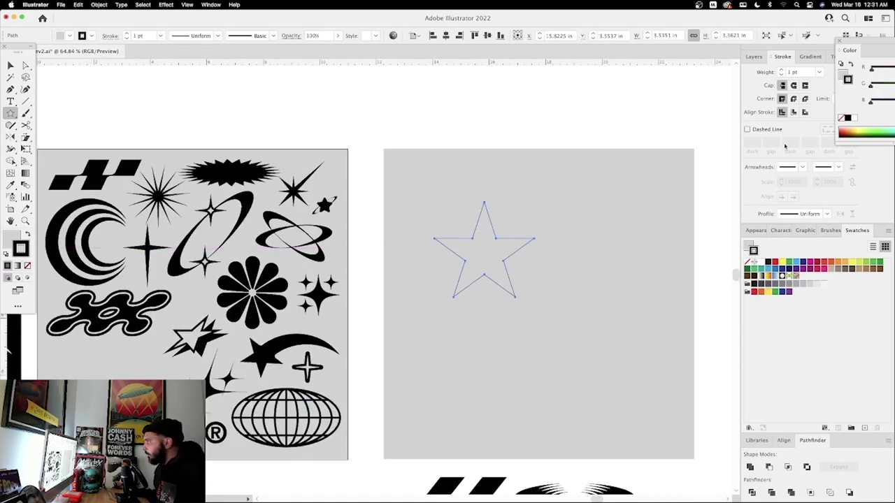
Step: Set the star's stroke weight to 10 pt
click(782, 70)
click(782, 70)
click(782, 70)
click(781, 70)
click(782, 70)
click(782, 70)
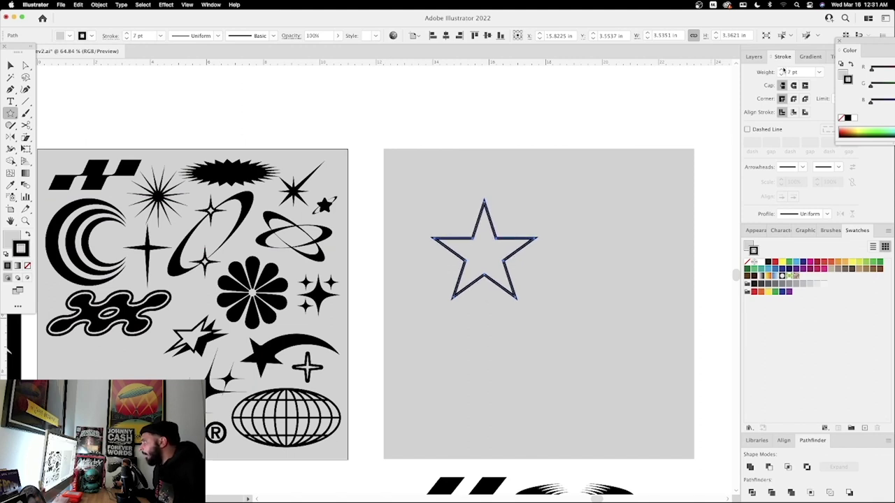
click(782, 70)
click(782, 70)
click(781, 70)
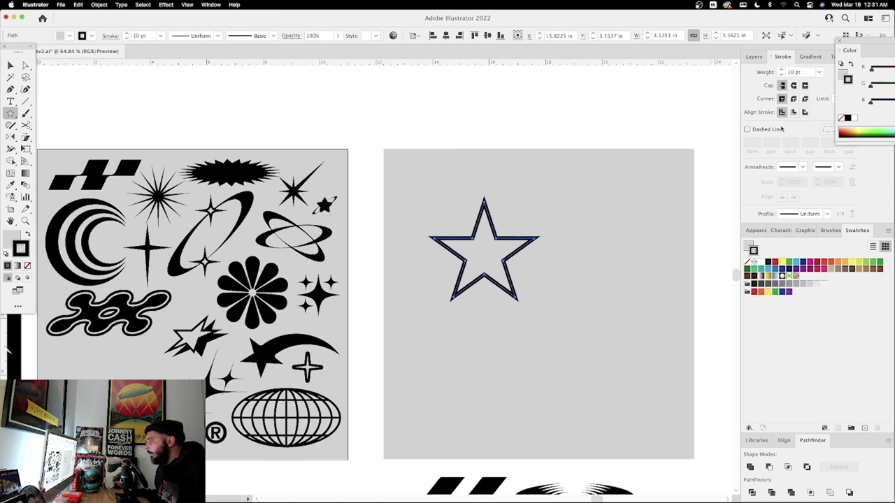
Step: Shear the star horizontally so it leans right, and stretch it to about 4.61 in wide
key(v)
click(595, 234)
click(436, 240)
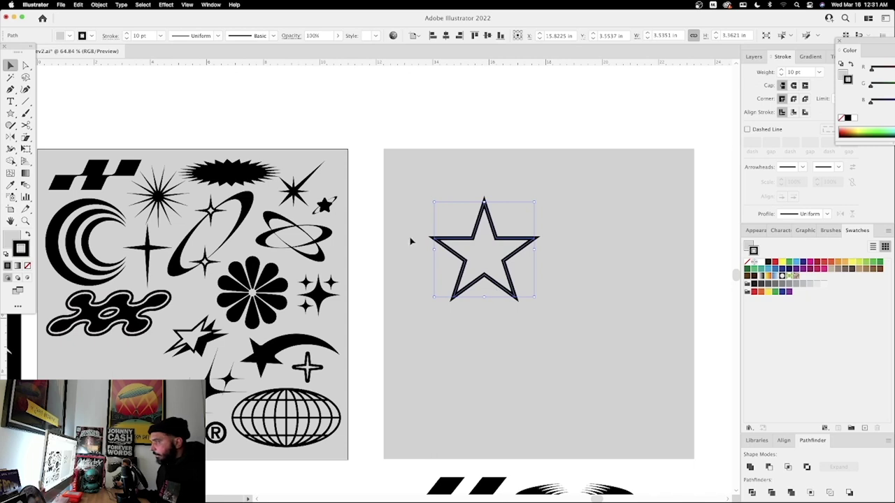
click(26, 138)
drag(507, 187, 543, 195)
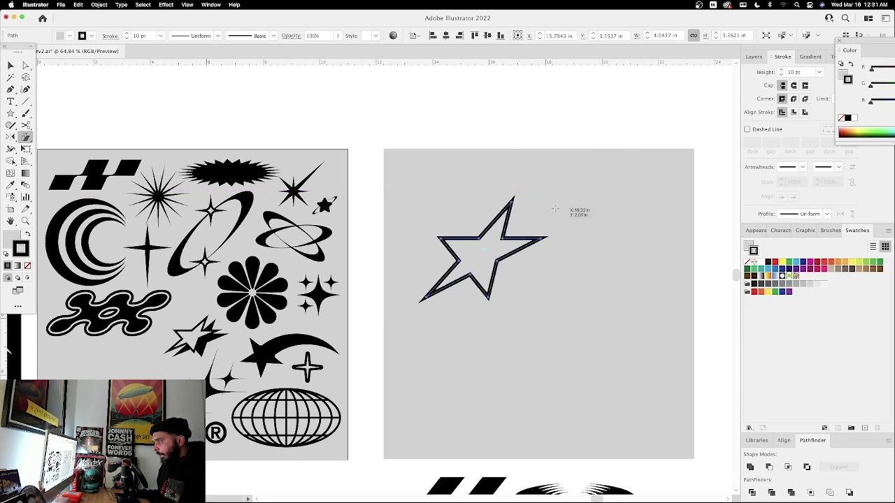
click(11, 66)
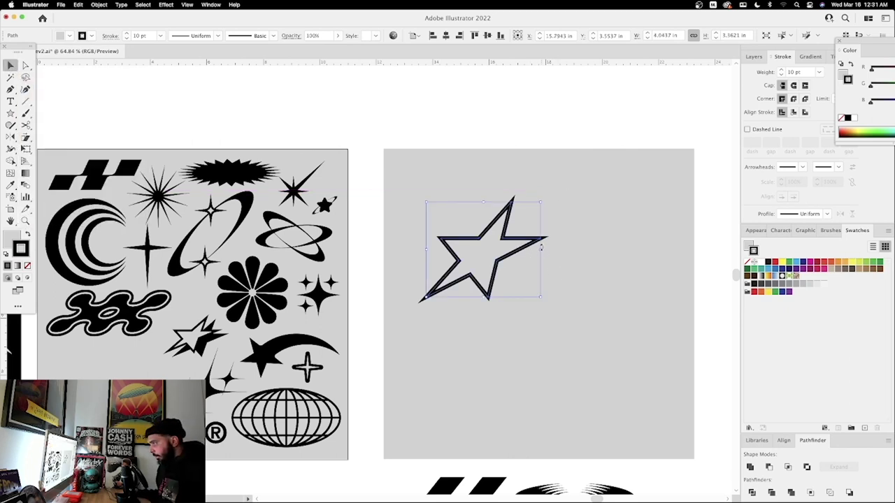
drag(542, 249, 558, 250)
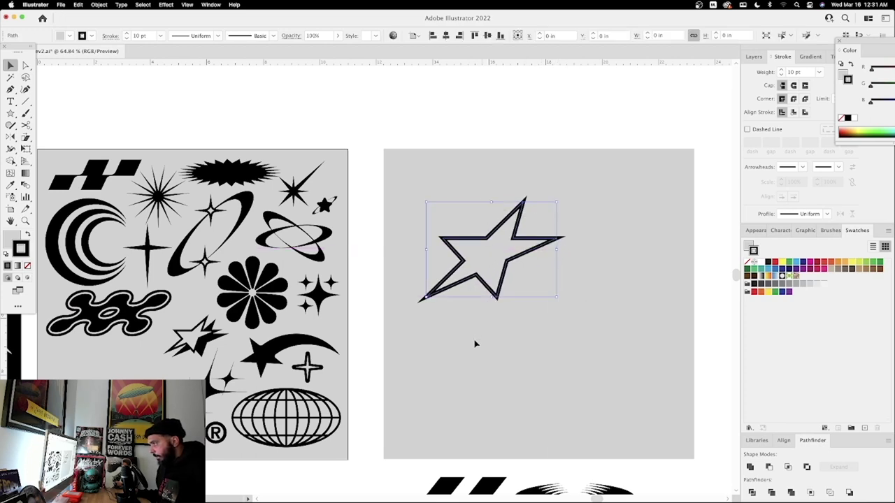
Step: Paste a copy of the slanted star behind it and give that copy a black fill
key(super)
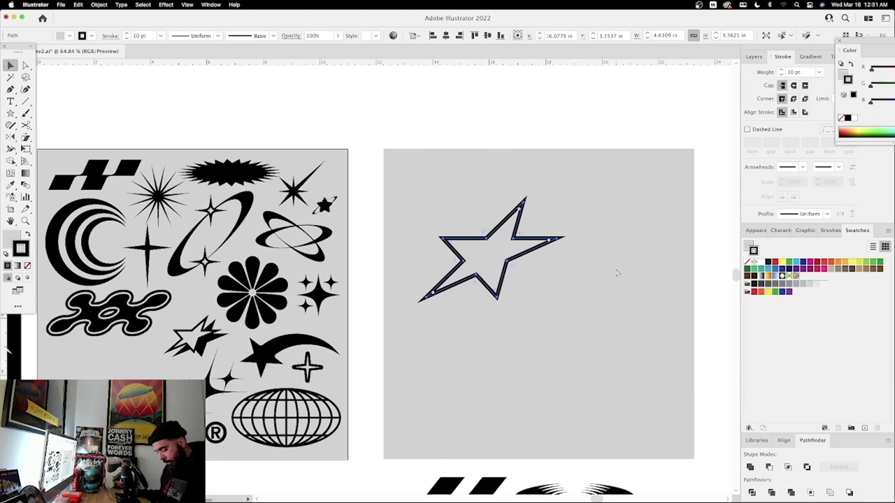
key(super+shift+b)
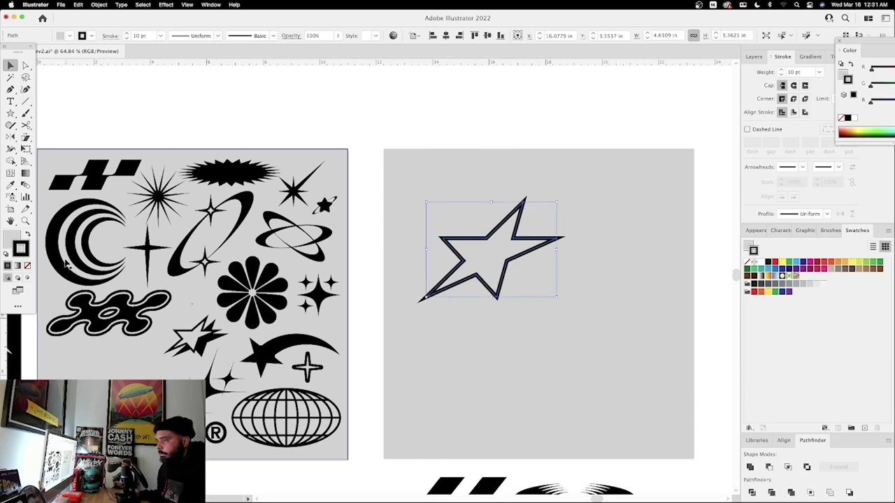
drag(20, 248, 11, 238)
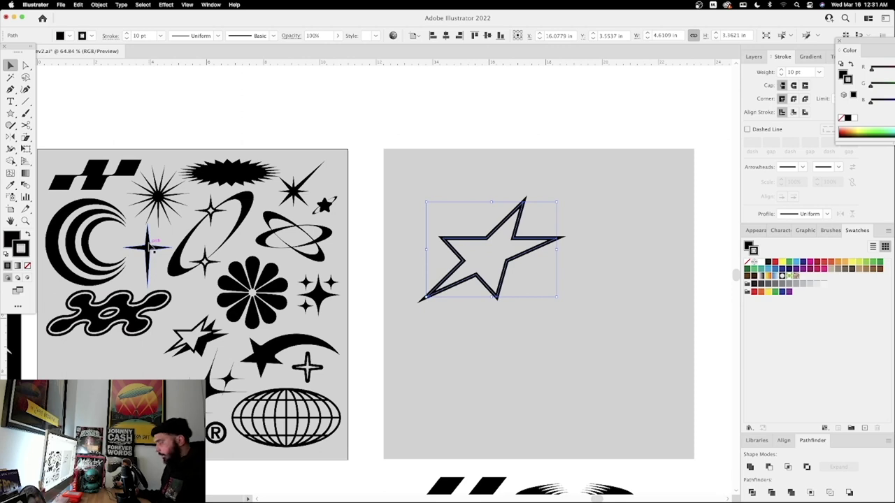
Step: Nudge the black star copy down from the outlined star to about Y 4.16 in, forming a drop shadow
key(Down)
key(Down)
key(Down)
key(Down)
key(Down)
key(Down)
key(Down)
key(Down)
key(Down)
key(Down)
key(Down)
key(Down)
key(Down)
key(Down)
key(Down)
key(Down)
key(Down)
key(Down)
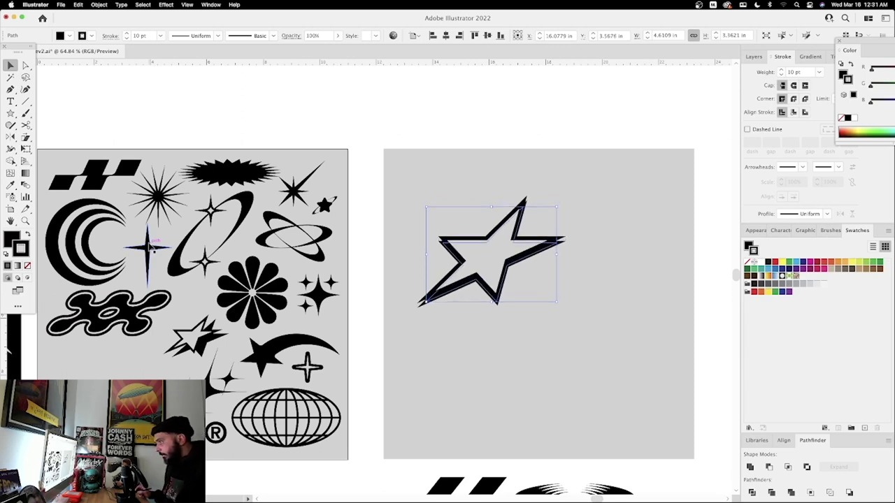
key(Down)
key(Down)
key(Down)
key(Down)
key(Down)
key(Down)
key(Down)
key(Down)
key(Down)
key(Down)
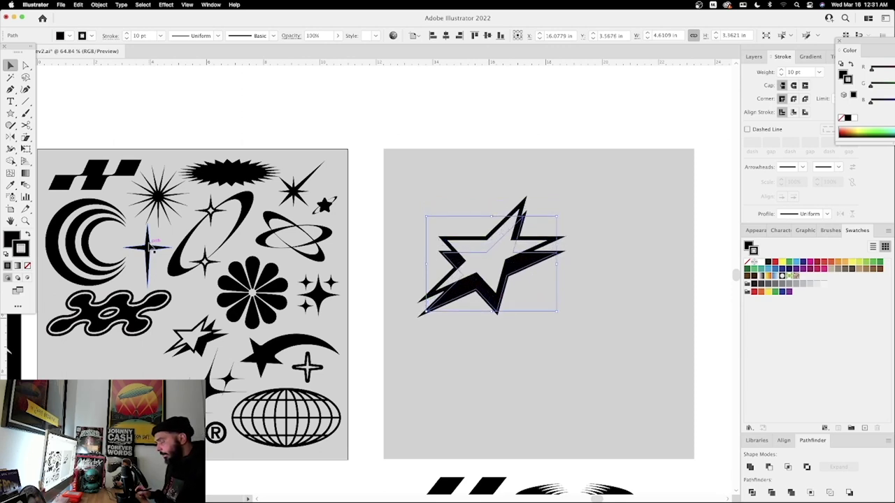
Step: Shift the black shadow star sideways to about X 16.63 in, offset to the right of the outlined star
key(Right)
key(Right)
key(Right)
key(Right)
key(Right)
key(Right)
key(Right)
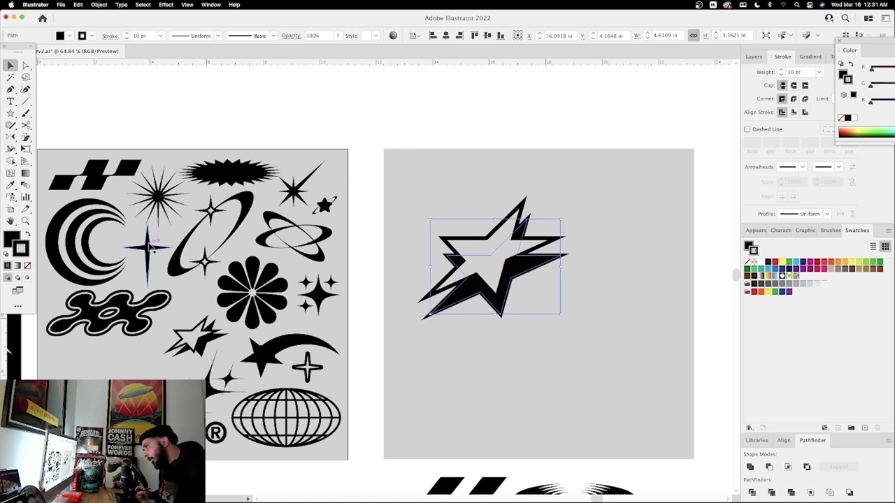
key(Right)
key(Right)
key(Right)
key(Right)
key(Right)
key(Right)
key(Right)
key(Right)
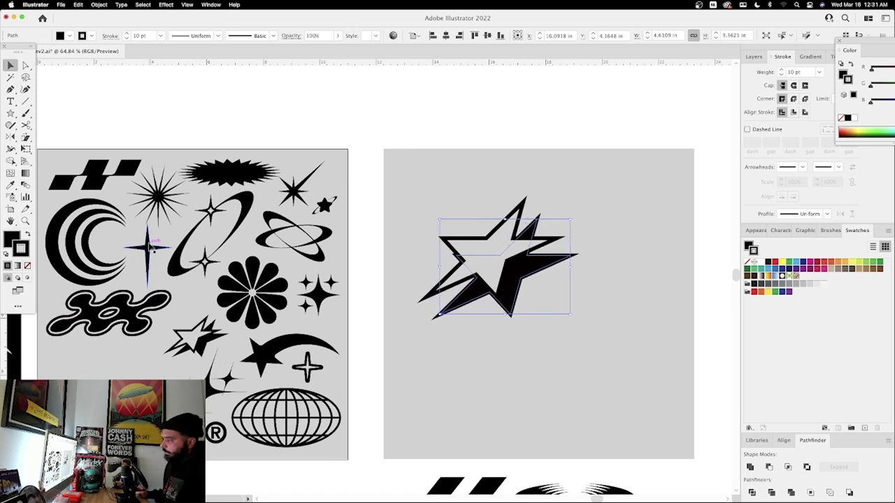
key(Right)
key(Right)
key(Right)
key(Right)
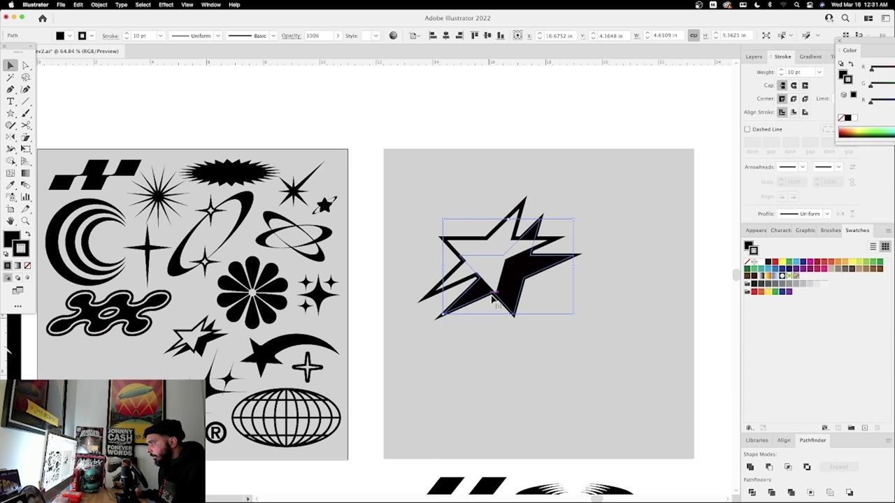
key(Left)
key(Left)
key(Left)
key(Left)
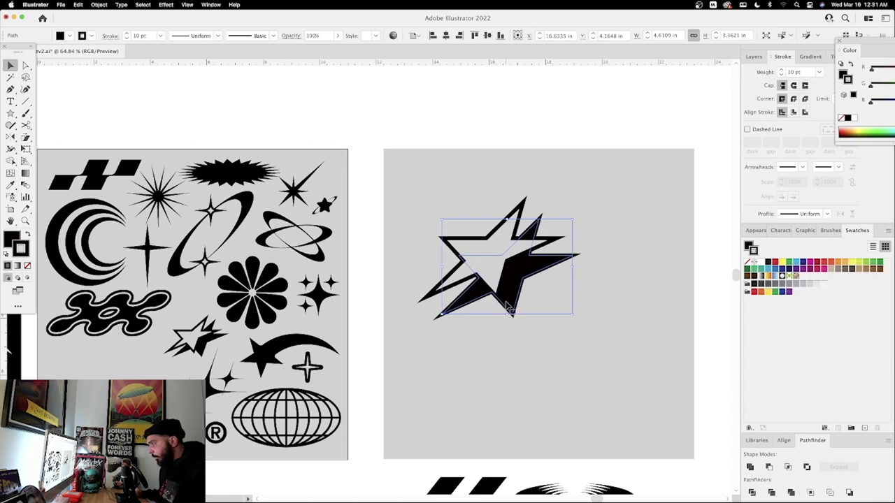
click(655, 287)
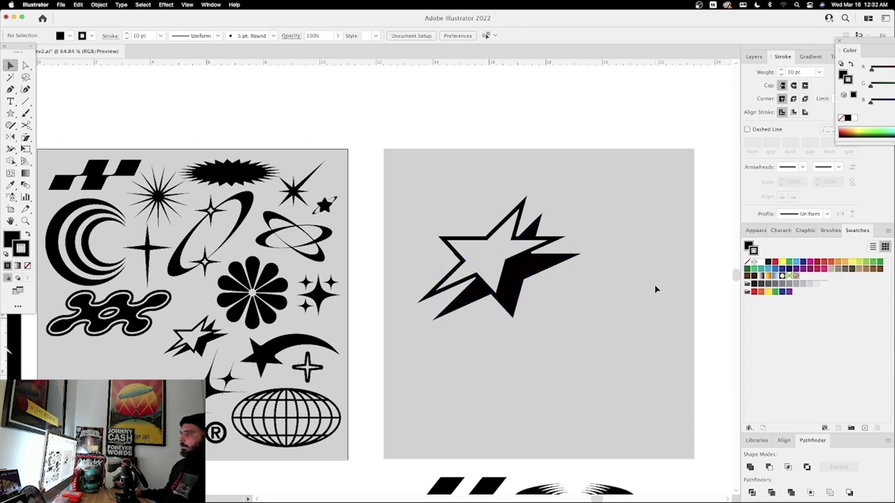
Step: Group the outlined star with its black shadow and move the group down off the artboard
drag(328, 167, 410, 290)
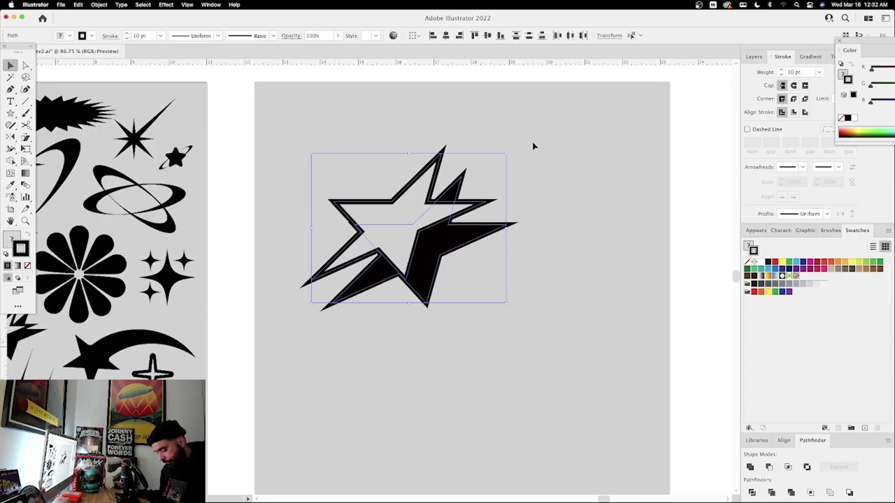
key(super+g)
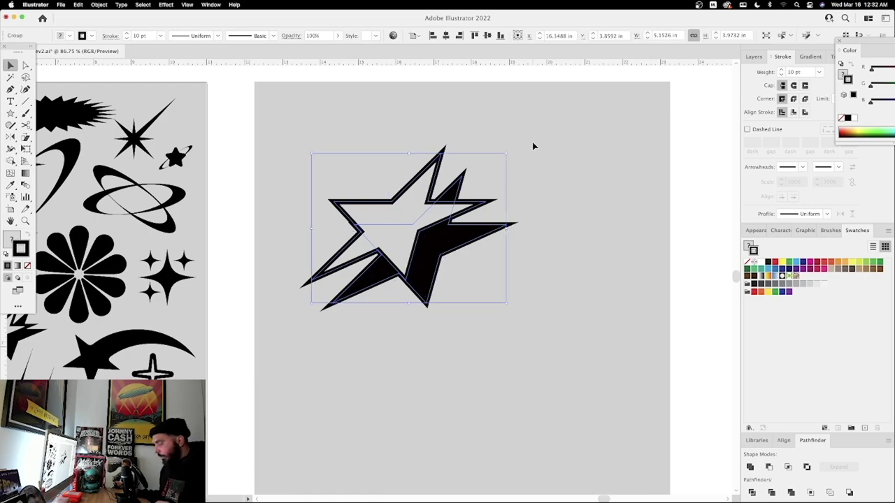
key(super+minus)
key(super+minus)
key(super+minus)
scroll(465, 329, down, 5)
drag(406, 143, 377, 402)
Step: Place the reference wireframe globe on the upper part of the emptied artboard
key(z)
drag(305, 169, 384, 256)
drag(299, 305, 332, 297)
key(v)
drag(275, 362, 522, 166)
Step: Draw a wide ellipse about 4.87 in by 2.64 in beneath the reference globe
key(z)
drag(535, 217, 462, 217)
drag(432, 206, 465, 194)
key(l)
mouse_move(231, 257)
mouse_down()
mouse_move(476, 357)
mouse_move(478, 377)
mouse_move(463, 384)
mouse_up()
key(a)
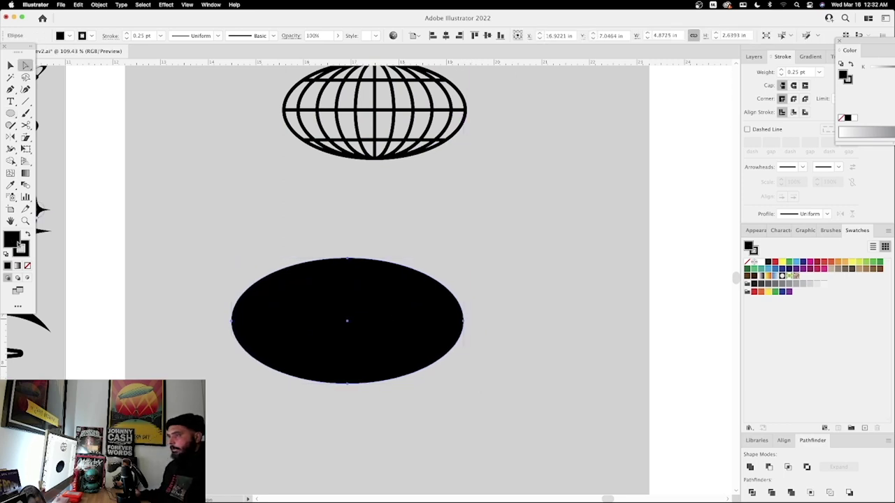
Step: Remove the ellipse's fill and set its stroke weight to 7 pt
click(28, 266)
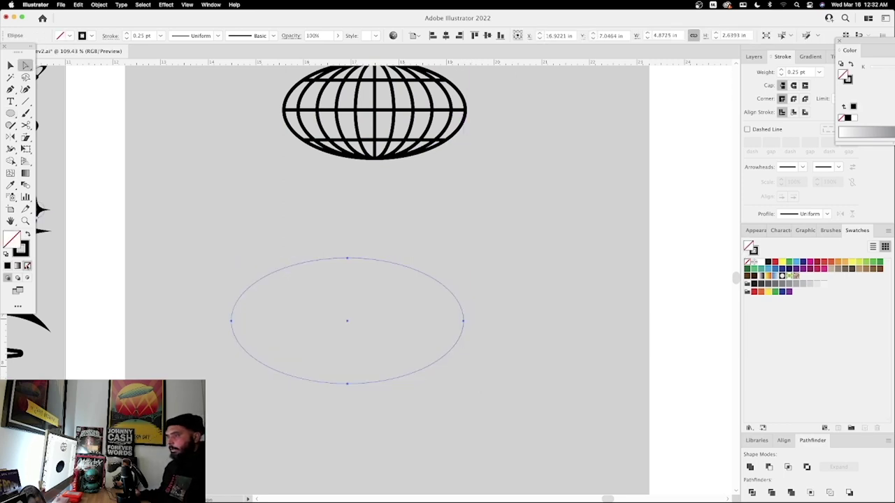
click(781, 70)
click(781, 71)
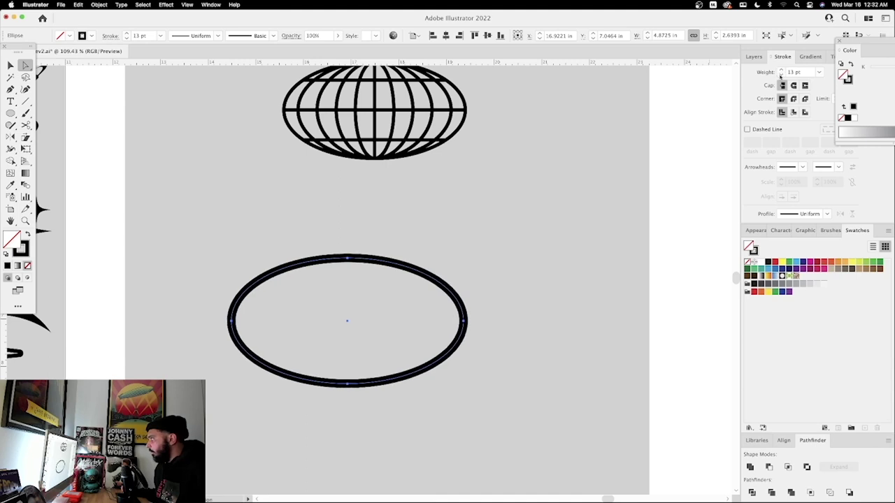
click(781, 74)
click(781, 74)
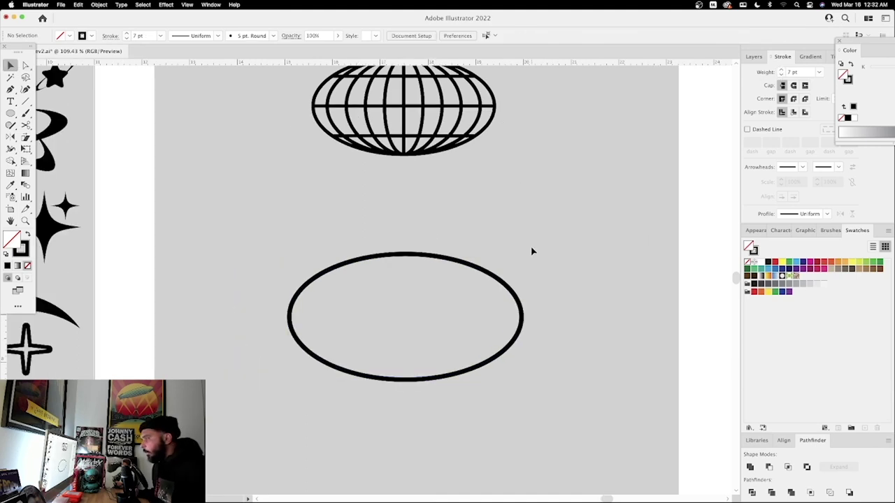
Step: Create two narrower concentric copies of the ellipse at full height, about 4.15 in and 0.81 in wide
key(v)
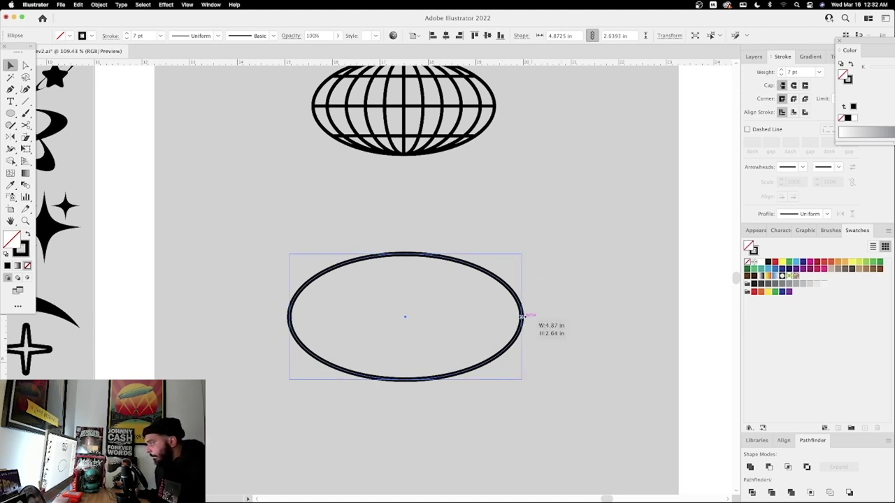
drag(521, 317, 504, 316)
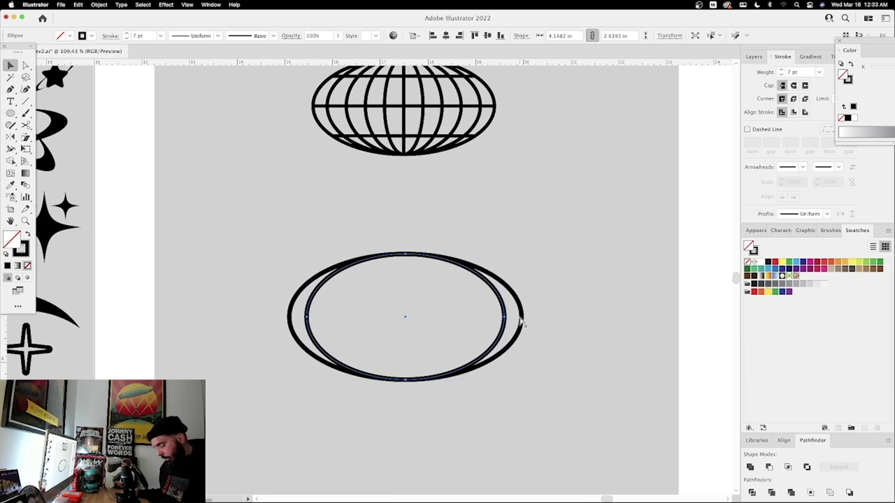
drag(504, 317, 426, 315)
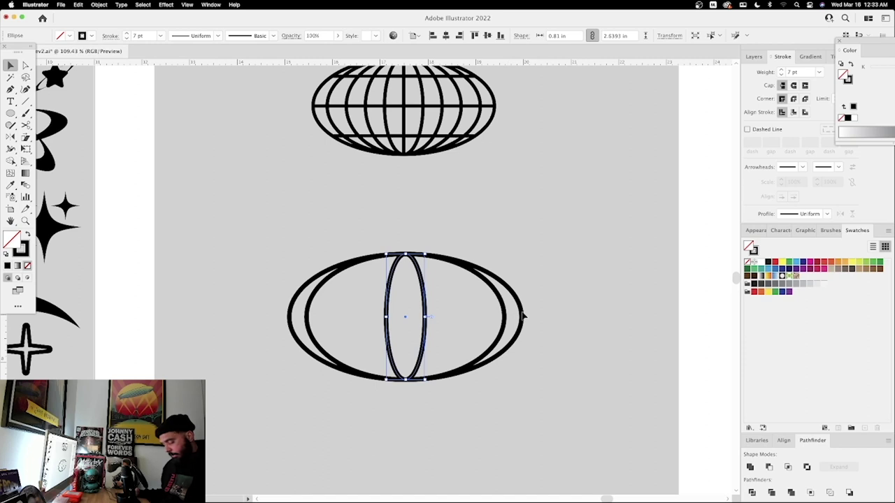
click(565, 296)
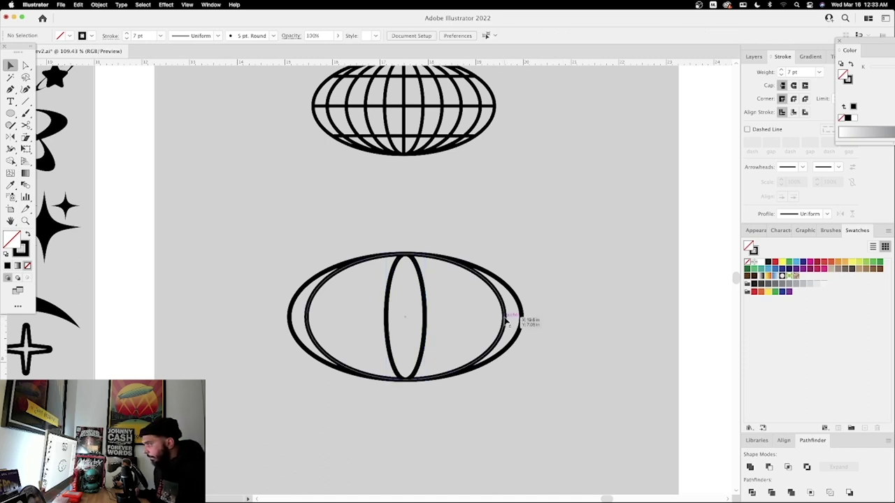
Step: Blend the two inner ellipses using Specified Steps spacing, with two in-between ellipses
click(505, 318)
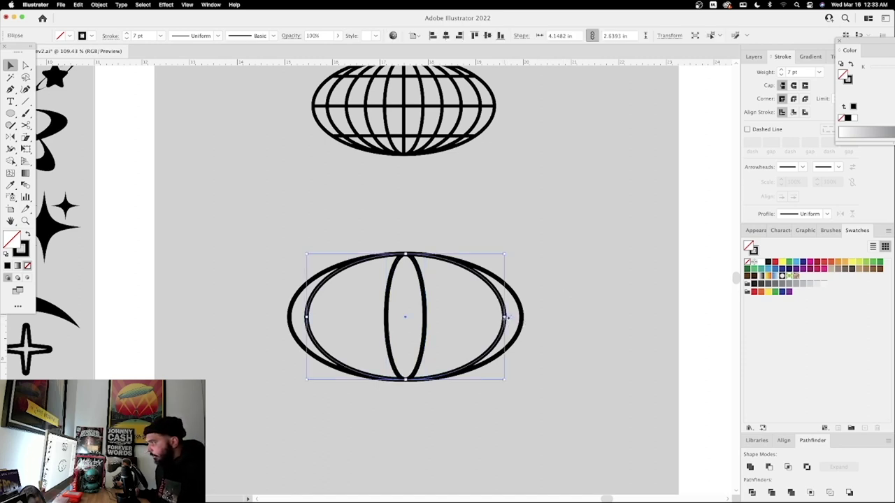
shift+click(428, 319)
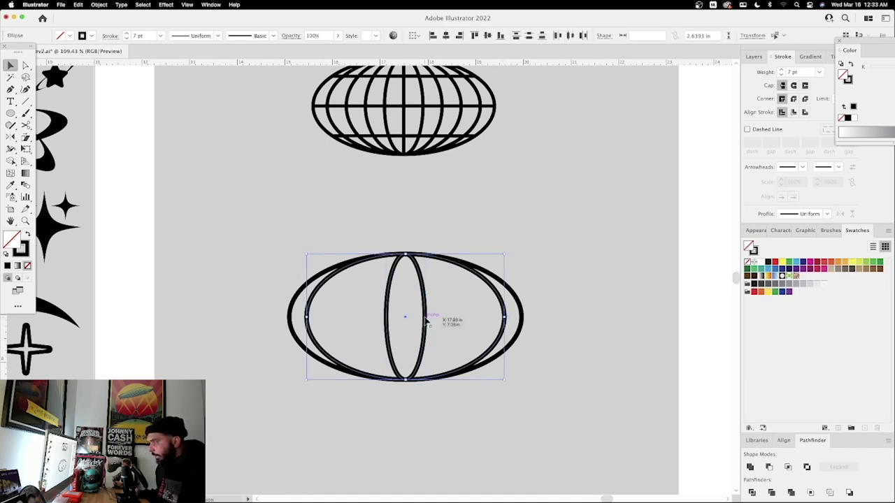
double_click(25, 184)
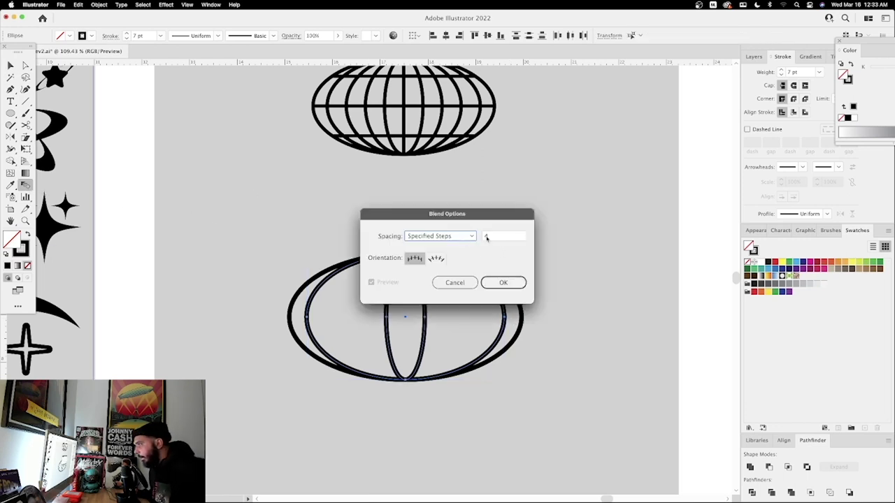
key(Tab)
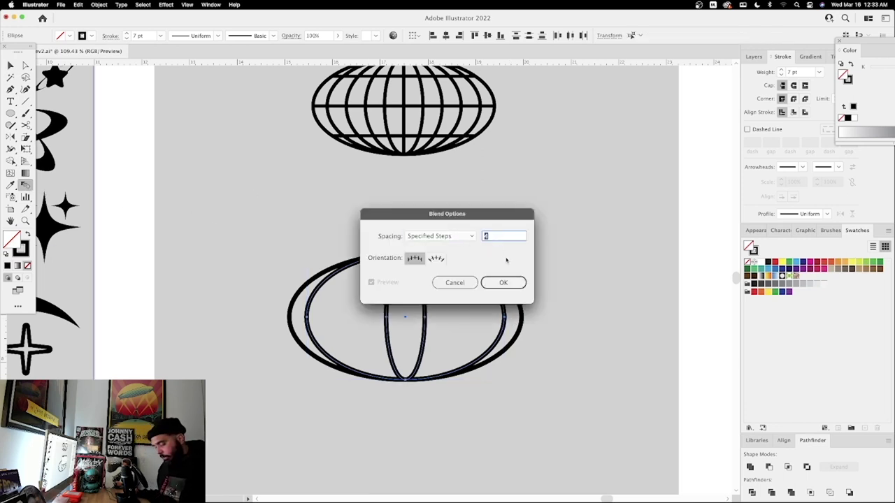
click(507, 286)
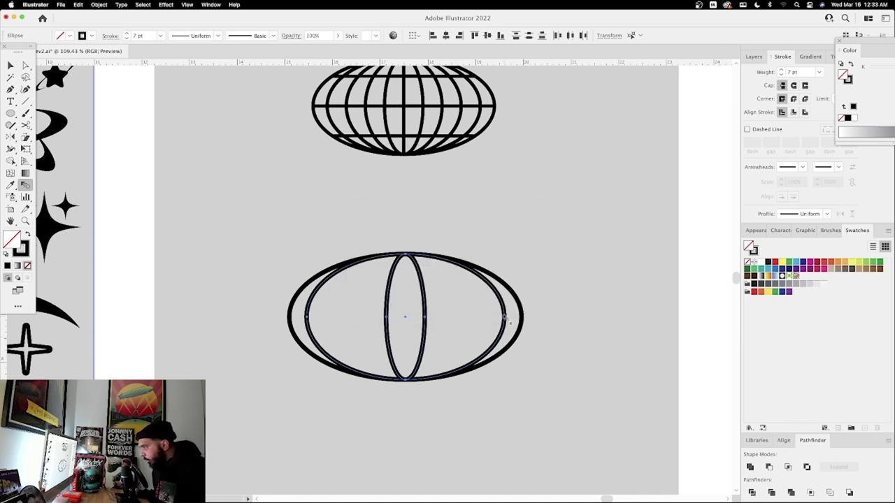
click(511, 321)
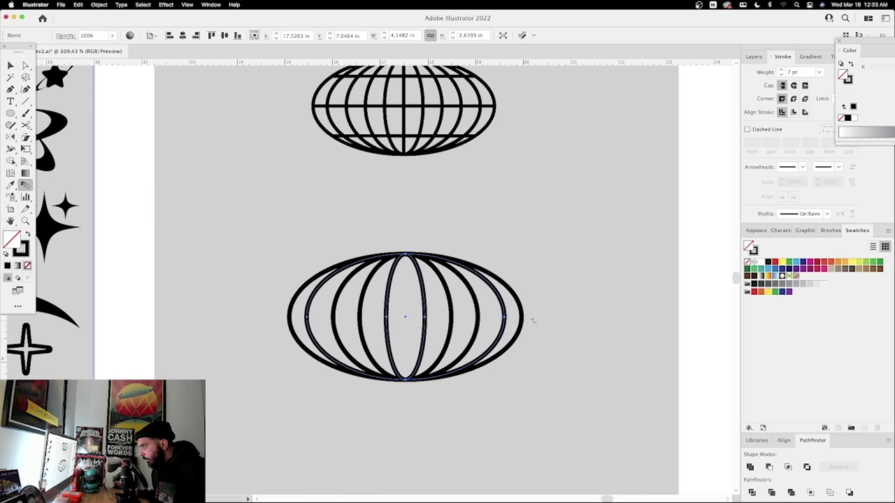
key(super+shift+a)
Step: Draw a straight vertical line with the Pen tool through the new globe's centre, from the outer ellipse's top to its bottom
key(z)
drag(395, 299, 449, 291)
scroll(447, 291, up, 2)
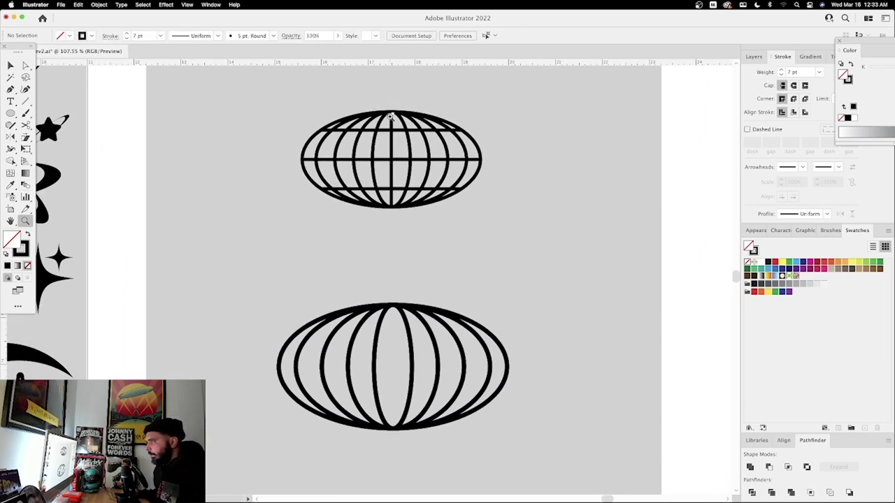
scroll(388, 126, up, 2)
scroll(394, 163, up, 3)
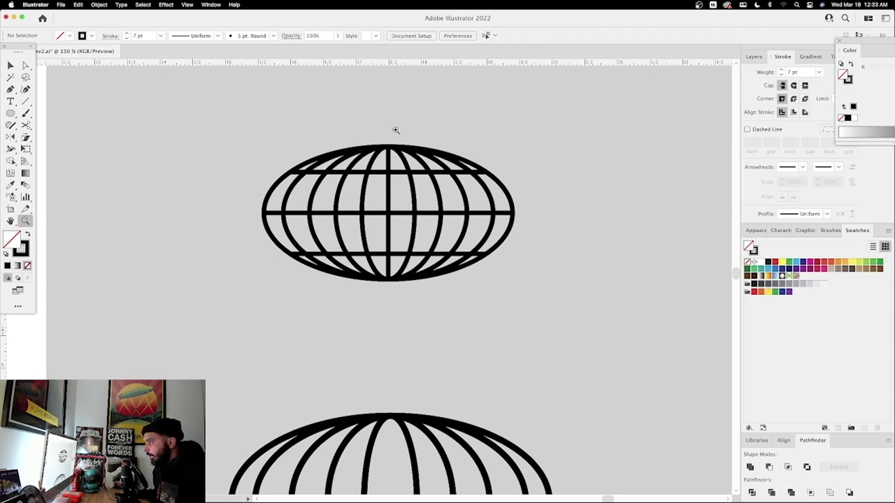
scroll(422, 291, down, 5)
key(p)
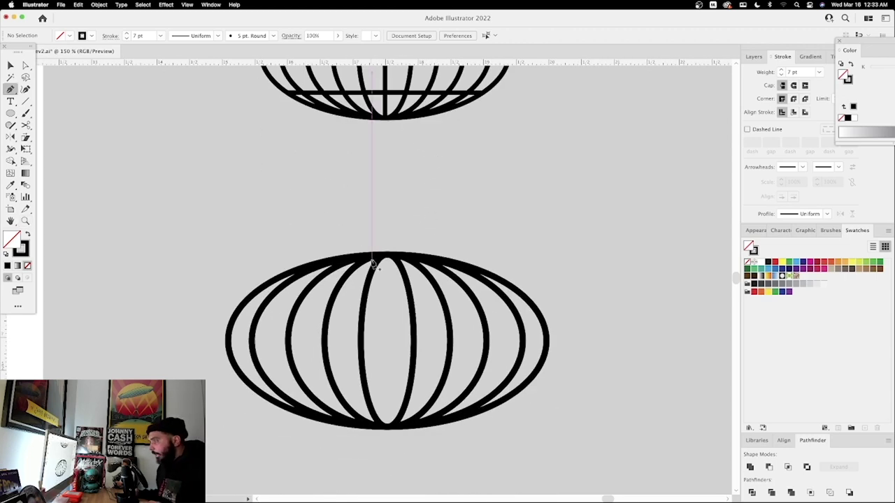
drag(10, 90, 117, 88)
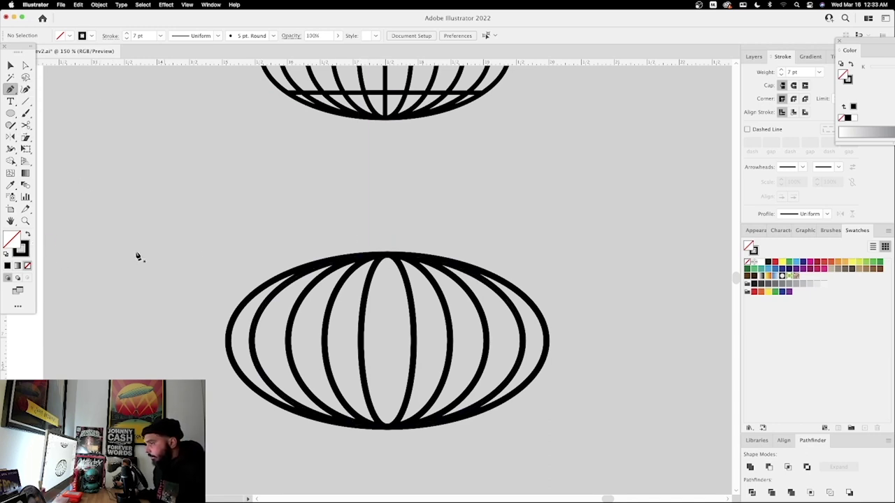
click(387, 256)
click(389, 428)
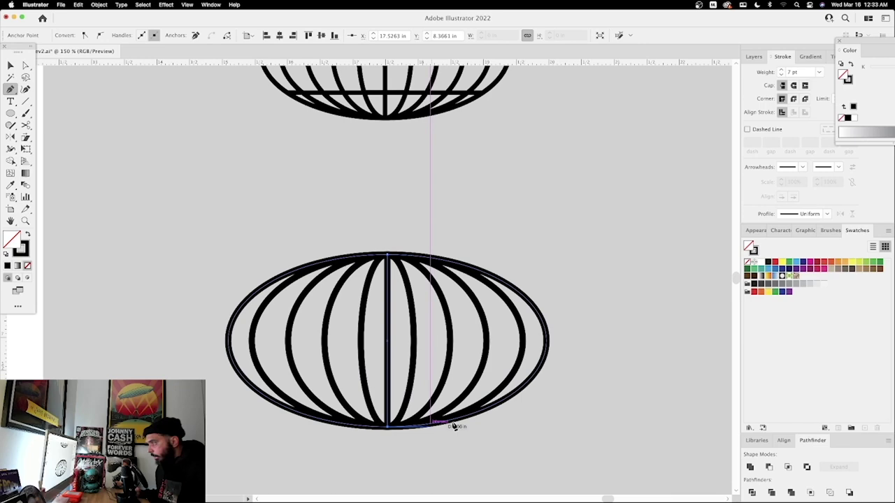
super+click(572, 421)
Step: Draw a horizontal latitude line across the upper part of the new globe, ending on the outer ellipse at both sides
scroll(440, 194, up, 5)
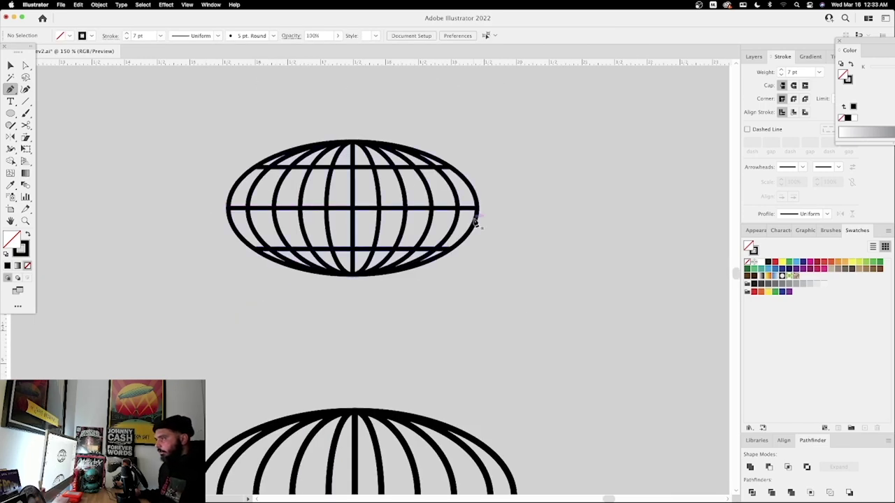
scroll(504, 278, down, 6)
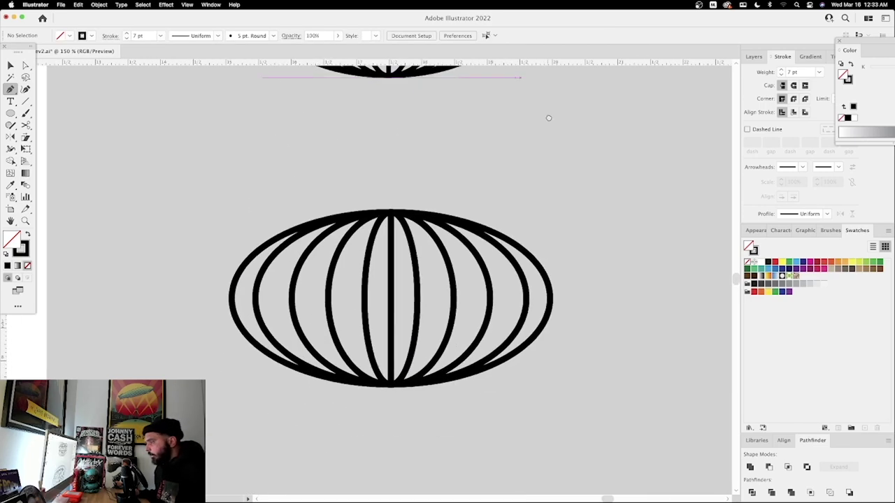
click(267, 246)
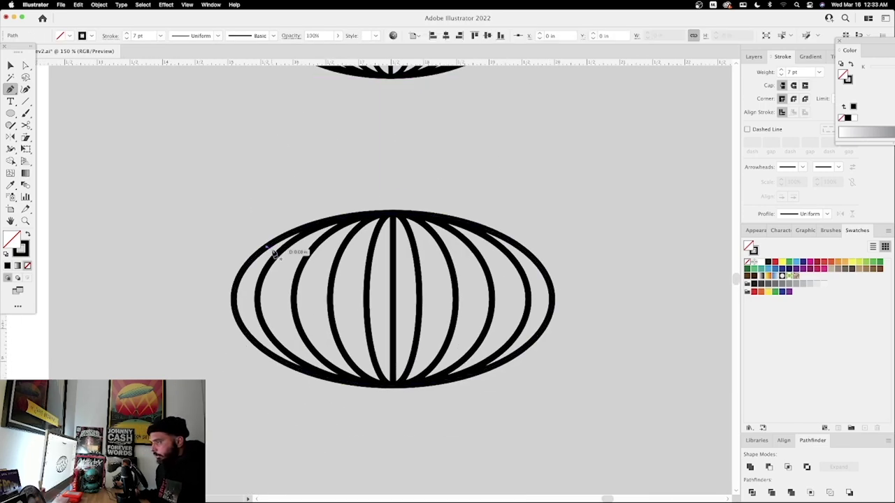
click(521, 248)
super+click(590, 285)
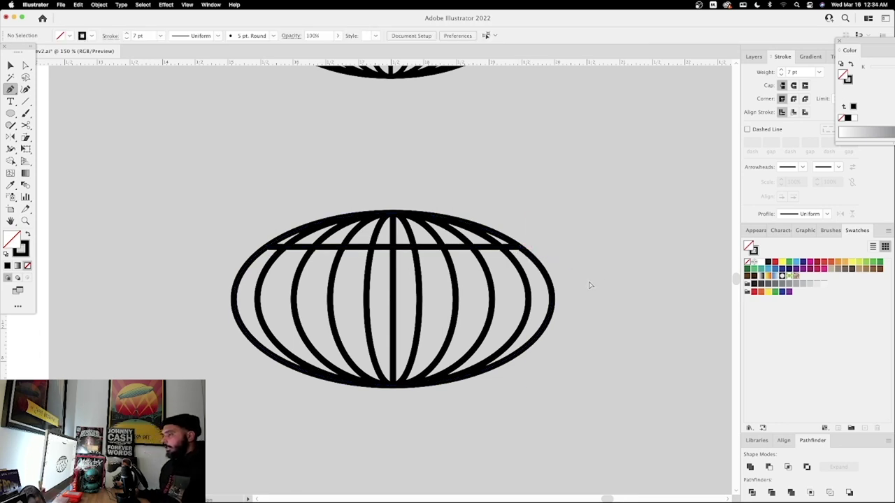
Step: Draw a second horizontal latitude line across the lower part of the new globe, spanning the outer ellipse
click(257, 348)
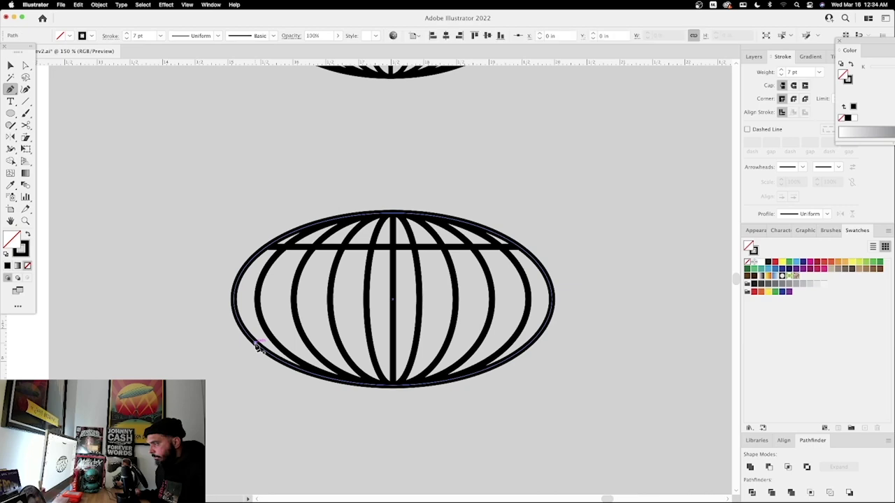
click(529, 345)
super+click(244, 299)
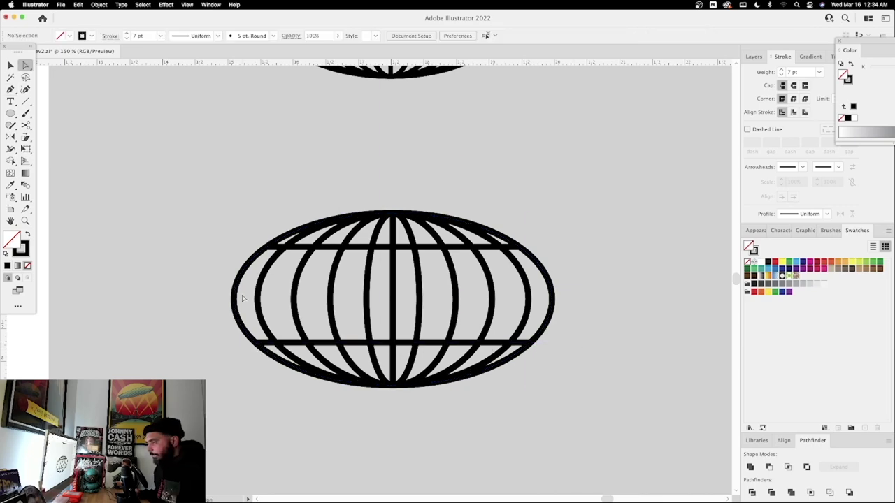
scroll(314, 180, up, 5)
scroll(284, 215, down, 3)
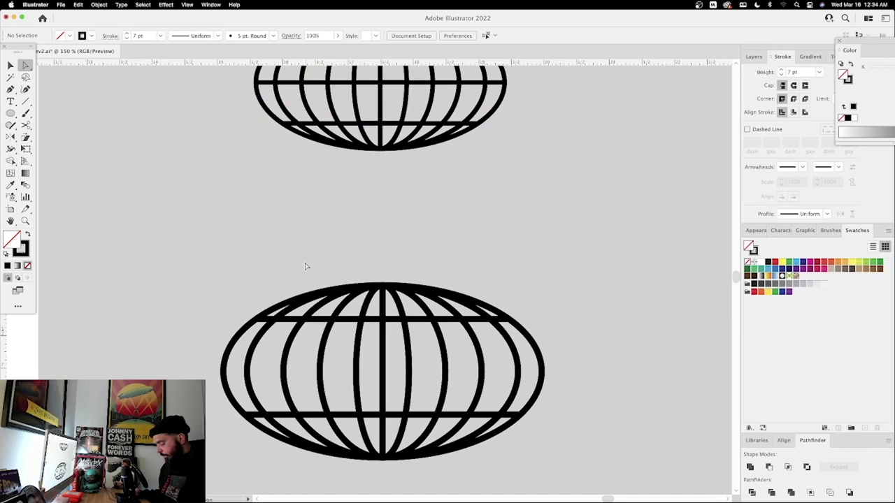
Step: Draw a straight horizontal line with the Pen tool through the new globe's centre, joining the outer ellipse's two side anchor points
key(p)
drag(13, 91, 45, 88)
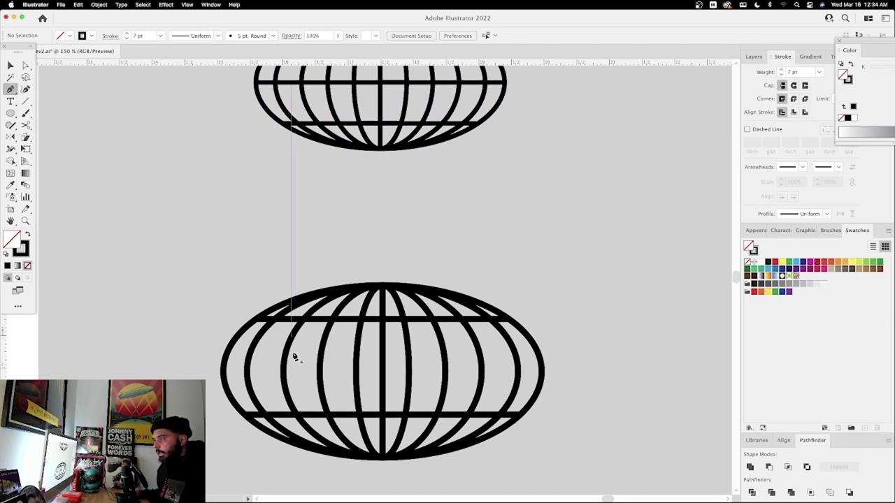
click(224, 373)
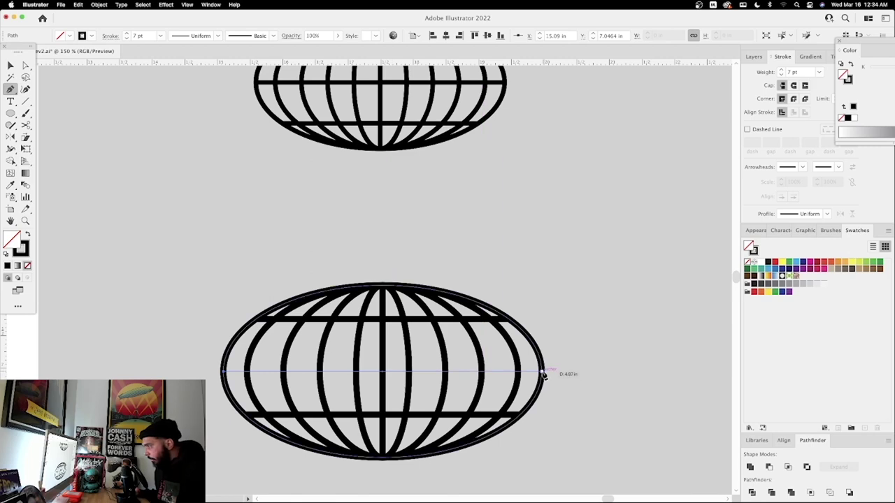
click(543, 372)
key(a)
click(590, 388)
drag(593, 393, 601, 377)
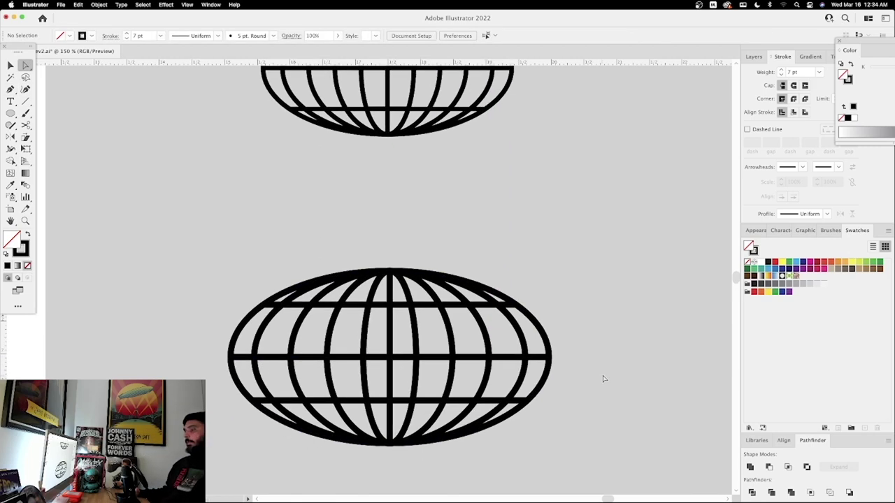
Step: Widen the globe's innermost ellipse slightly by spreading its two side anchor points outward along the horizontal centre line
key(super+minus)
key(super+minus)
key(z)
drag(377, 320, 451, 321)
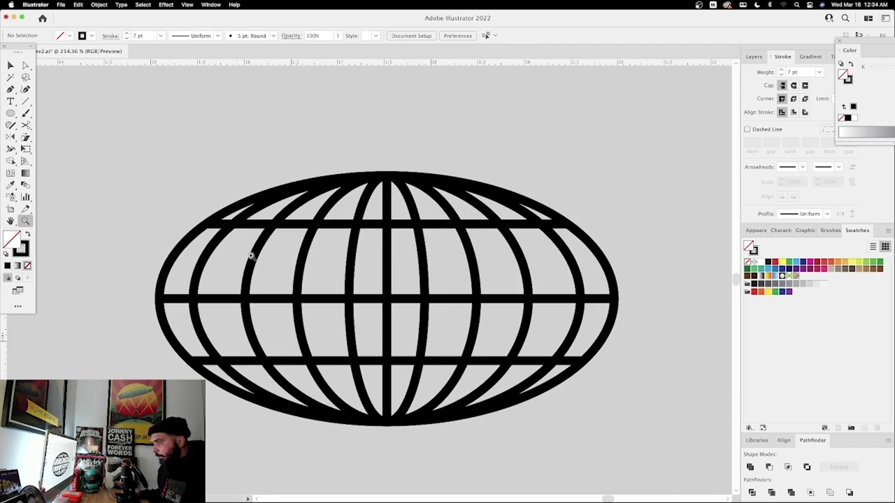
click(424, 288)
key(a)
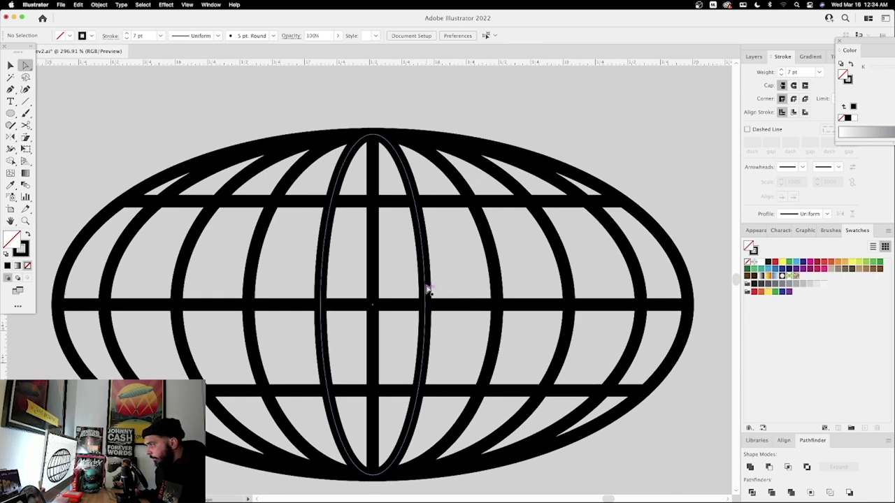
click(426, 288)
click(425, 306)
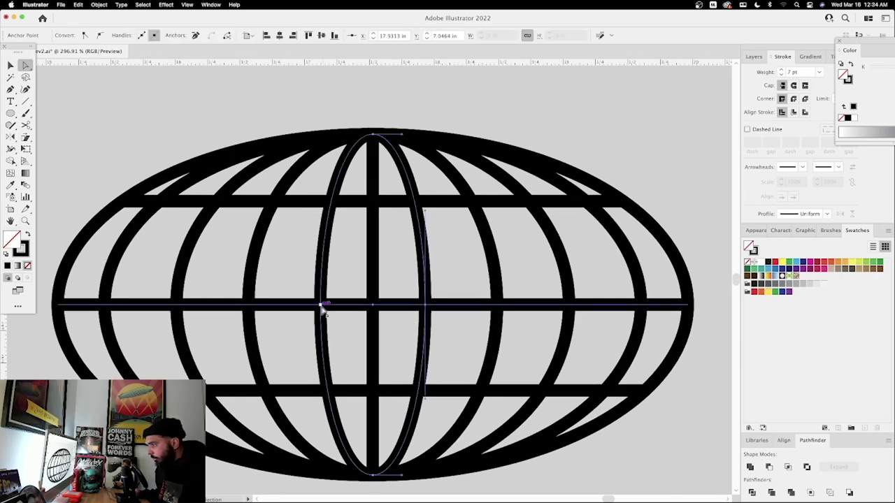
key(v)
click(427, 307)
drag(425, 305, 433, 306)
key(a)
click(594, 148)
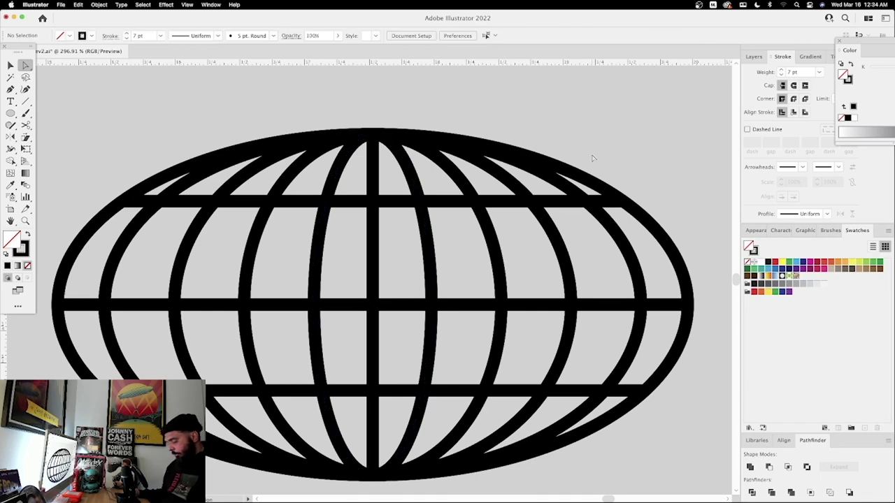
Step: Group all parts of the new globe and move it off the practice artboard to the area below
key(super+minus)
key(super+minus)
key(super+minus)
key(super+minus)
key(z)
drag(373, 265, 261, 361)
key(v)
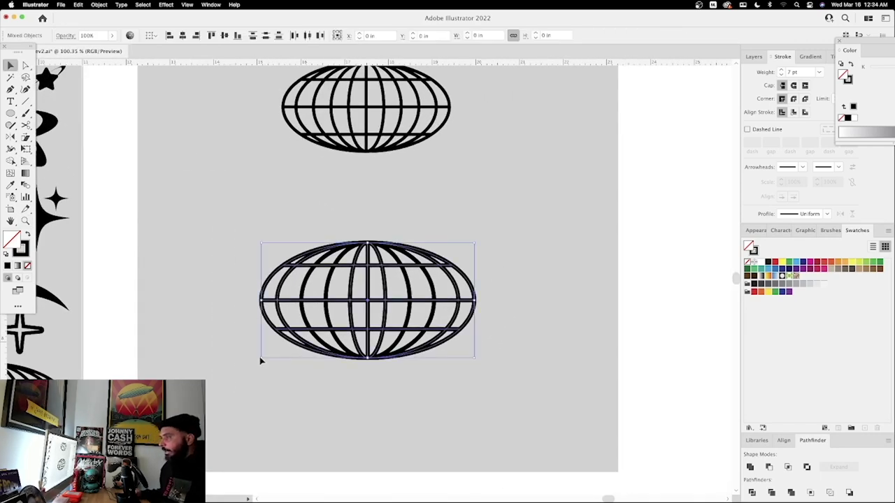
drag(369, 300, 371, 288)
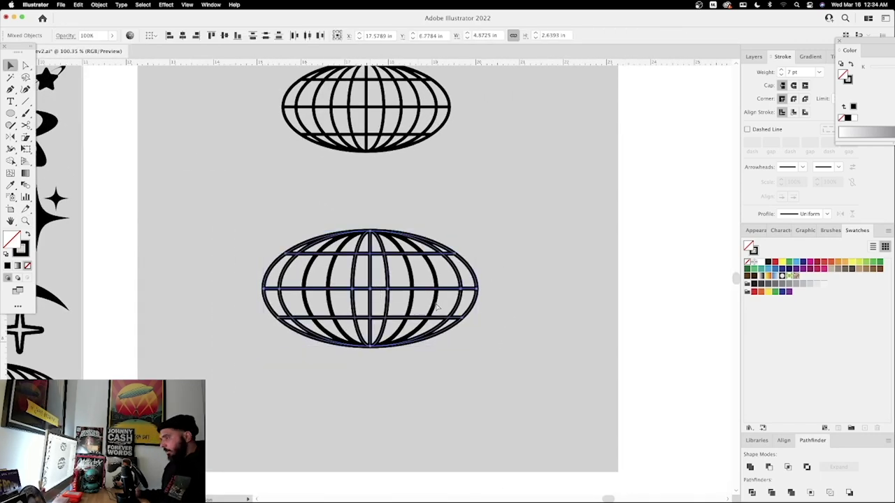
key(super+minus)
key(super+minus)
drag(426, 303, 491, 437)
key(super+g)
drag(603, 243, 570, 442)
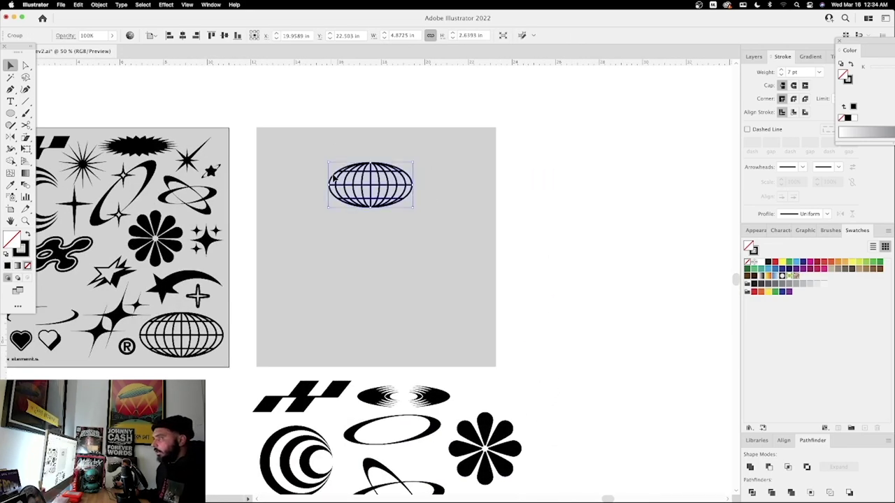
Step: Delete the reference globe copy from the practice artboard
drag(331, 172, 417, 202)
key(Delete)
drag(327, 245, 426, 189)
Step: Copy the thin-rayed sunburst from the reference sheet onto the upper part of the empty practice artboard
key(z)
drag(191, 216, 250, 194)
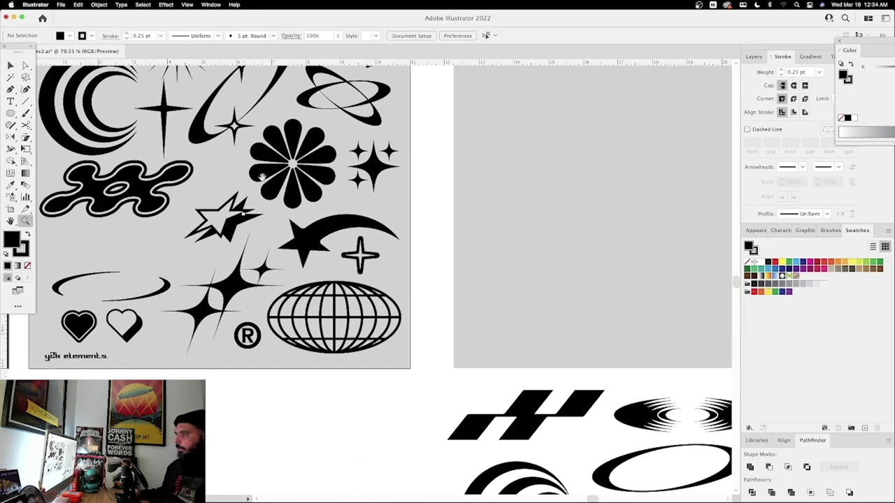
drag(458, 72, 414, 226)
drag(452, 200, 354, 136)
drag(433, 203, 391, 154)
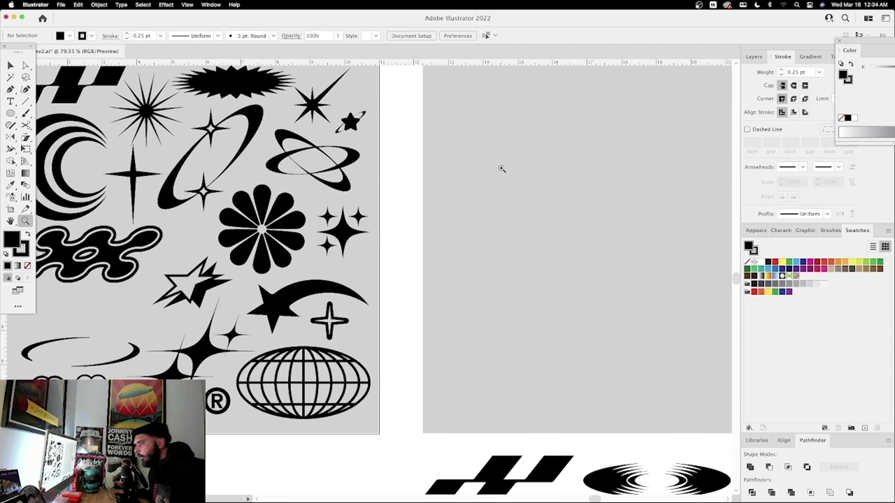
drag(503, 167, 323, 143)
drag(218, 109, 246, 126)
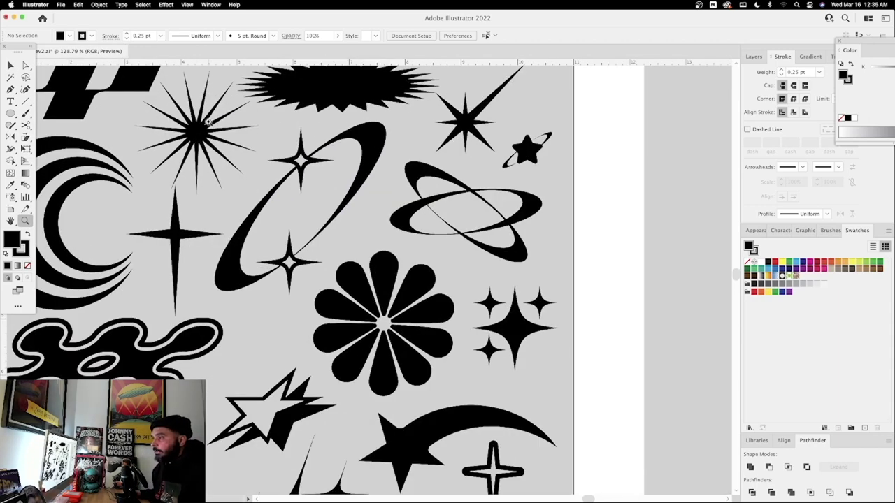
drag(383, 180, 129, 129)
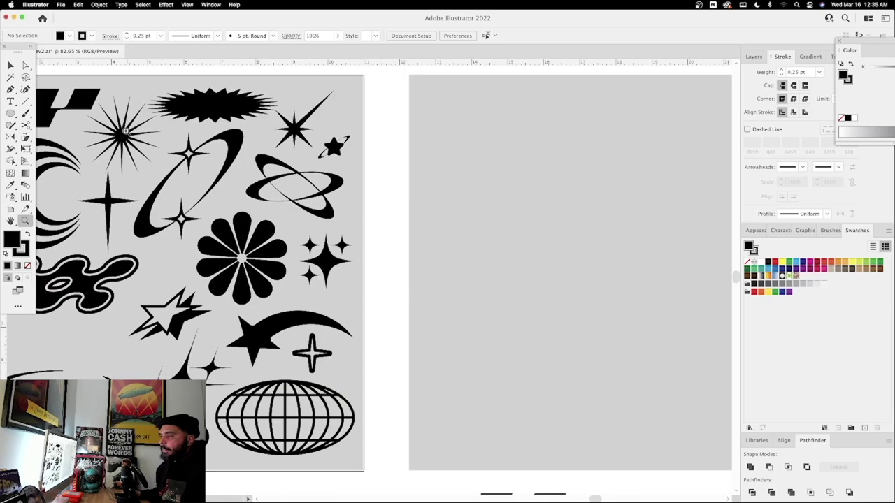
drag(10, 113, 49, 162)
scroll(558, 209, right, 2)
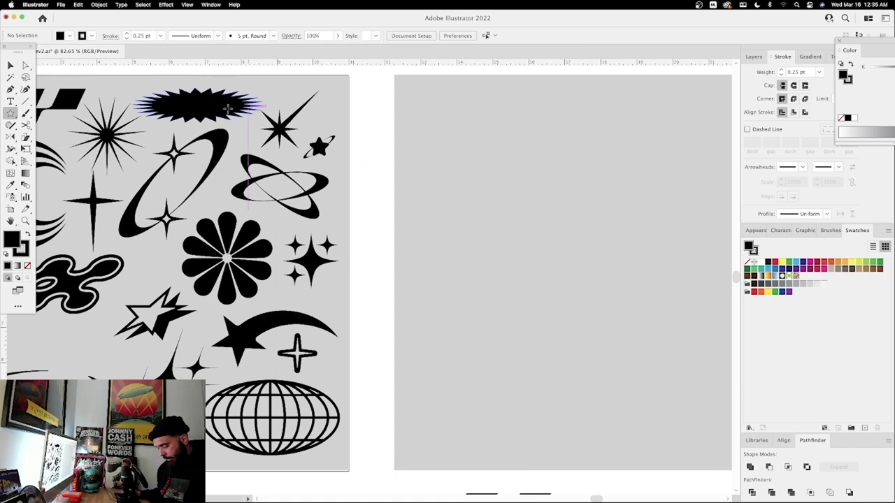
key(v)
drag(118, 127, 488, 128)
drag(597, 218, 106, 110)
Step: Draw a star about 2.5 in wide with the Star tool beside the copied sunburst, raising it to 18 points
click(11, 114)
drag(394, 204, 434, 260)
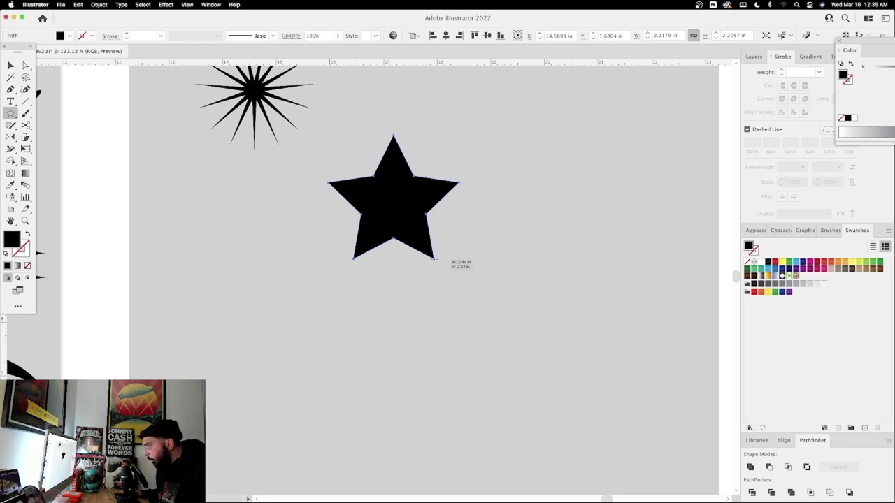
drag(435, 260, 435, 260)
key(Up)
key(Up)
key(Up)
key(Up)
key(Up)
key(Up)
key(Up)
key(Up)
key(Up)
key(Up)
key(Up)
key(Up)
key(Up)
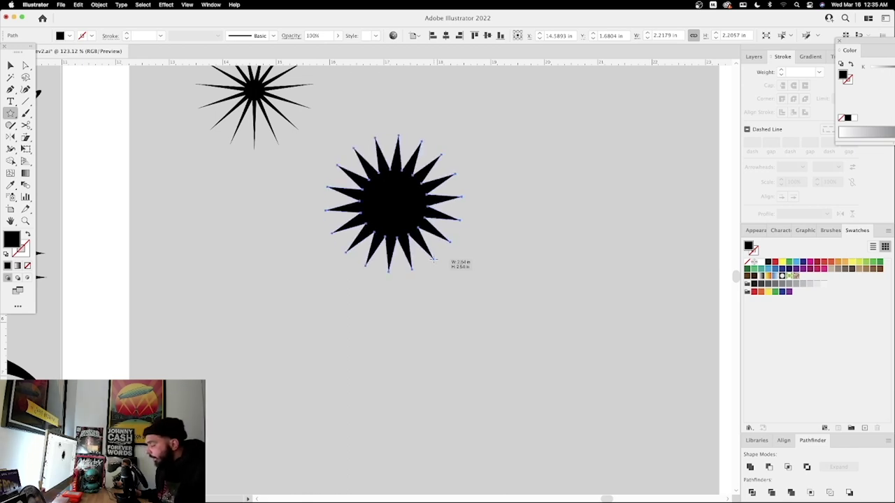
Step: Reduce the star being drawn to three points
key(Down)
key(Down)
key(Down)
key(Down)
key(Down)
key(Down)
key(Down)
key(Down)
key(Down)
key(Down)
key(Down)
key(Down)
key(Down)
key(Down)
key(Down)
drag(433, 260, 434, 260)
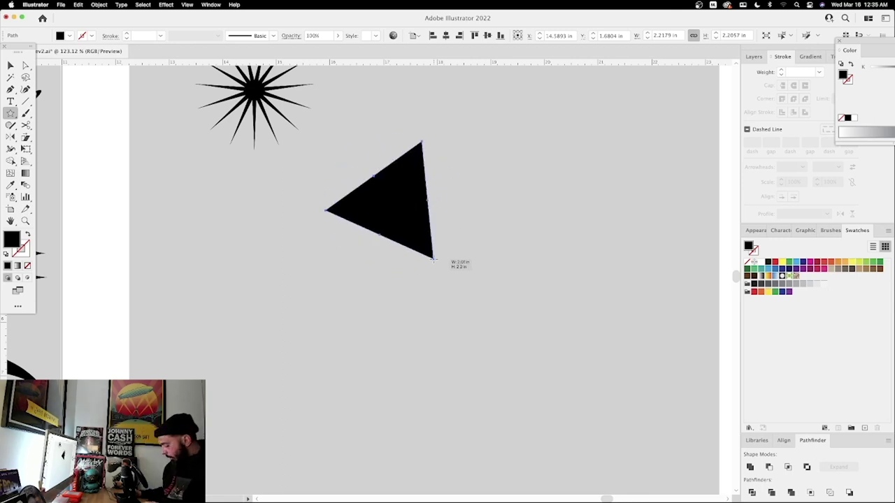
Step: Add over twenty points to the star being drawn and shrink its inner radius to form a thin-rayed sunburst
mouse_move(434, 261)
mouse_down()
mouse_move(448, 229)
mouse_move(413, 230)
mouse_move(429, 250)
mouse_move(414, 235)
mouse_move(422, 241)
mouse_up()
key(Up)
key(Up)
key(Up)
key(Up)
key(Up)
key(Up)
key(Up)
key(Up)
key(Up)
key(Up)
key(Up)
key(Up)
key(Up)
key(Up)
key(Up)
key(Up)
key(Up)
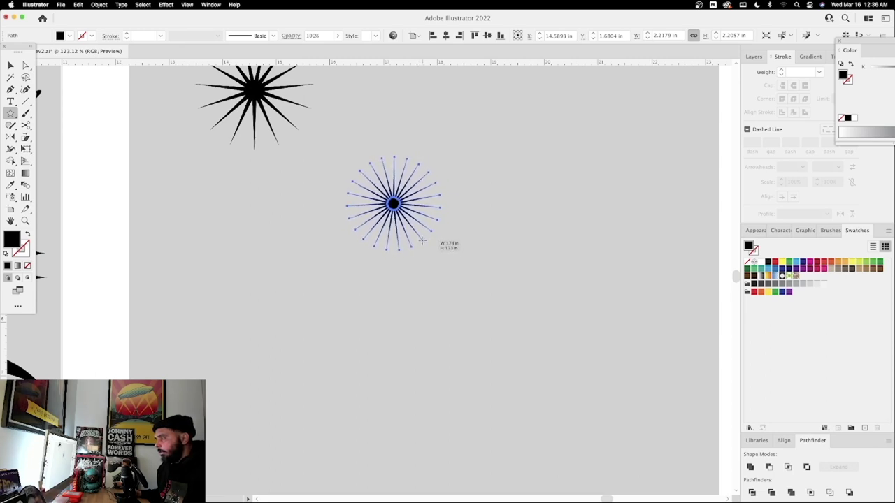
Step: Place the new sunburst, about 2.45 in wide, beside the copied sunburst at nearly the same height
key(v)
click(522, 234)
scroll(522, 234, up, 3)
drag(424, 263, 406, 157)
drag(404, 112, 443, 83)
drag(420, 216, 433, 269)
drag(433, 270, 438, 274)
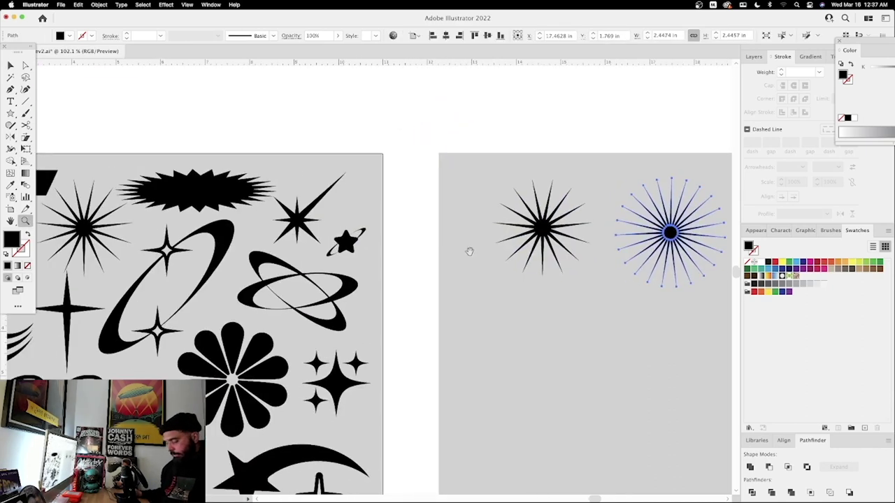
Step: Move the flattened spiky oval from the reference sheet onto the practice artboard, below the sunbursts
key(a)
drag(220, 192, 565, 354)
drag(605, 400, 411, 220)
key(z)
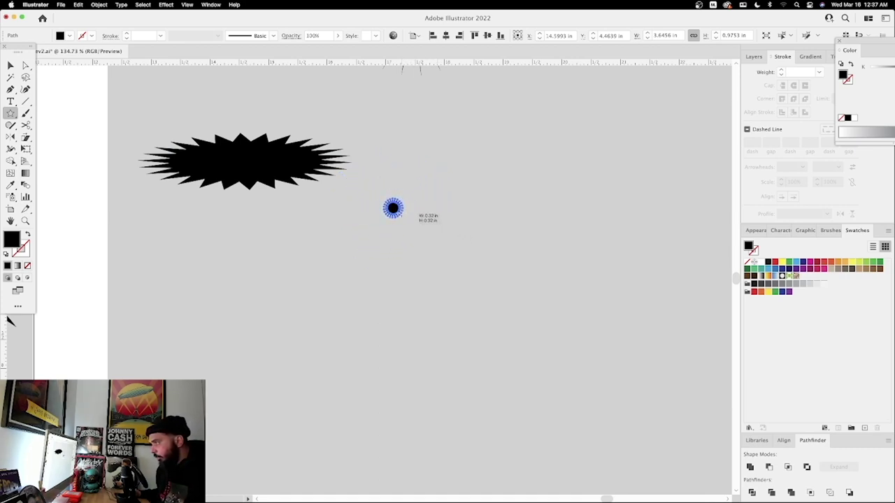
Step: Draw a round many-pointed star with short spikes, about 1.76 in wide, beside the spiky oval using the Star tool
key(z)
drag(393, 205, 554, 242)
drag(405, 220, 439, 243)
key(v)
click(10, 113)
drag(432, 206, 491, 262)
key(v)
click(582, 248)
Step: Delete the small leftover star beside the large many-pointed star
click(407, 215)
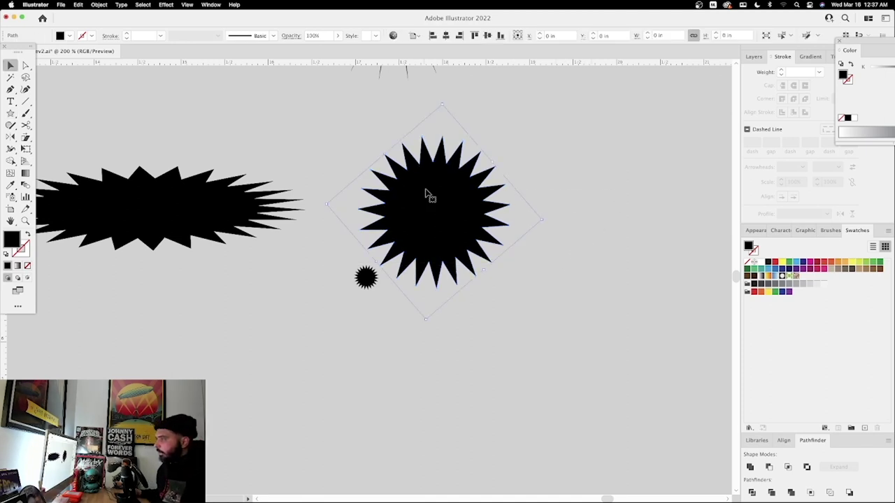
drag(367, 277, 254, 354)
key(Delete)
Step: Reset the tilted bounding box of the large many-pointed star
click(409, 216)
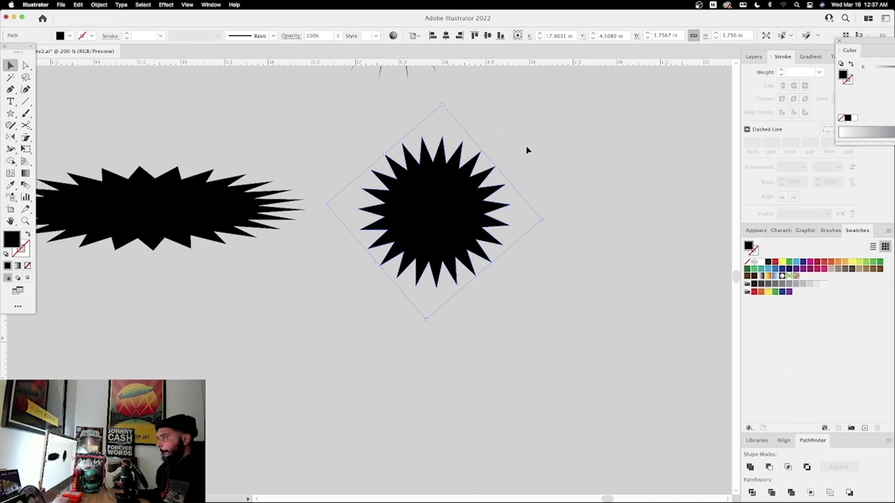
click(101, 4)
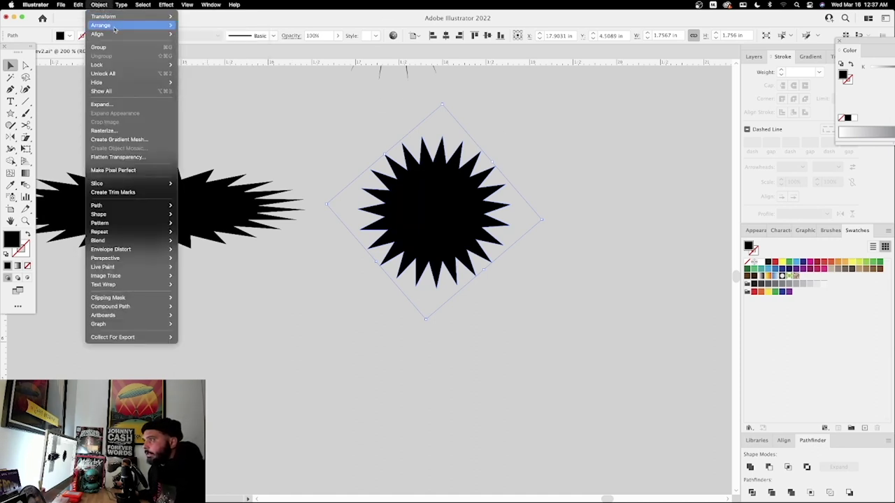
mouse_move(112, 16)
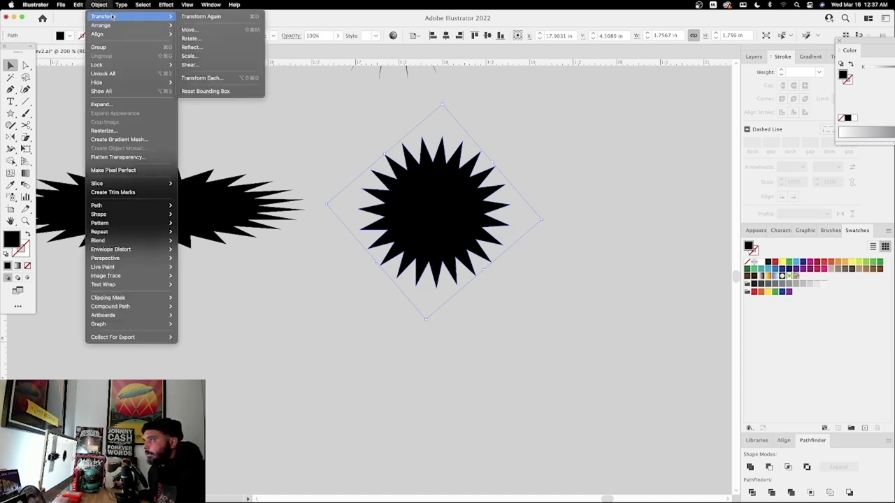
click(227, 92)
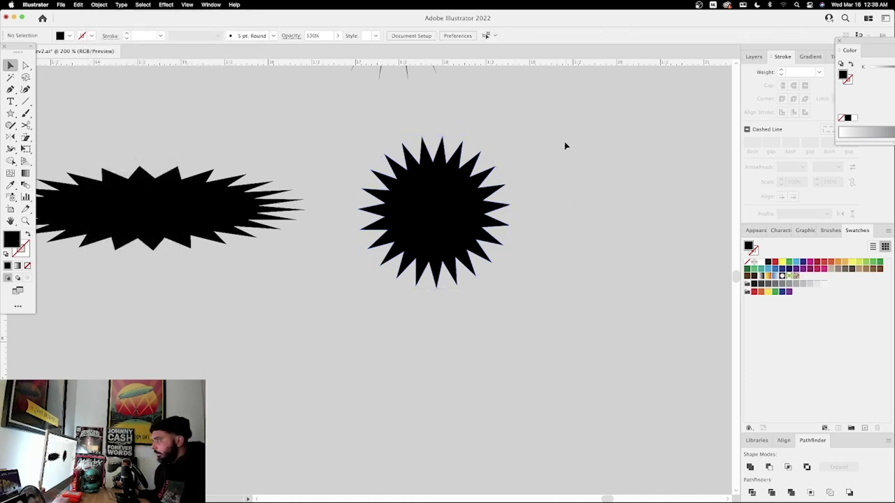
Step: Flatten and stretch the star into a spiky oval about 2.97 in wide and 0.99 in high
drag(435, 138, 442, 216)
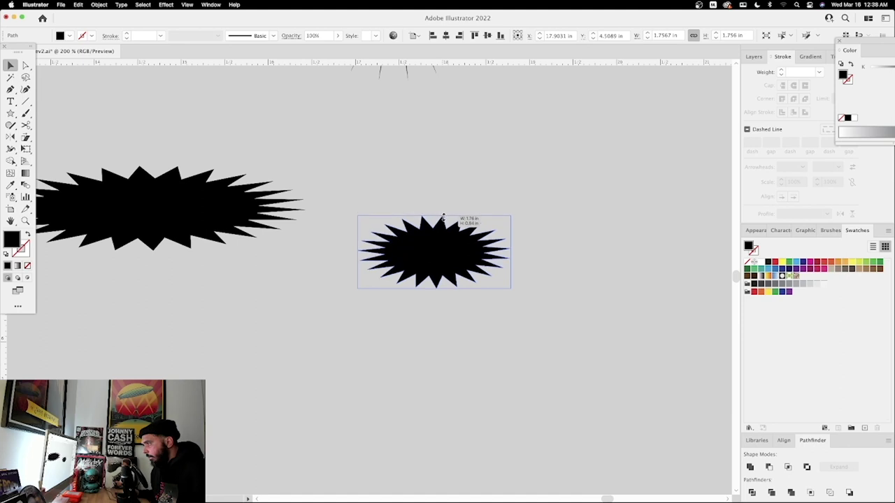
drag(514, 252, 616, 256)
drag(490, 215, 493, 202)
click(522, 149)
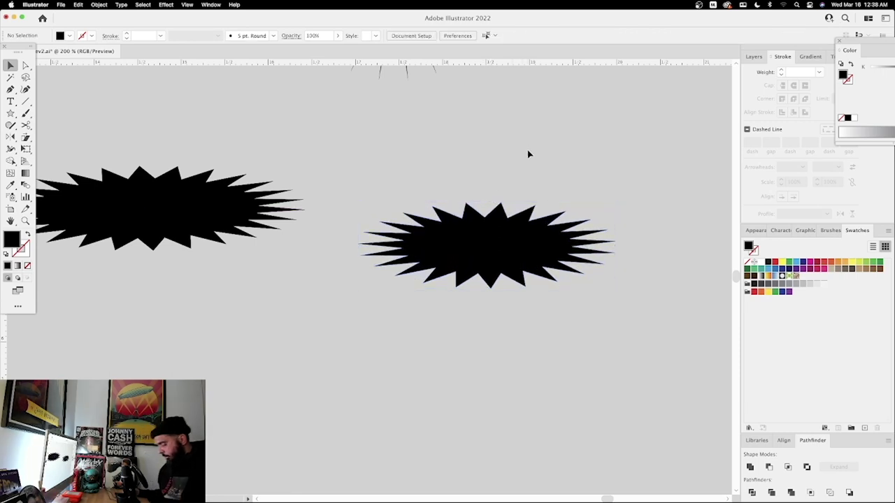
Step: Widen the new spiky oval to about 3.91 in and position it level with the reference oval
key(super+minus)
key(super+minus)
key(super+minus)
drag(449, 266, 474, 248)
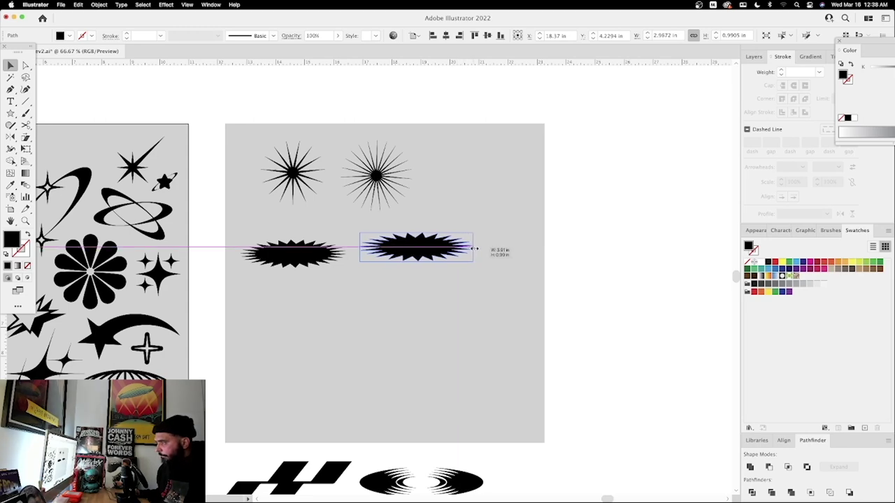
click(475, 308)
drag(456, 312, 512, 340)
drag(480, 284, 470, 300)
click(471, 316)
drag(470, 315, 514, 250)
drag(464, 224, 537, 222)
drag(543, 248, 545, 146)
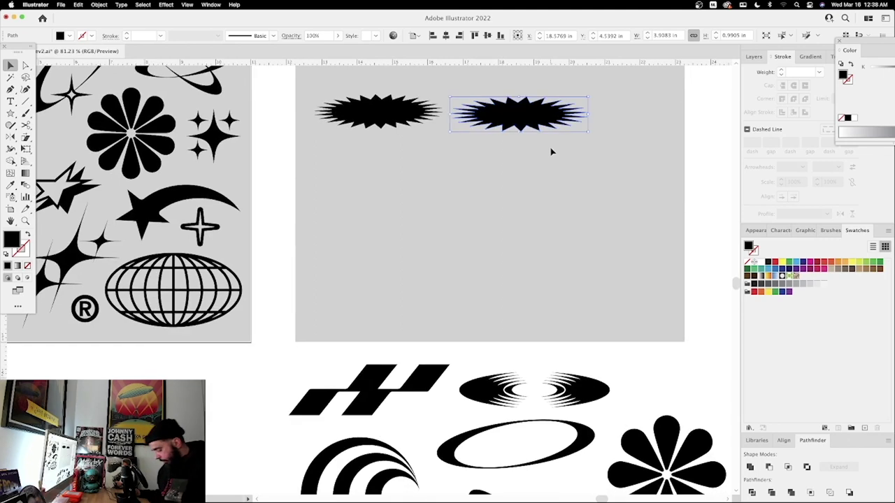
Step: Move the new spiky oval off the practice artboard, next to the finished shapes below
key(super+minus)
drag(448, 246, 478, 102)
drag(423, 138, 576, 372)
Step: Delete the remaining sunbursts and the reference spiky oval from the practice artboard
drag(313, 117, 390, 73)
key(Delete)
drag(479, 215, 305, 189)
key(Delete)
drag(320, 238, 509, 166)
Step: Copy the cluster of three slanted sparkles from the reference sheet onto the upper part of the practice artboard
key(z)
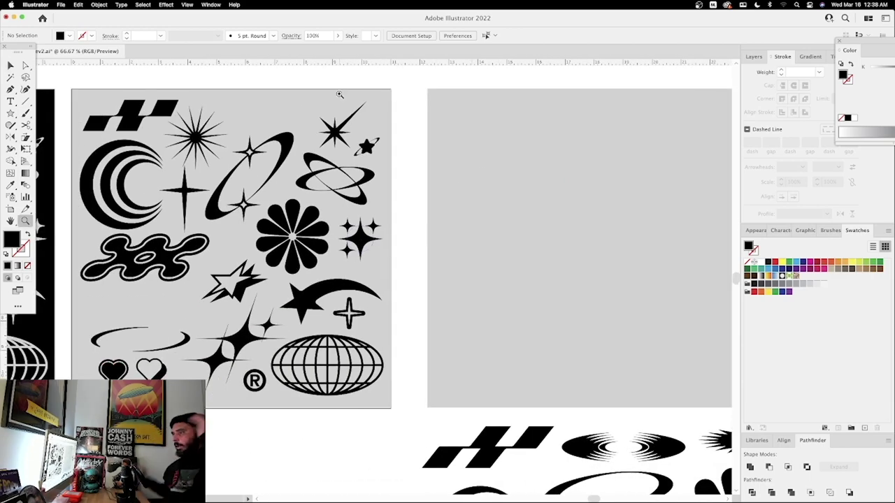
drag(272, 242, 315, 244)
key(v)
click(128, 323)
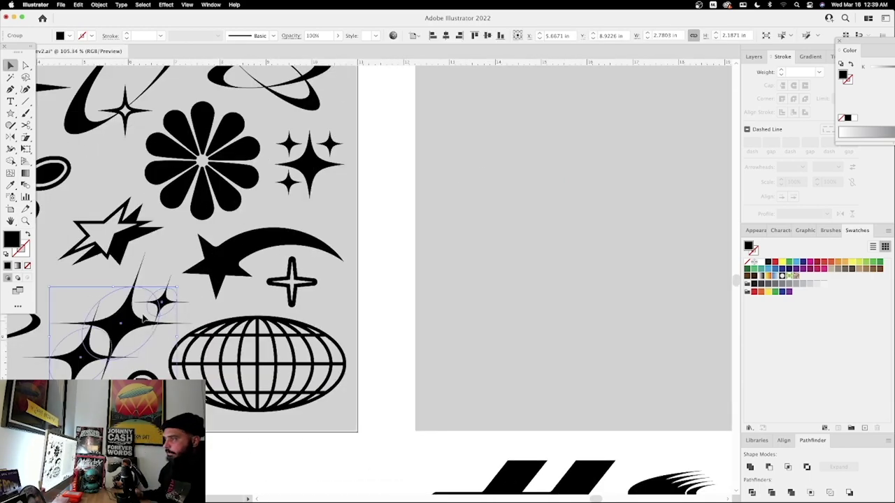
drag(127, 324, 593, 180)
drag(351, 161, 273, 167)
click(272, 168)
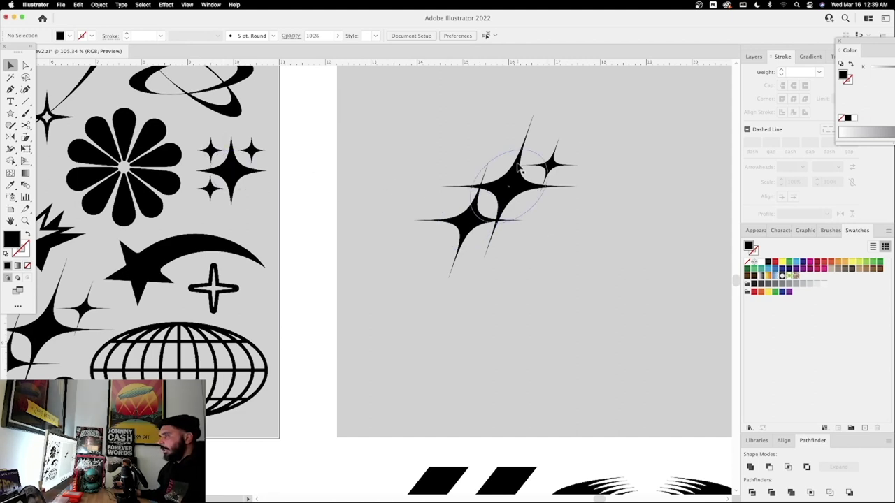
scroll(518, 168, right, 4)
scroll(519, 168, up, 1)
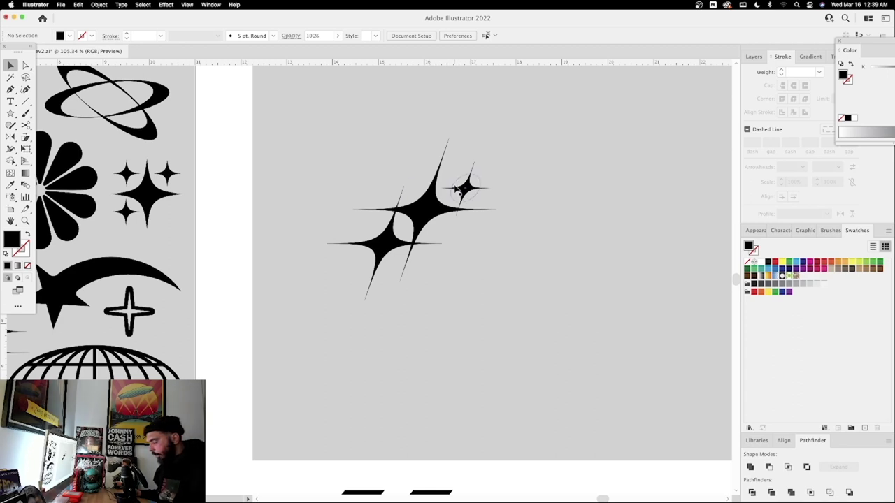
drag(432, 207, 377, 173)
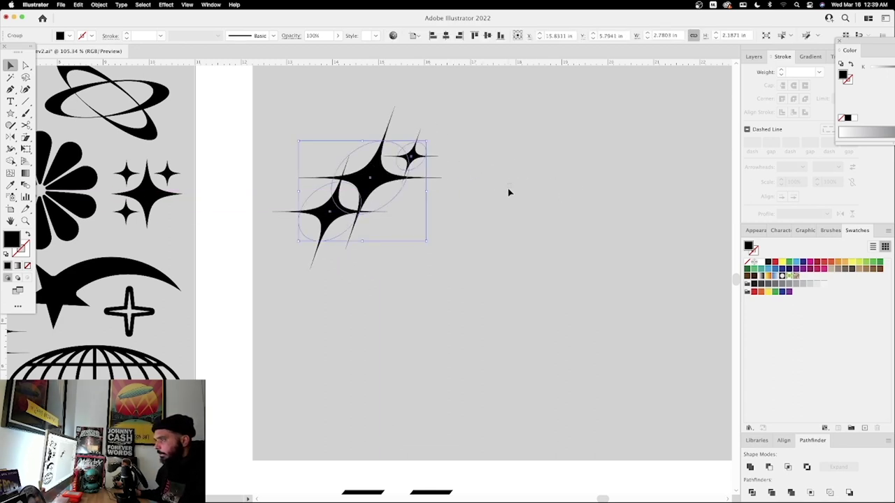
Step: Draw a black circle about 1.81 in across beside the reference cluster of slanted sparkles
click(509, 194)
drag(11, 114, 47, 132)
click(10, 113)
click(55, 137)
drag(516, 191, 598, 273)
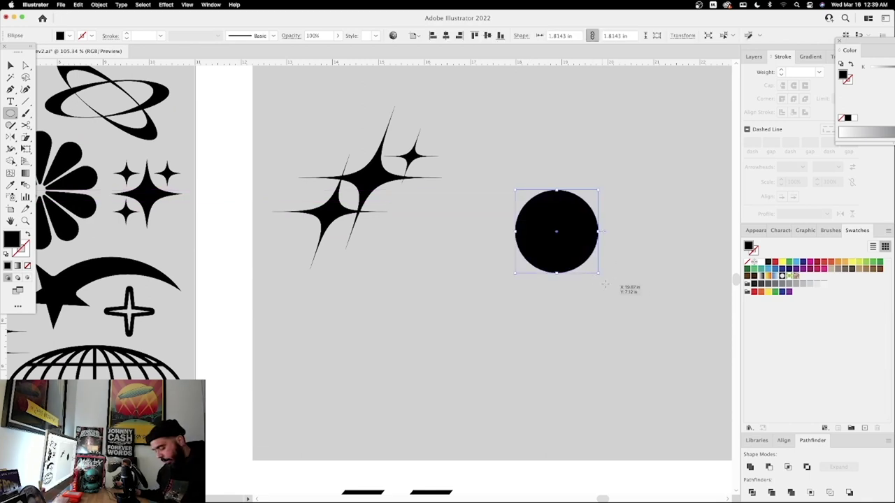
Step: Turn the circle into a four-point sparkle with a Pucker & Bloat effect of about -89%
key(v)
click(166, 5)
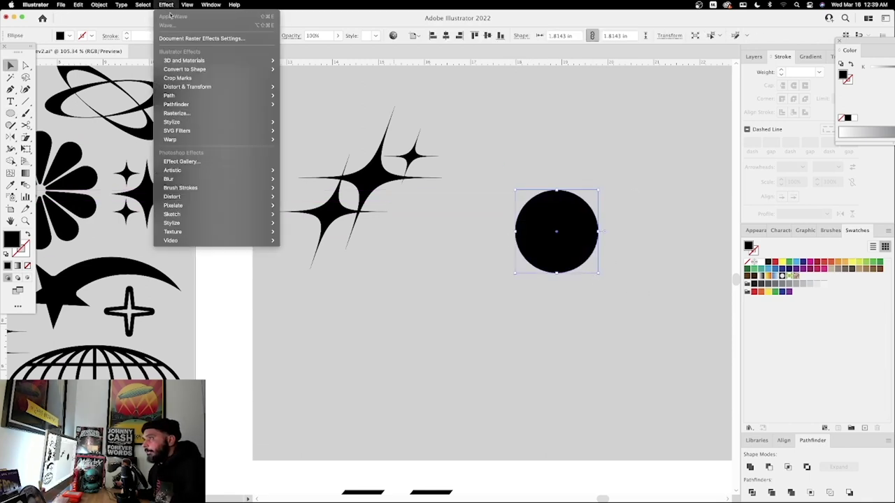
mouse_move(188, 144)
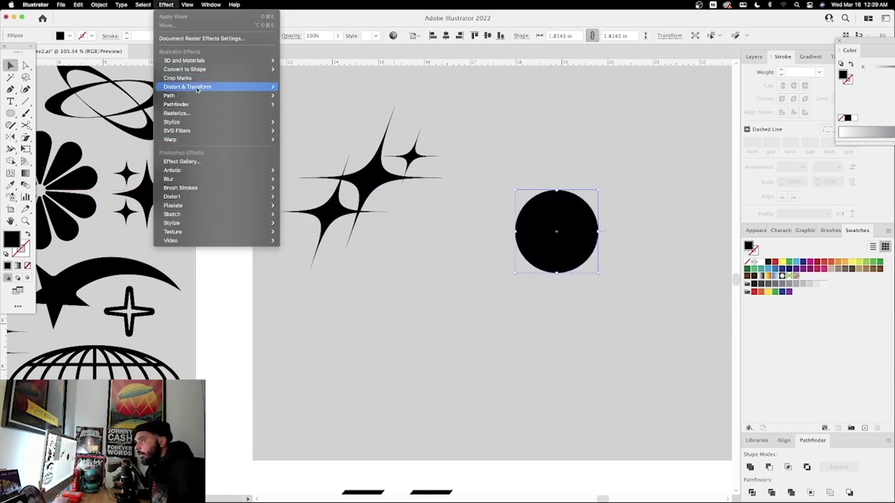
mouse_move(198, 88)
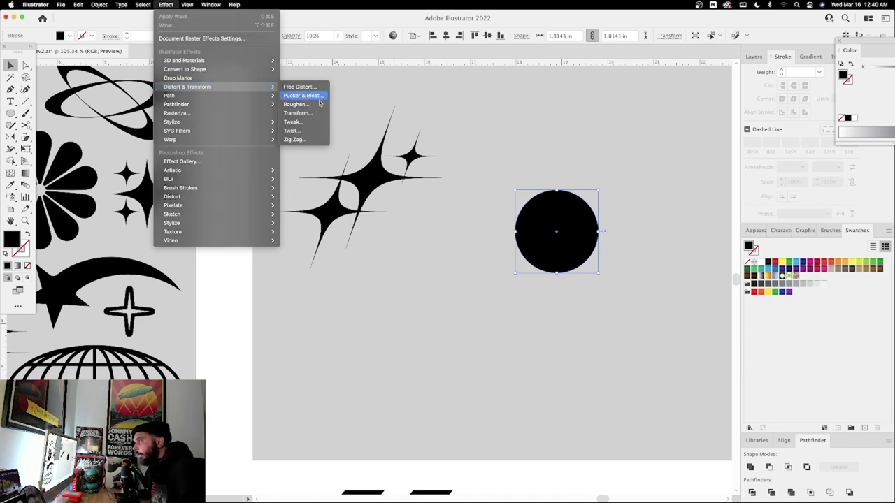
click(305, 98)
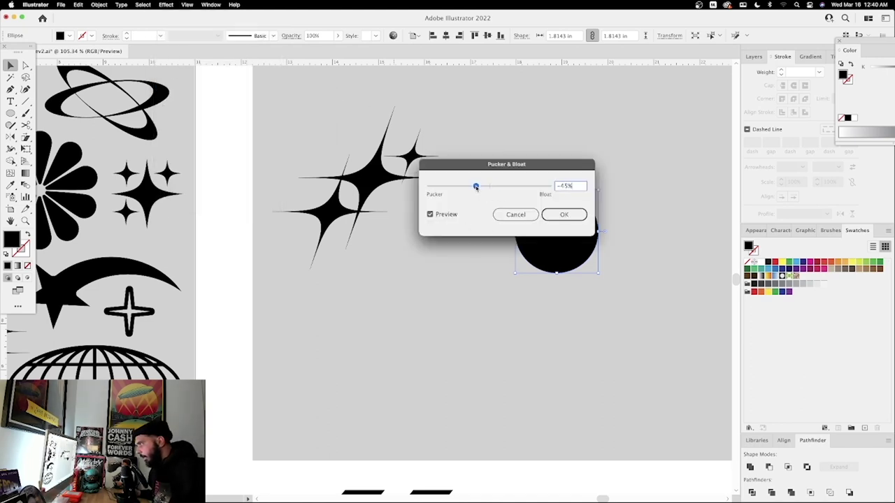
drag(476, 187, 473, 187)
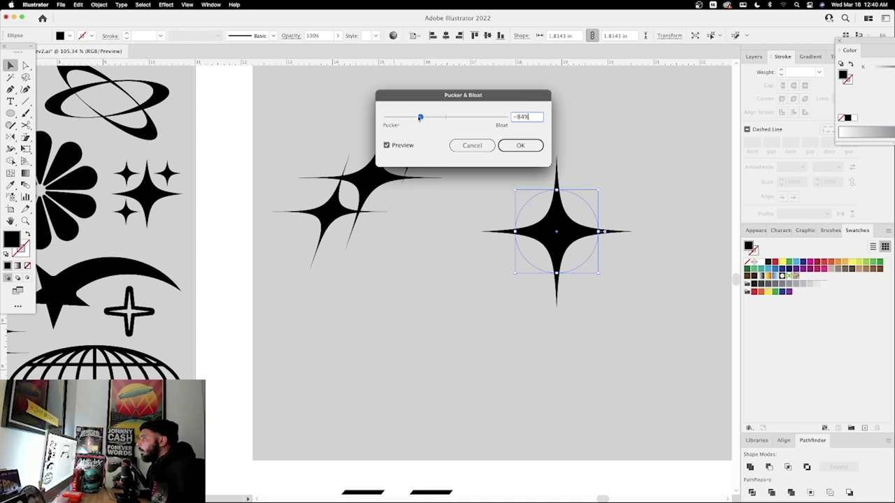
drag(419, 117, 417, 118)
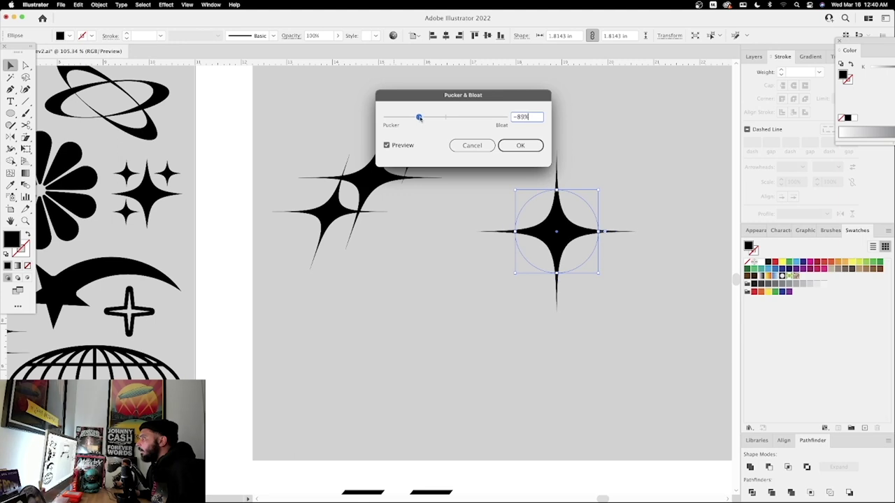
click(521, 145)
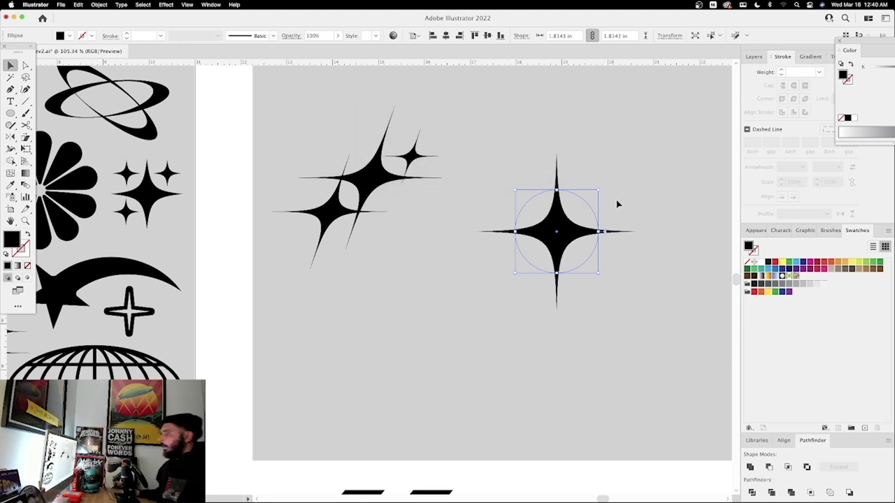
Step: Add two small copies of the sparkle, one at its upper right and one at its lower left
click(655, 192)
drag(560, 238, 617, 177)
drag(658, 128, 526, 263)
Step: Shear the three new sparkles together so their vertical points lean right like the reference cluster
drag(644, 164, 490, 365)
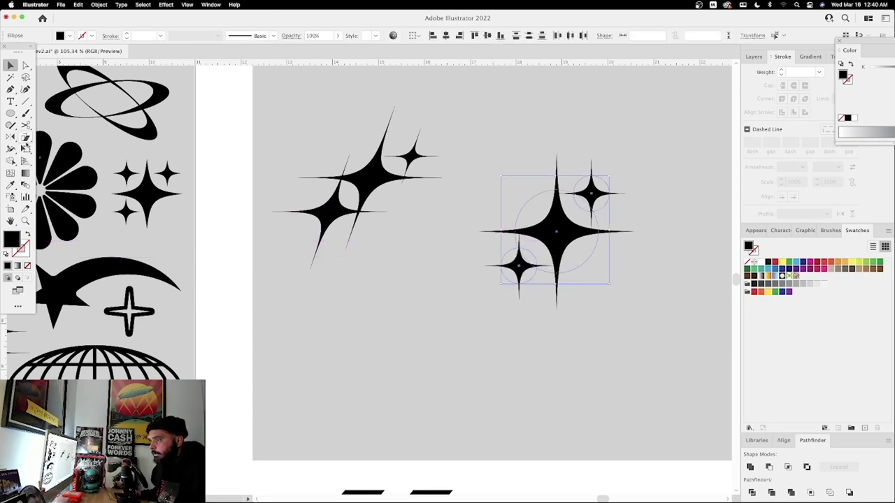
click(25, 139)
drag(581, 138, 629, 143)
key(v)
click(692, 241)
Step: Draw a black circle about 1.61 in across above the new slanted sparkle cluster
drag(483, 85, 255, 289)
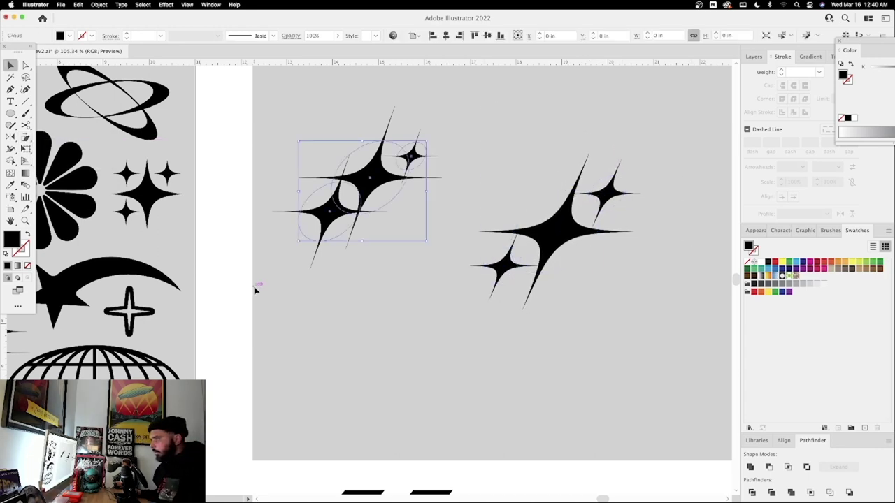
scroll(566, 252, up, 3)
drag(551, 298, 583, 109)
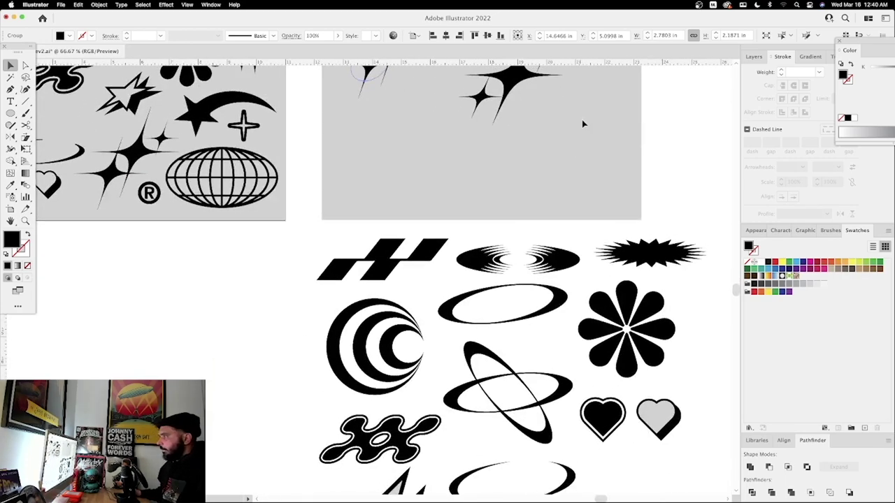
key(super+minus)
drag(527, 245, 515, 122)
drag(484, 217, 413, 157)
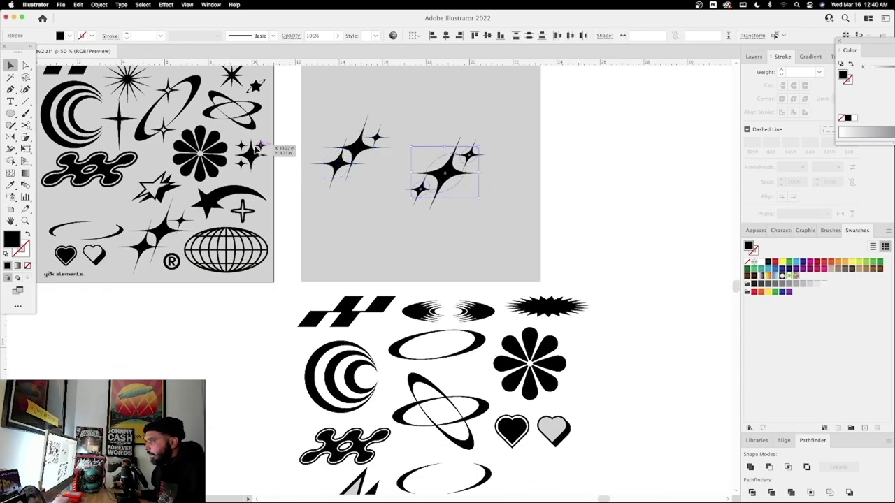
drag(427, 102, 406, 157)
drag(405, 158, 485, 175)
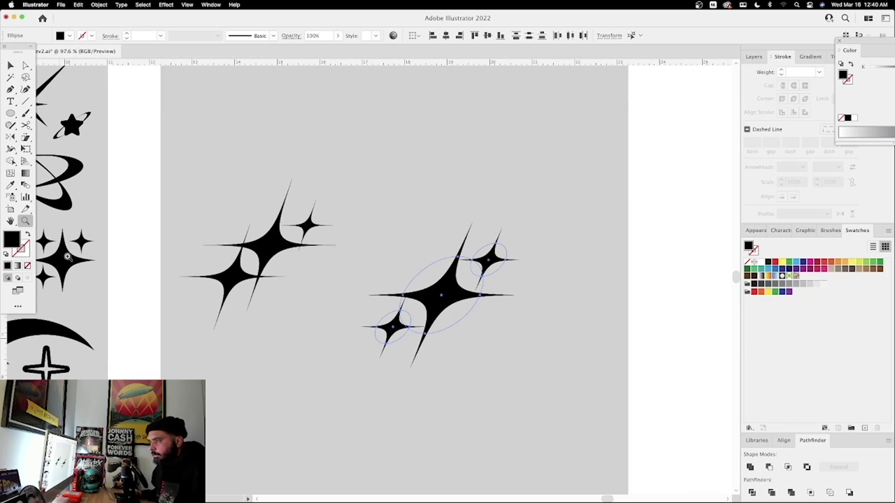
click(11, 113)
drag(394, 116, 463, 185)
Step: Turn the new circle into an upright four-point sparkle with a Pucker & Bloat effect of -65%
click(165, 4)
click(166, 5)
click(167, 4)
mouse_move(186, 88)
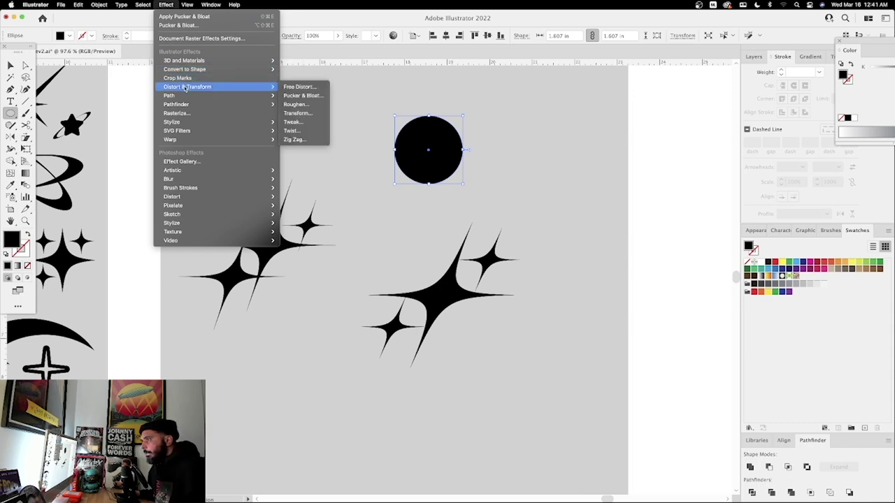
click(320, 101)
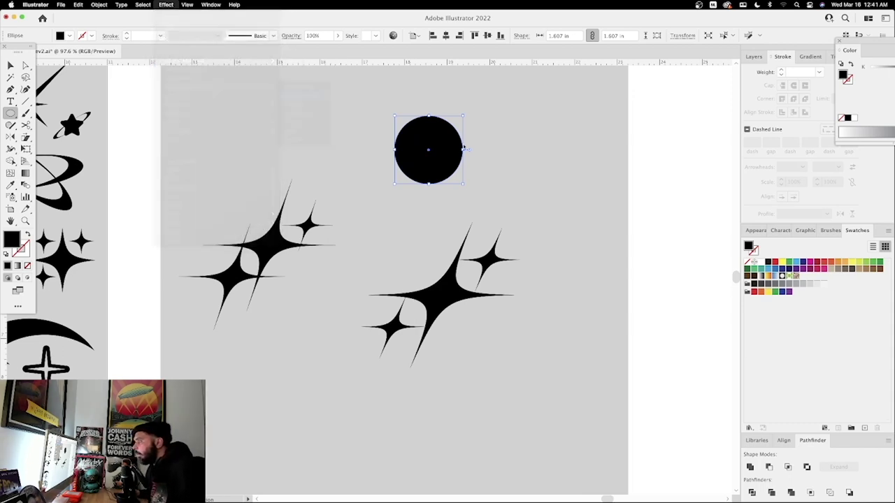
drag(469, 105, 581, 119)
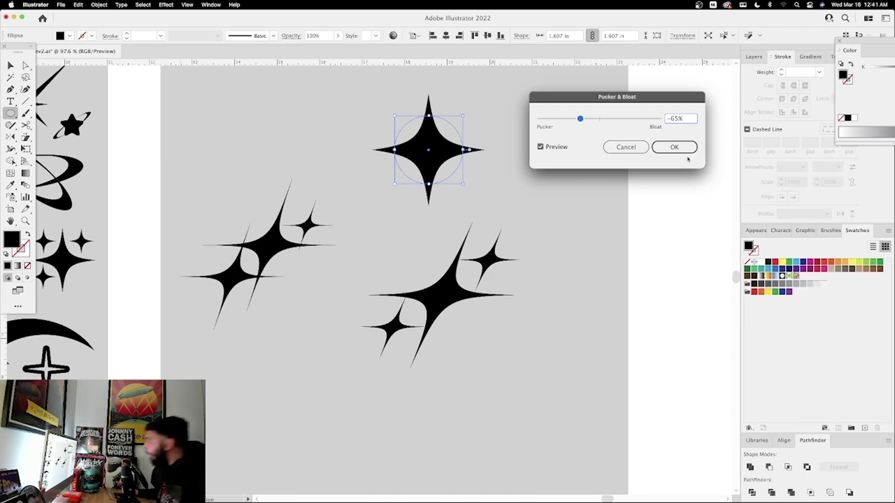
click(688, 149)
Step: Add two small copies of the upright sparkle, about 0.62 in across, at its upper right and upper left
key(v)
click(552, 175)
scroll(551, 179, up, 2)
drag(462, 183, 541, 134)
drag(545, 81, 424, 147)
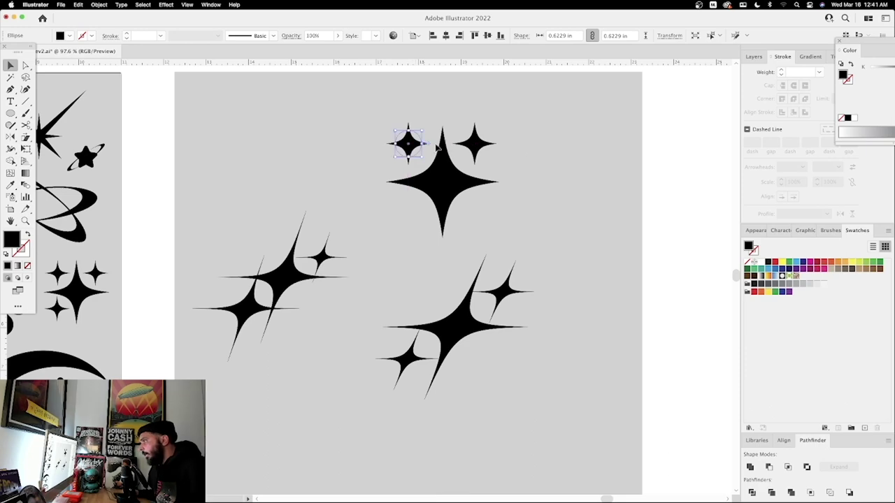
Step: Delete the reference cluster of slanted sparkles from the practice artboard
click(522, 218)
key(super+minus)
key(super+minus)
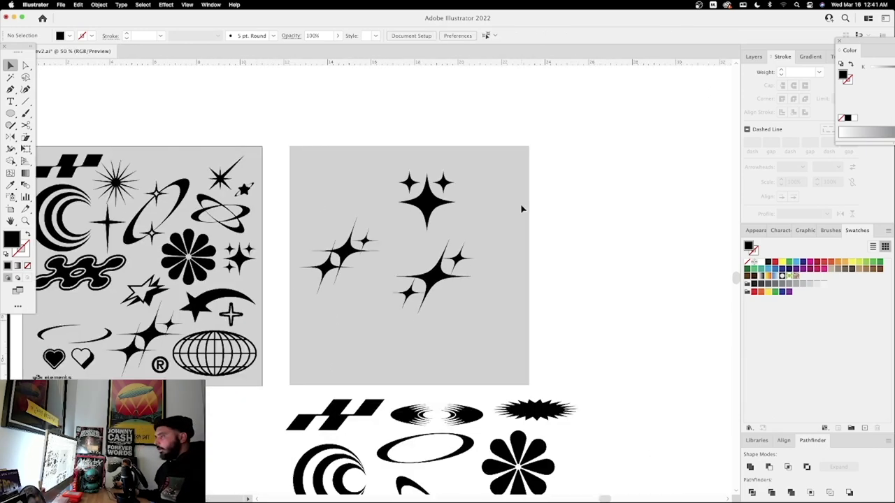
drag(507, 249, 531, 160)
click(371, 162)
key(Delete)
Step: Move both new sparkle clusters off the practice artboard, beside the hearts among the finished shapes
drag(391, 95, 493, 194)
drag(493, 194, 599, 449)
drag(452, 138, 543, 285)
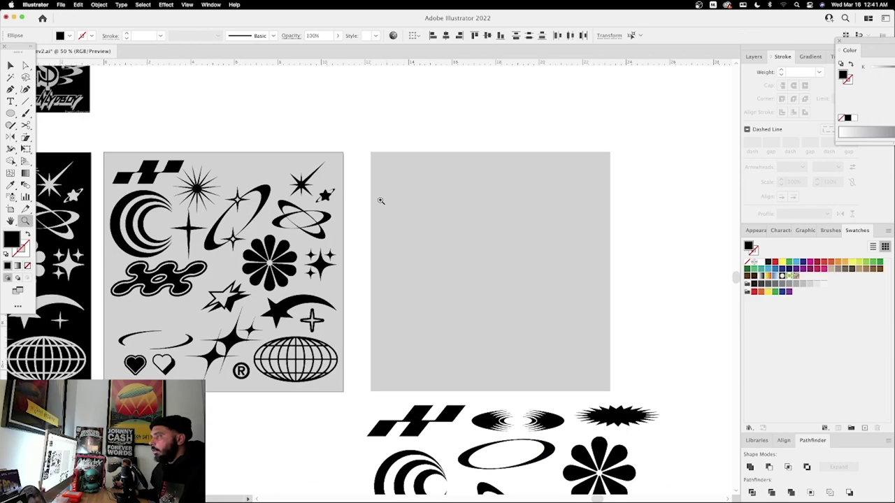
drag(390, 201, 420, 203)
drag(437, 252, 557, 194)
drag(678, 260, 580, 158)
key(super+minus)
drag(614, 447, 177, 170)
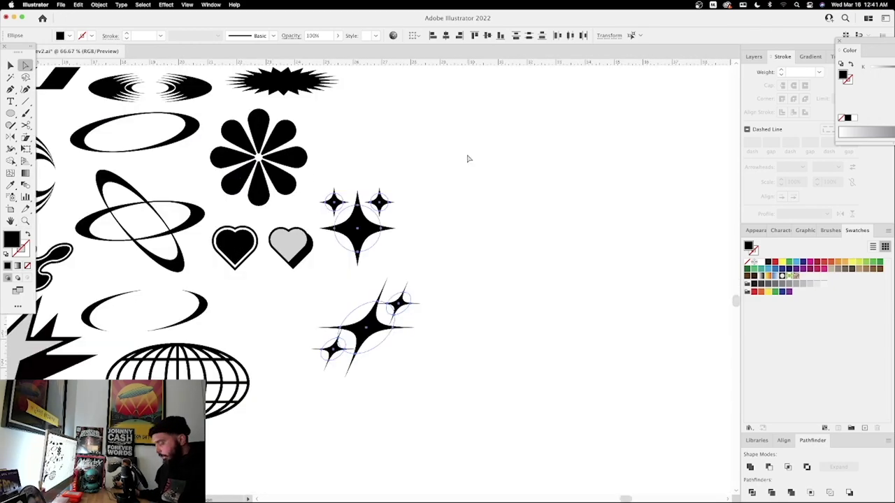
Step: Copy the tilted elliptical ring from the finished shapes onto the practice artboard and rotate it to a steep diagonal
key(super+minus)
drag(375, 168, 503, 189)
drag(307, 105, 467, 333)
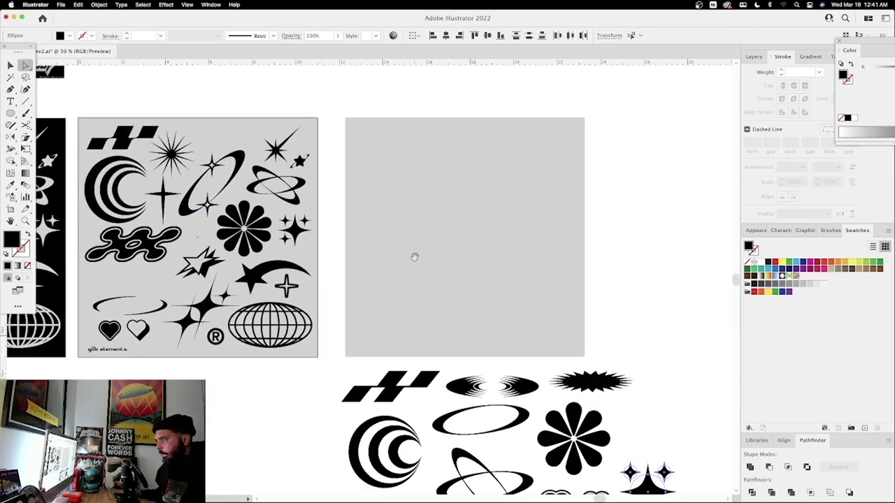
scroll(412, 261, down, 3)
scroll(412, 260, right, 2)
key(v)
drag(473, 359, 498, 88)
click(587, 141)
drag(535, 122, 542, 191)
key(z)
drag(435, 158, 526, 119)
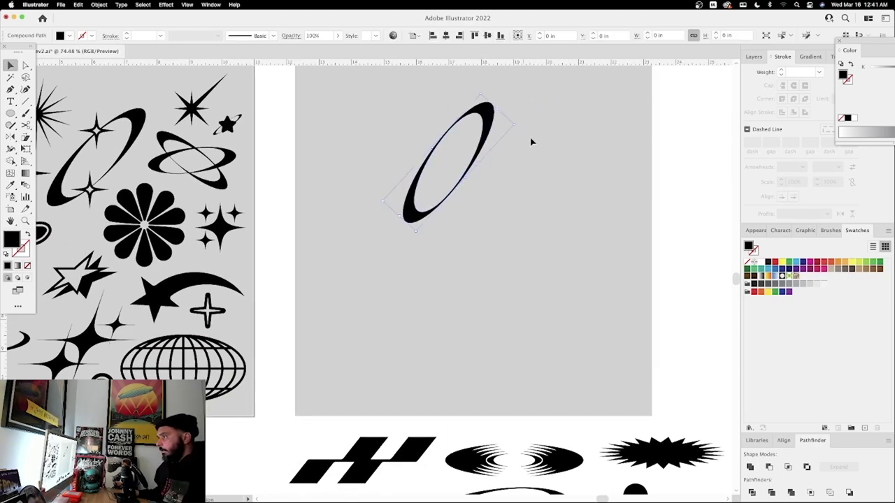
Step: Copy the large upright sparkle from the finished shapes onto the practice artboard, to the lower right of the ring
scroll(529, 138, down, 8)
scroll(534, 266, right, 3)
drag(661, 344, 399, 90)
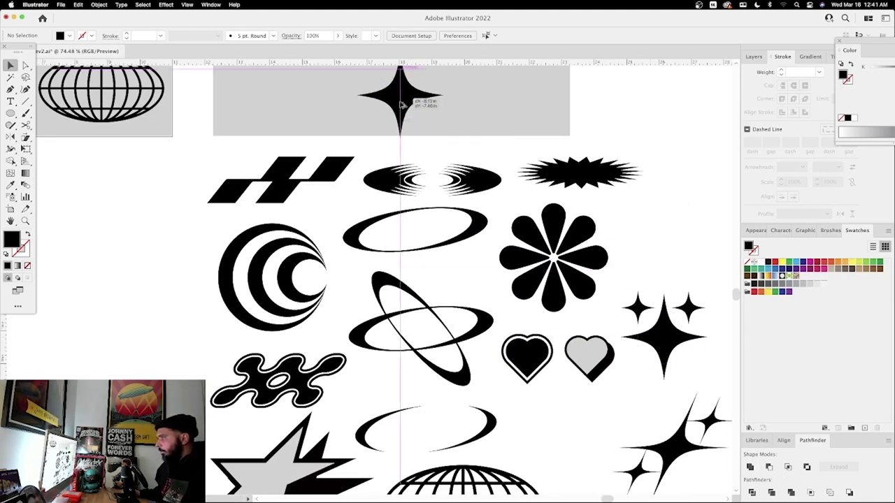
scroll(400, 90, up, 8)
drag(413, 379, 451, 218)
Step: Fill the copied sparkle with the light grey sampled from the artboard background
click(27, 236)
key(super+z)
key(i)
click(534, 244)
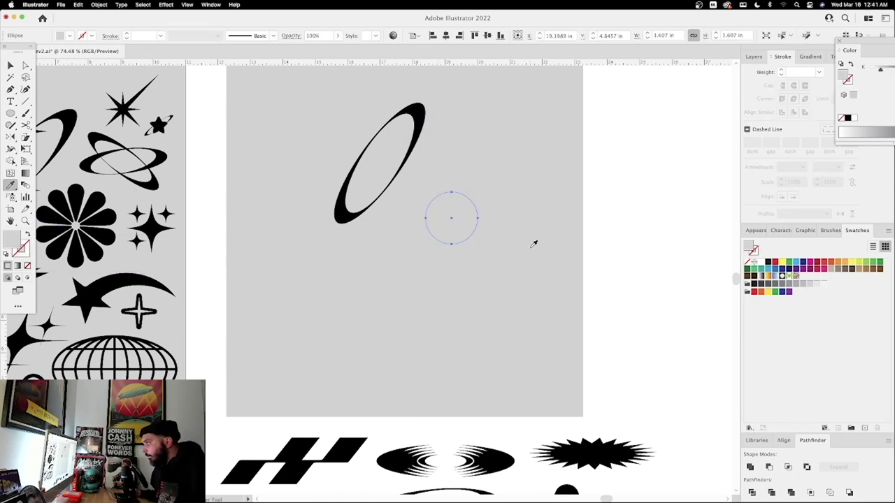
Step: Give the grey sparkle a black (000000) stroke with a weight of 10 pt
key(v)
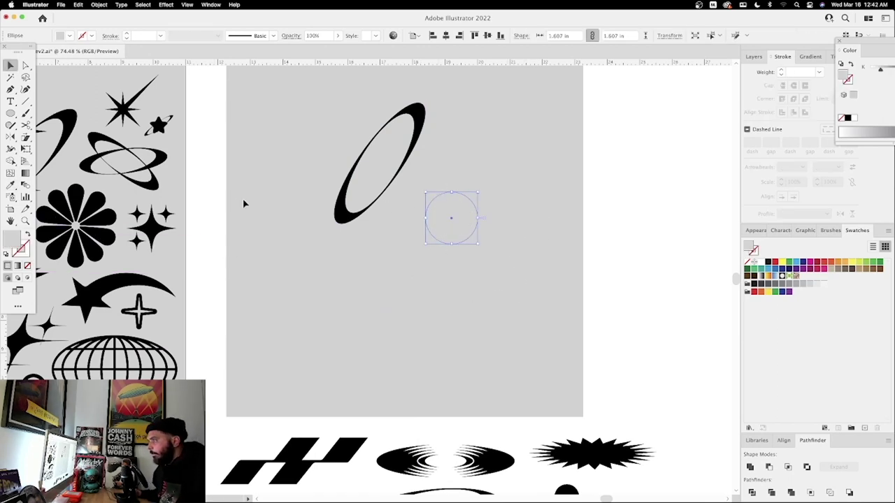
double_click(24, 246)
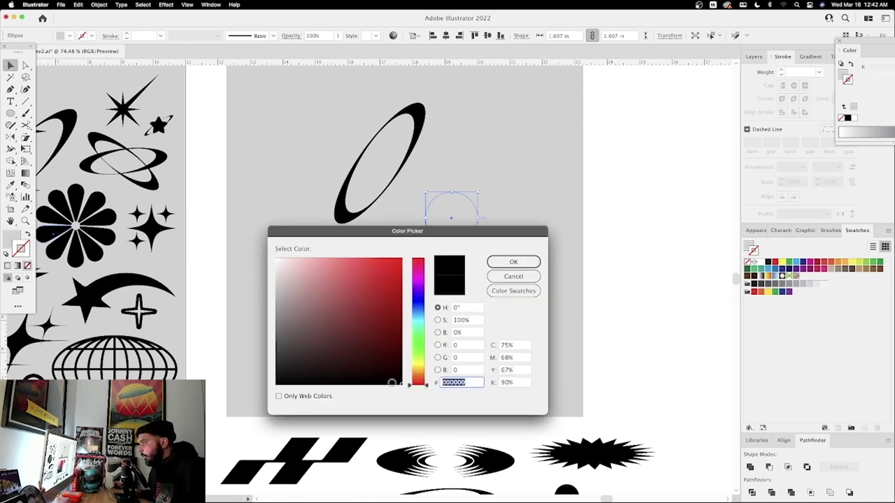
click(514, 262)
click(782, 71)
click(782, 71)
click(781, 71)
click(782, 70)
click(782, 71)
click(782, 71)
click(782, 71)
click(782, 70)
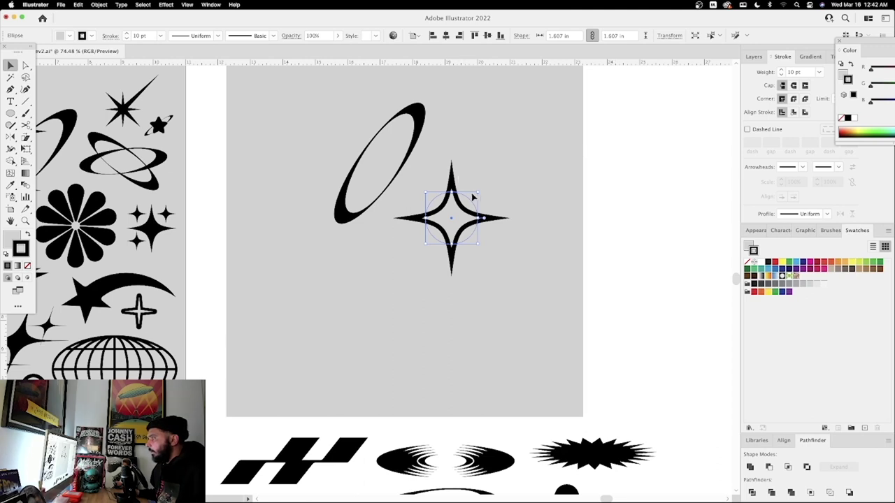
Step: Shrink the outlined sparkle to a base size of about 0.68 in and set its stroke to 6 pt
drag(479, 191, 467, 207)
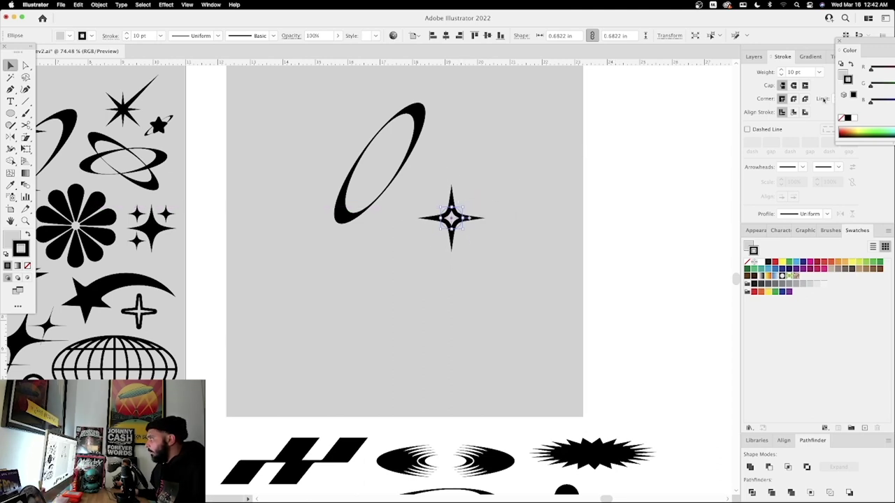
click(780, 75)
click(780, 75)
Step: Place outlined sparkles on the upper and lower parts of the ring, each with a base size of about 0.58 in
click(509, 212)
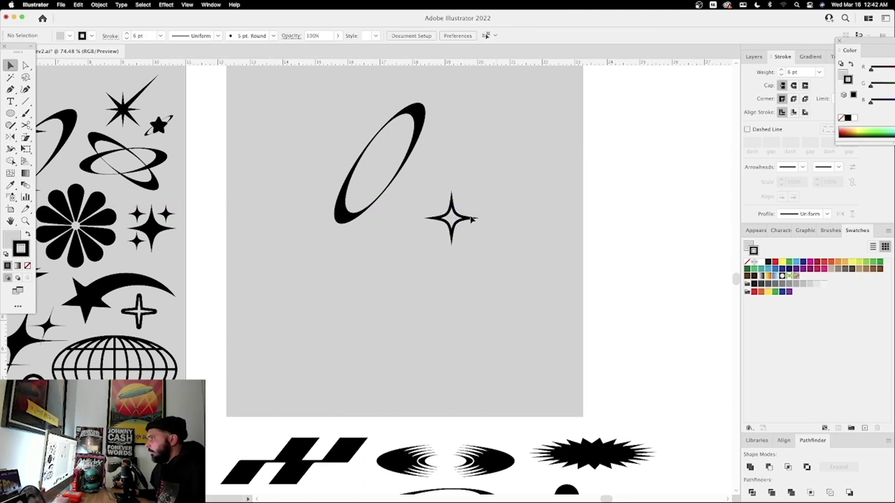
drag(458, 224, 390, 196)
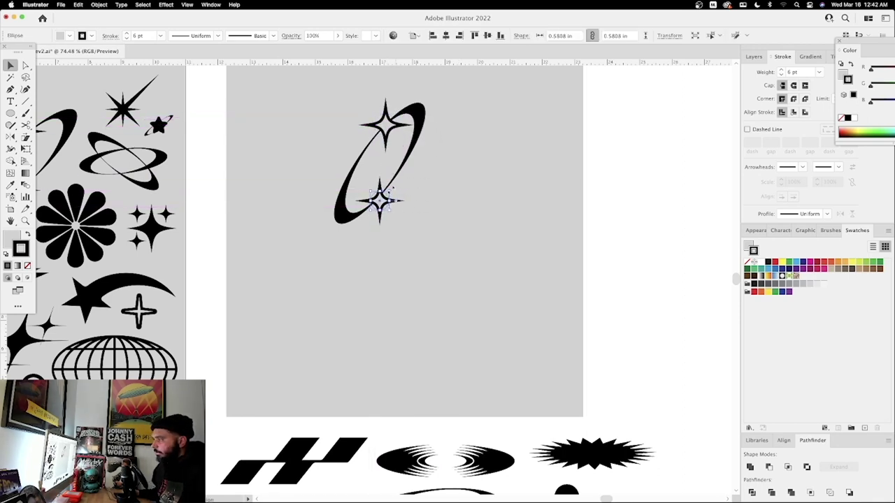
click(463, 88)
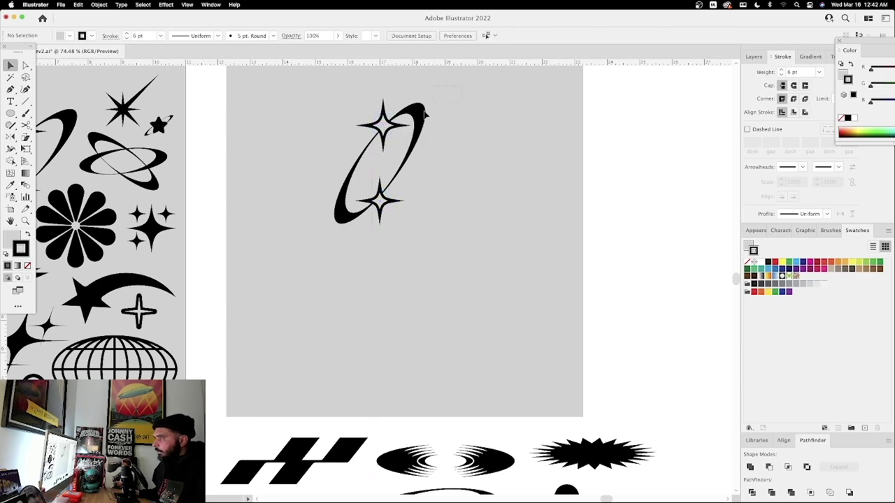
Step: Move the ring with its two outlined sparkles off the practice artboard
drag(463, 88, 349, 240)
key(super+minus)
key(super+minus)
drag(416, 311, 456, 152)
drag(435, 115, 664, 350)
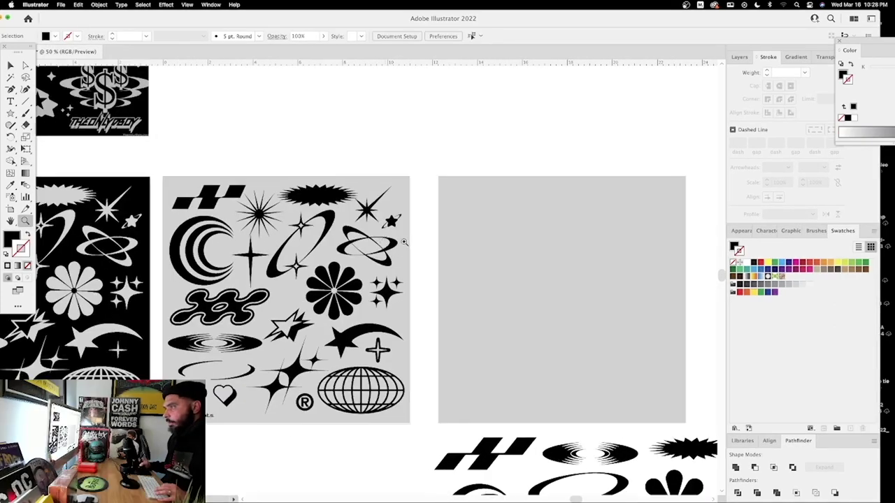
Step: Copy the eight-point star with the long diagonal ray from the reference sheet onto the practice artboard
scroll(452, 244, up, 3)
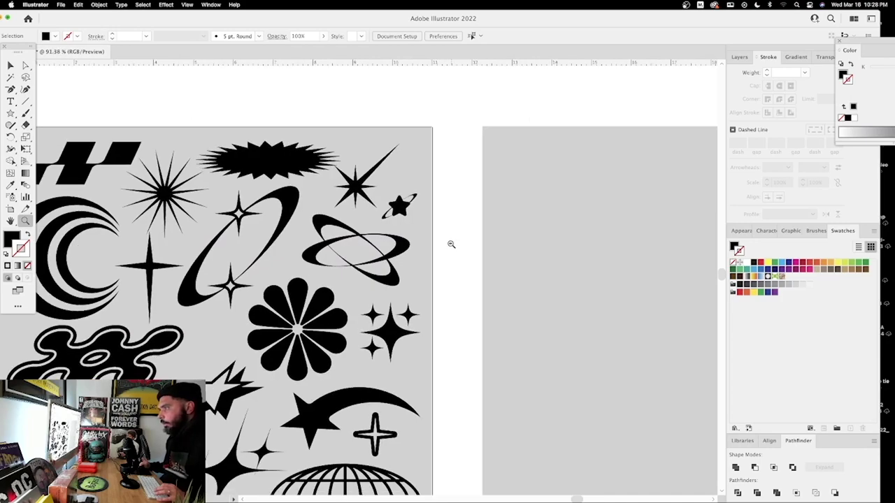
scroll(448, 241, up, 2)
drag(375, 213, 451, 220)
drag(228, 188, 644, 188)
key(super+minus)
key(super+minus)
drag(340, 304, 284, 224)
drag(283, 224, 355, 224)
key(v)
click(72, 114)
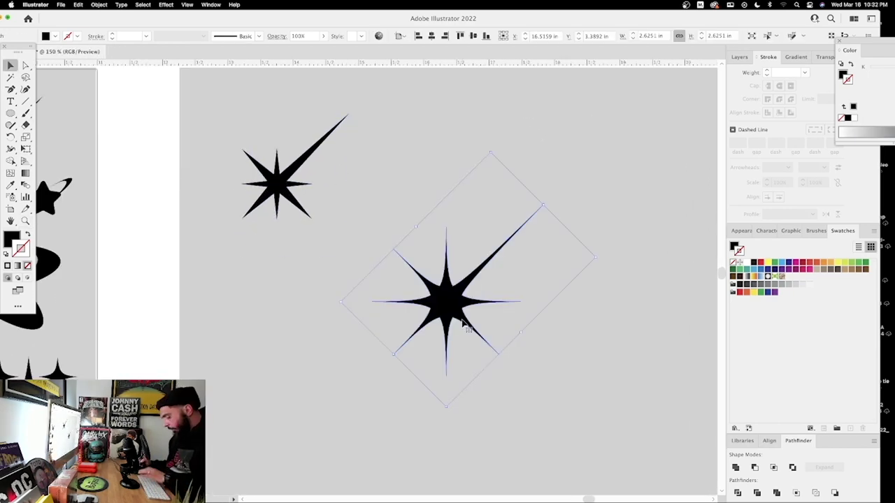
Step: Delete the larger trial star with the long diagonal ray, keeping the reference star on the artboard
key(Delete)
drag(286, 224, 262, 218)
key(z)
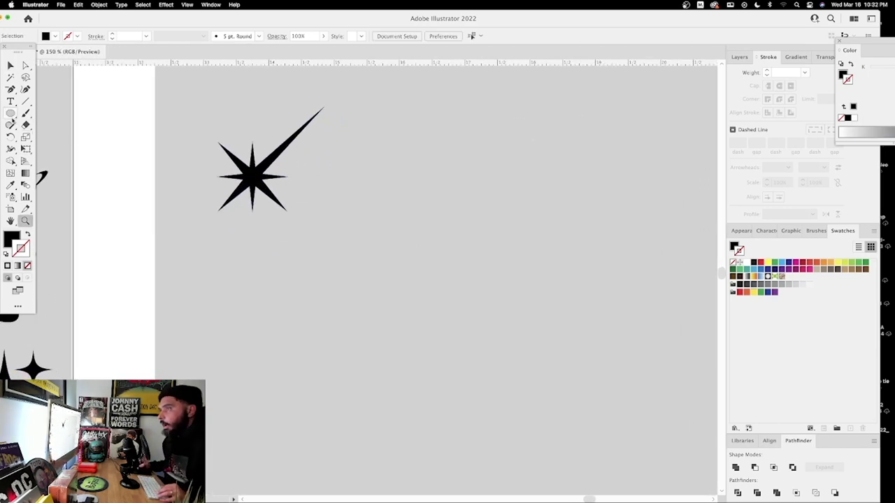
Step: Draw a black four-point star with long, thin rays beside the reference star and scale it to about 2.83 in square
drag(10, 113, 61, 161)
drag(383, 258, 420, 308)
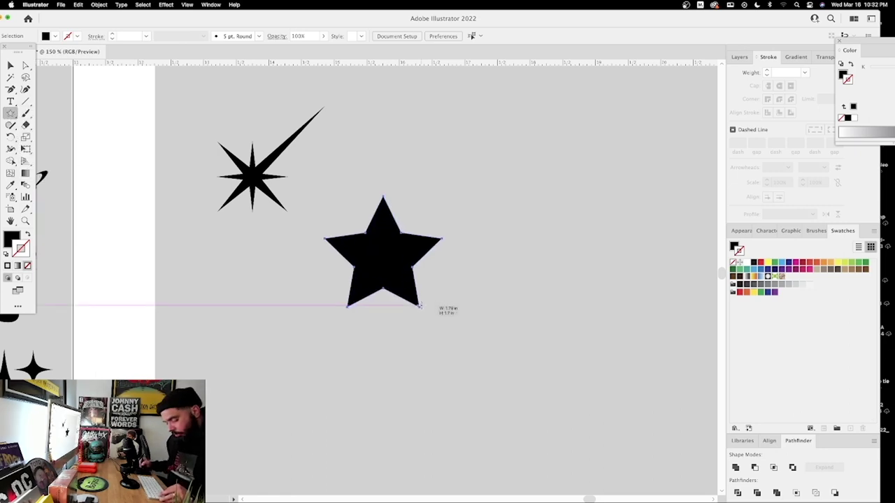
drag(420, 306, 436, 328)
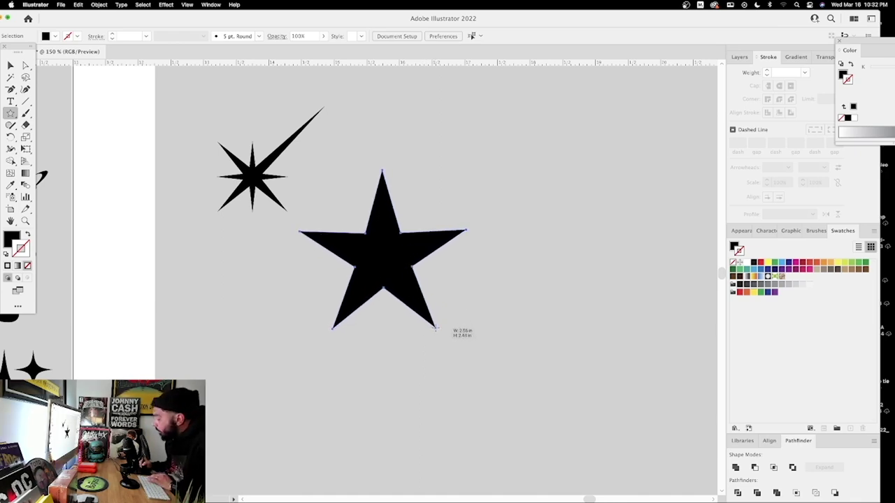
drag(436, 328, 431, 287)
key(Down)
key(Down)
key(Up)
key(Up)
key(Up)
key(Up)
key(Up)
key(Up)
key(Up)
key(Up)
key(Up)
key(Up)
key(Up)
key(Down)
key(Down)
key(Down)
key(Down)
key(Down)
key(Down)
key(Down)
key(Down)
key(Down)
key(Down)
key(Down)
key(Up)
key(Up)
key(Up)
key(Down)
key(Down)
key(Down)
key(Up)
key(Up)
key(Up)
key(Down)
key(Down)
key(Down)
key(Up)
key(Up)
key(Up)
key(Up)
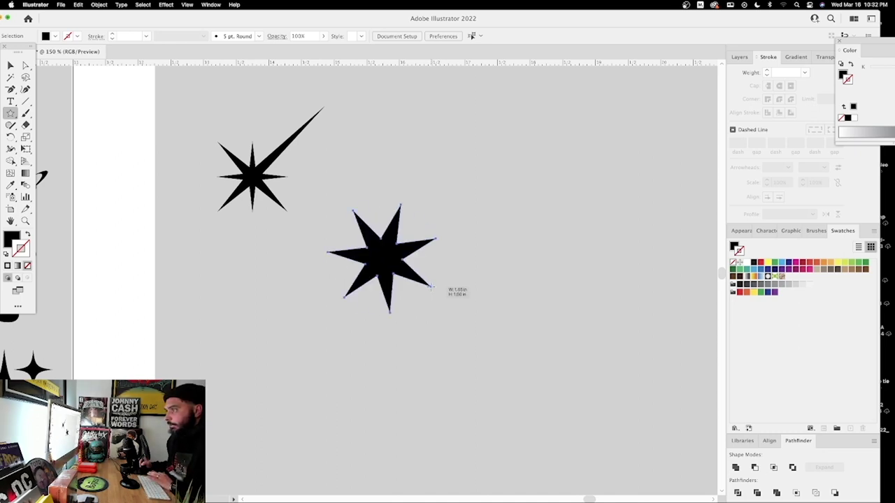
key(Up)
key(Up)
key(Up)
drag(432, 286, 580, 282)
key(Down)
key(Down)
key(Down)
key(Down)
key(Down)
key(Down)
key(Down)
key(Up)
key(Up)
key(Up)
key(Up)
key(Up)
key(Down)
key(Down)
key(Down)
key(Down)
key(Down)
key(Up)
key(Up)
key(Up)
key(Up)
key(Up)
key(Down)
key(Down)
key(Down)
key(Down)
key(Down)
key(Up)
key(Up)
key(Up)
key(Up)
key(Up)
key(Up)
key(Up)
key(Down)
key(Down)
key(Down)
key(Down)
key(Down)
key(Down)
key(Down)
key(Up)
key(Up)
key(Up)
key(Up)
key(Up)
key(Down)
key(Down)
key(Down)
key(Down)
key(v)
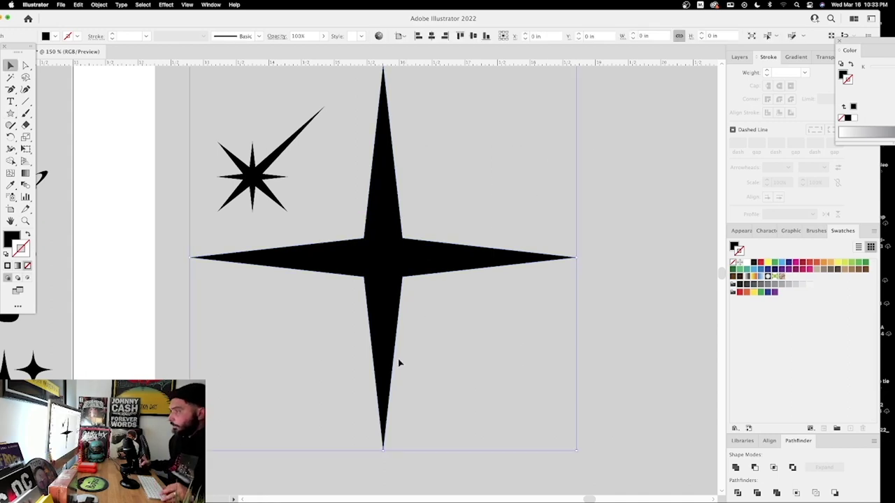
drag(577, 451, 472, 344)
drag(380, 249, 411, 277)
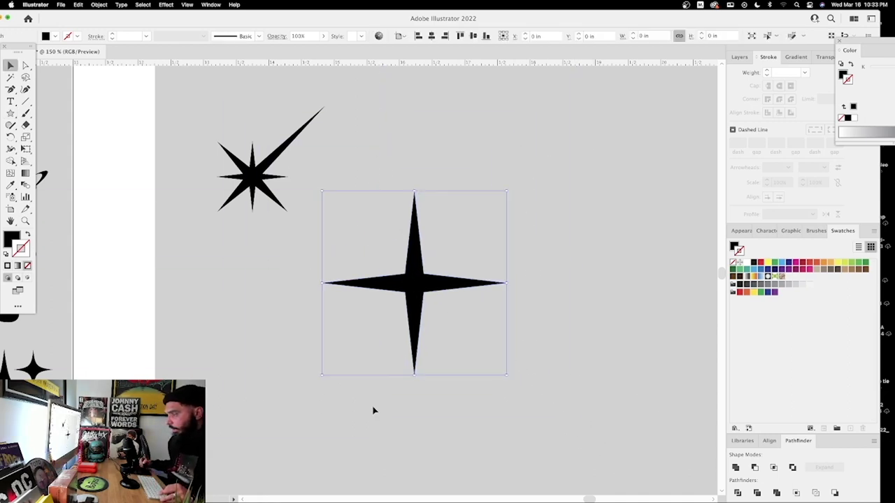
Step: Overlay a copy of the four-point star rotated 45° about its centre and unite both into one eight-point shape
key(super)
key(super+shift+b)
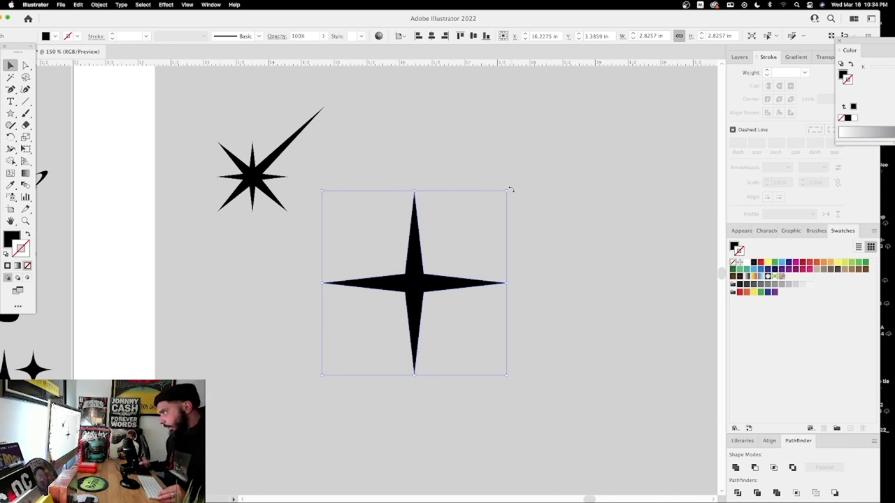
drag(511, 190, 551, 257)
drag(579, 190, 455, 301)
key(super+g)
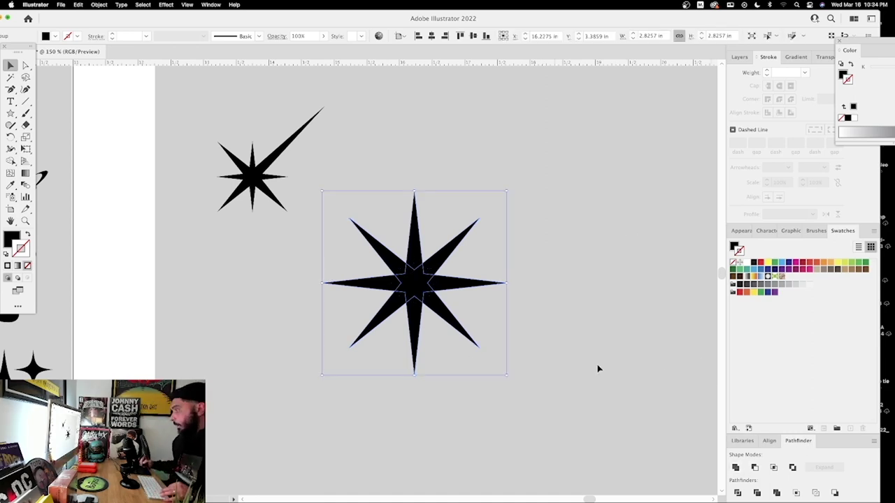
click(737, 467)
Step: Stretch the tip of the eight-point star's upper-right ray diagonally outward into a long ray
key(a)
drag(523, 180, 475, 241)
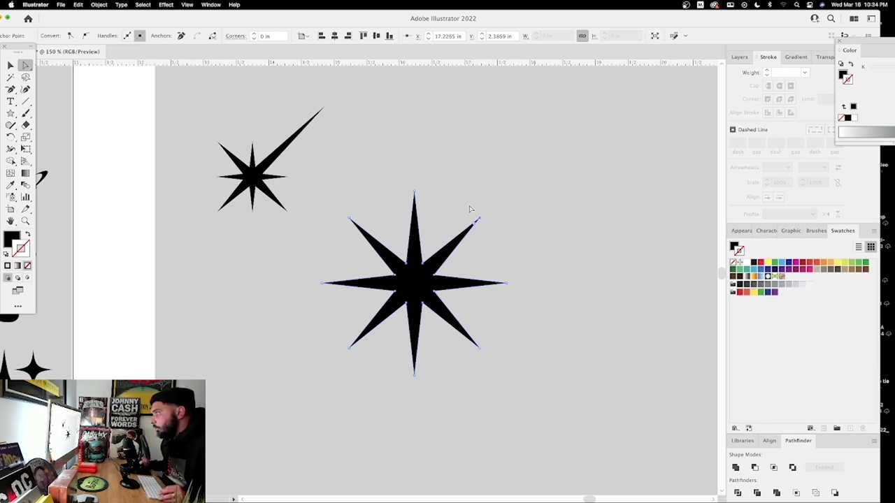
drag(480, 222, 595, 123)
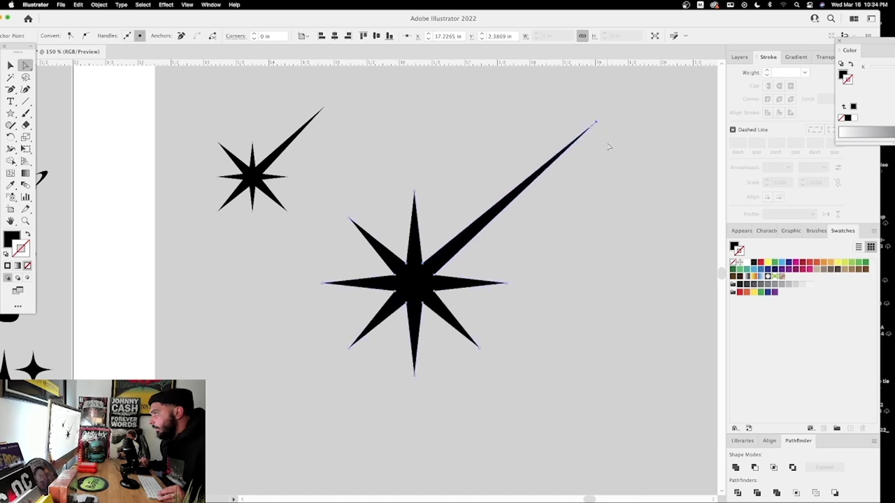
click(614, 196)
Step: Shift the two anchor points at the base of the long ray slightly outward to widen where it joins the star
key(super+minus)
key(super+minus)
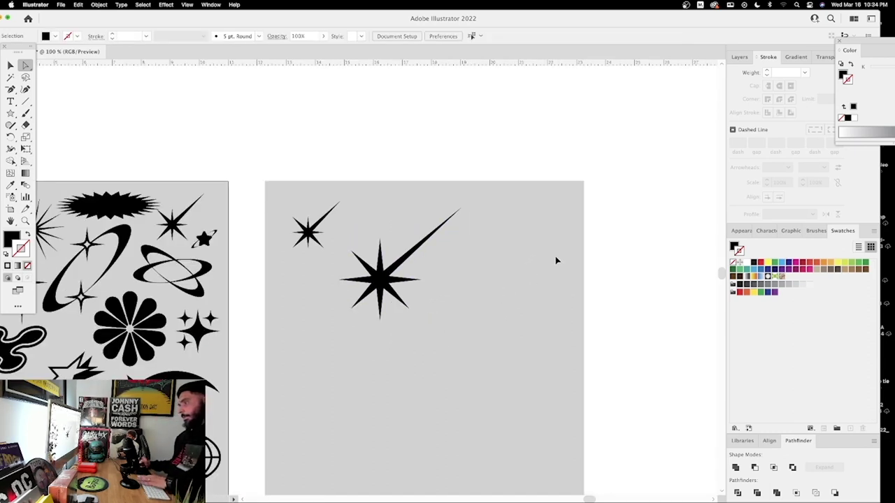
key(z)
drag(388, 283, 636, 293)
key(a)
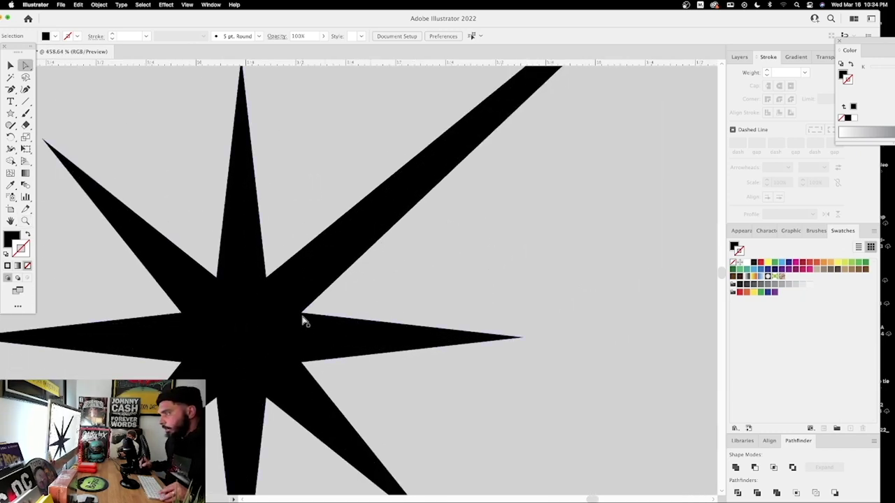
drag(303, 316, 312, 315)
drag(269, 279, 268, 267)
key(super+1)
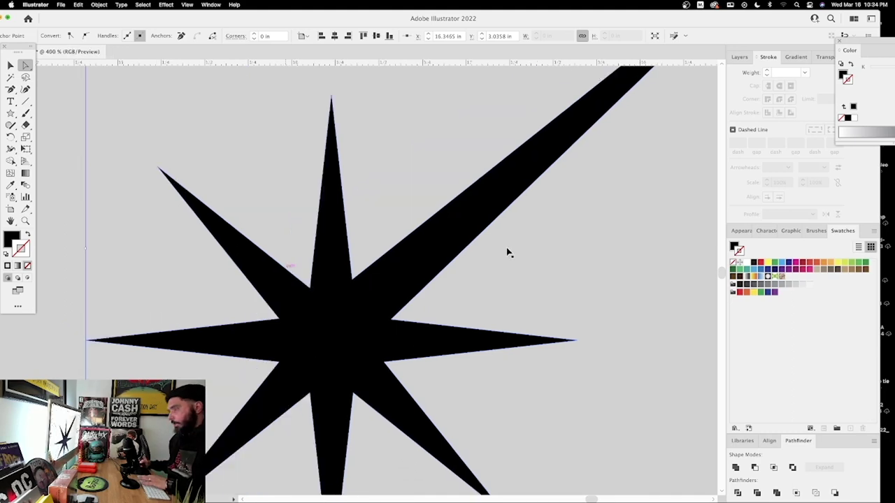
click(510, 249)
key(z)
click(360, 290)
key(a)
drag(362, 278, 368, 279)
Step: Scale the finished long-rayed star down and move it up beside the reference star, leaving the reference in its original place
key(super+0)
key(v)
click(370, 262)
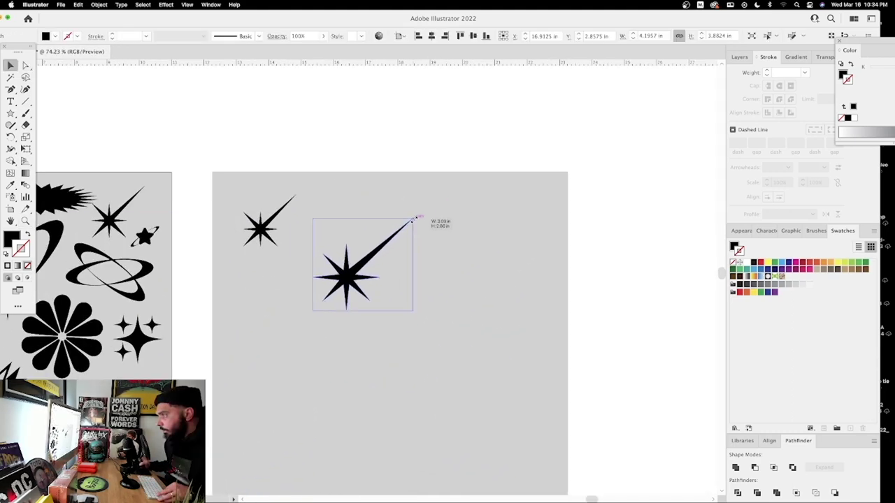
drag(368, 260, 366, 218)
drag(259, 220, 214, 171)
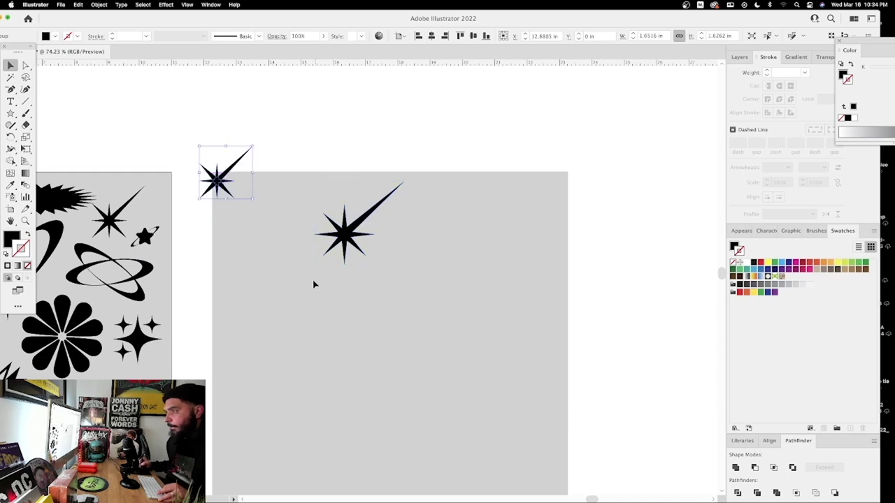
key(super+z)
click(314, 316)
Step: Look over the spare shapes below the artboard and the reference sheet for the next shape to recreate
drag(315, 321, 447, 223)
drag(483, 340, 457, 205)
drag(605, 401, 473, 214)
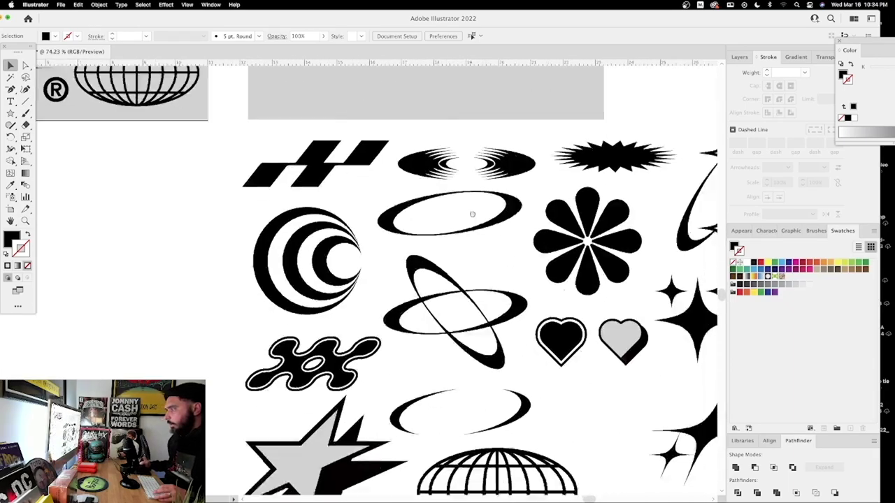
drag(564, 344, 451, 174)
drag(452, 91, 570, 399)
drag(238, 74, 356, 256)
drag(275, 212, 359, 274)
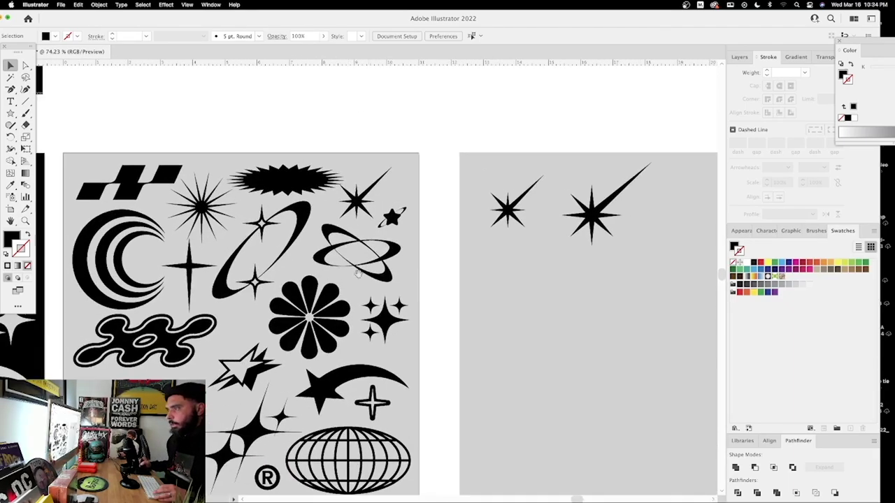
drag(268, 275, 260, 235)
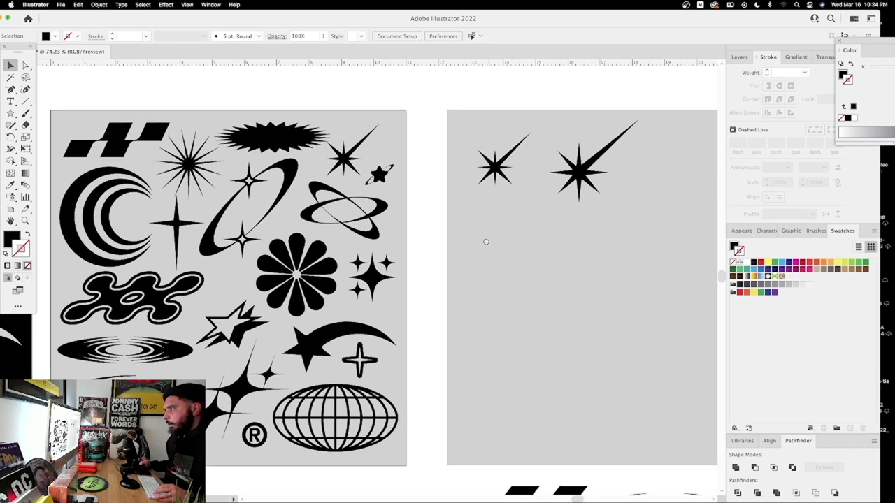
Step: Draw a four-point star about 2.61 in square on the empty area below the long-rayed stars
scroll(485, 240, up, 5)
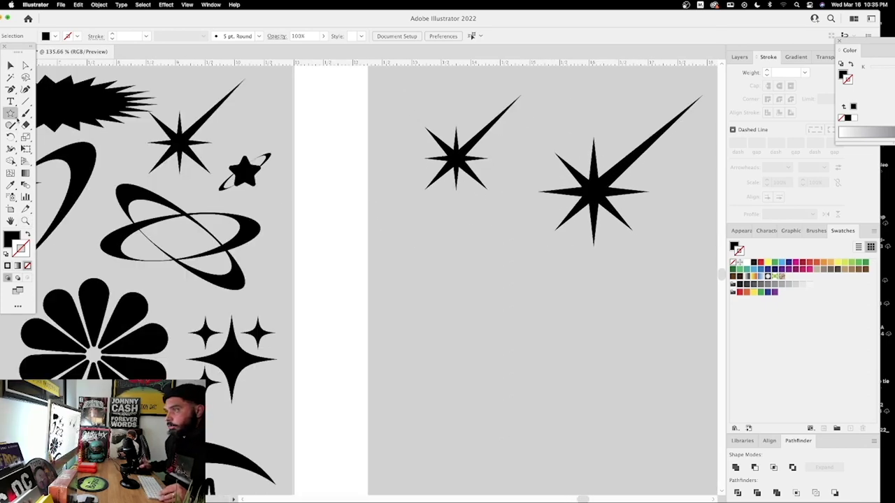
drag(502, 268, 516, 286)
drag(541, 331, 543, 335)
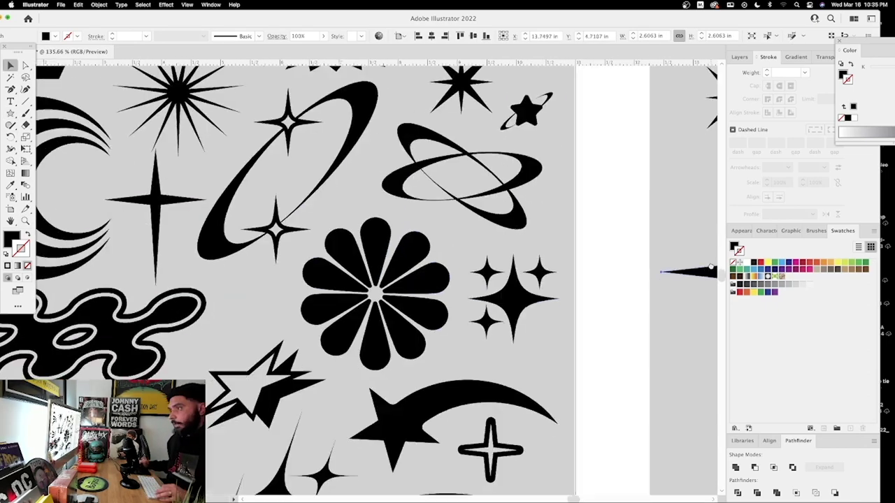
Step: Stretch the new four-point star's bottom tip straight down so the lower ray is much longer than the others
drag(712, 267, 615, 225)
key(a)
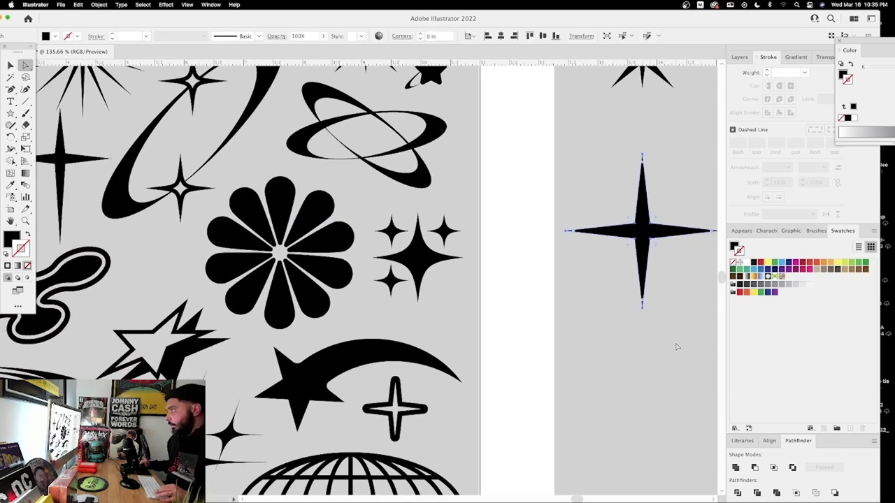
drag(676, 344, 620, 286)
scroll(621, 286, down, 3)
scroll(620, 286, right, 2)
drag(597, 253, 595, 335)
click(693, 199)
Step: Scale the four-point star with the long lower ray down proportionally
drag(697, 191, 591, 268)
key(v)
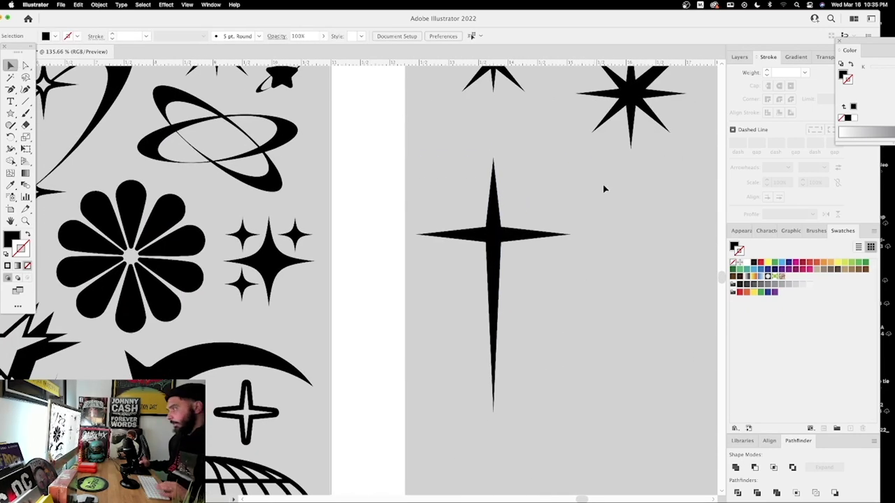
click(498, 232)
drag(570, 159, 501, 196)
scroll(534, 282, up, 4)
click(574, 308)
Step: Examine the outlined four-point sparkle beneath the shooting star on the reference sheet
scroll(538, 366, up, 3)
scroll(537, 366, right, 3)
drag(537, 366, 536, 302)
drag(301, 386, 327, 386)
drag(328, 386, 350, 265)
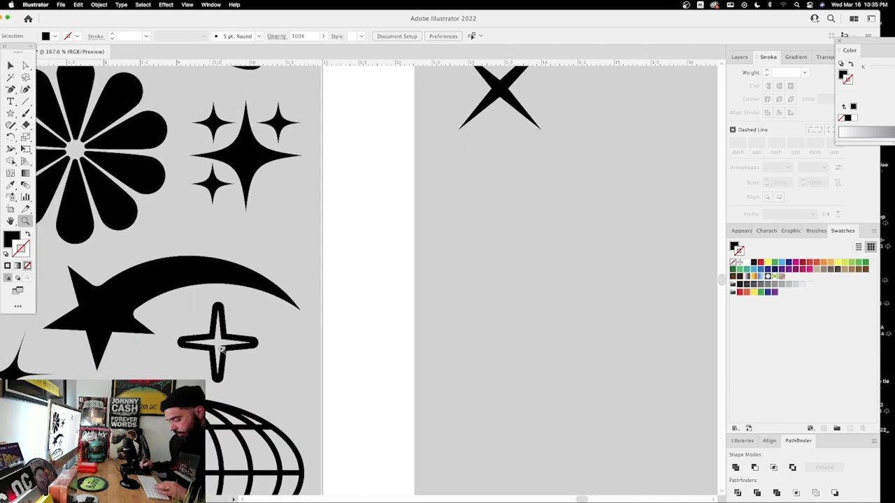
Step: Place a copy of the reference sheet's outlined four-point sparkle below the four-point star with the long ray
key(v)
drag(220, 348, 489, 221)
scroll(488, 221, up, 6)
scroll(489, 221, right, 5)
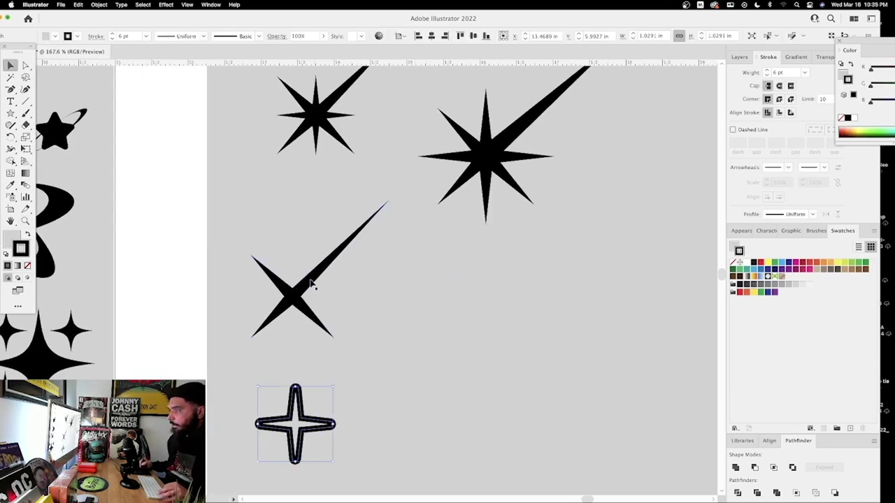
Step: Rotate the four-point star with the long ray so its long ray points horizontally right
click(316, 284)
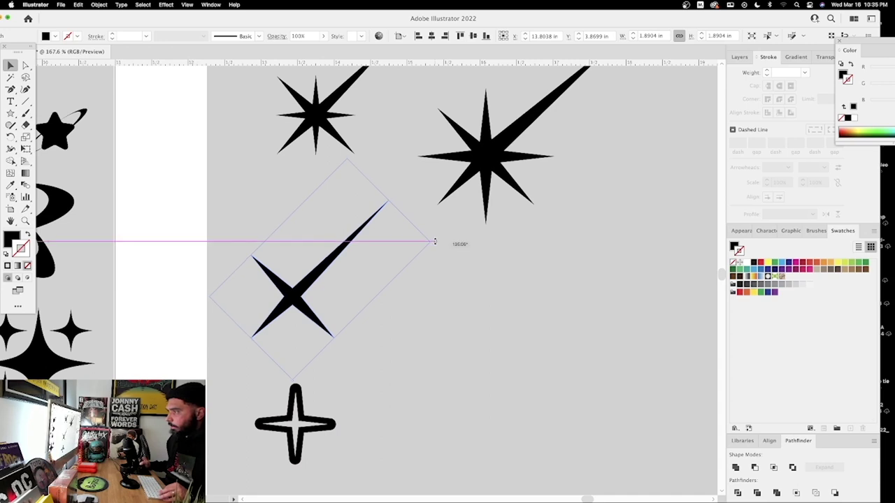
drag(434, 242, 399, 323)
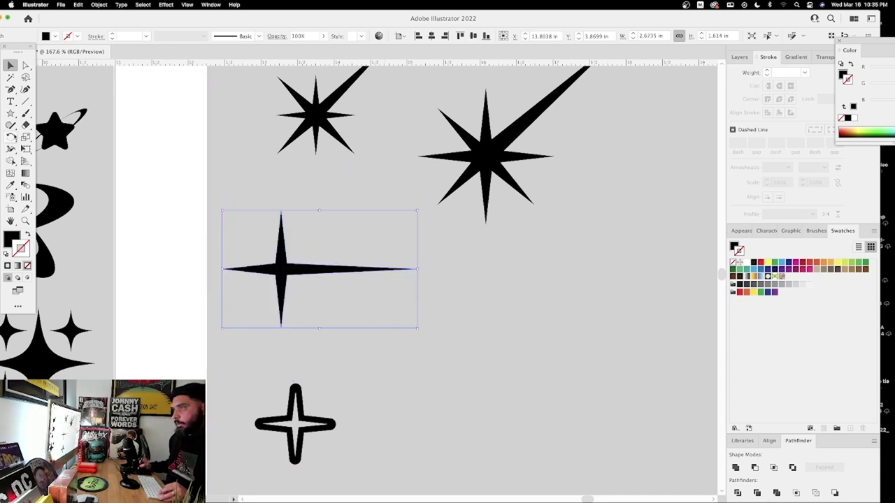
Step: Draw a four-point star about 2.06 in square beside the copied sparkle and shift it slightly down
click(10, 113)
drag(502, 314, 559, 365)
key(a)
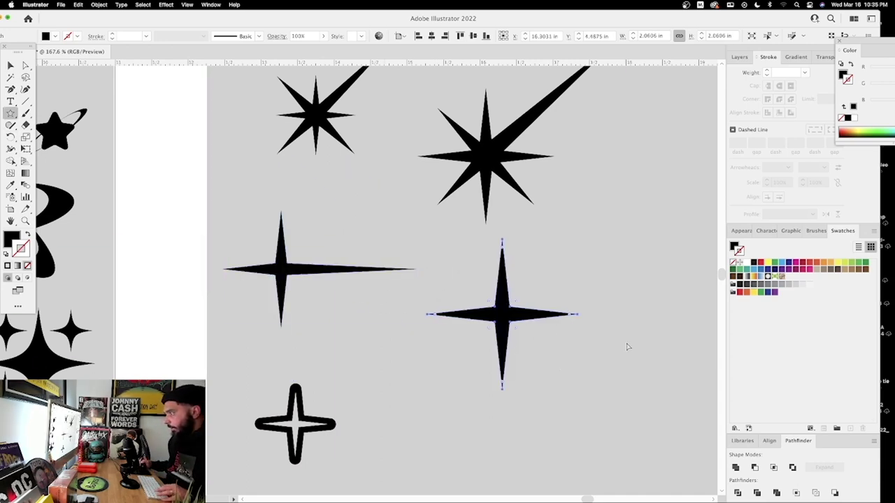
click(626, 346)
drag(502, 342, 500, 376)
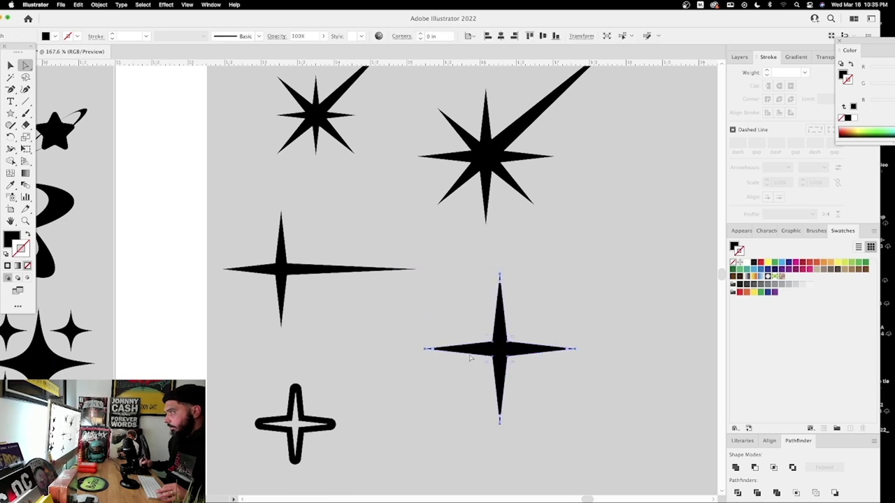
Step: Turn the new four-point star into an unfilled black outline with round caps and round joins
click(28, 235)
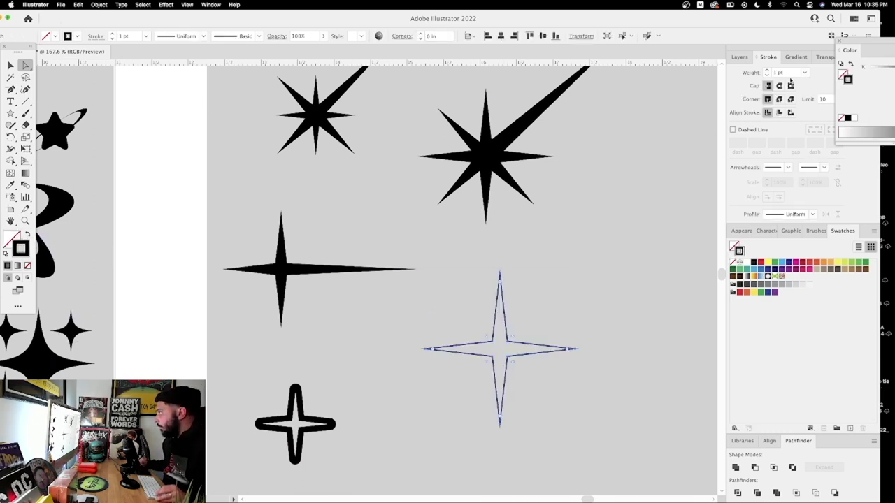
click(779, 98)
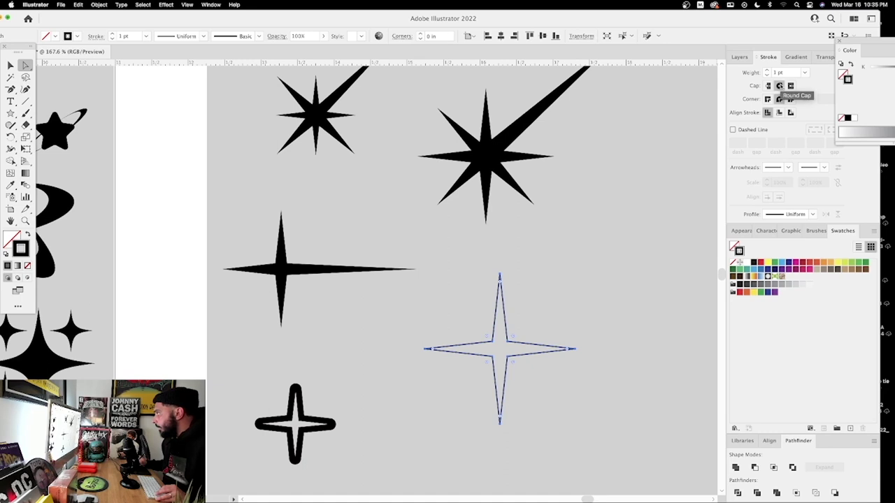
click(780, 86)
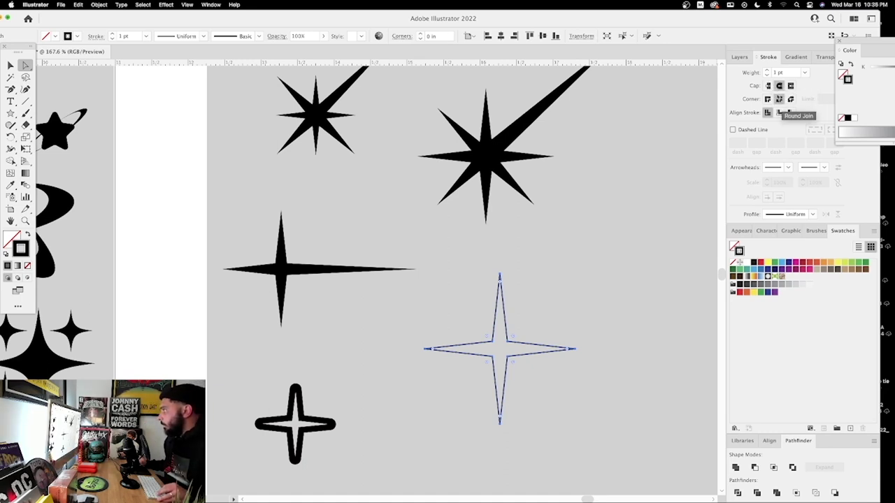
Step: Set the outlined four-point star's stroke weight to 6 pt
click(768, 71)
click(767, 71)
click(768, 71)
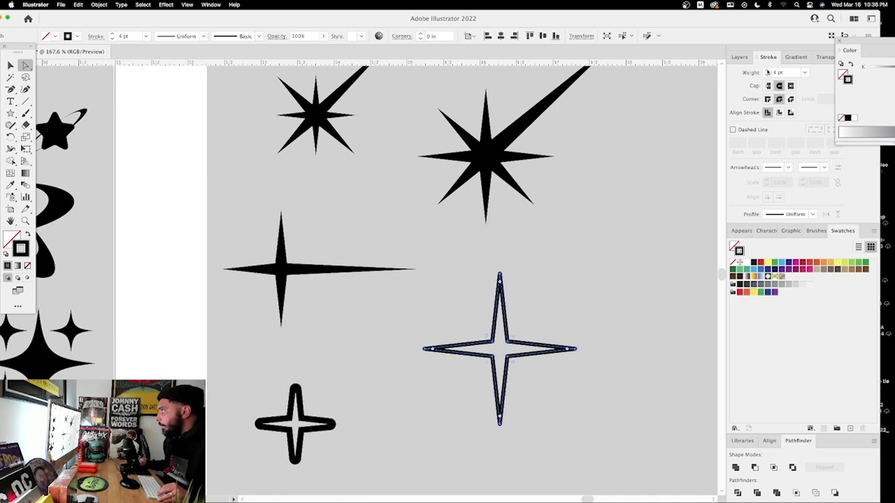
click(768, 71)
click(767, 71)
click(768, 70)
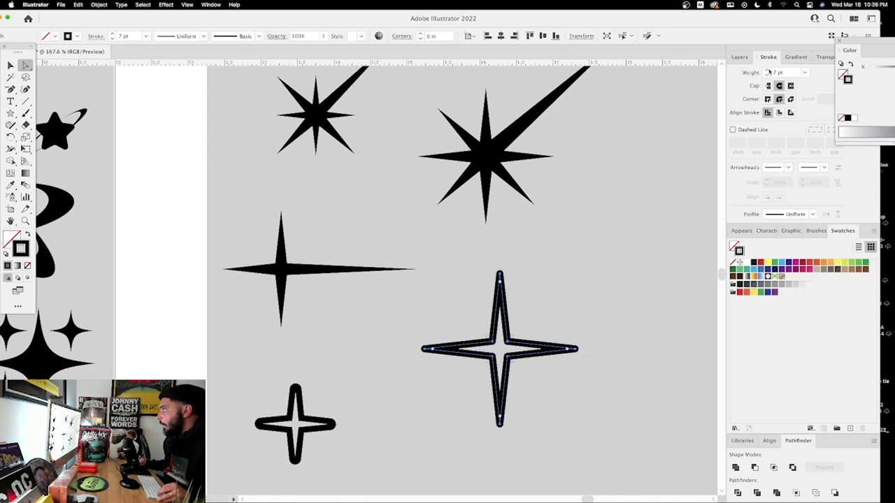
click(767, 75)
Step: Scale the outlined four-point star down proportionally to about 1.64 in square
key(v)
click(661, 235)
drag(674, 267, 751, 176)
drag(654, 182, 639, 197)
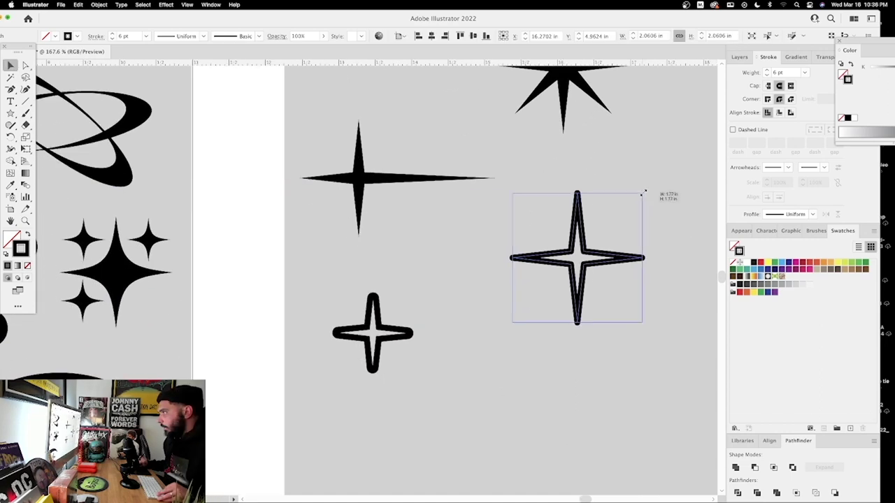
click(645, 215)
drag(631, 232, 607, 259)
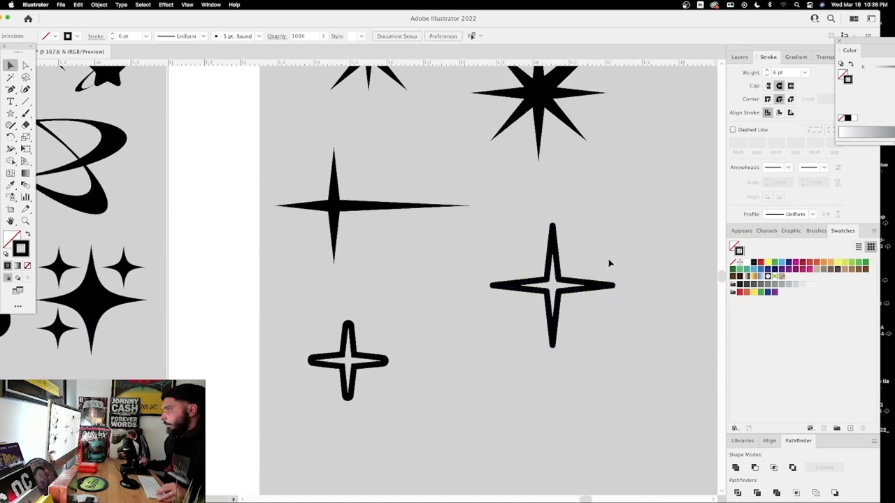
Step: Delete the copied reference sparkle beneath the horizontal long-rayed star
click(590, 288)
click(344, 400)
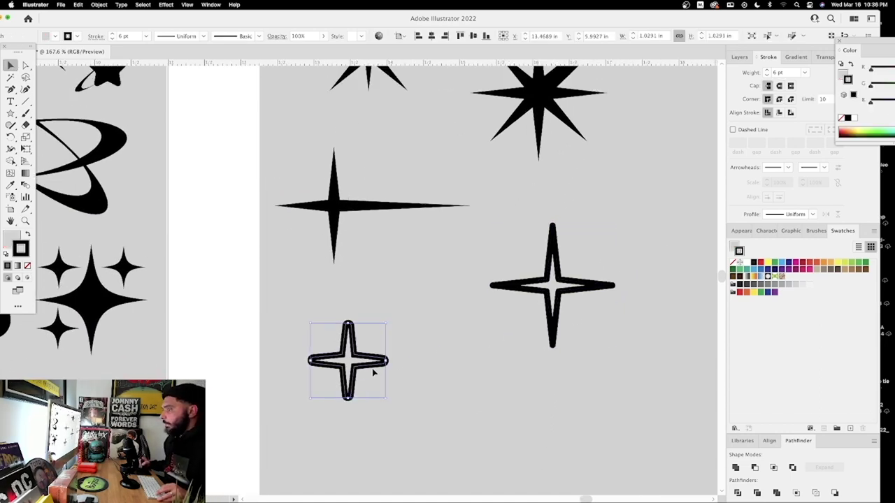
key(Delete)
Step: Move the horizontal long-rayed star up and relocate the outlined four-point star farther up and to the right among the finished shapes
drag(355, 204, 372, 156)
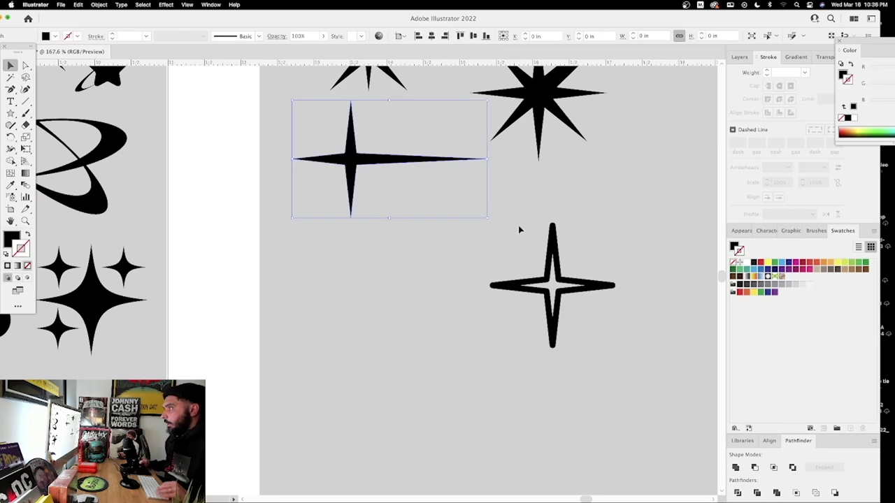
key(super+minus)
drag(508, 392, 656, 216)
drag(587, 299, 888, 176)
drag(597, 277, 685, 228)
Step: Draw a small outlined five-pointed star on the empty working area to the right of the reference shooting star
key(z)
drag(475, 278, 354, 227)
drag(514, 233, 307, 219)
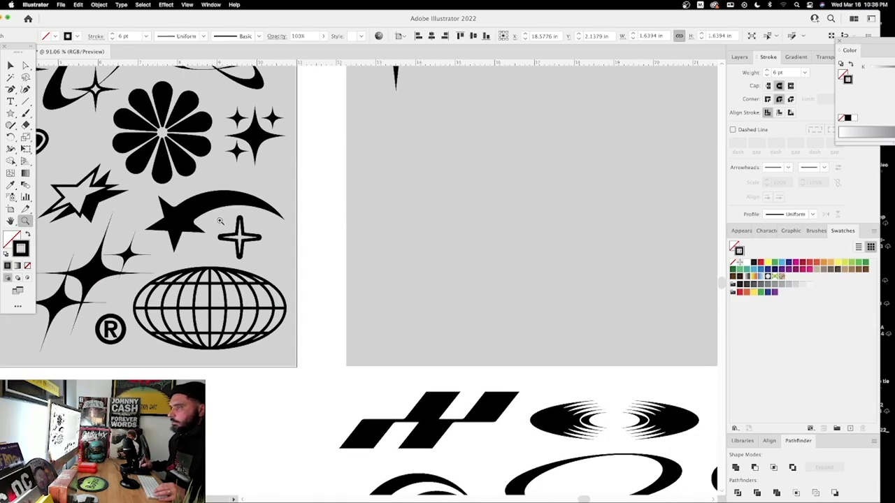
scroll(405, 191, right, 3)
click(10, 112)
drag(435, 184, 527, 241)
key(Delete)
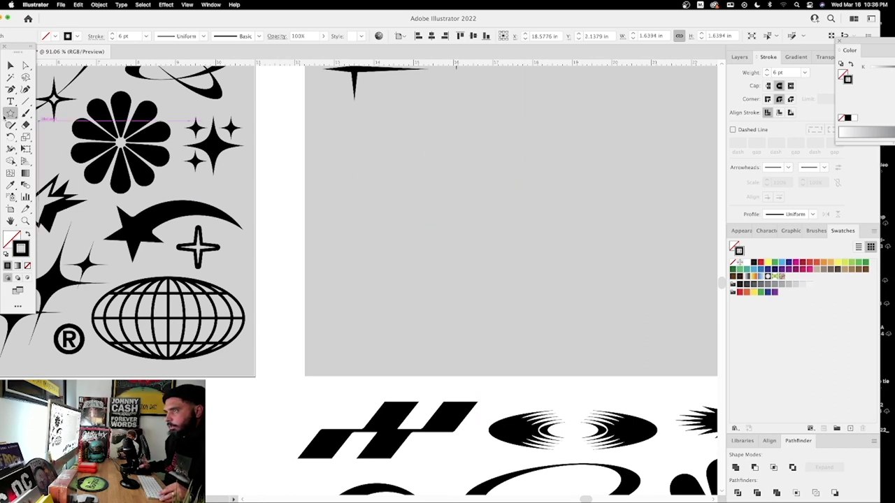
drag(416, 190, 429, 208)
key(Down)
key(Up)
key(Up)
key(Up)
key(Down)
key(Down)
key(Down)
key(Up)
key(Up)
key(Up)
key(Up)
key(Down)
key(Down)
key(Down)
key(Down)
key(Up)
key(Up)
key(Up)
key(Down)
key(Down)
key(Down)
key(Up)
key(Up)
key(v)
click(479, 164)
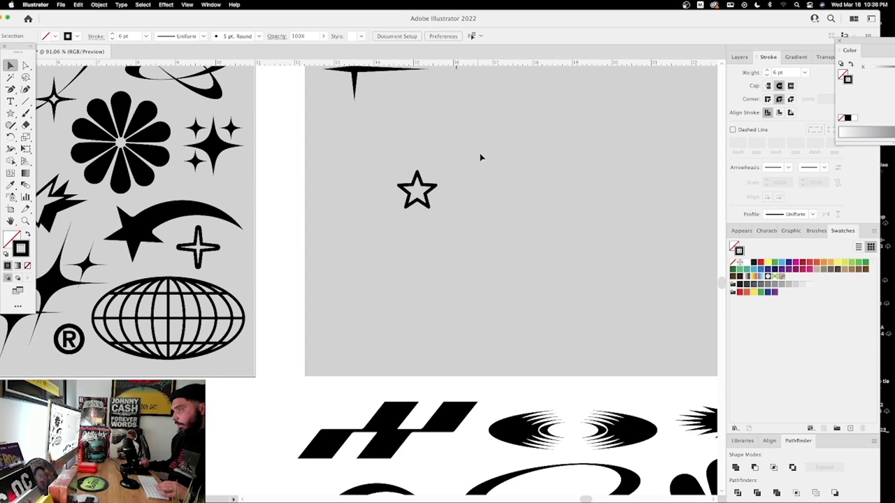
Step: Enlarge the five-pointed star to about 2.98 in wide and give it a solid black fill without a stroke
drag(438, 208, 478, 254)
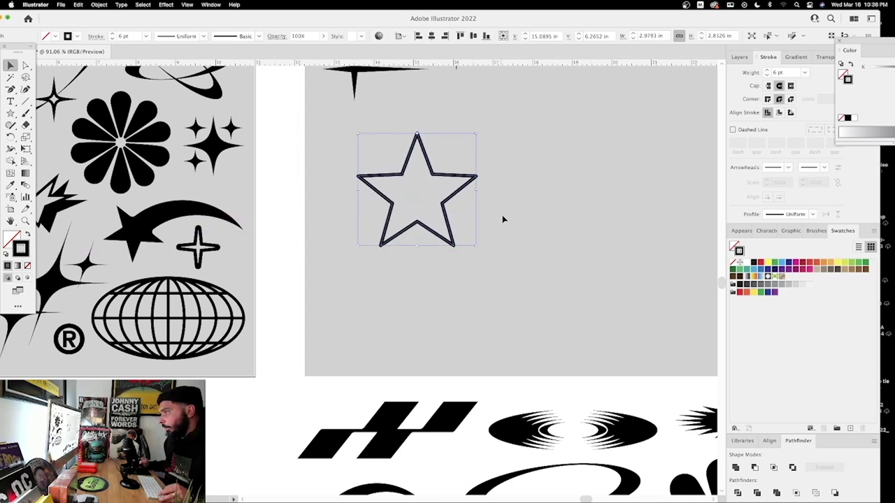
click(26, 236)
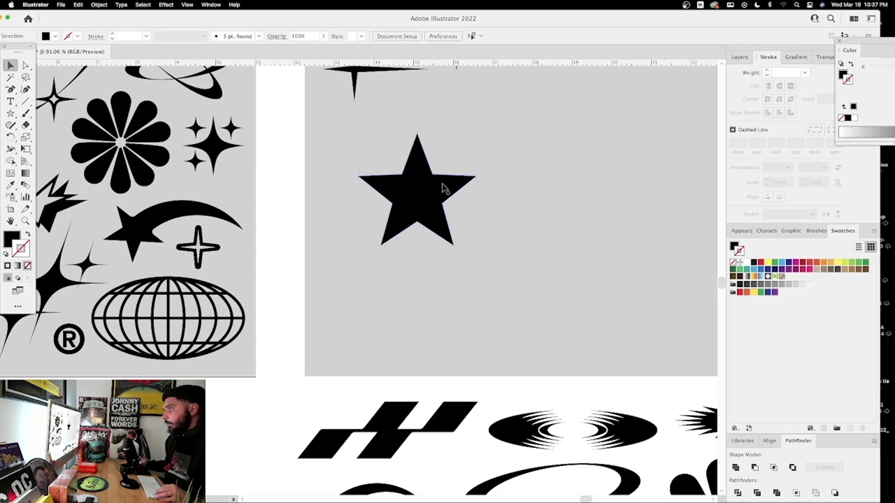
drag(449, 184, 484, 201)
click(572, 178)
click(482, 209)
Step: Place a copy of the reference sheet's shooting star beside the black five-pointed star
key(z)
drag(144, 230, 577, 112)
key(a)
scroll(545, 140, up, 3)
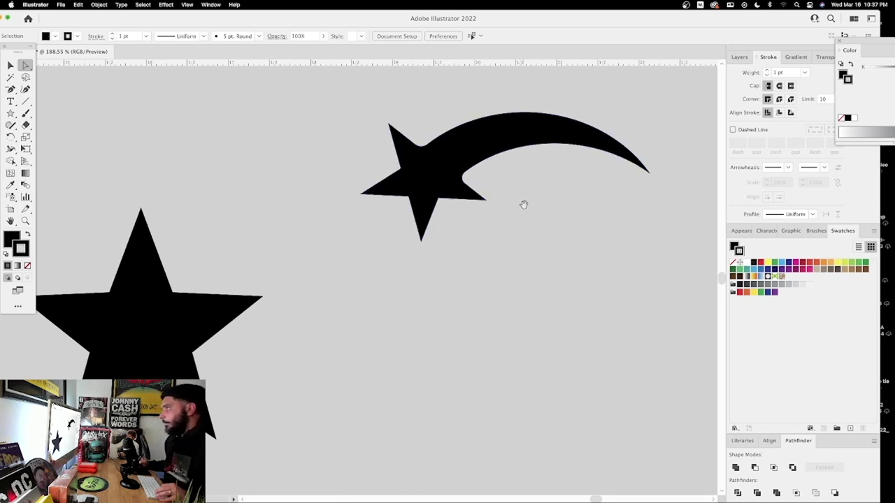
Step: Draw a black circle about 2.72 in across below the copied shooting star
drag(524, 204, 503, 148)
drag(11, 113, 62, 137)
drag(469, 342, 368, 242)
drag(341, 195, 453, 306)
key(a)
key(v)
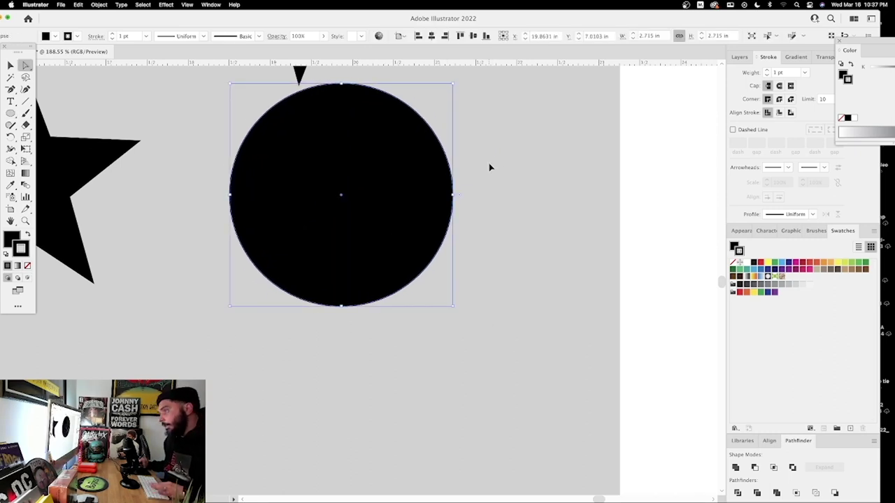
Step: Create a smaller duplicate of the circle, about 2.25 in across, sharing the original's lower-right bounding corner
key(v)
drag(231, 84, 258, 121)
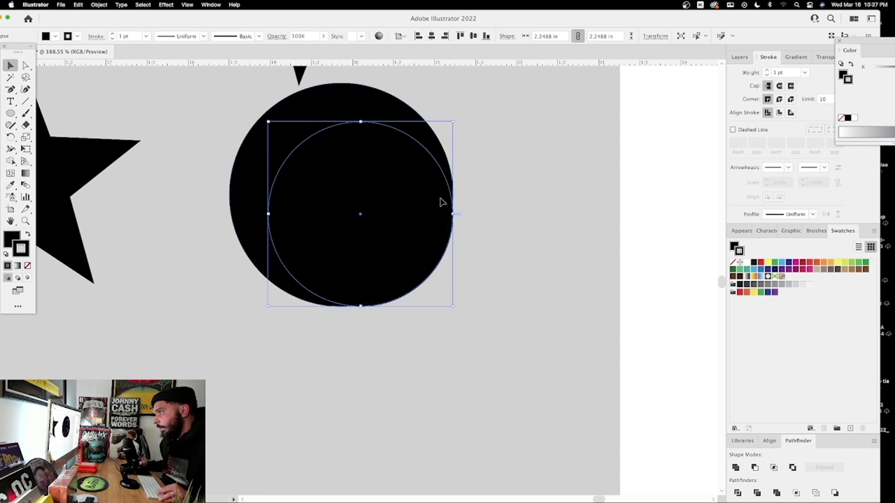
key(a)
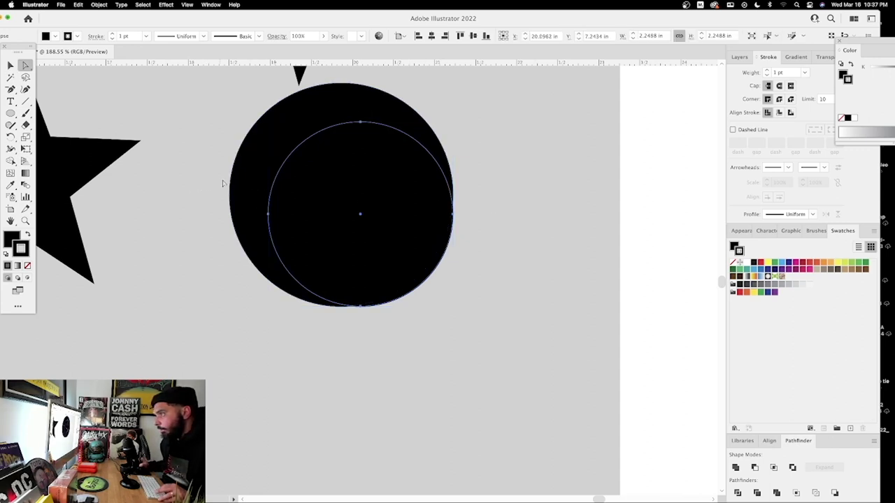
Step: Draw a rectangle about 3.62 by 1.74 in over the lower part of both circles
drag(10, 113, 47, 113)
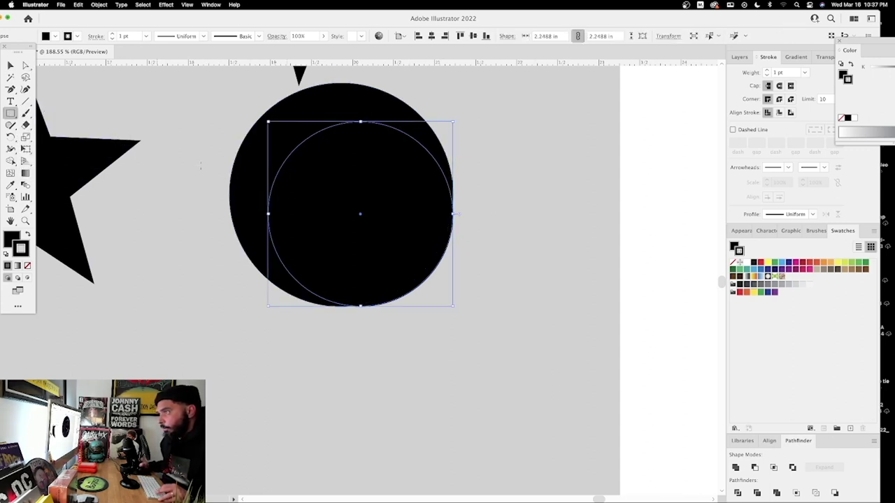
click(208, 182)
click(405, 281)
mouse_move(199, 176)
mouse_down()
mouse_move(435, 272)
mouse_move(496, 319)
mouse_up()
key(v)
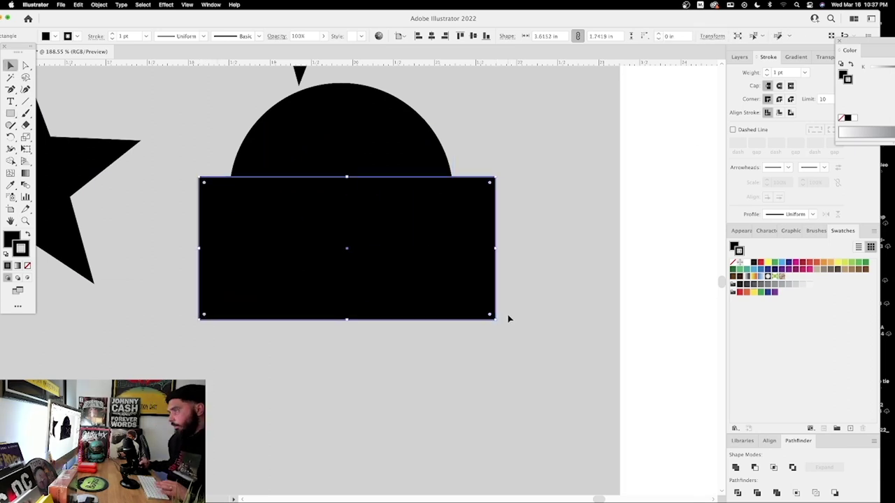
click(519, 345)
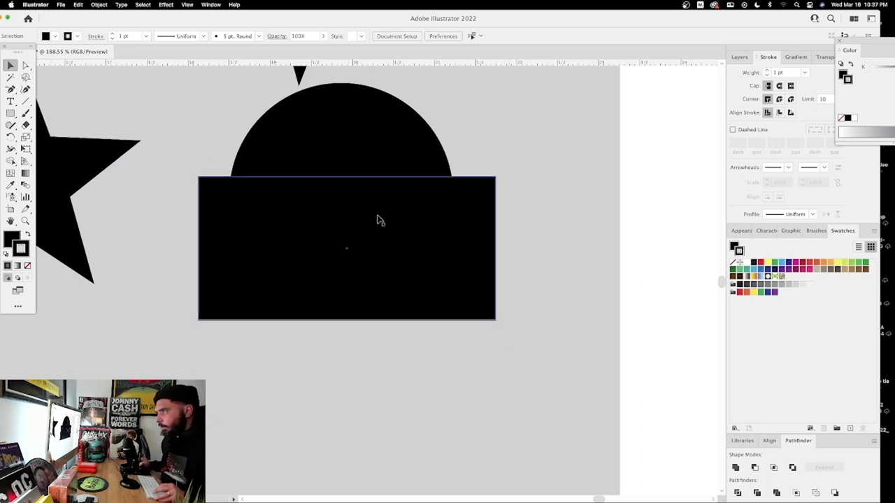
Step: Move the rectangle up slightly so its top edge crosses the two circles higher
drag(469, 343, 227, 151)
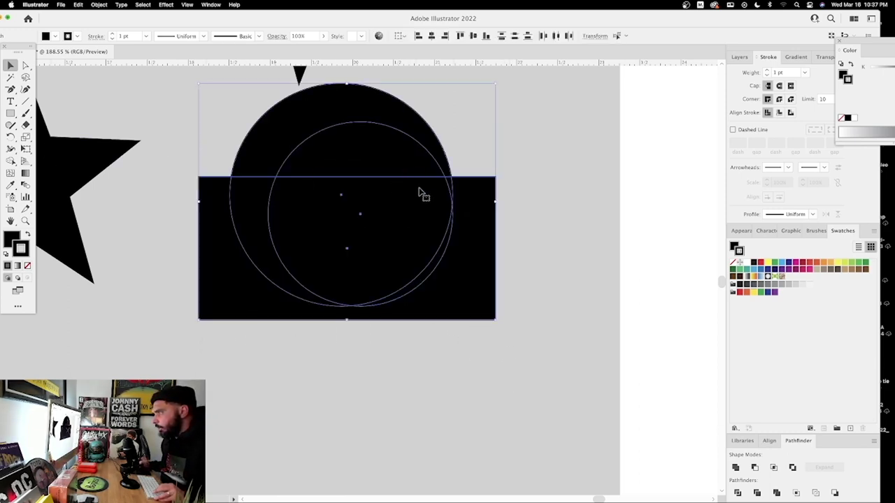
click(508, 140)
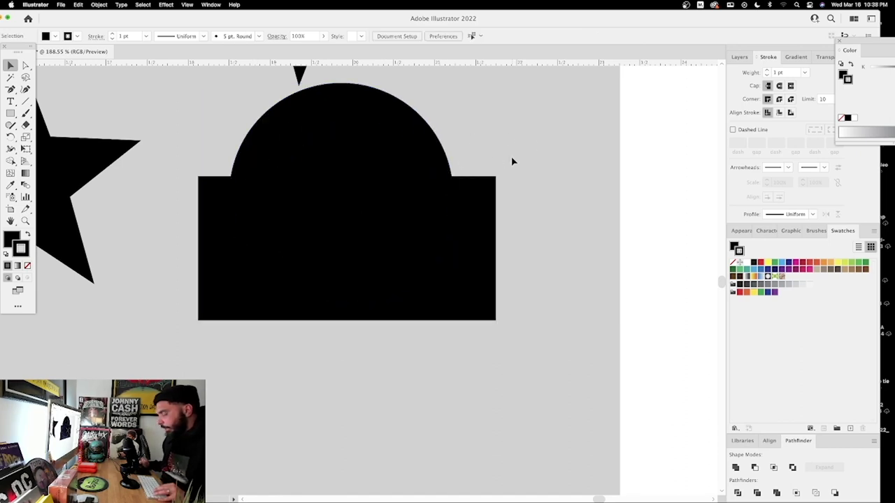
drag(541, 136, 336, 264)
key(z)
drag(310, 162, 350, 165)
drag(332, 188, 316, 313)
key(a)
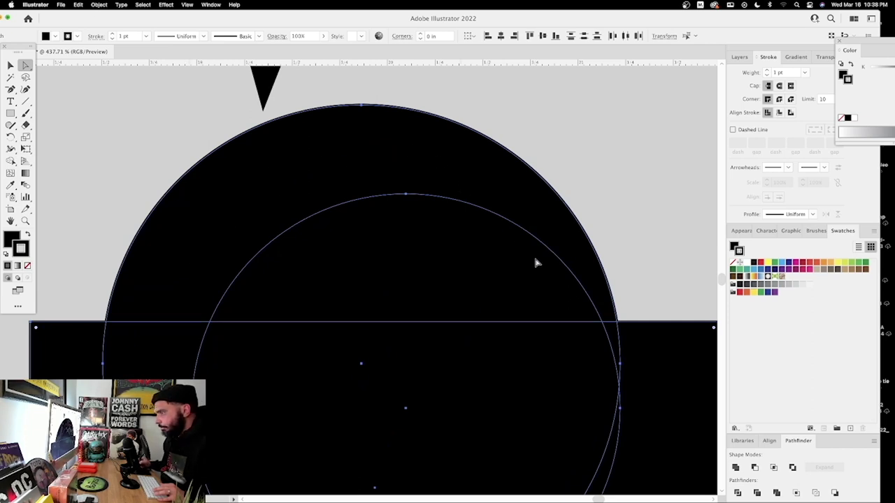
drag(557, 195, 537, 155)
click(541, 140)
drag(649, 337, 651, 306)
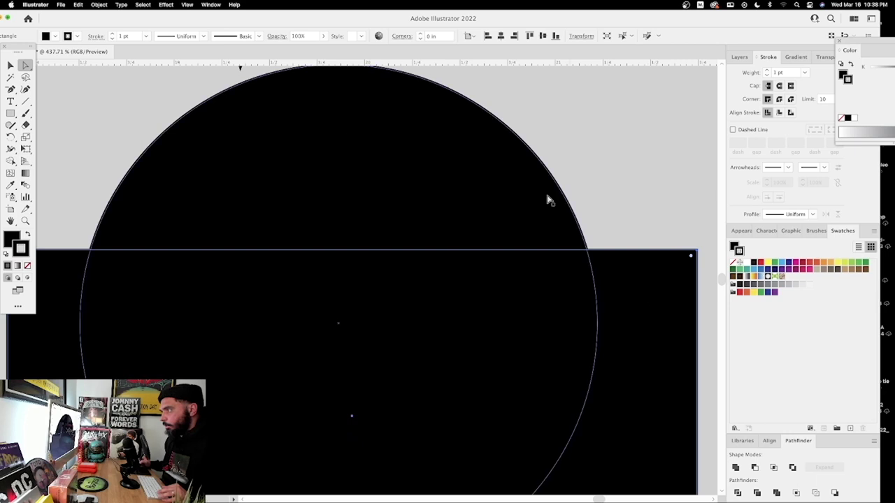
Step: Trim the overlapping circles and rectangle with Shape Builder, leaving only the upper crescent as a tapered tail with a flat wide end
key(v)
click(655, 133)
key(super+a)
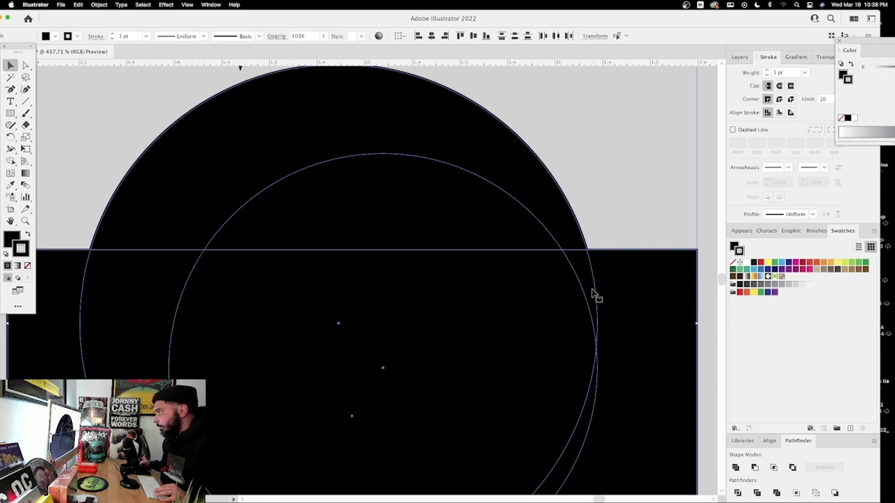
key(super+minus)
drag(558, 275, 589, 279)
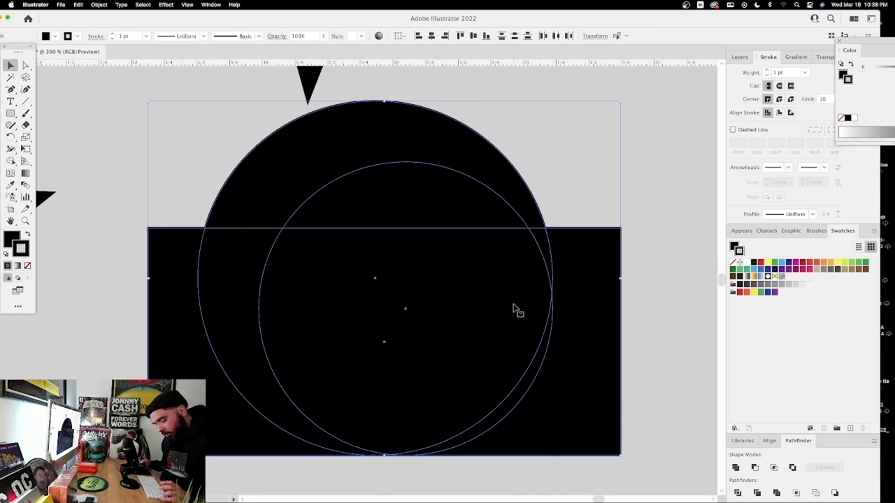
key(shift+m)
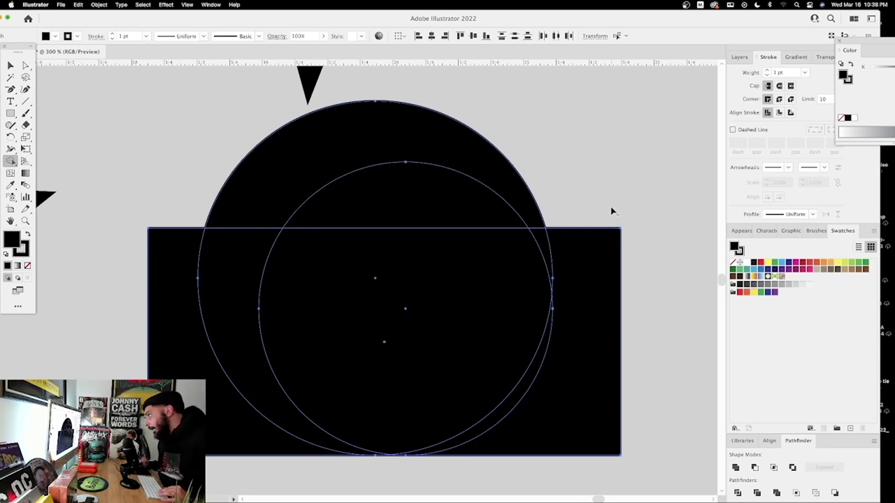
drag(612, 232, 570, 359)
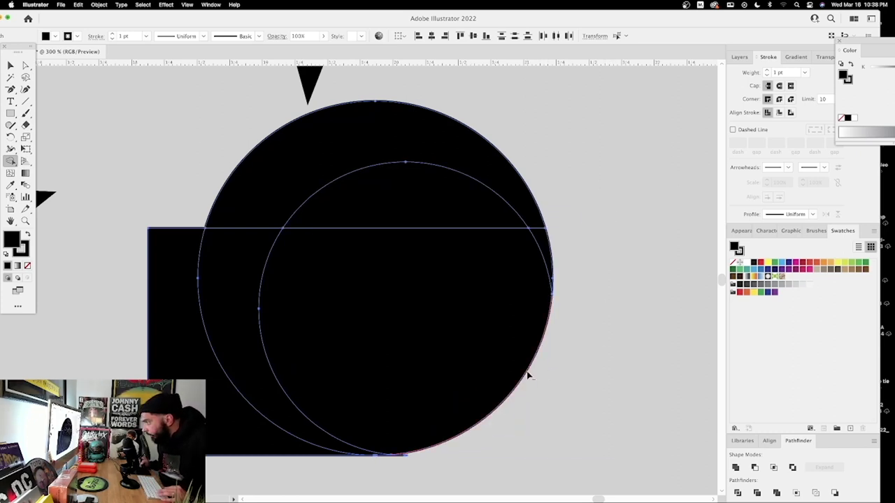
drag(527, 382, 445, 259)
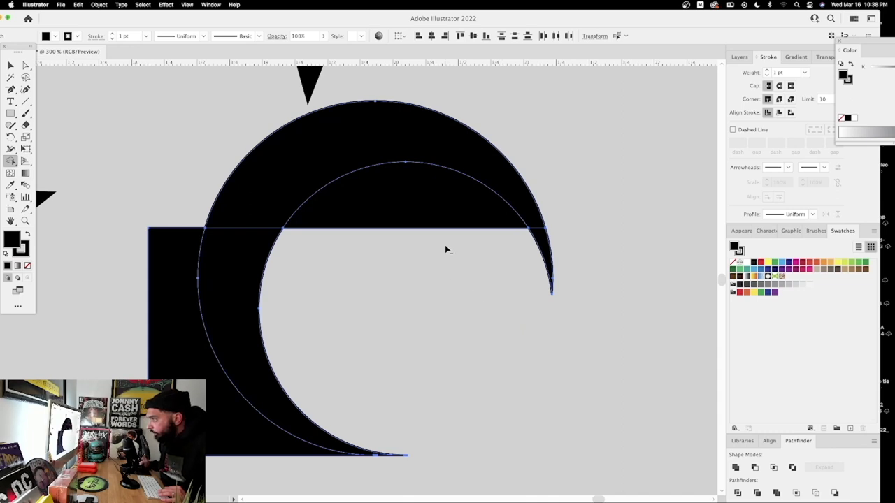
alt+click(439, 209)
alt+click(183, 327)
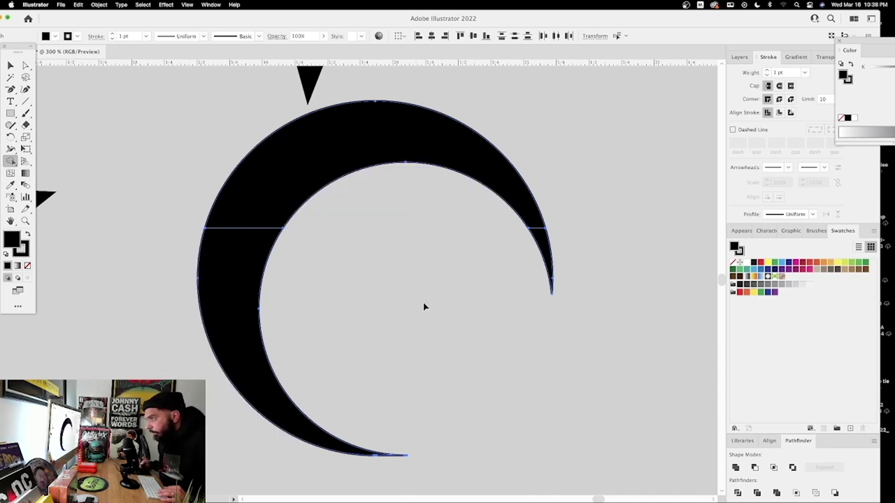
drag(380, 310, 76, 302)
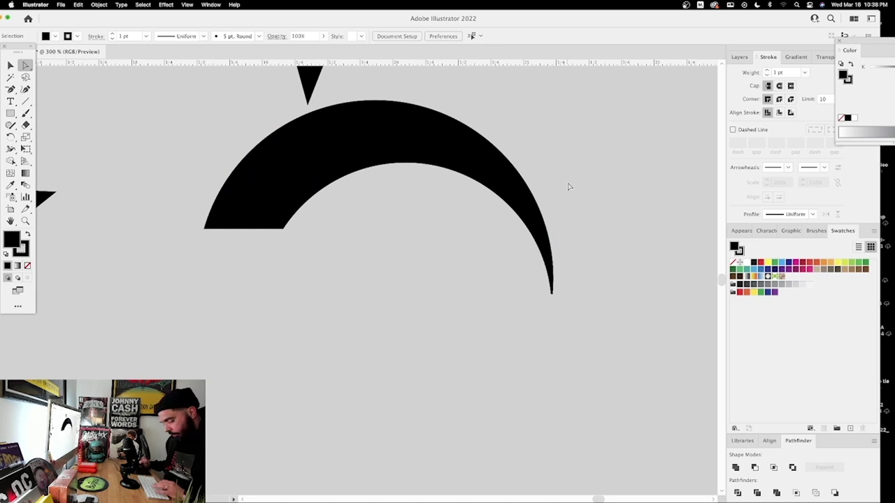
Step: Remove the stroke from the crescent tail and move it slightly downward
key(v)
drag(568, 186, 397, 350)
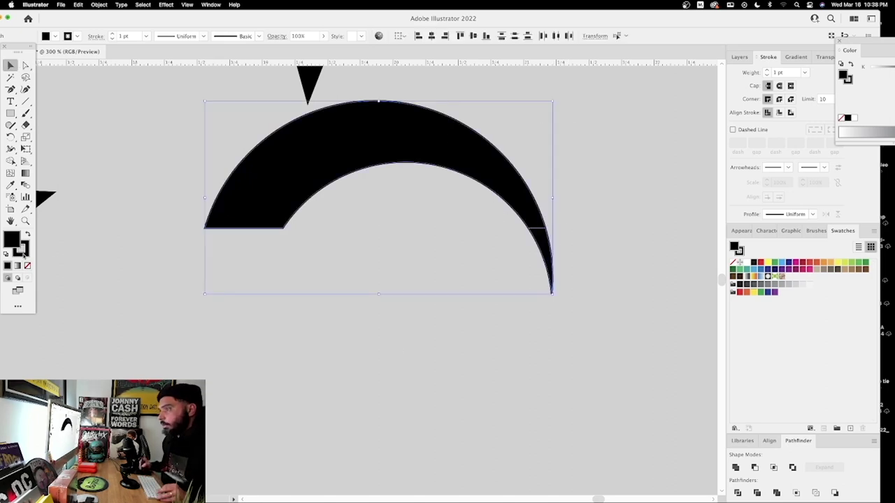
click(28, 254)
click(27, 266)
drag(615, 170, 618, 178)
click(641, 319)
drag(510, 175, 508, 218)
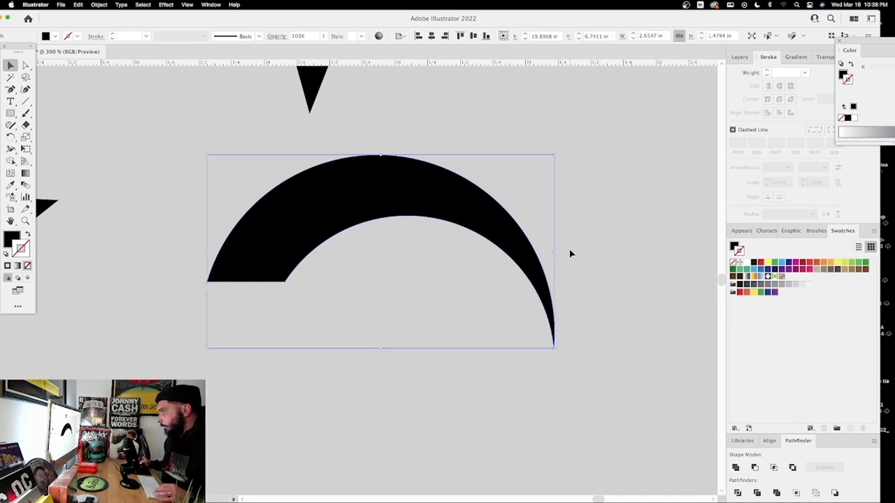
Step: Move the large five-pointed star over the flat wide end of the crescent tail
key(super+minus)
drag(310, 258, 278, 280)
drag(120, 289, 230, 368)
drag(305, 277, 302, 261)
click(267, 351)
drag(303, 446, 285, 365)
click(284, 376)
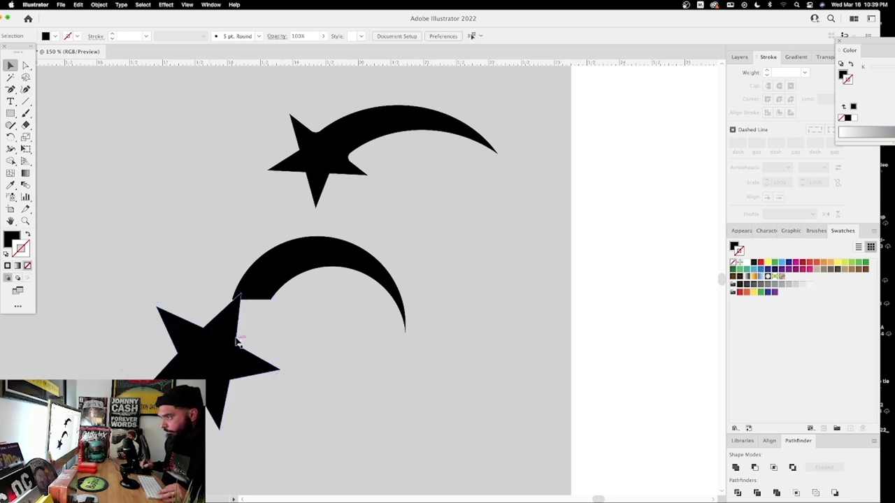
drag(221, 359, 266, 312)
key(super+shift+a)
key(z)
key(a)
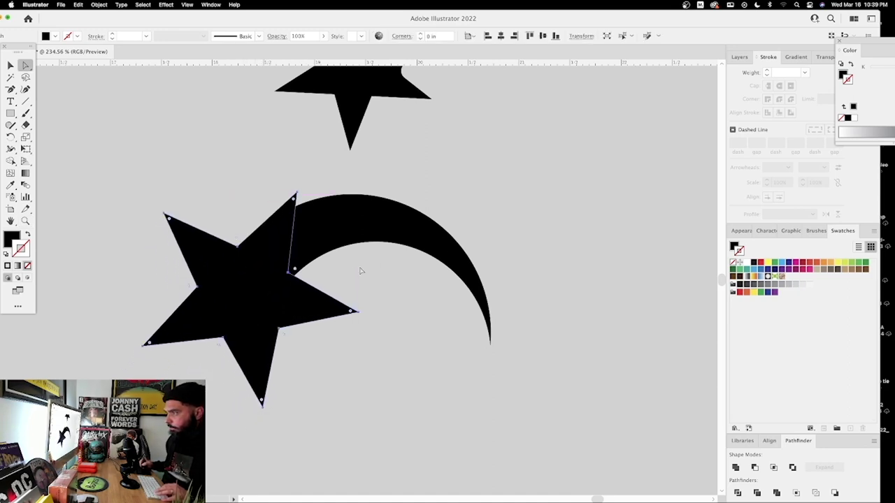
Step: Reposition and enlarge the crescent tail so that its wide end fits behind the star
key(v)
drag(394, 296, 312, 316)
shift+click(453, 240)
click(421, 268)
click(452, 247)
drag(492, 194, 541, 161)
drag(465, 206, 468, 199)
Step: Unite the star and the crescent tail into one shape
click(601, 361)
drag(601, 361, 306, 266)
click(736, 468)
Step: Adjust the anchor point where the tail's inner curve meets the star to clean up the joint
scroll(307, 286, up, 5)
key(a)
click(531, 292)
key(super+minus)
key(super+minus)
key(super+minus)
key(super+minus)
key(super+z)
key(super+shift+z)
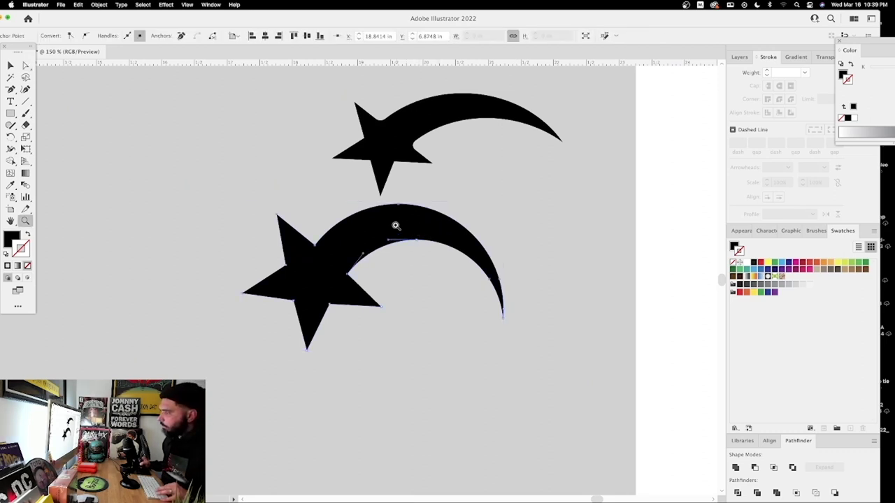
drag(398, 226, 435, 225)
click(302, 316)
mouse_move(306, 319)
mouse_down()
mouse_move(312, 325)
mouse_move(307, 318)
mouse_up()
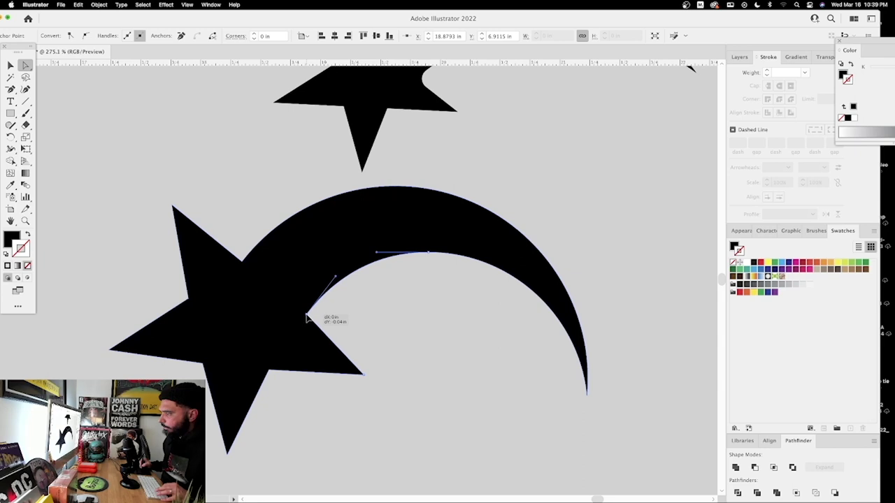
click(494, 309)
Step: Move the united shooting star to the left side of the artboard, clear of the reference copy
drag(221, 251, 264, 267)
scroll(286, 266, down, 10)
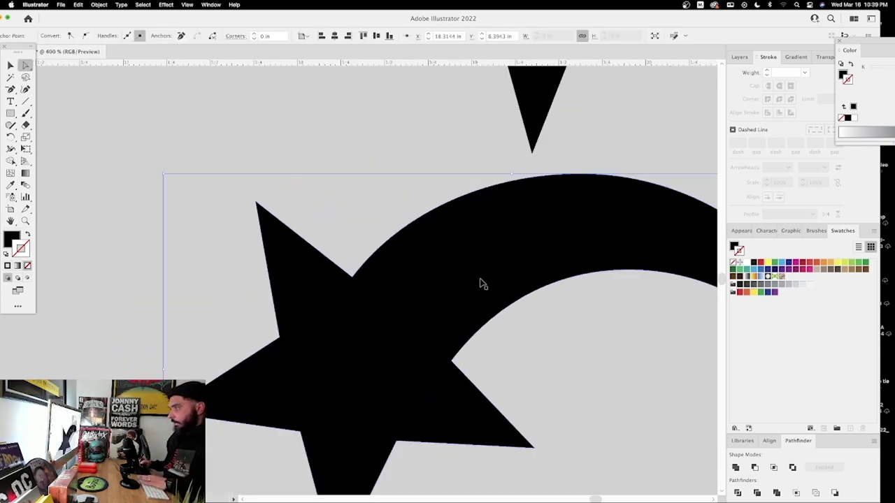
scroll(555, 268, right, 2)
scroll(370, 272, right, 4)
scroll(290, 249, up, 2)
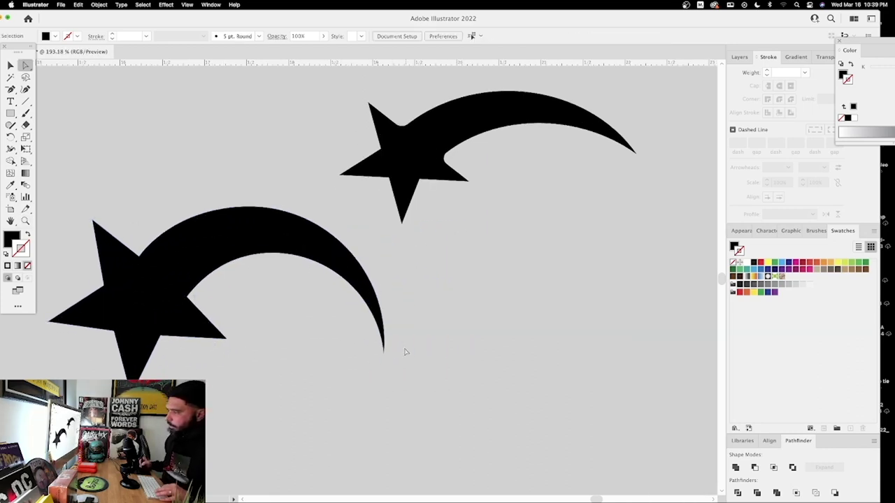
drag(242, 249, 268, 250)
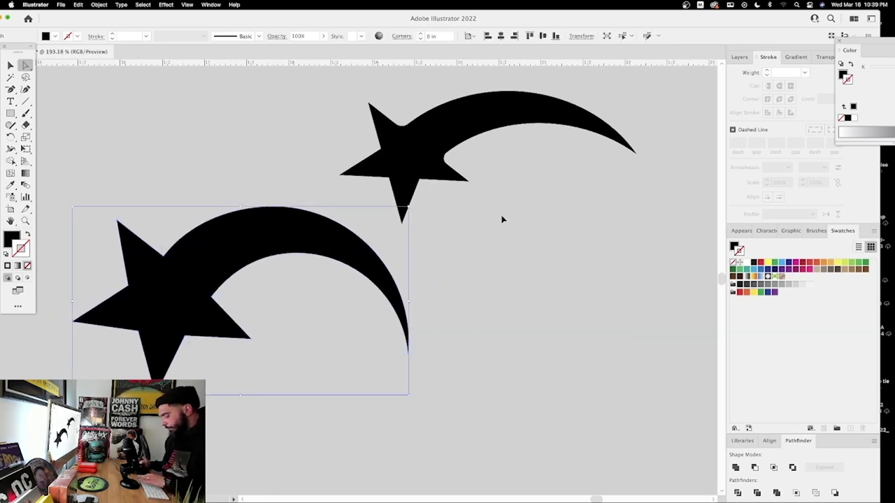
key(super+minus)
key(super+minus)
key(super+minus)
click(443, 282)
scroll(515, 278, down, 3)
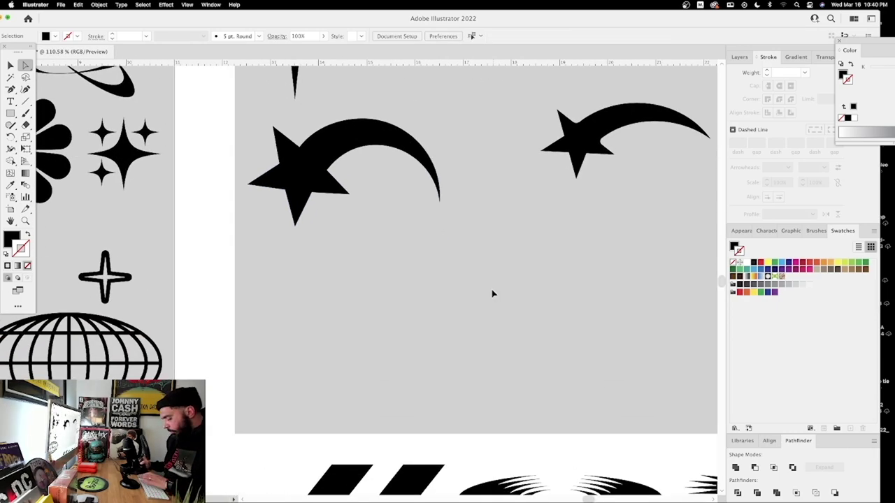
Step: Look over the reference sheet and the finished shape set to choose the next shape to recreate
key(super+minus)
key(super+minus)
key(super+minus)
key(super+minus)
drag(524, 493, 544, 377)
drag(305, 91, 403, 279)
drag(279, 253, 305, 248)
scroll(185, 363, left, 3)
drag(454, 408, 425, 335)
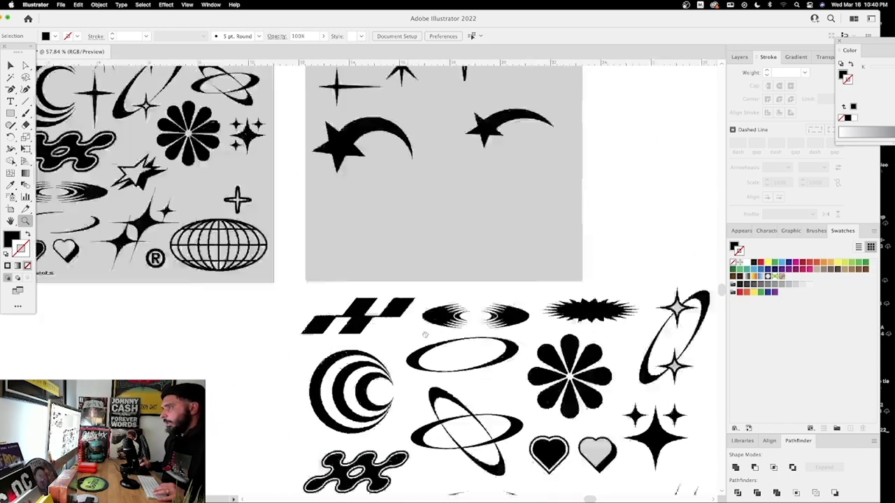
scroll(424, 335, up, 4)
scroll(424, 335, left, 3)
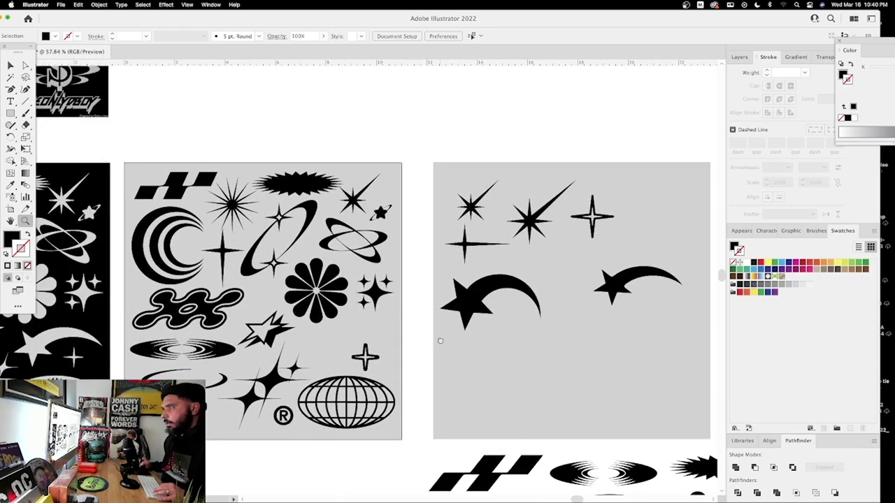
Step: Copy the small ringed star from the reference sheet onto the working artboard below the shooting stars
scroll(440, 341, down, 1)
scroll(440, 341, right, 1)
drag(436, 335, 359, 213)
drag(295, 101, 342, 105)
click(12, 114)
key(v)
drag(266, 79, 256, 116)
drag(195, 75, 595, 401)
drag(591, 401, 511, 387)
drag(530, 422, 436, 275)
drag(394, 239, 315, 219)
Step: Draw a black five-pointed star about 1.70 by 1.62 in beside the copied ringed star
click(9, 115)
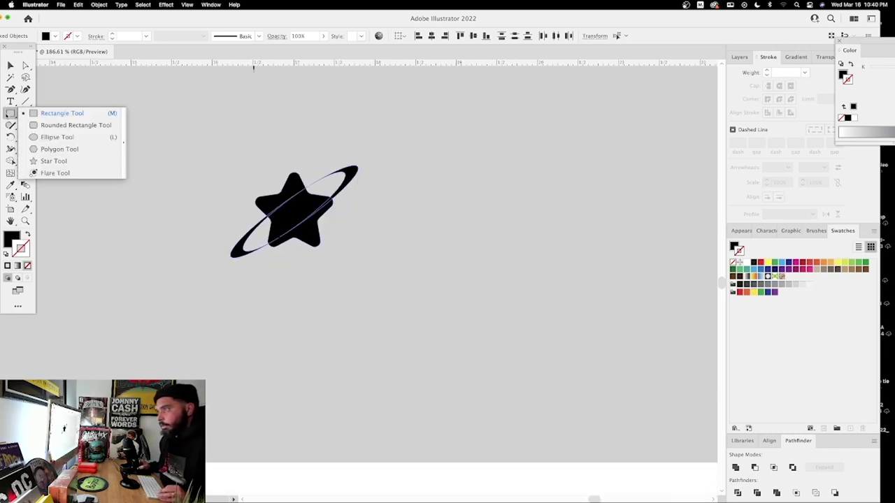
click(49, 162)
drag(448, 202, 491, 261)
key(v)
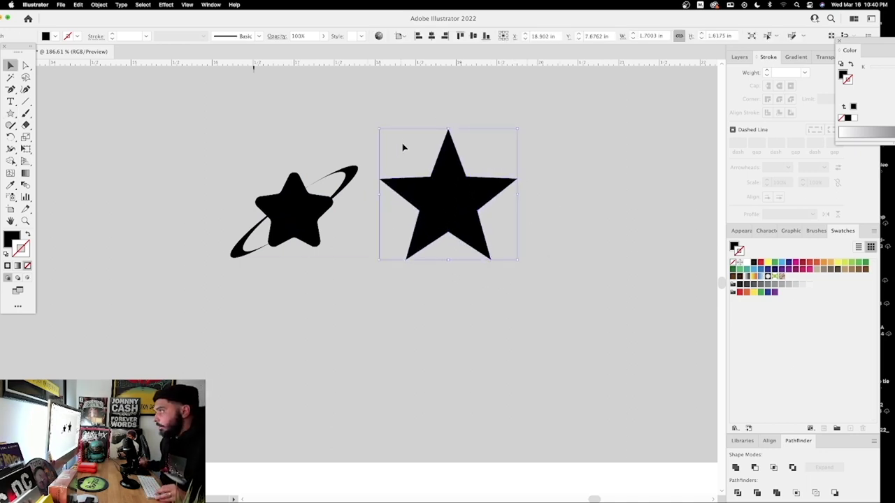
click(400, 148)
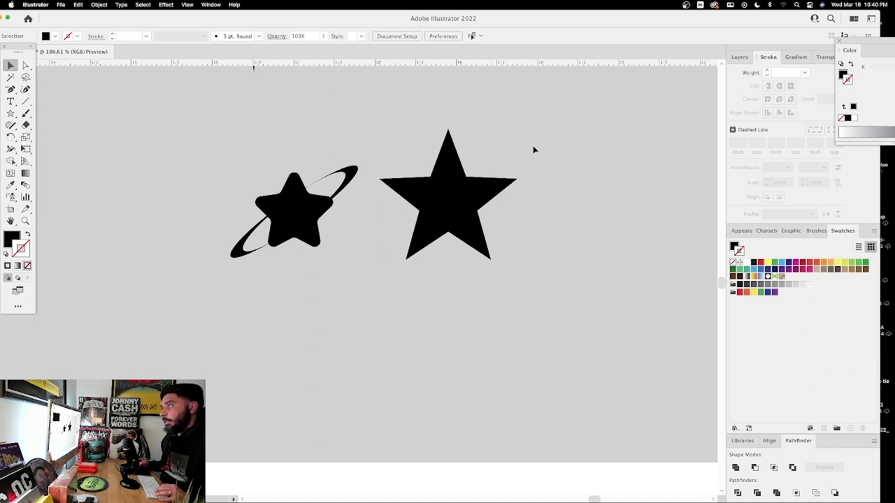
Step: Round all the corners of the new five-pointed star to resemble the reference star
drag(357, 281, 356, 279)
drag(528, 114, 371, 274)
key(z)
drag(447, 133, 500, 139)
key(a)
click(609, 144)
drag(566, 245, 557, 186)
key(super+minus)
key(super+minus)
drag(584, 231, 571, 199)
key(v)
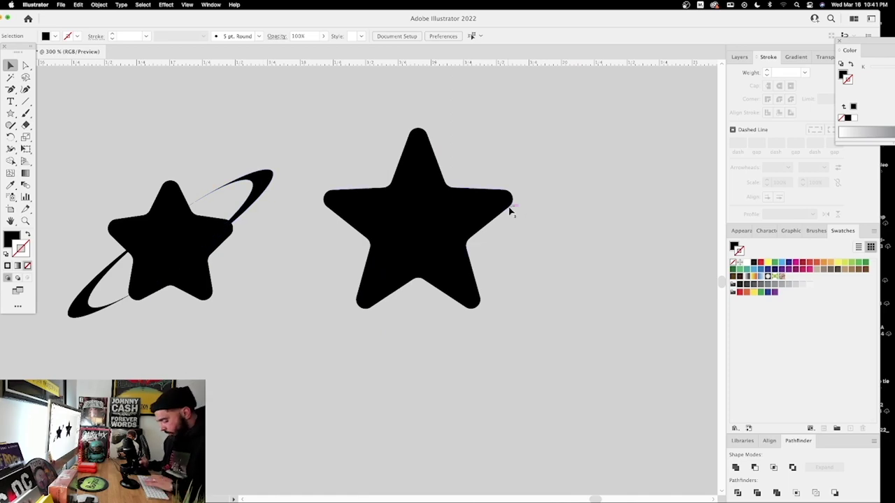
Step: Duplicate the plain tapered ellipse ring from the shape set onto the artboard beside the rounded star and rotate it 45°
key(z)
drag(330, 235, 147, 234)
drag(256, 230, 433, 247)
key(super+minus)
key(super+minus)
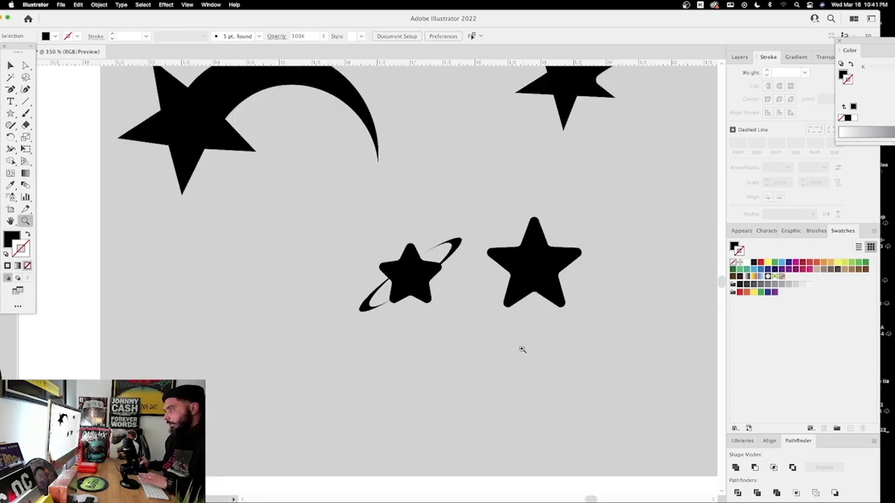
drag(533, 383, 424, 208)
key(super+minus)
key(super+minus)
drag(491, 300, 457, 210)
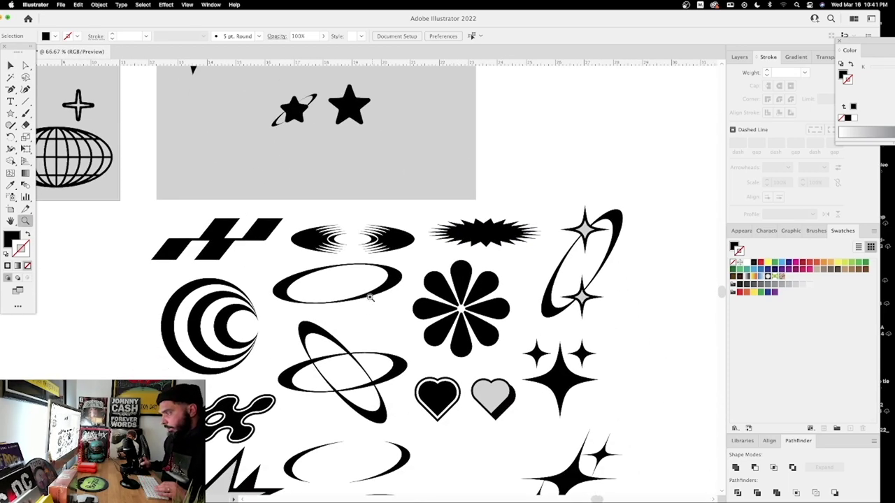
drag(372, 298, 489, 119)
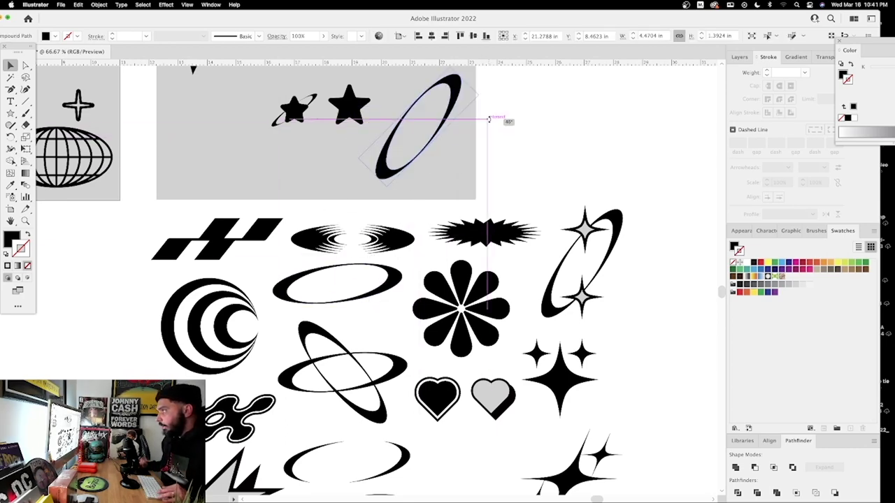
Step: Move the ring over the rounded star and scale it down to about 2.01 by 2.48 in
scroll(459, 128, up, 5)
drag(385, 203, 420, 203)
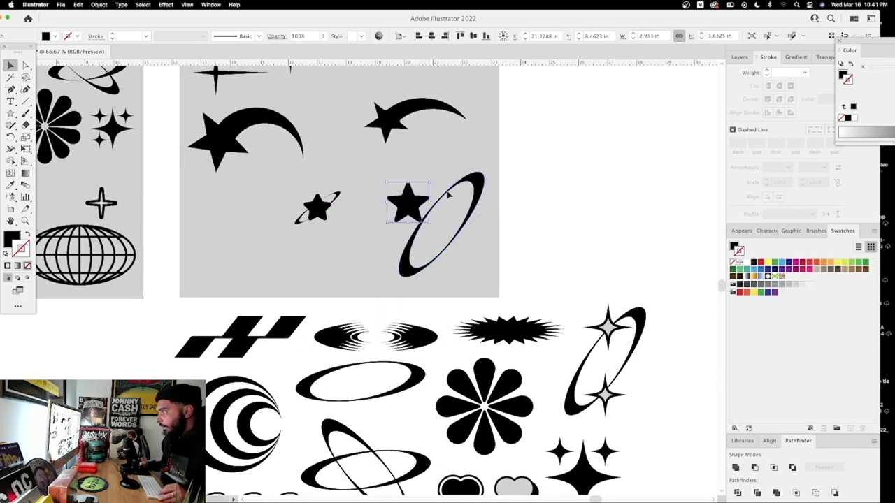
click(472, 178)
scroll(473, 179, up, 5)
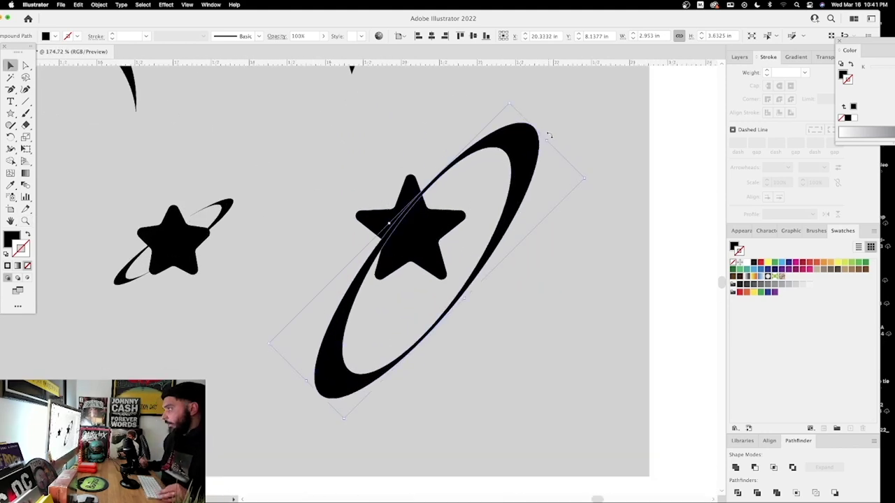
drag(512, 105, 488, 138)
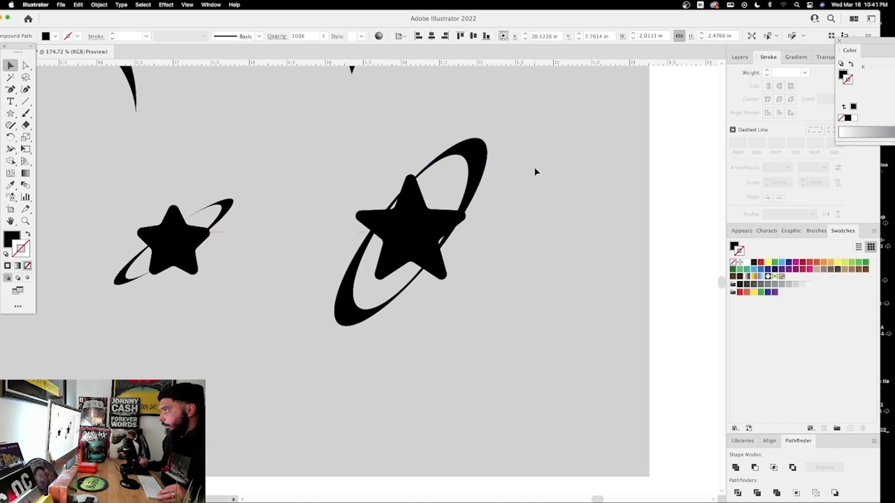
Step: Move the copied reference ringed star off the artboard into the empty area beside it
drag(535, 173, 333, 333)
key(super+minus)
key(super+minus)
key(super+minus)
drag(412, 326, 510, 242)
click(368, 201)
drag(368, 202, 667, 152)
click(500, 164)
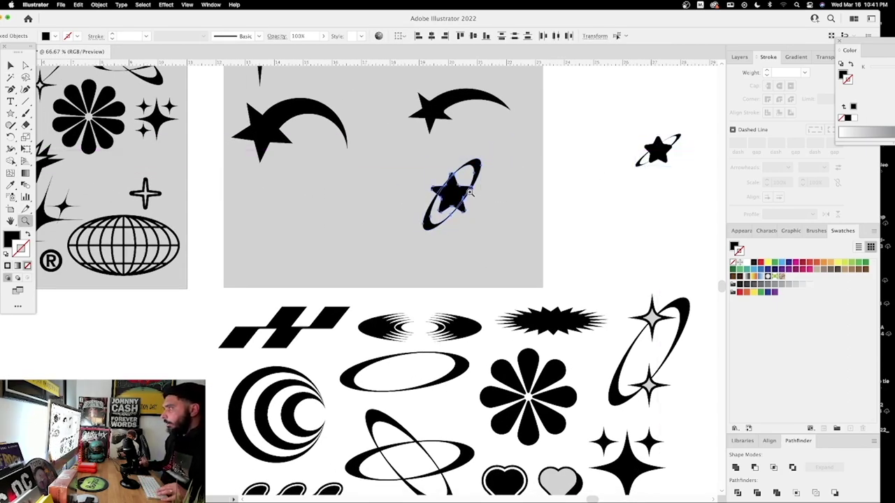
Step: Rotate the ring slightly clockwise around the rounded star
drag(462, 191, 595, 205)
key(a)
key(v)
click(526, 106)
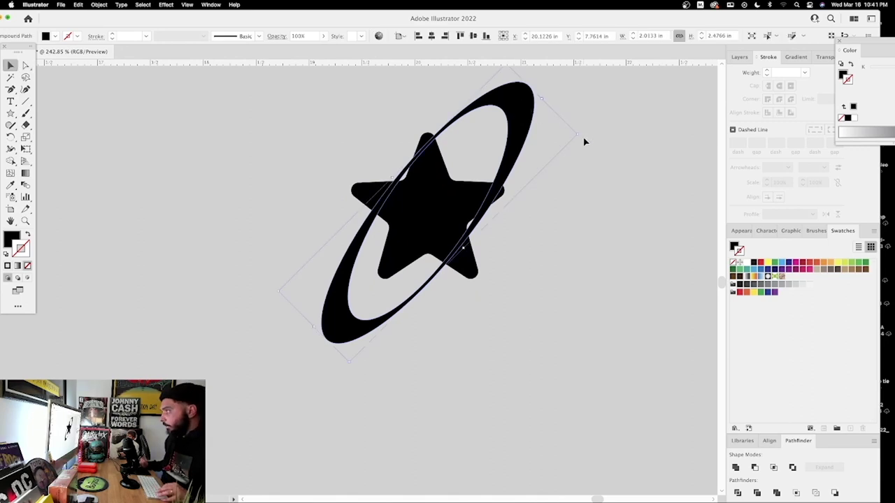
drag(582, 134, 588, 176)
drag(548, 137, 588, 142)
Step: Move the new ringed star off the artboard and group its star and ring
click(614, 151)
click(599, 148)
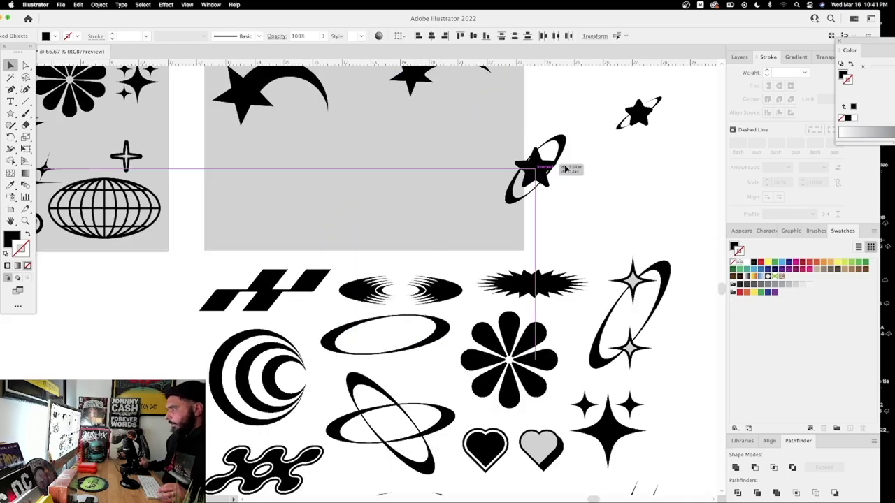
drag(566, 169, 614, 211)
key(super+g)
Step: Copy the registered trademark symbol from the reference sheet onto the working artboard
key(z)
scroll(216, 218, up, 4)
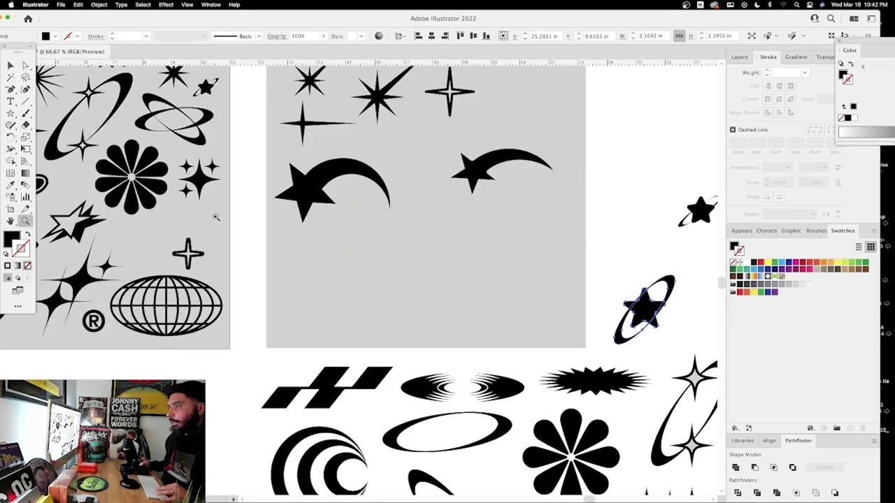
scroll(216, 218, left, 5)
mouse_move(206, 201)
mouse_down()
mouse_move(365, 209)
mouse_move(221, 207)
mouse_up()
scroll(221, 206, down, 3)
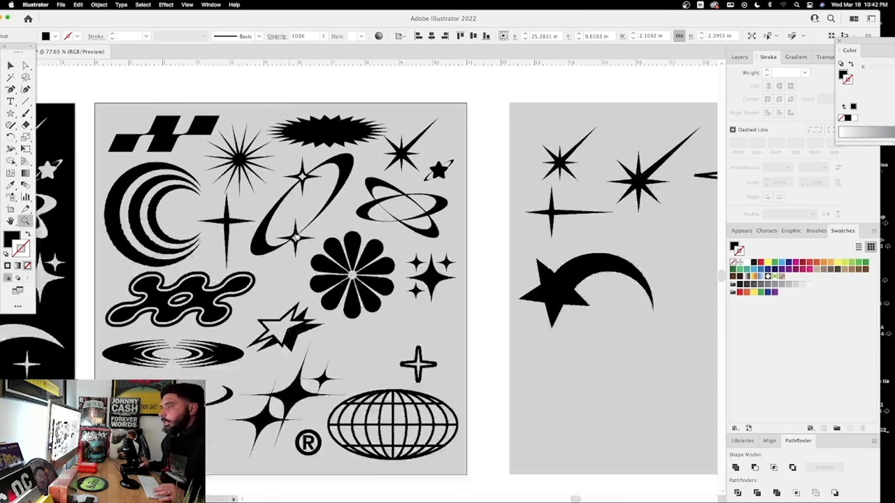
drag(301, 338, 401, 361)
drag(515, 408, 692, 180)
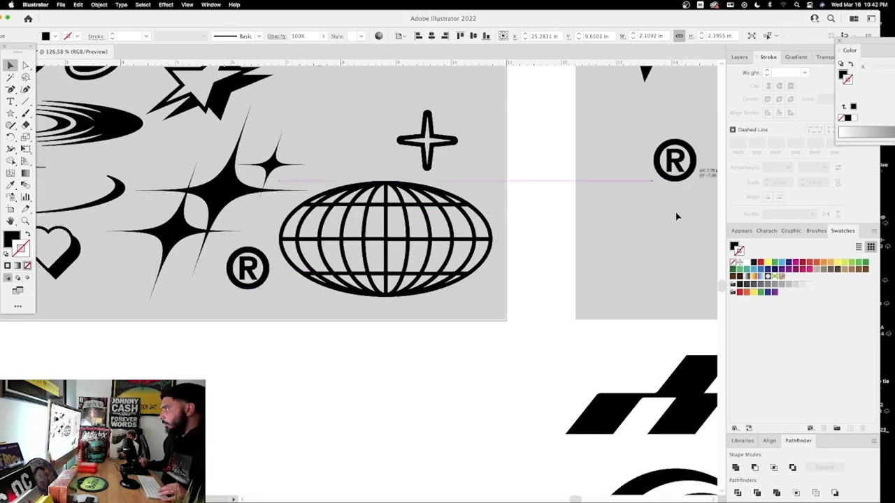
Step: Add a 31 pt text object reading ® beside the copied registered symbol on the working artboard
click(530, 200)
scroll(534, 189, right, 3)
drag(535, 190, 473, 197)
drag(474, 198, 501, 200)
drag(581, 210, 444, 246)
click(447, 246)
drag(478, 212, 496, 189)
drag(481, 242, 363, 238)
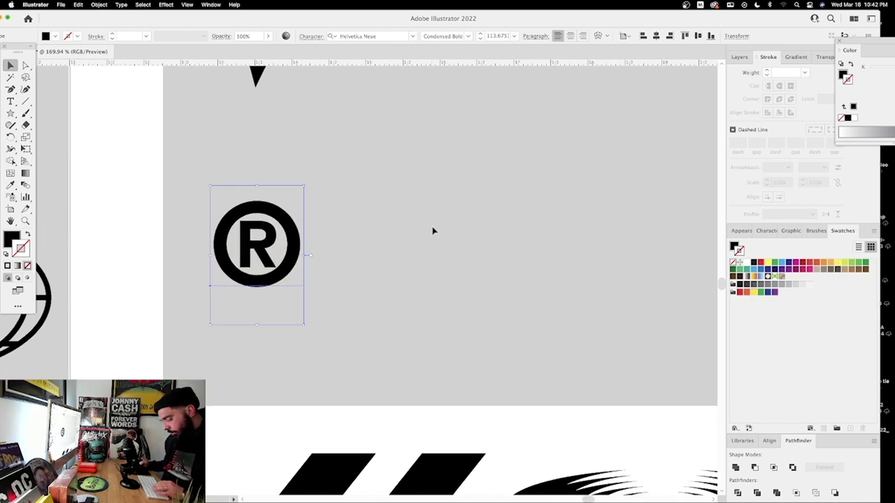
click(432, 226)
key(t)
click(429, 200)
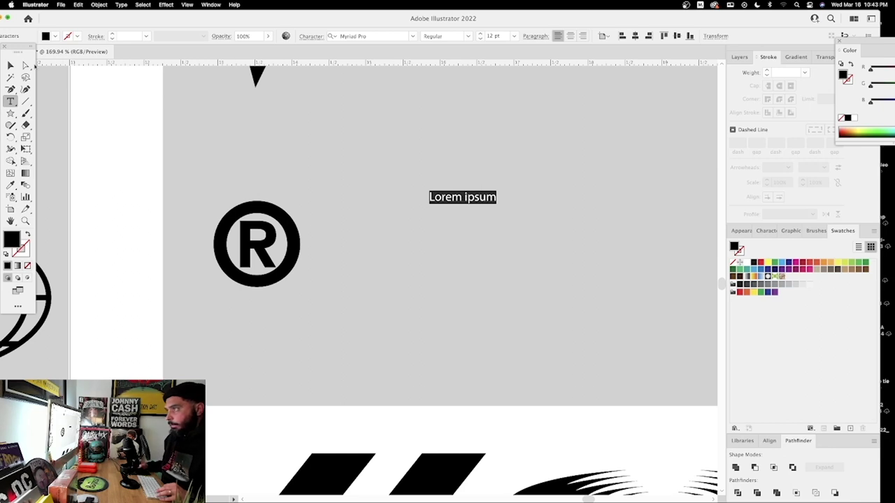
click(480, 34)
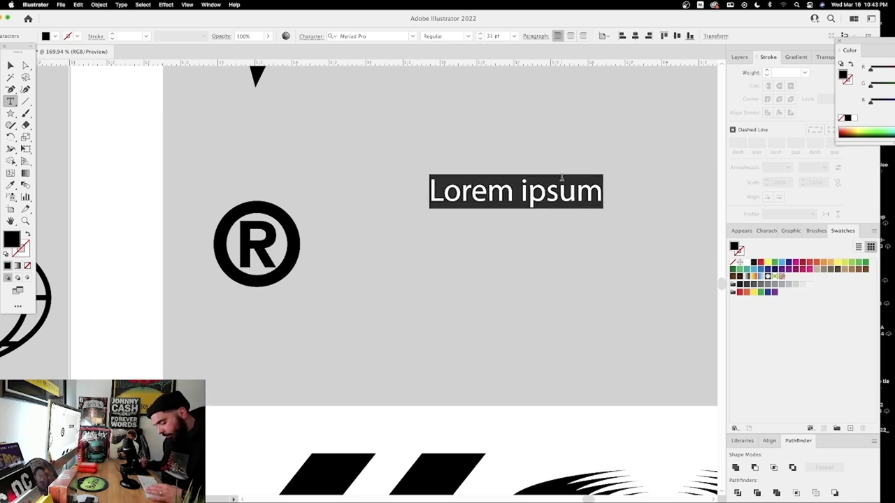
text(®)
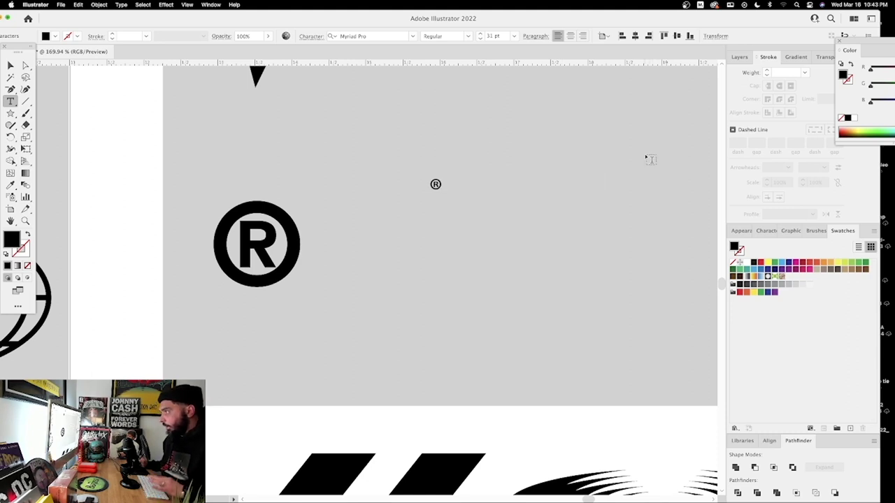
key(Escape)
Step: Enlarge the new ® text to about 172 pt and set its font to Helvetica Neue Condensed Black
drag(440, 210, 557, 368)
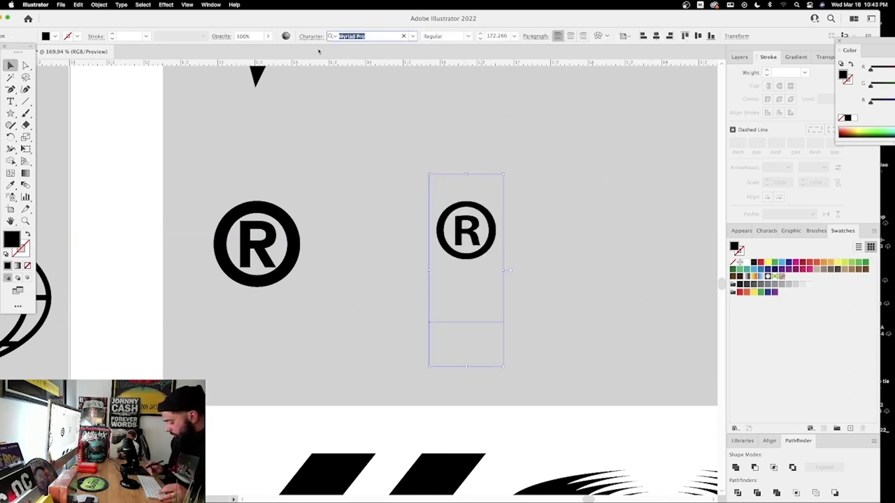
key(Down)
key(Down)
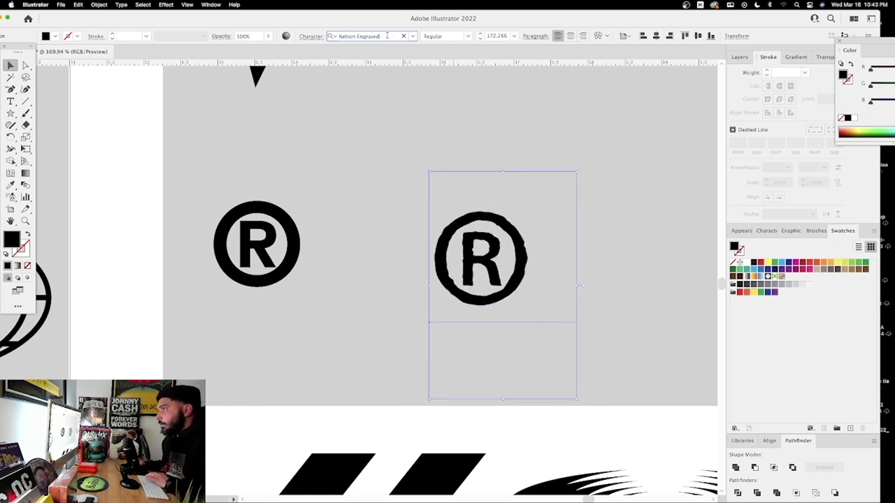
key(Up)
key(Up)
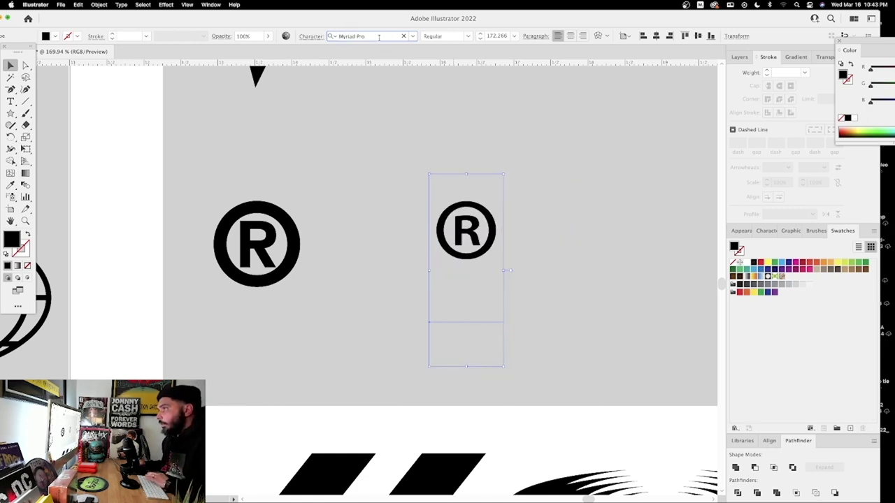
text(helv)
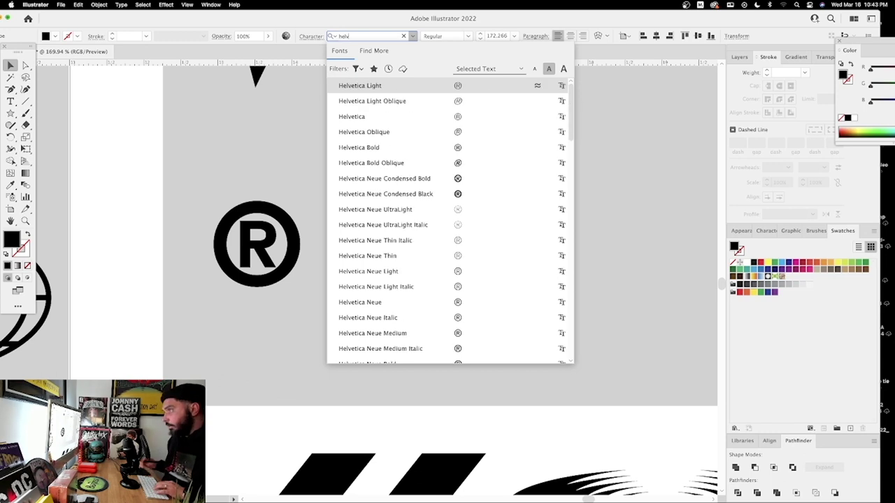
click(475, 195)
Step: Reposition the new ® text beside the reference symbol and change its font style to Bold
drag(551, 240, 525, 201)
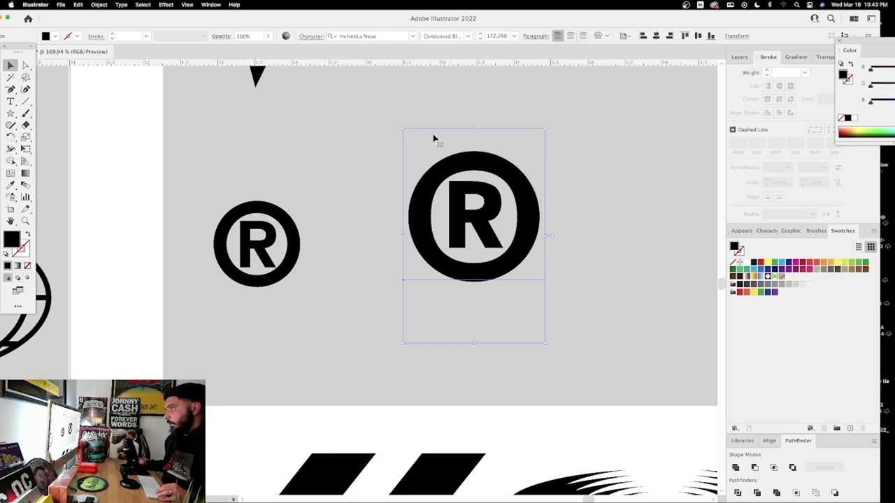
click(469, 37)
click(452, 179)
click(589, 196)
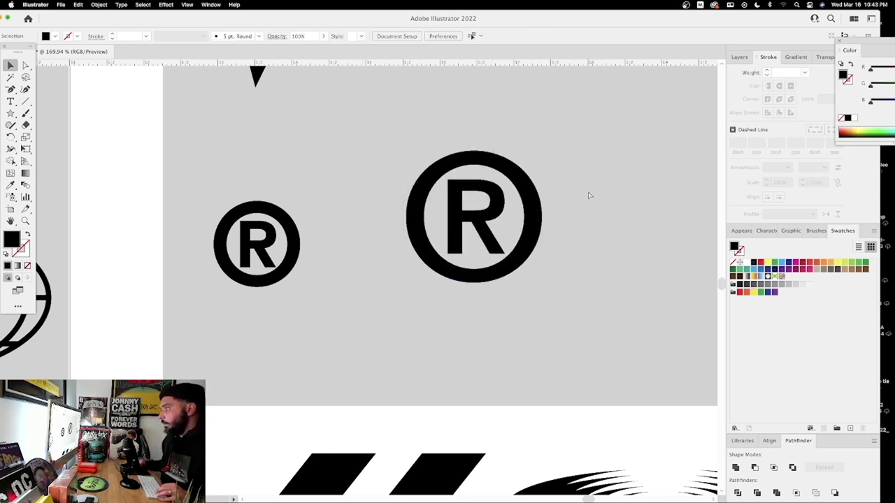
Step: Shrink the new ® text to about 84 pt and move it below the copied reference symbol
click(532, 184)
drag(545, 128, 474, 233)
key(super+z)
drag(546, 130, 471, 253)
key(super+minus)
key(super+minus)
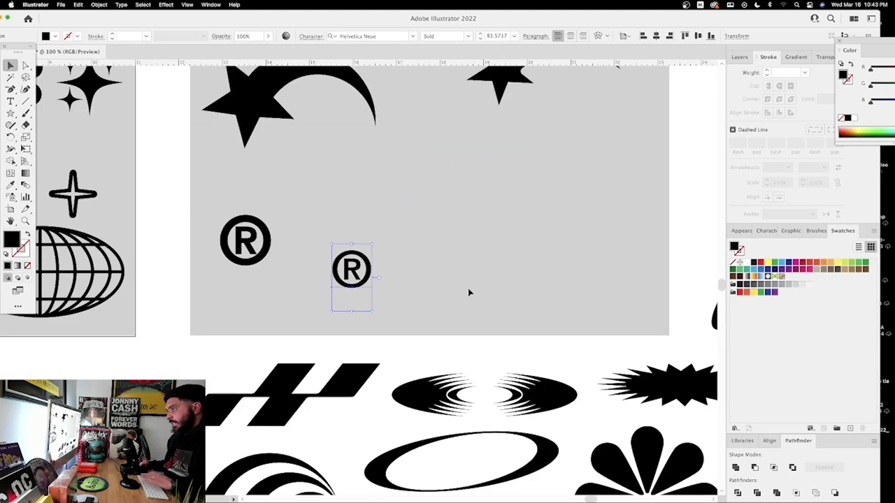
drag(468, 288, 600, 190)
drag(484, 172, 381, 209)
click(393, 161)
drag(393, 161, 491, 199)
drag(506, 254, 458, 214)
drag(457, 214, 380, 237)
click(303, 248)
Step: Duplicate the new ® text into the empty area beside it and change the copy to read TM
drag(307, 252, 504, 159)
key(super+z)
drag(305, 242, 445, 216)
drag(412, 179, 499, 174)
key(t)
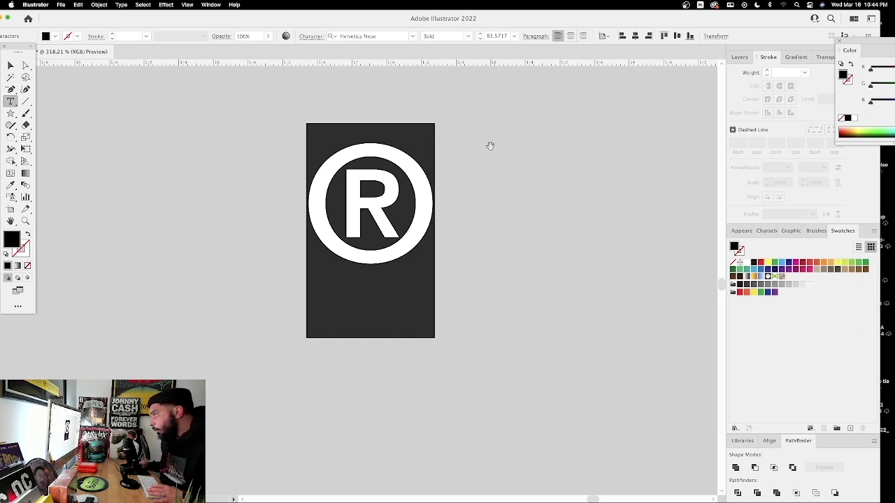
text(TM)
super+click(533, 189)
key(super+minus)
key(super+minus)
key(super+minus)
key(super+minus)
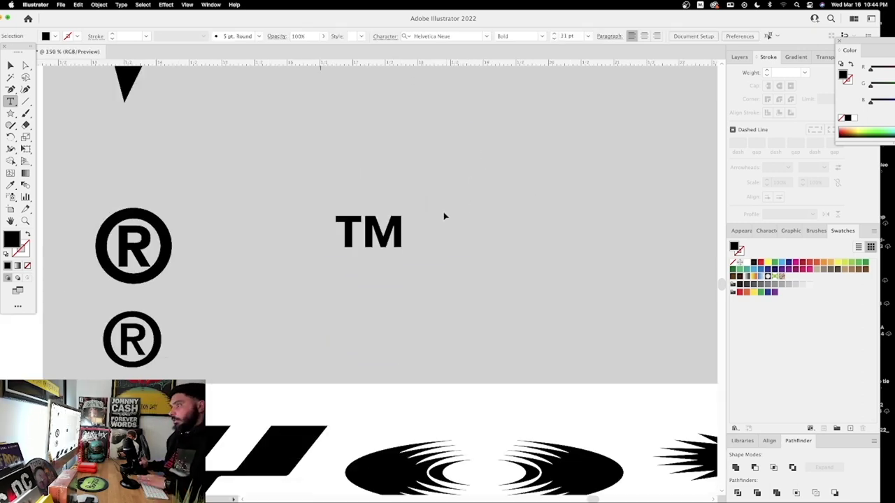
Step: Move the TM text next to the new ® text and delete the copied reference symbol
key(v)
drag(388, 255, 300, 328)
click(207, 329)
click(225, 261)
key(Delete)
Step: Move the finished shapes below the working artboard over to beneath the reference sheet
key(z)
drag(376, 263, 333, 241)
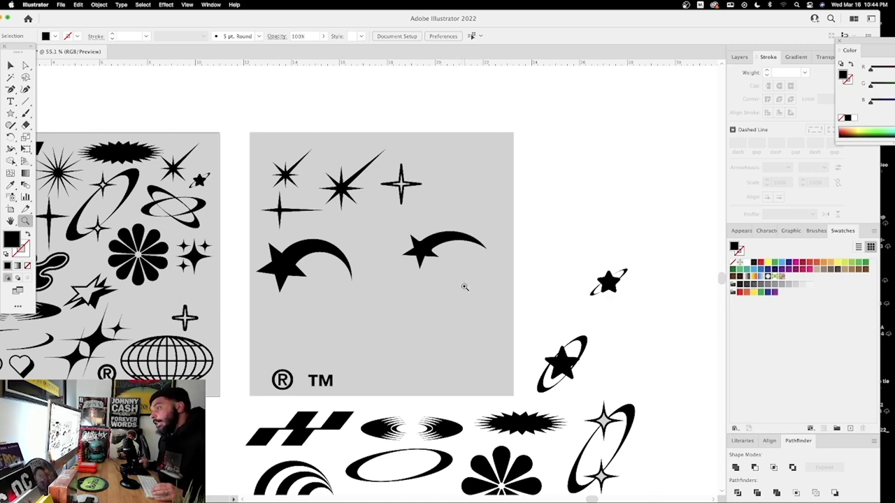
drag(609, 416, 212, 162)
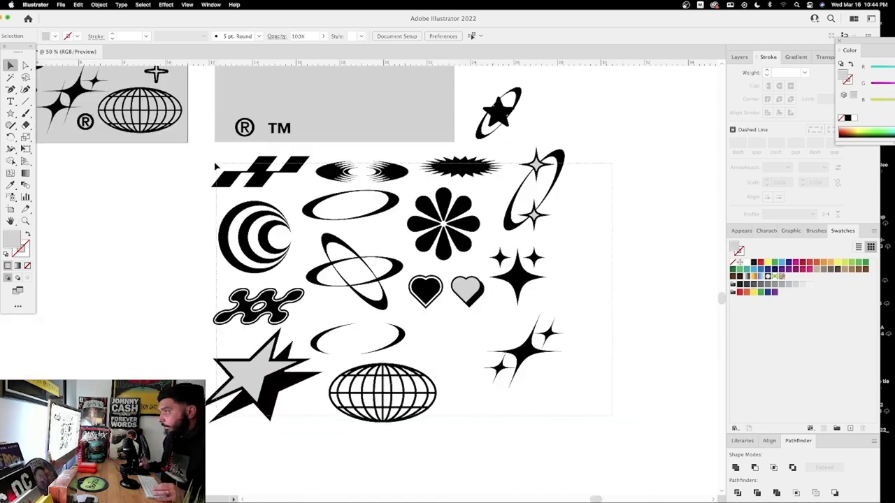
drag(396, 179, 191, 197)
Step: Clear the working artboard by moving the stars, shooting stars, ® and TM text off it
drag(706, 140, 289, 433)
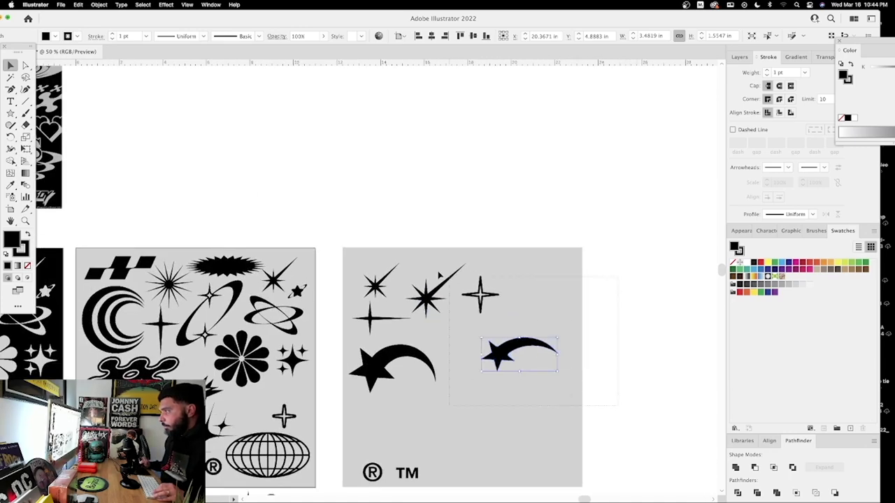
drag(439, 276, 386, 269)
drag(429, 299, 170, 117)
drag(409, 385, 354, 231)
click(350, 323)
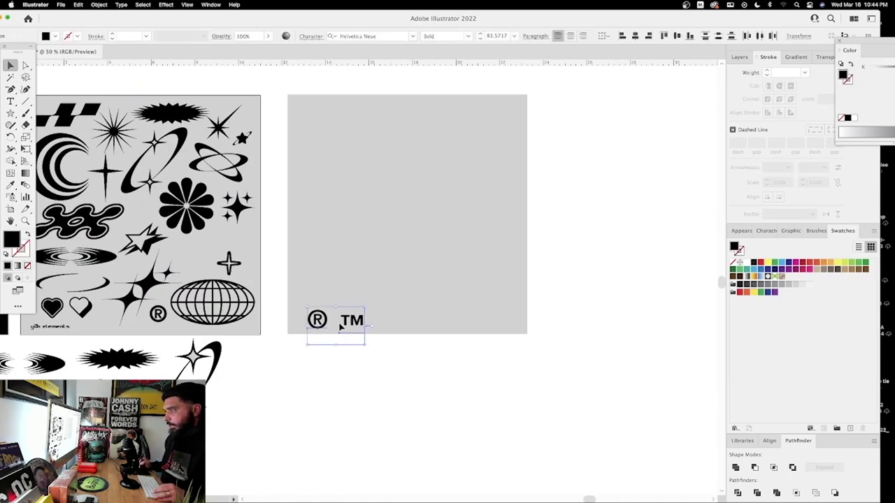
scroll(420, 209, down, 5)
scroll(420, 210, left, 3)
drag(463, 122, 279, 441)
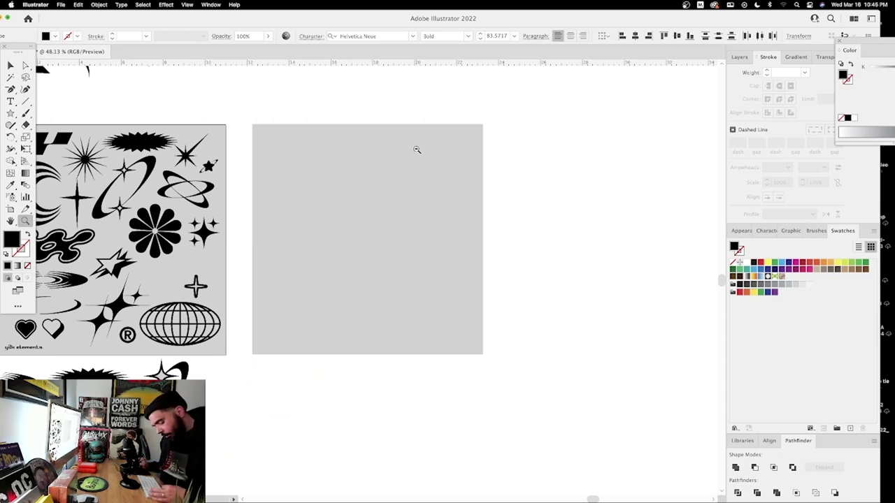
Step: Paste the "Rave" and "acid" lettering onto the cleared artboard
key(ctrl+v)
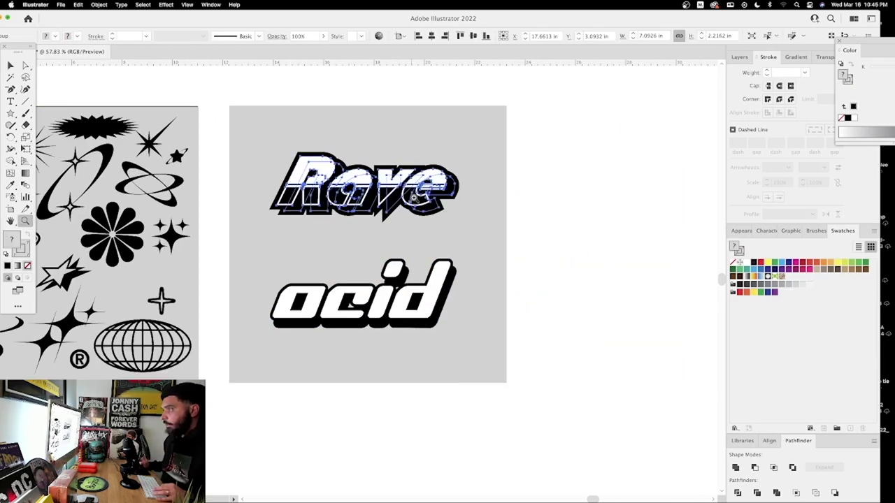
scroll(539, 179, up, 5)
scroll(539, 187, down, 4)
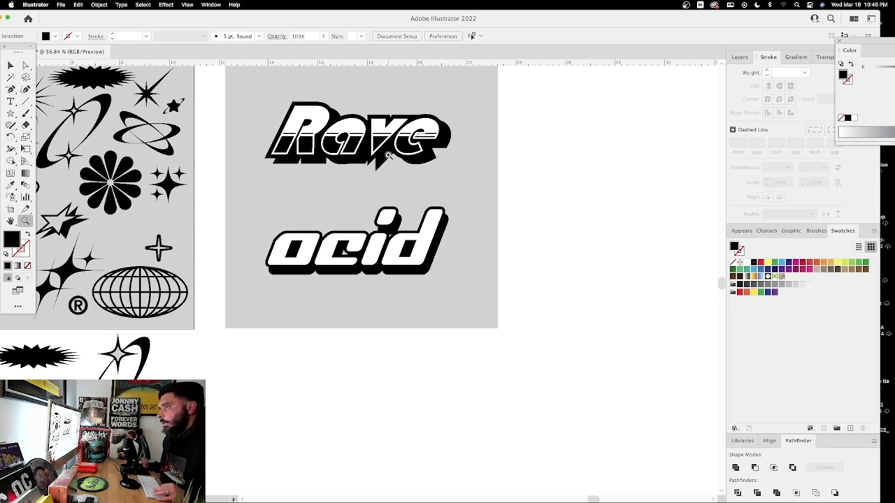
Step: Examine the reference sheet's shapes alongside the "Rave" and "acid" lettering to choose matching decorations
scroll(534, 254, left, 6)
scroll(533, 254, up, 2)
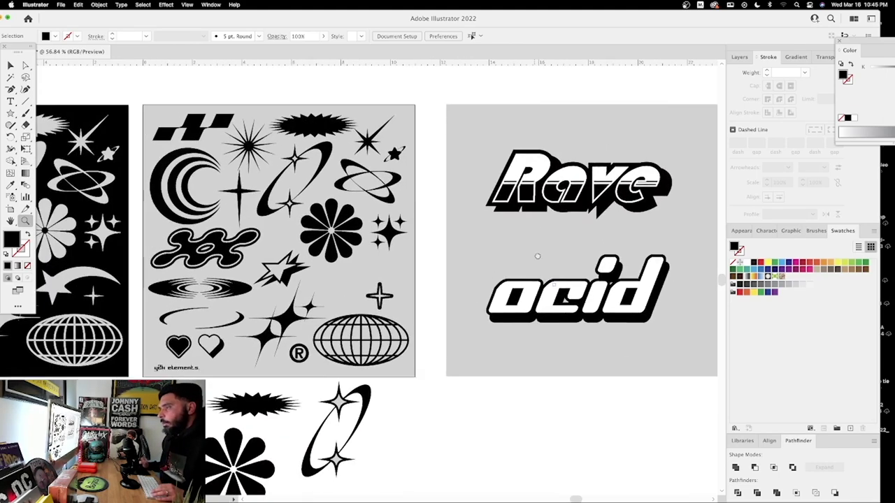
scroll(344, 223, up, 5)
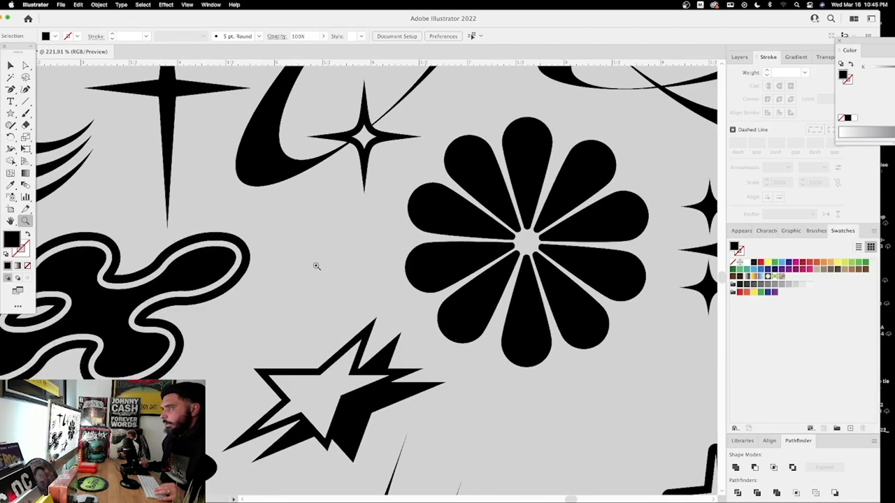
scroll(428, 261, down, 7)
scroll(409, 260, right, 5)
scroll(481, 266, up, 6)
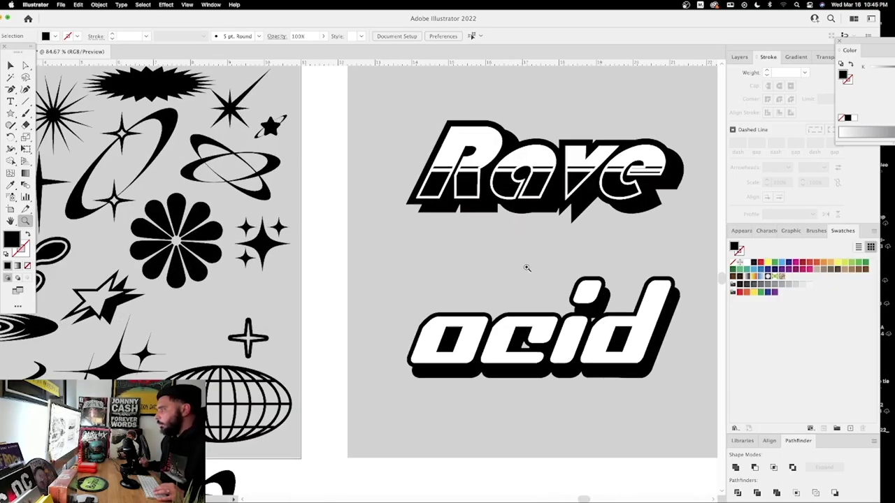
drag(481, 267, 470, 268)
key(v)
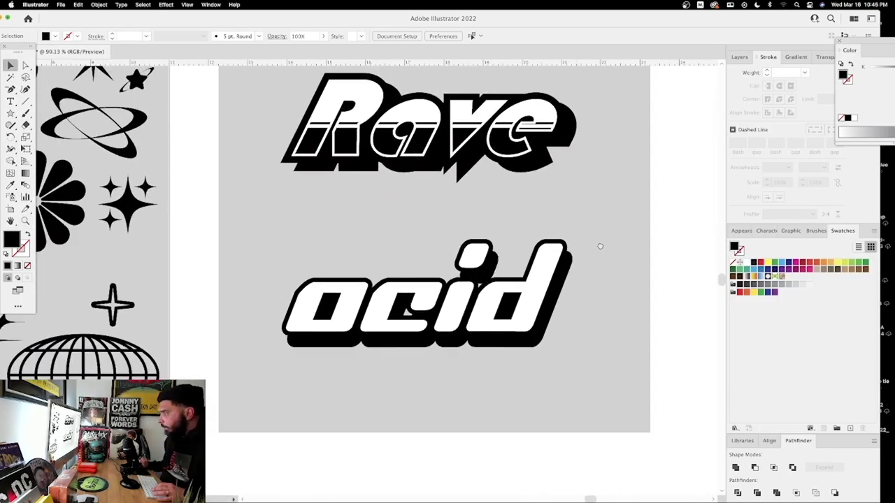
drag(600, 248, 626, 219)
drag(364, 214, 429, 227)
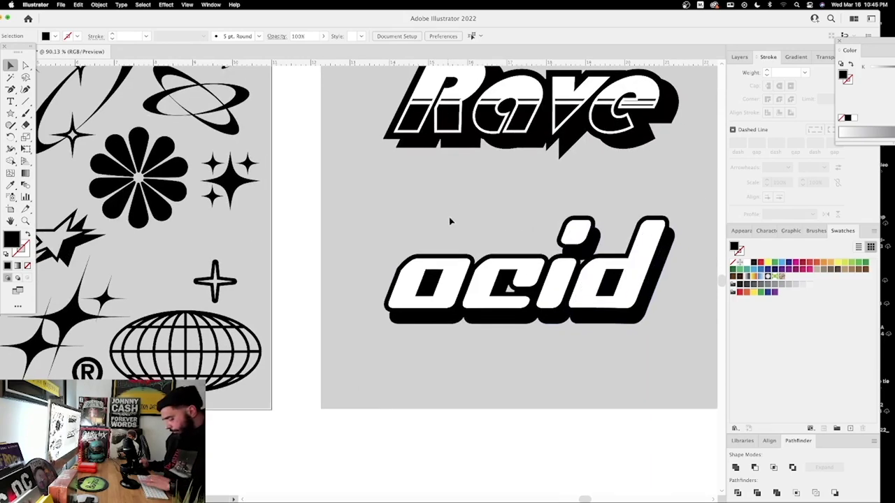
Step: Copy the outlined black heart from the reference sheet over the "acid" lettering, enlarged to about 5.2 by 4.7 in
key(super+minus)
key(super+minus)
drag(356, 254, 372, 203)
drag(114, 279, 517, 284)
key(super+shift+bracketleft)
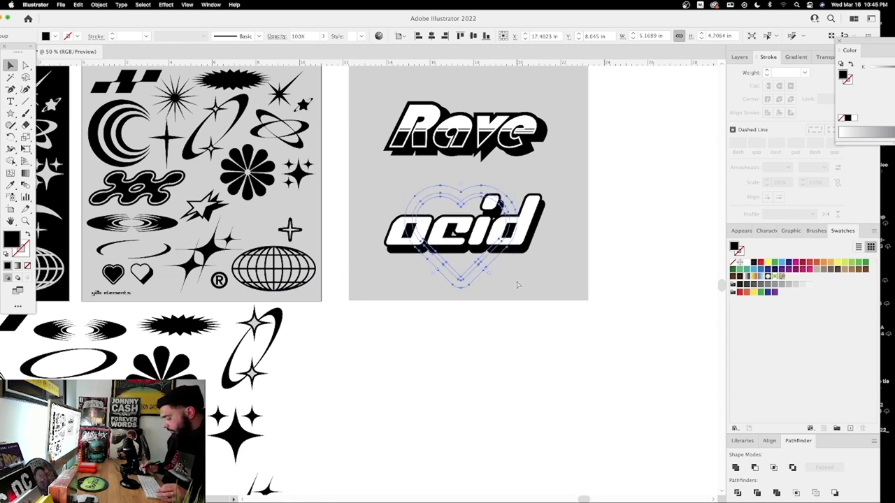
key(super+z)
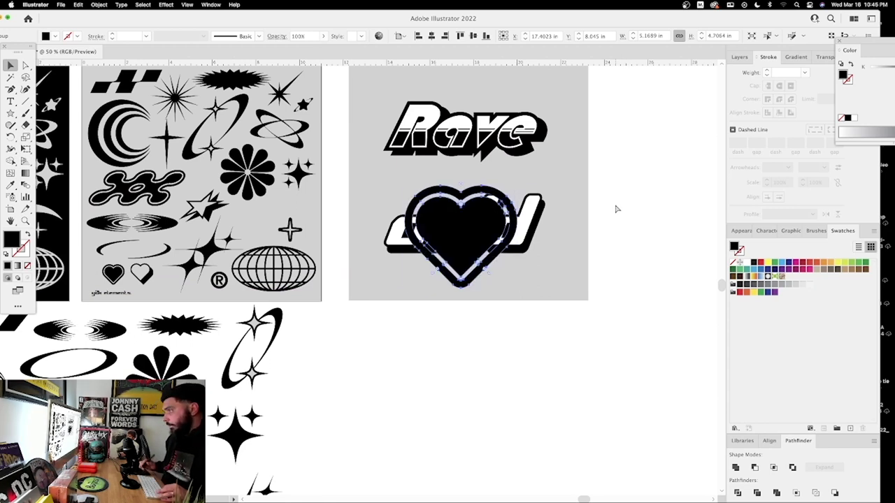
Step: Bring the "acid" lettering in front of the heart
click(537, 248)
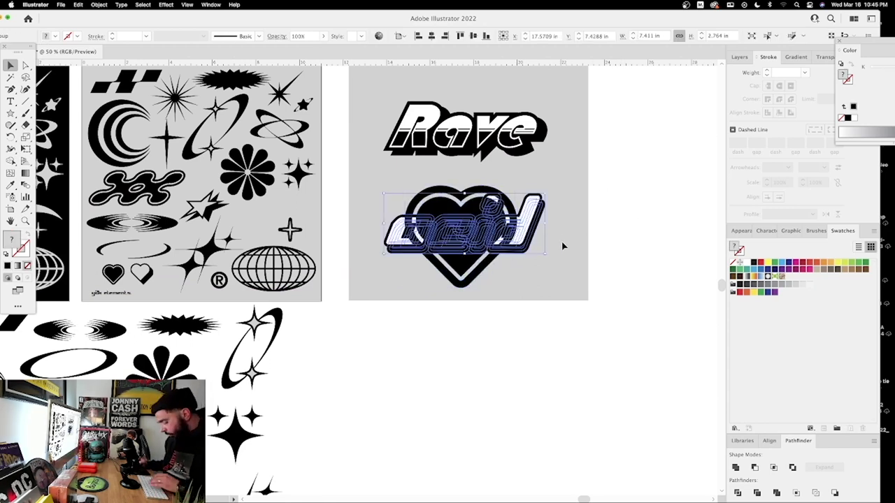
key(super+shift+bracketright)
click(609, 232)
Step: Scale down the "acid" heart emblem and the "Rave" lettering slightly on the artboard
drag(594, 178, 585, 191)
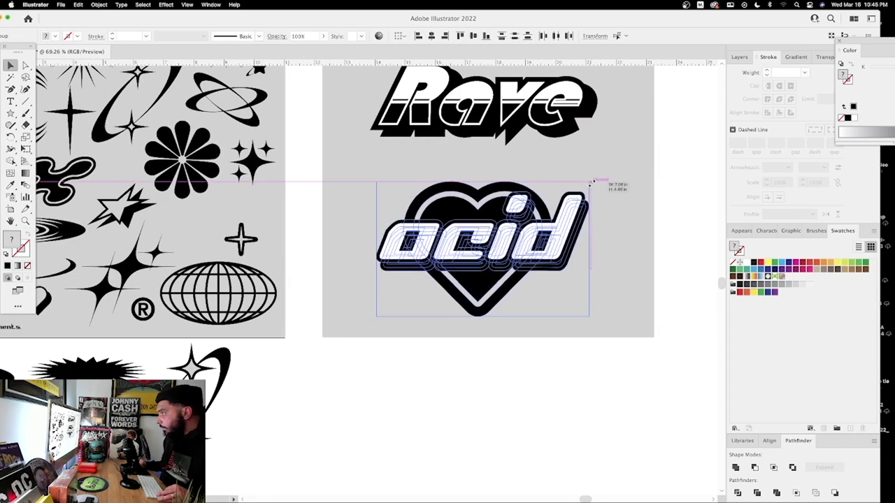
drag(571, 158, 576, 150)
click(500, 237)
drag(500, 237, 599, 206)
click(256, 137)
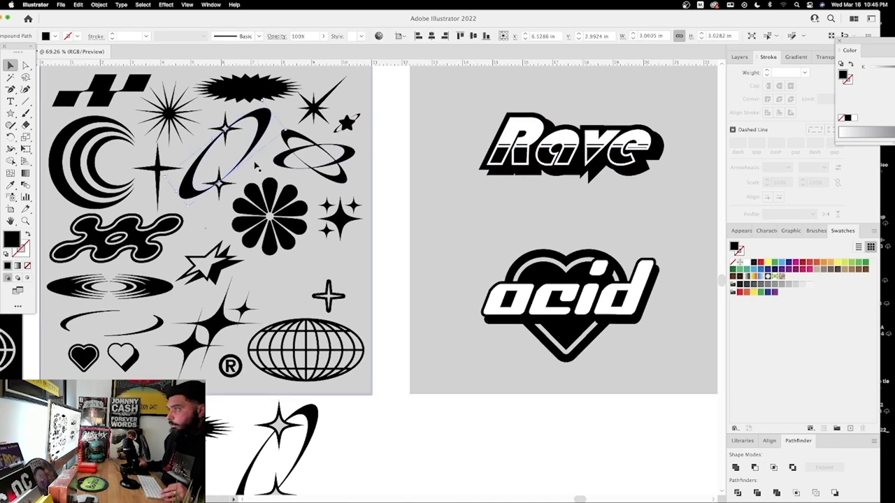
click(260, 177)
drag(209, 118, 226, 178)
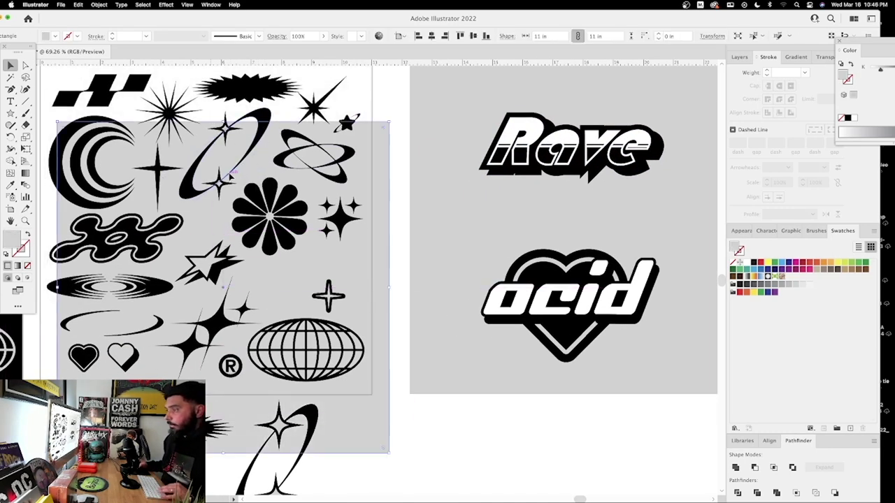
key(super+z)
Step: Place the tilted ring with two sparkles from below the reference sheet over the "Rave" lettering
scroll(345, 318, down, 3)
drag(226, 321, 225, 319)
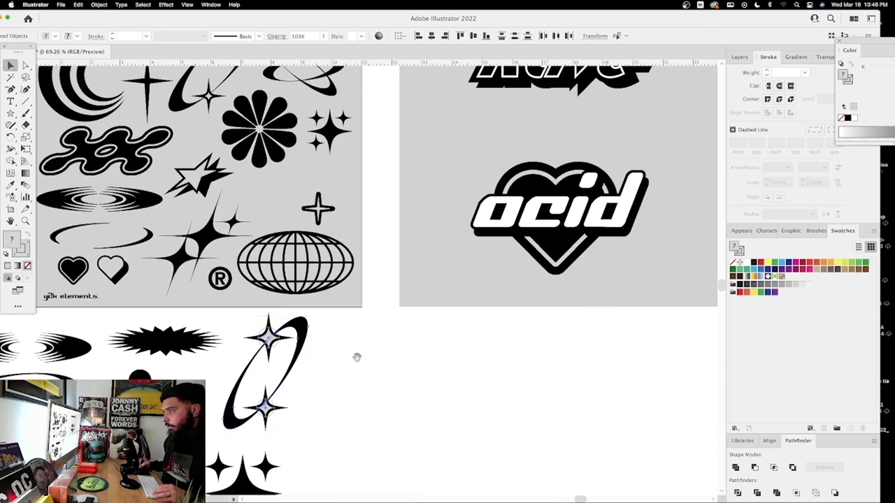
drag(354, 361, 268, 403)
drag(219, 375, 510, 86)
scroll(489, 126, up, 3)
scroll(489, 126, right, 2)
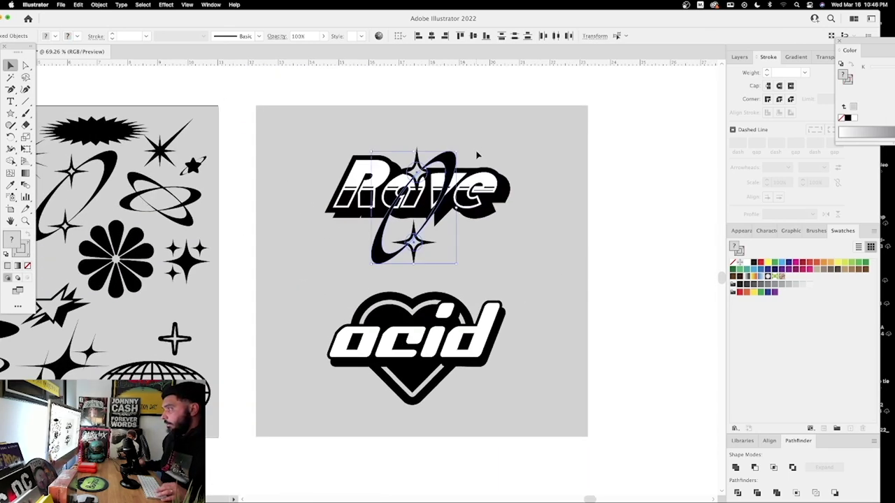
Step: Enlarge the sparkle ring around the "Rave" lettering and bring the lettering in front of it
mouse_move(460, 151)
mouse_down()
mouse_move(478, 143)
mouse_move(467, 135)
mouse_up()
click(532, 150)
click(484, 201)
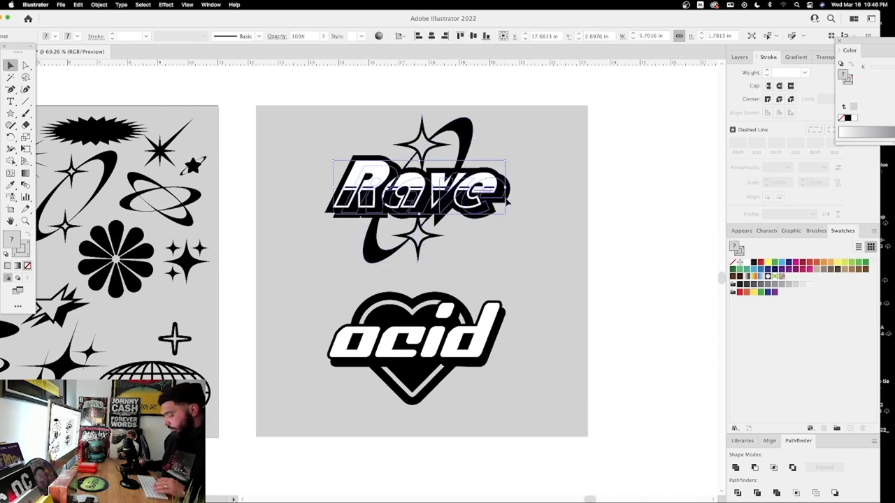
click(622, 227)
Step: Shrink both outlined sparkles on the ring around the "Rave" lettering, keeping each centered in place
key(z)
drag(450, 166, 513, 149)
key(a)
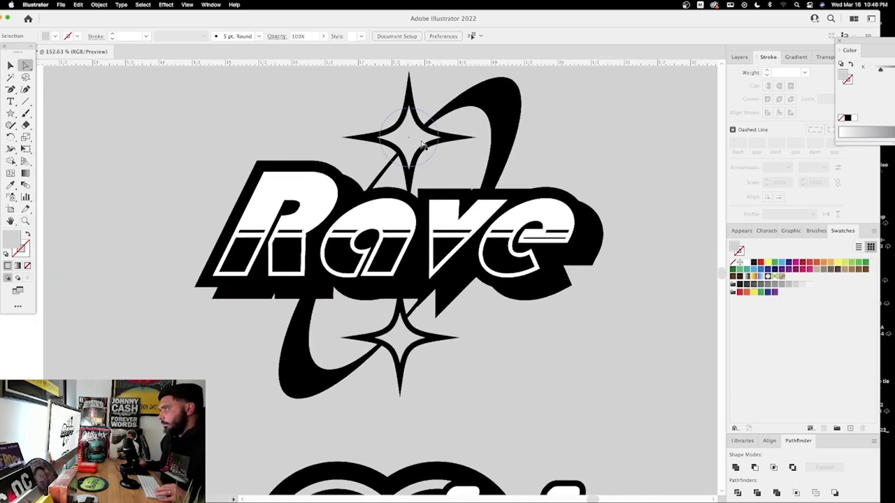
click(424, 144)
key(v)
drag(441, 107, 434, 116)
key(a)
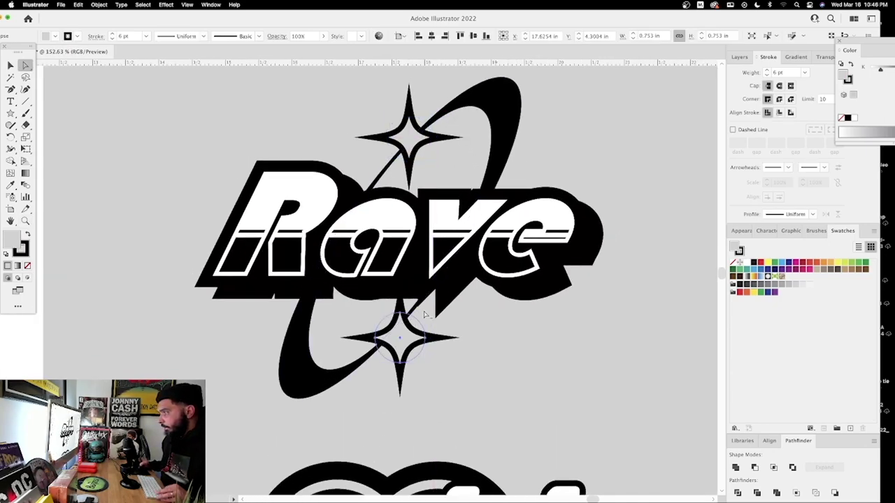
key(v)
drag(426, 313, 420, 319)
key(a)
click(518, 347)
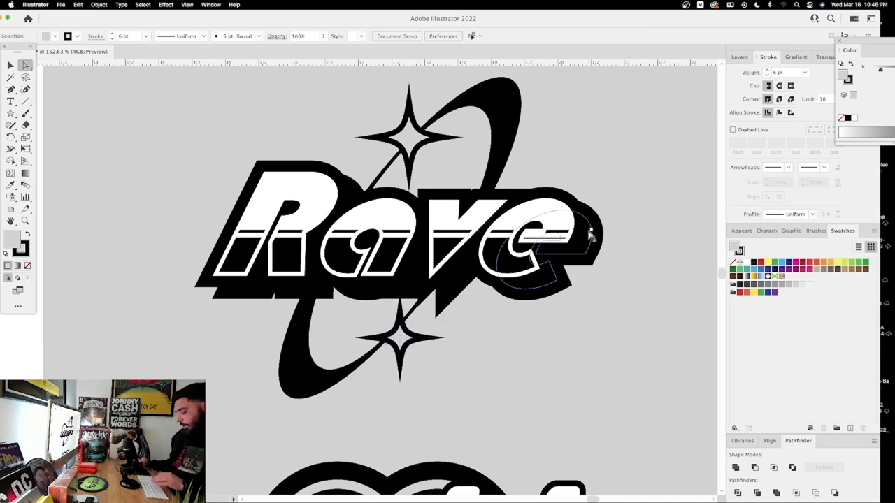
Step: Set the stroke weight of both outlined sparkles on the "Rave" ring to 7 pt
key(super+minus)
key(super+minus)
key(super+minus)
drag(395, 223, 373, 205)
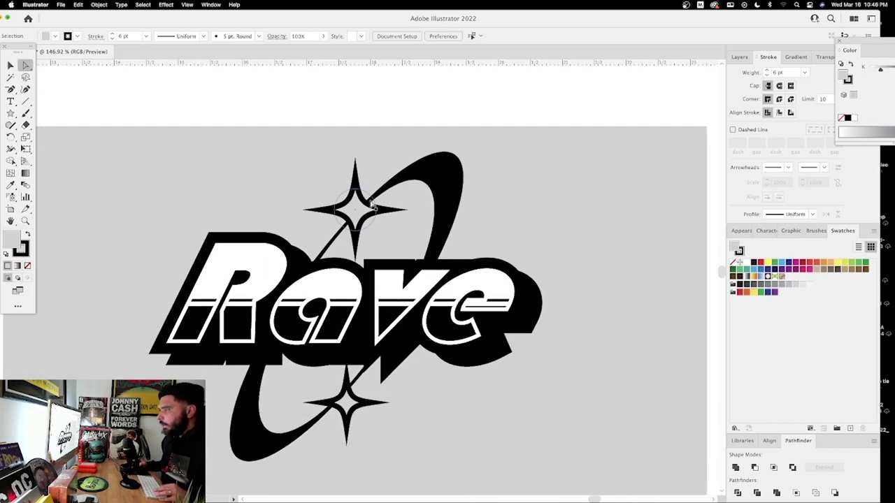
click(369, 209)
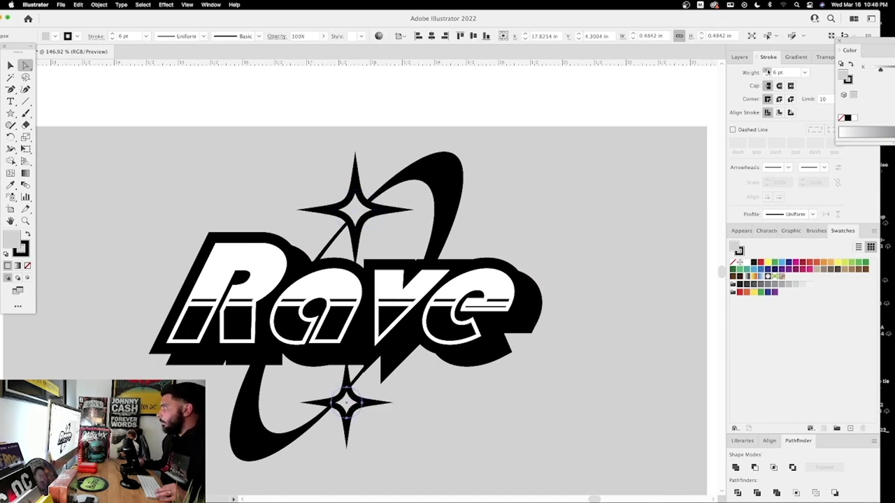
click(768, 70)
click(576, 223)
Step: Place a copy of the eight-point star above the "acid" emblem and stretch one point into a long horizontal ray
key(super+minus)
key(super+minus)
key(super+minus)
drag(195, 316, 260, 331)
drag(260, 331, 563, 175)
key(v)
drag(297, 111, 194, 174)
scroll(311, 248, left, 3)
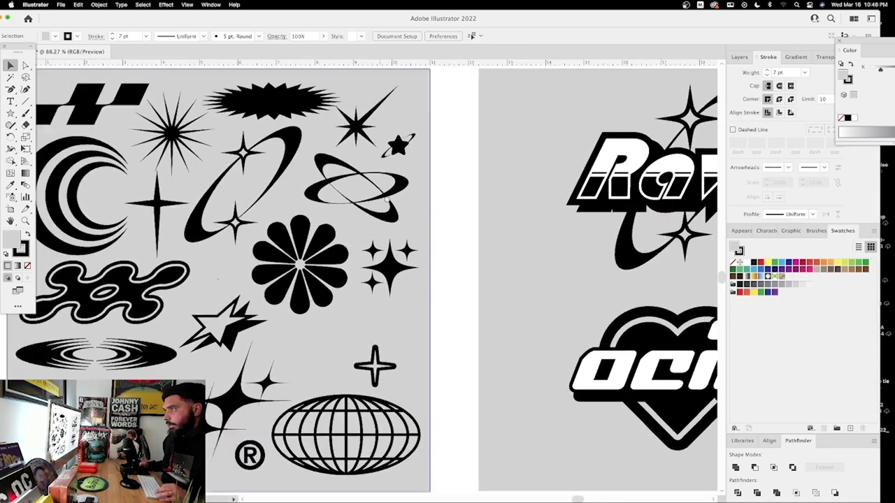
drag(514, 316, 524, 340)
drag(566, 315, 546, 187)
key(a)
key(v)
drag(348, 183, 361, 134)
key(a)
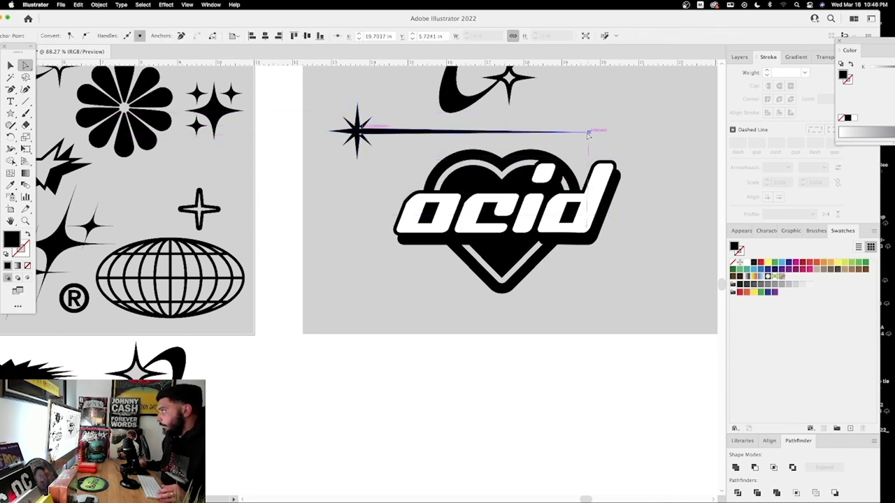
Step: Move the long-rayed star over the heart so its ray runs just above the "acid" lettering
key(v)
drag(389, 134, 398, 186)
scroll(392, 181, up, 3)
key(a)
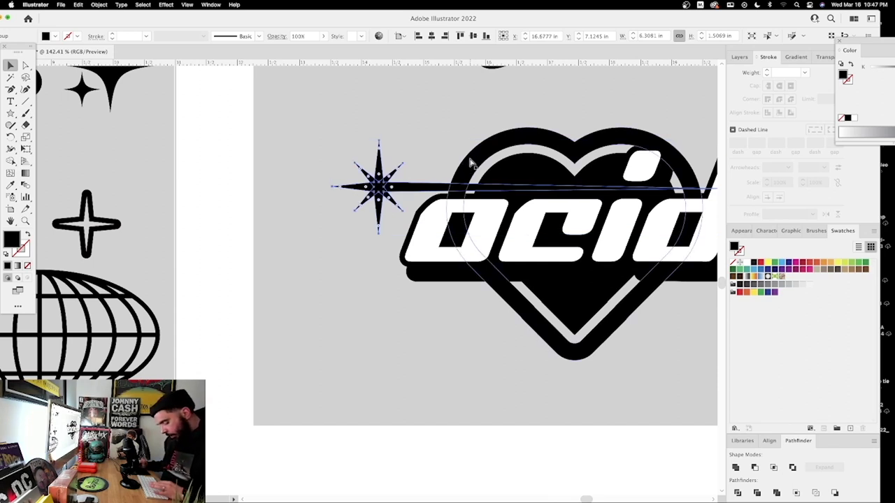
Step: Fill a copy of the long-rayed star with the light grey of the background and nudge it slightly below the black one
key(v)
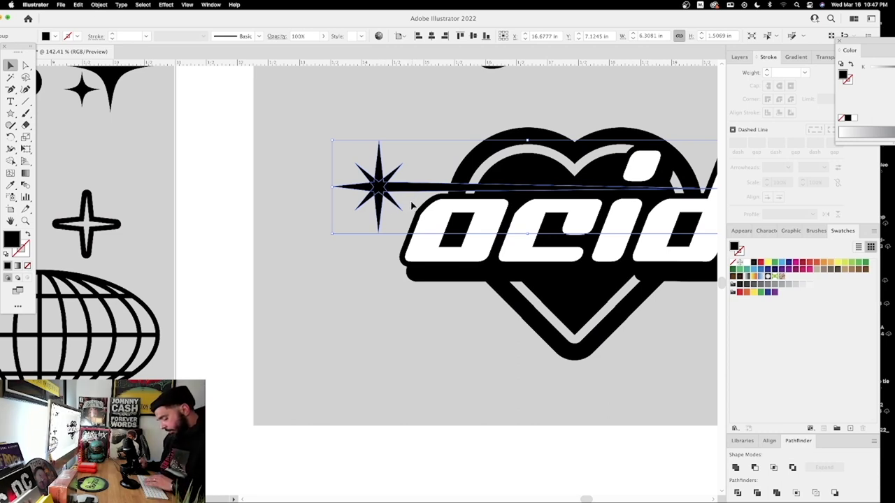
key(i)
key(v)
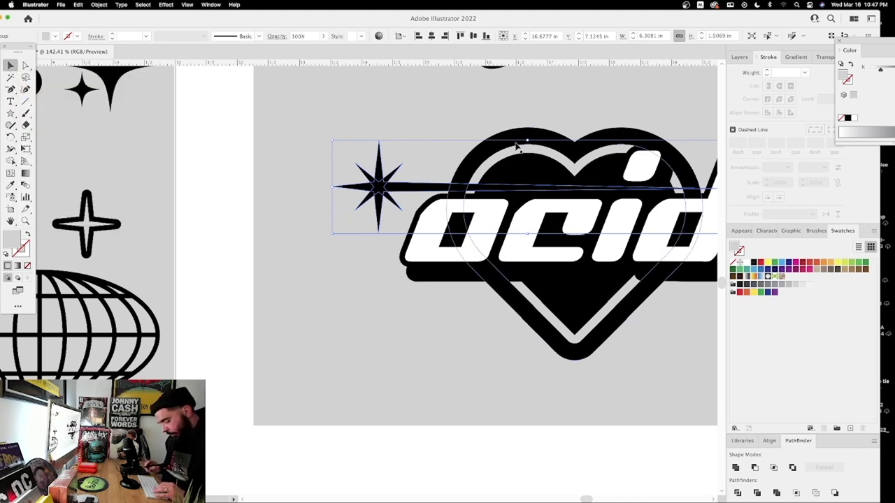
key(Down)
key(Down)
key(Down)
key(Down)
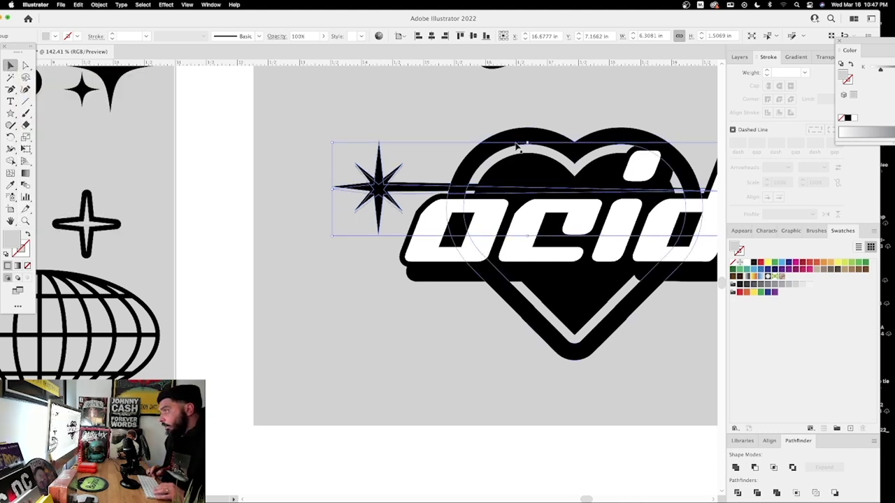
key(Up)
key(Up)
key(Down)
Step: Bring the black star to the front of the "acid" emblem
drag(305, 113, 381, 175)
key(super+shift+])
click(496, 100)
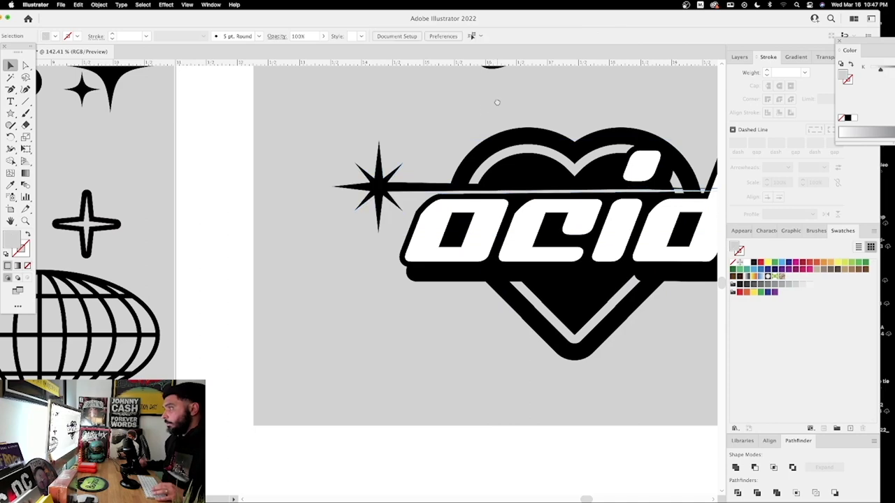
Step: Lasso the head points of the black and grey stars together and shift them slightly toward the heart
drag(496, 100, 344, 106)
mouse_move(189, 133)
mouse_down()
mouse_move(233, 208)
mouse_move(217, 193)
mouse_up()
super+click(529, 278)
drag(529, 278, 536, 227)
key(a)
mouse_move(161, 208)
mouse_down()
mouse_move(296, 349)
mouse_move(303, 327)
mouse_move(297, 339)
mouse_up()
key(q)
mouse_move(292, 227)
mouse_down()
mouse_move(209, 285)
mouse_move(331, 336)
mouse_up()
super+click(295, 328)
key(a)
scroll(225, 192, right, 5)
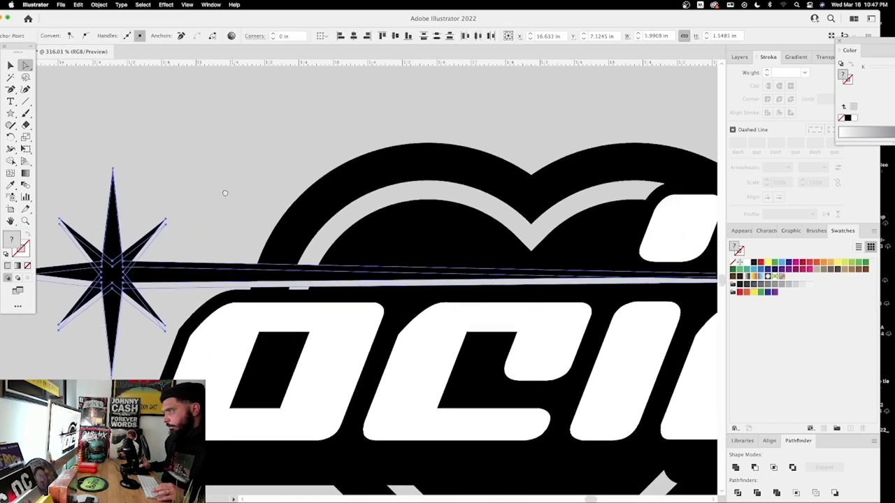
click(254, 161)
Step: Slide the head of both layered stars a little farther along the ray toward the "acid" lettering
key(v)
click(129, 250)
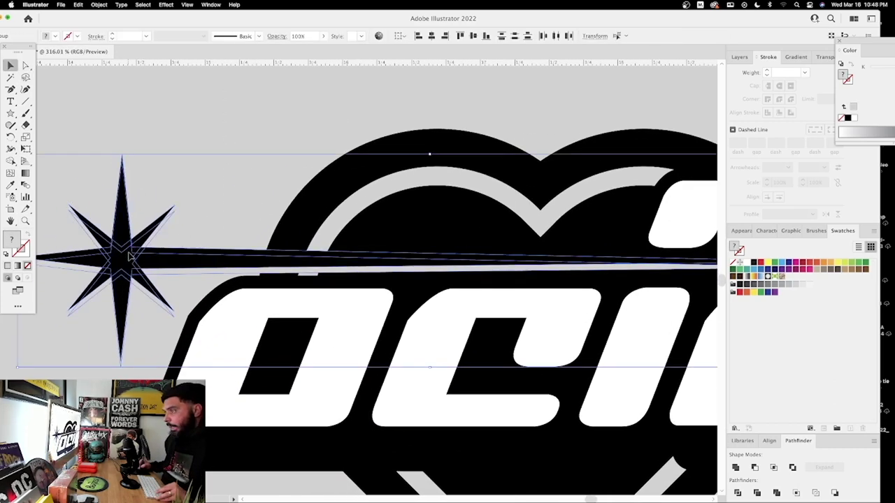
key(super+minus)
key(super+minus)
key(super+minus)
click(427, 180)
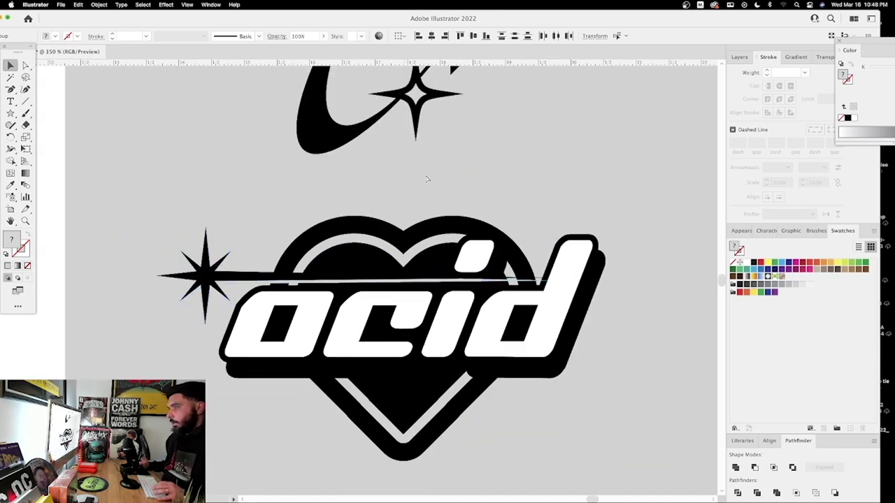
drag(492, 181, 503, 133)
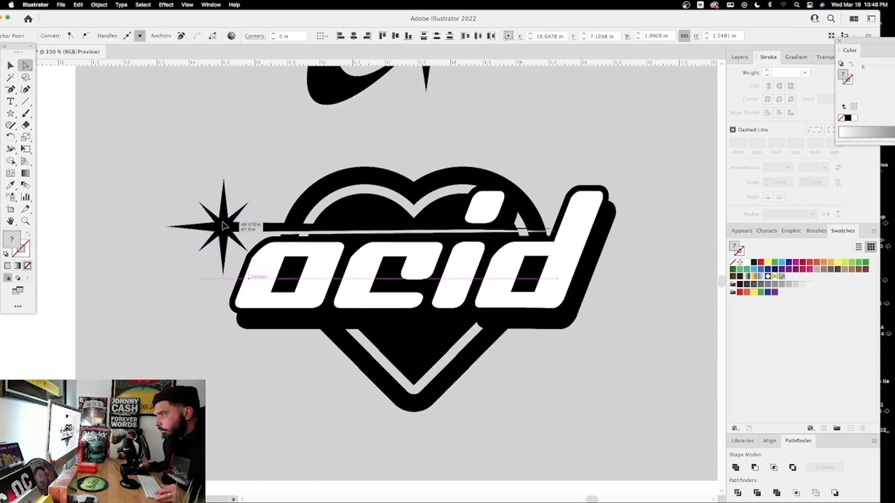
drag(225, 226, 227, 226)
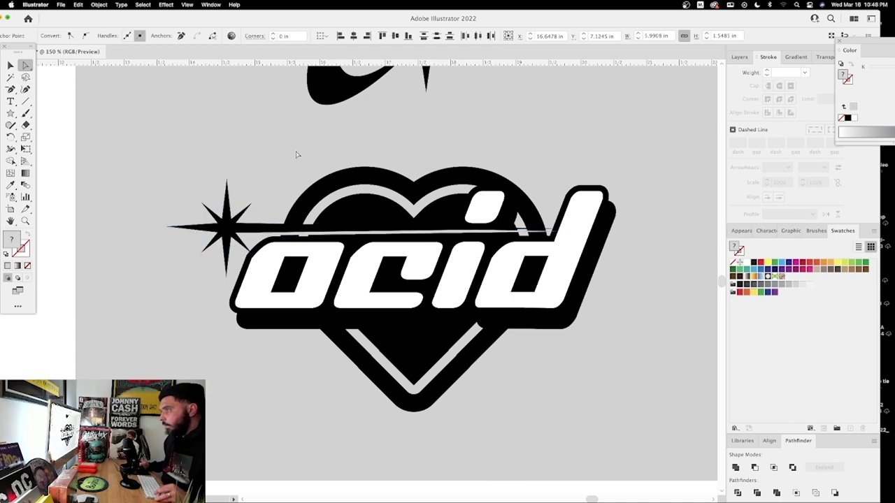
click(296, 154)
Step: Place three copies of the outlined four-point sparkle on the emblem: heart's upper left, heart's lower right and the letter "d"
key(super+minus)
key(super+minus)
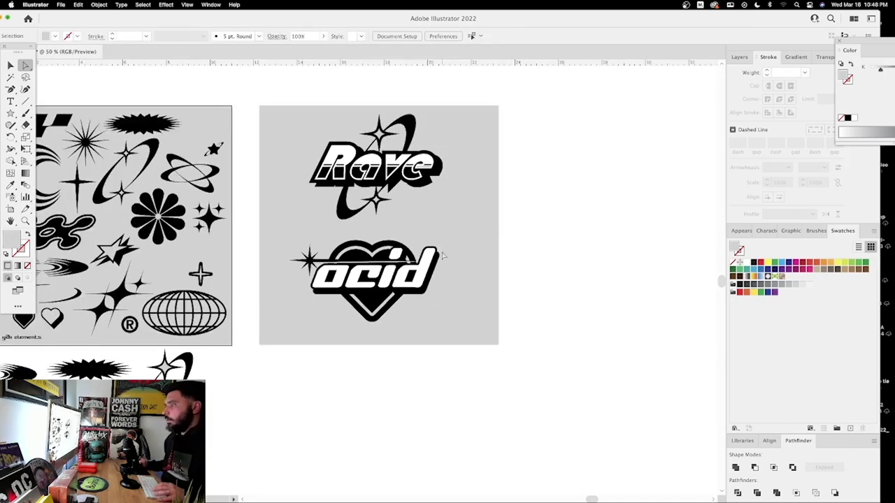
key(z)
drag(351, 246, 398, 245)
scroll(336, 231, down, 3)
scroll(326, 223, left, 6)
drag(318, 223, 521, 251)
click(682, 331)
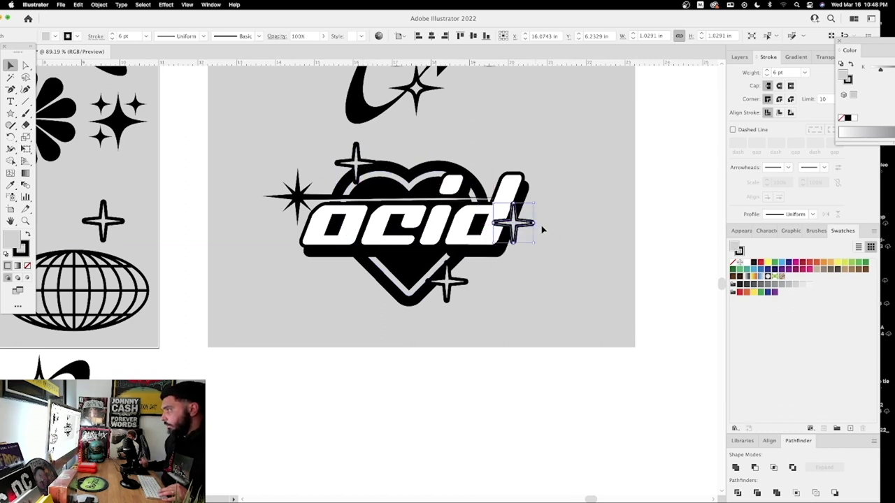
Step: Move the outlined sparkle from the letter "d" to the lower right of the "acid" lettering
click(578, 243)
scroll(499, 253, up, 3)
drag(533, 292, 555, 321)
click(567, 287)
drag(537, 308, 626, 273)
drag(630, 139, 630, 244)
drag(368, 249, 526, 219)
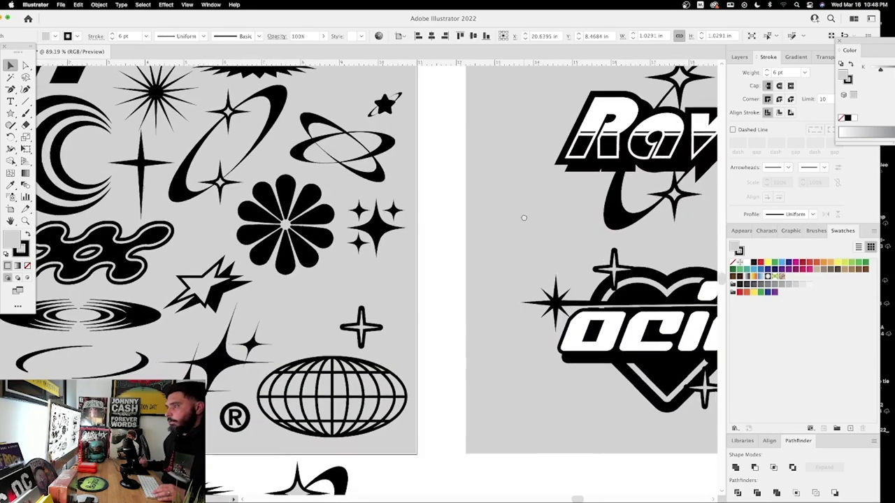
scroll(513, 230, right, 5)
scroll(514, 230, down, 2)
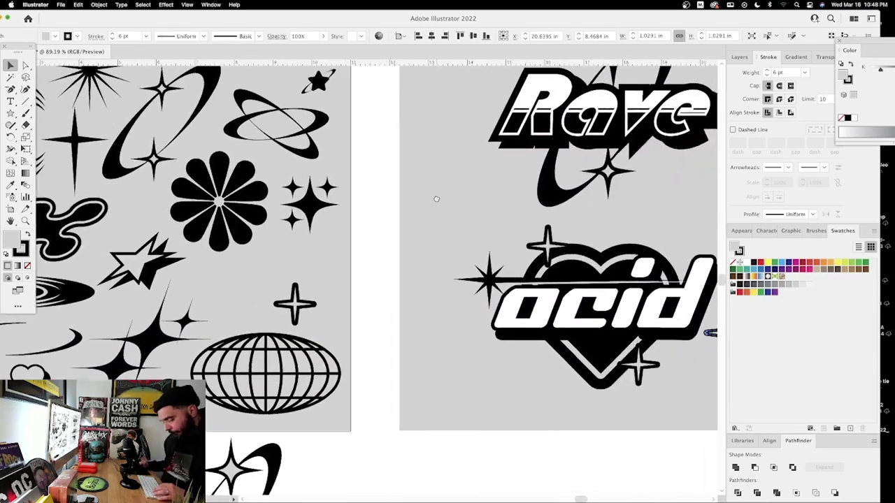
scroll(438, 198, left, 6)
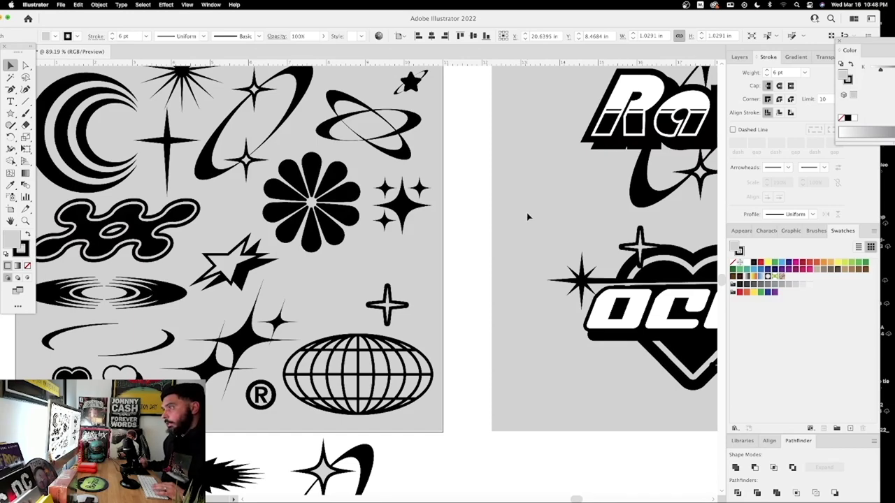
Step: Delete one outlined sparkle and reposition the other two beneath the "a" and at the upper end of the "d"
key(super+minus)
key(super+minus)
drag(481, 209, 503, 236)
drag(309, 252, 488, 229)
key(v)
click(479, 285)
key(Delete)
drag(298, 196, 280, 293)
drag(392, 318, 479, 238)
click(502, 259)
Step: Place three copies of the small solid sparkle around the "Rave" lettering: upper left, lower left and lower right
drag(168, 326, 299, 356)
scroll(336, 363, left, 3)
scroll(350, 336, up, 3)
scroll(363, 291, left, 3)
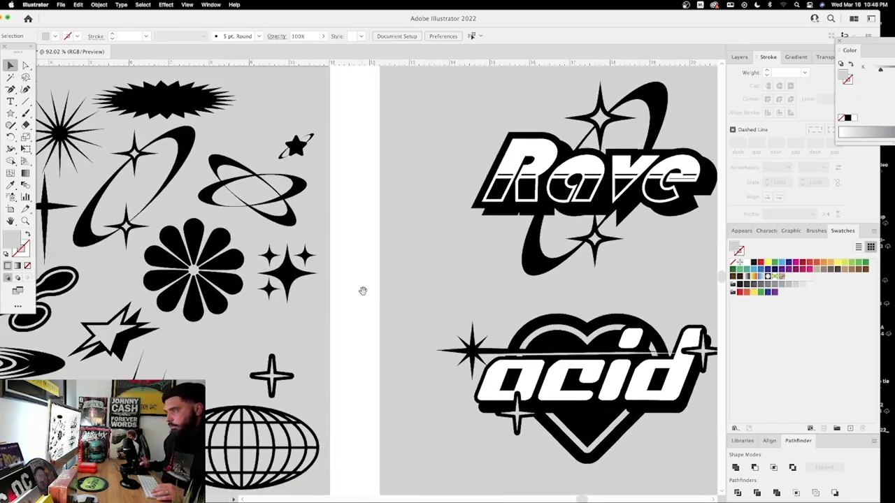
drag(338, 250, 650, 227)
drag(530, 228, 516, 227)
click(667, 281)
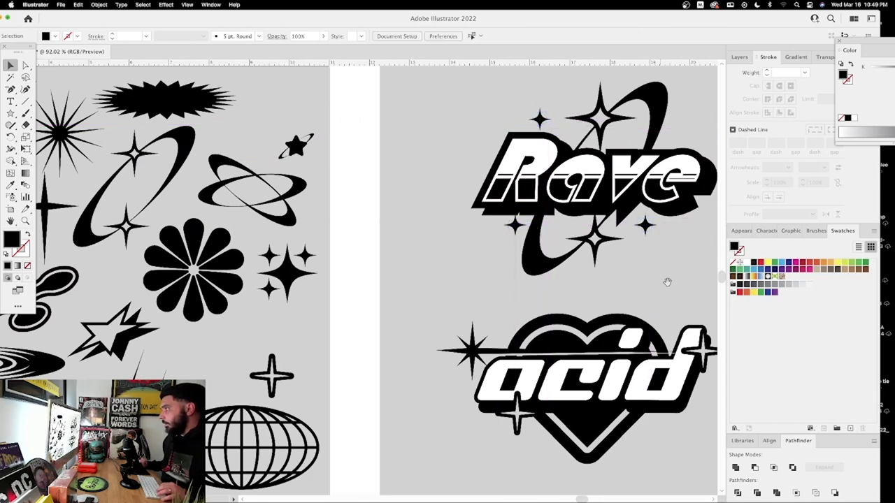
Step: Try an enlarged copy of the wireframe globe behind the "acid" lettering in place of the heart
drag(667, 282, 566, 267)
key(super+minus)
drag(449, 412, 527, 492)
drag(317, 312, 587, 297)
drag(502, 288, 484, 354)
key(super+z)
click(635, 313)
drag(501, 291, 478, 362)
drag(633, 232, 679, 259)
click(551, 302)
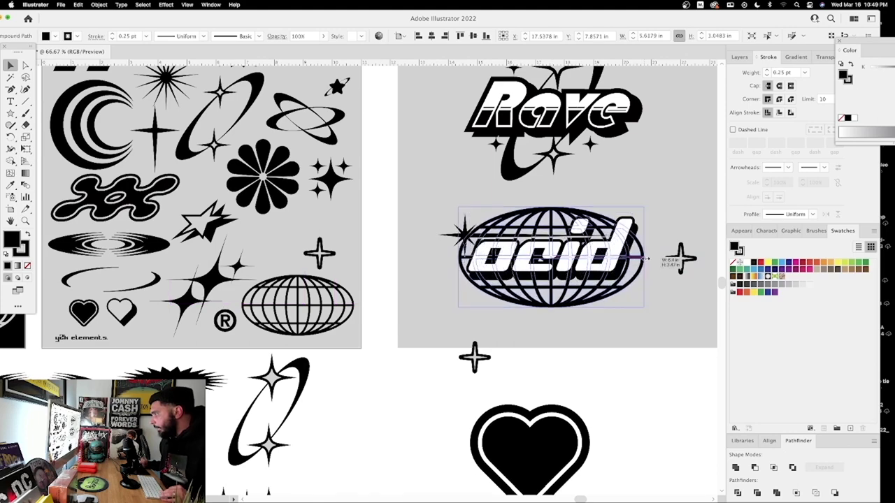
drag(551, 302, 551, 299)
Step: Undo the globe trial until the heart and the sparkles are back on the "acid" emblem
key(super+z)
key(super+z)
key(super+z)
key(super+z)
key(super+z)
key(super+z)
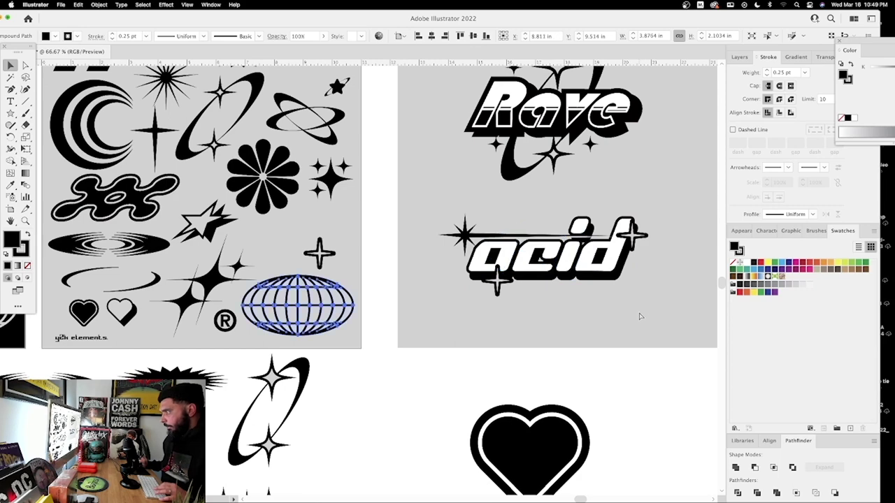
key(super+z)
Step: Place a copy of the concentric ripple ellipse beneath the tip of the heart
click(631, 326)
drag(155, 248, 592, 316)
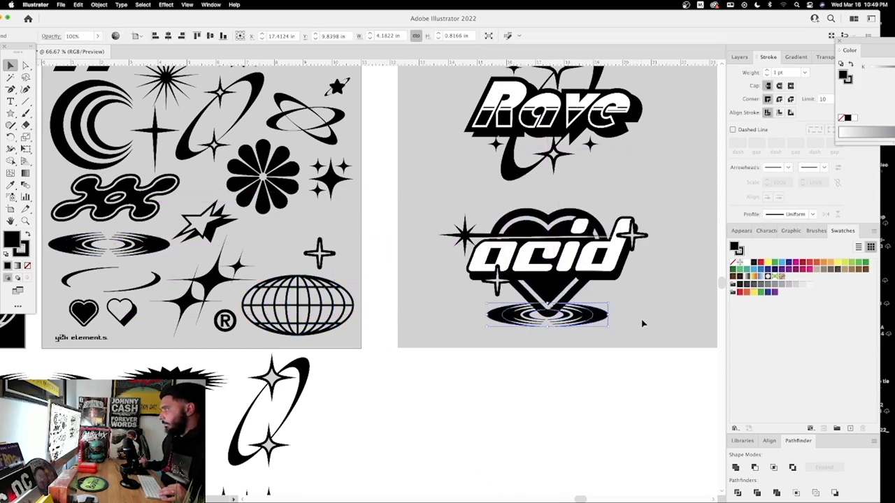
Step: Undo the accidental background move and lock the reference sheet's grey background rectangle
click(259, 231)
drag(244, 228, 213, 224)
key(super+z)
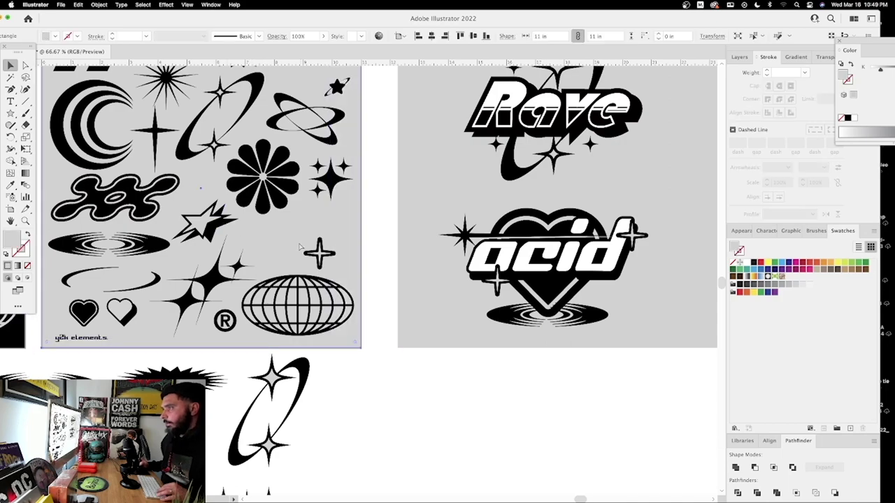
key(super+2)
Step: Place two copies of the tall four-point star beside the "Rave" lettering, at its upper left and lower right
drag(158, 132, 649, 153)
click(673, 187)
drag(543, 107, 379, 174)
drag(380, 174, 553, 172)
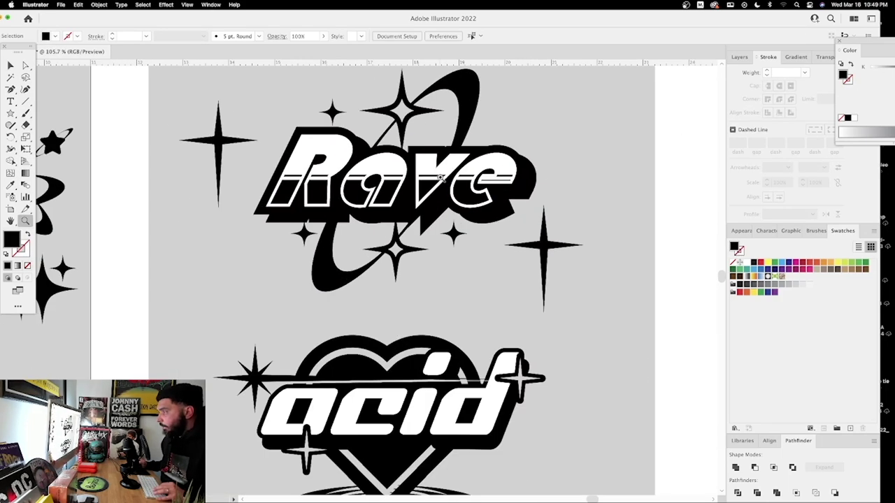
Step: Group the parts of the outlined blob shape and try a copy of it across the "Rave" lettering
scroll(440, 178, up, 5)
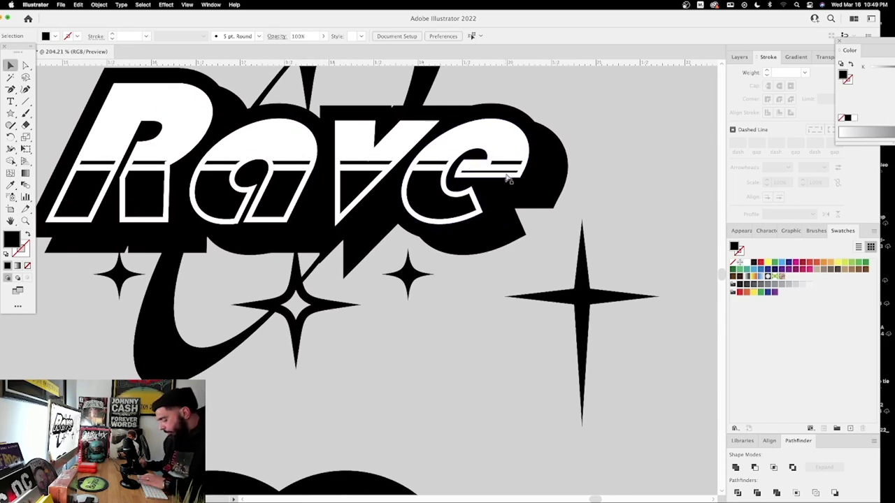
key(super+1)
key(super+minus)
drag(432, 234, 552, 203)
click(498, 156)
drag(498, 156, 666, 88)
key(super+z)
drag(348, 314, 518, 228)
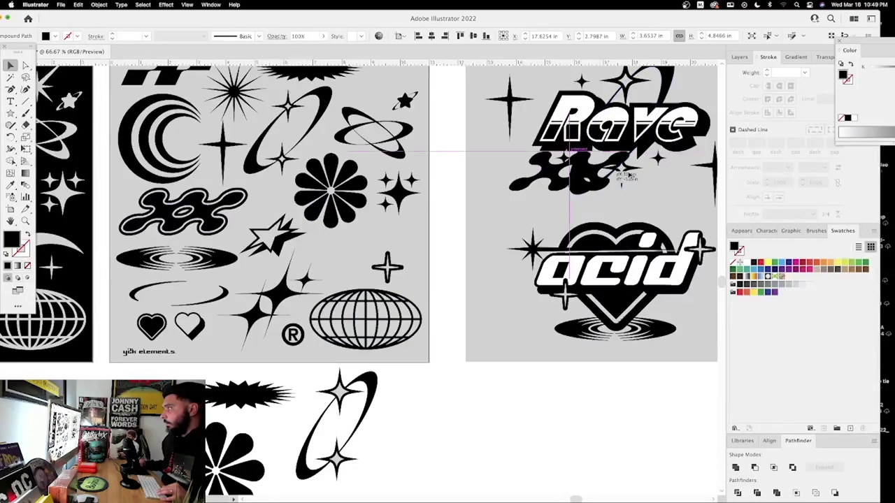
click(238, 207)
key(super+g)
mouse_move(133, 228)
mouse_down()
mouse_move(540, 130)
mouse_move(469, 160)
mouse_up()
drag(496, 145, 520, 145)
Step: Undo the placement of the blob shape on the "Rave" lettering
key(super+z)
key(super+z)
key(super+z)
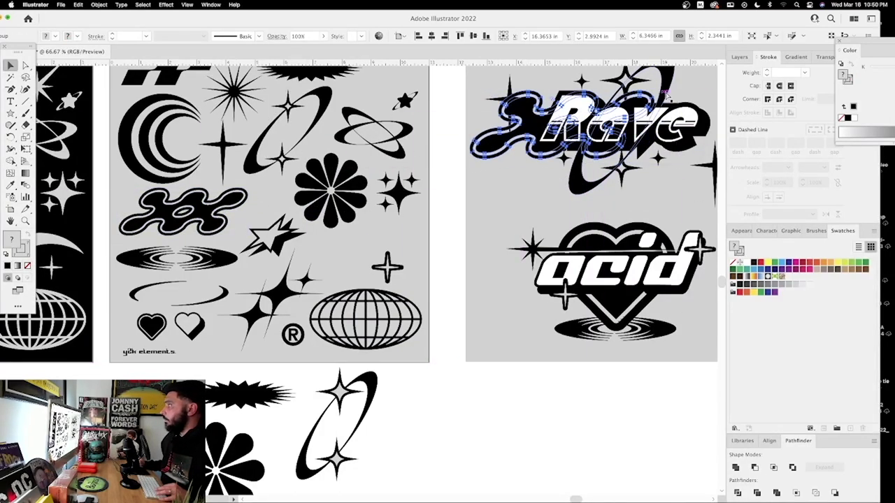
Step: Delete the concentric ripple ellipse beneath the heart
drag(496, 218, 341, 266)
click(483, 254)
drag(484, 253, 522, 253)
key(v)
scroll(579, 362, down, 2)
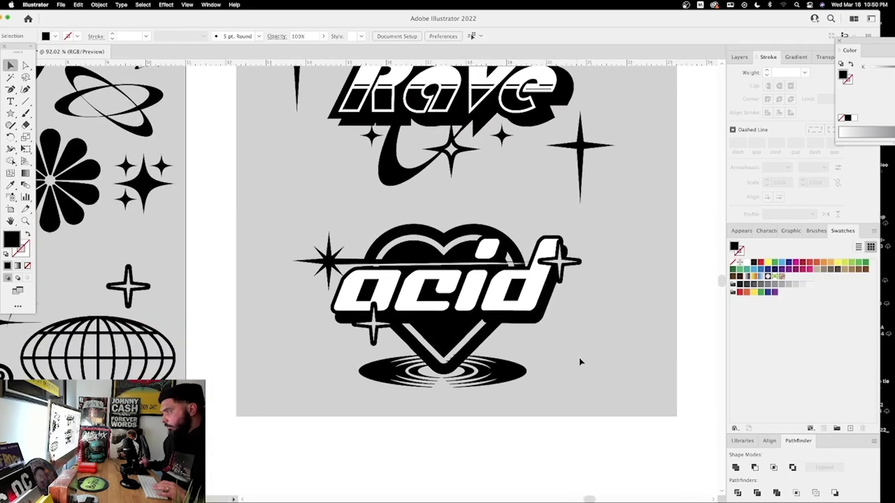
click(519, 370)
key(Delete)
Step: Move the tall star at the lower right of "Rave" up to the lettering's upper right
drag(497, 294, 503, 299)
scroll(504, 298, up, 6)
drag(572, 311, 578, 202)
click(412, 174)
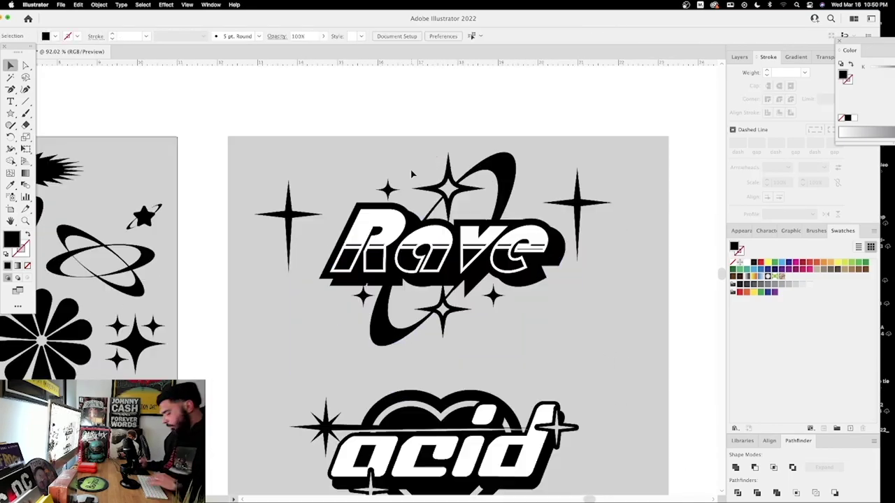
Step: Examine the black reference poster of decorated wordmarks and compare the shape sheets with the "Rave" and "acid" designs
key(super+minus)
key(super+minus)
key(super+minus)
drag(367, 184, 615, 269)
drag(301, 203, 336, 231)
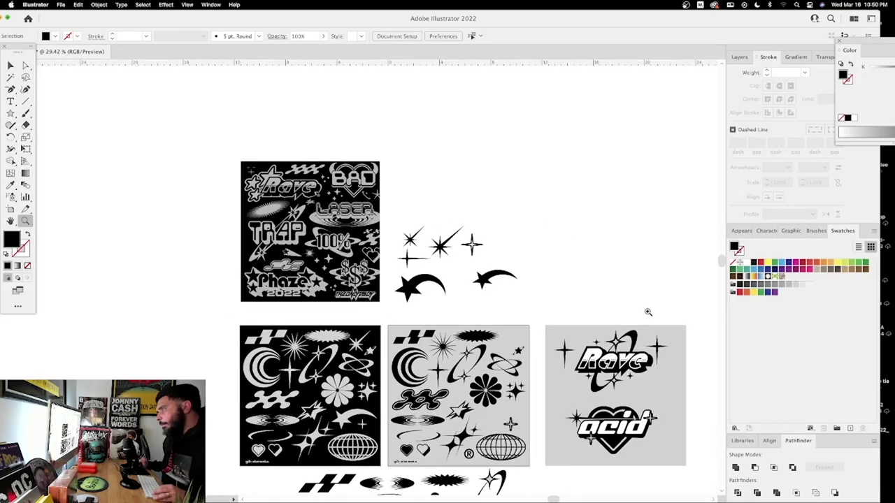
drag(568, 344, 598, 304)
drag(346, 166, 375, 169)
drag(459, 275, 471, 322)
drag(520, 353, 386, 290)
scroll(388, 288, right, 5)
scroll(385, 269, down, 2)
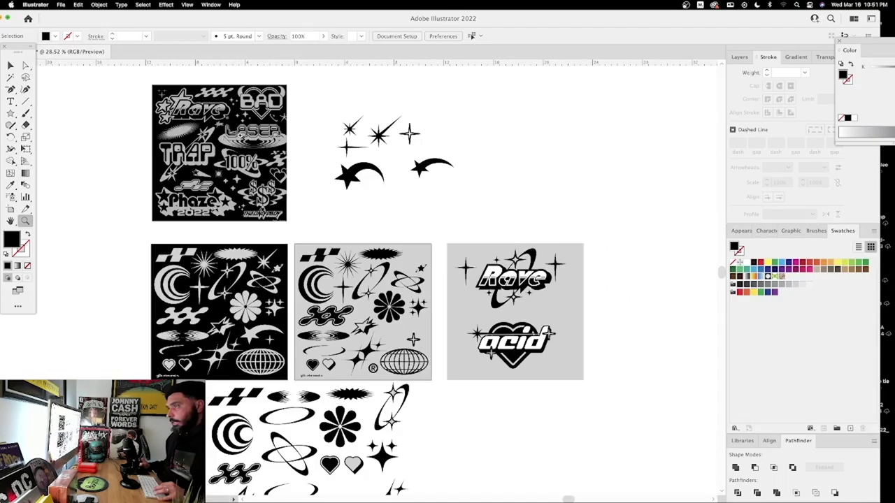
drag(235, 129, 317, 147)
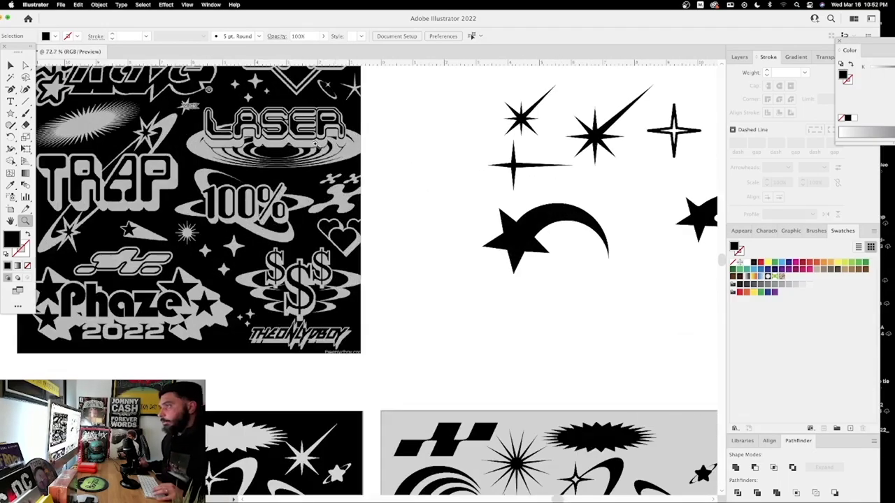
drag(260, 151, 356, 217)
drag(478, 265, 339, 180)
alt+click(553, 385)
alt+click(553, 384)
drag(407, 350, 479, 261)
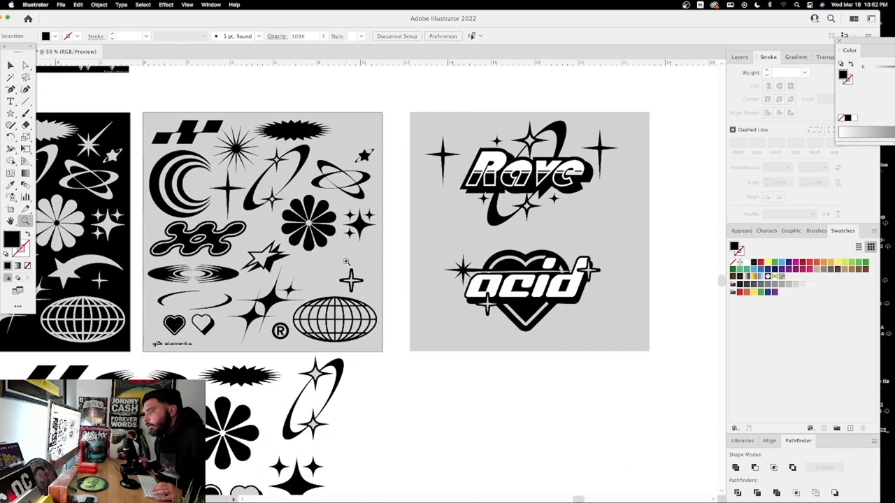
scroll(399, 353, left, 3)
scroll(400, 352, down, 1)
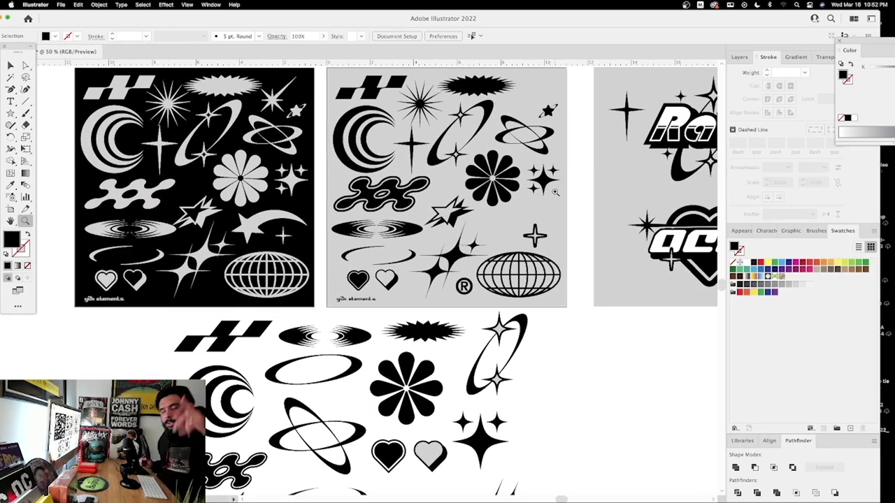
Step: Place copies of the outlined four-point sparkle at the lower right and upper left of the heart behind "acid"
drag(556, 192, 449, 217)
drag(384, 232, 439, 202)
drag(476, 354, 490, 342)
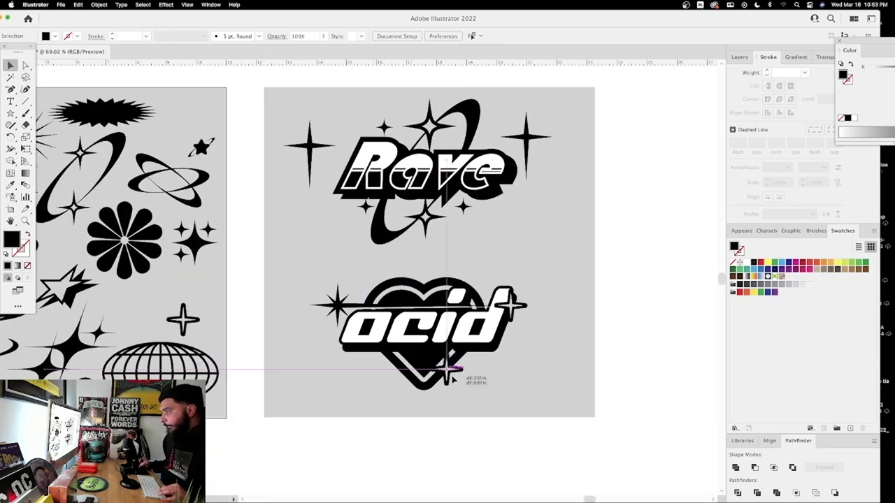
drag(459, 381, 398, 282)
Step: Widen the grey background rectangle so it extends behind the second pair of "Rave" and "acid" wordmarks
scroll(430, 249, right, 5)
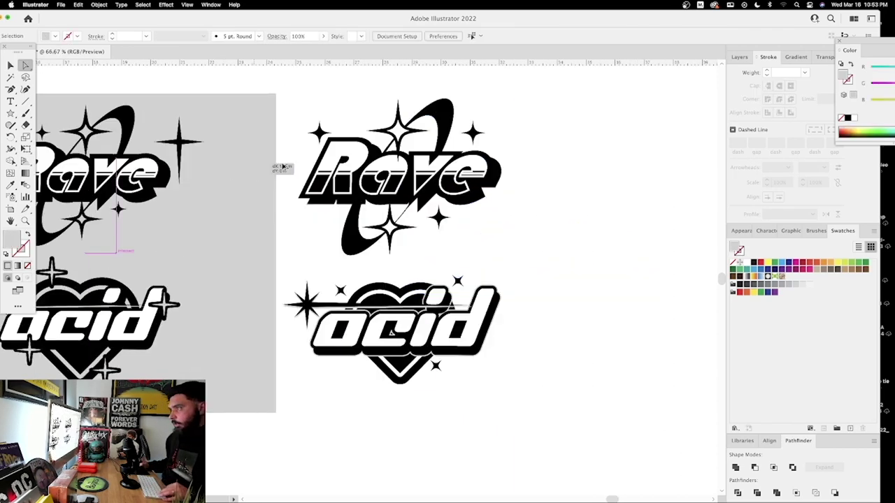
drag(241, 297, 315, 292)
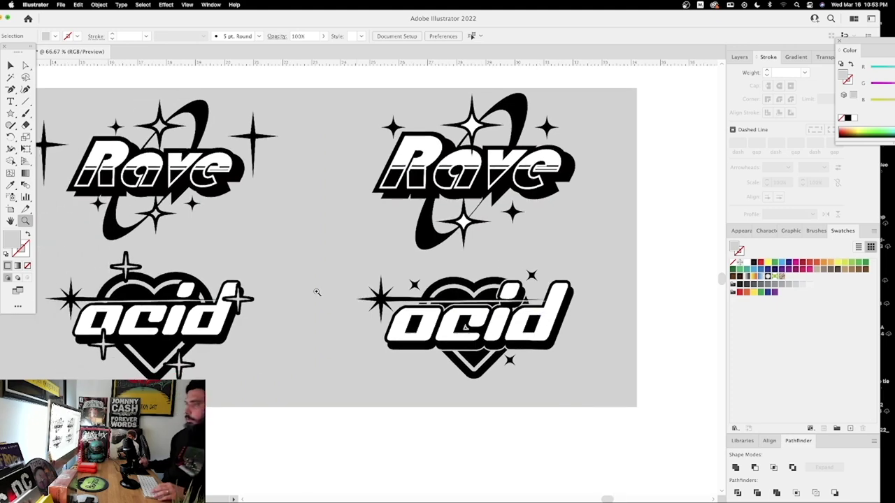
drag(549, 205, 529, 298)
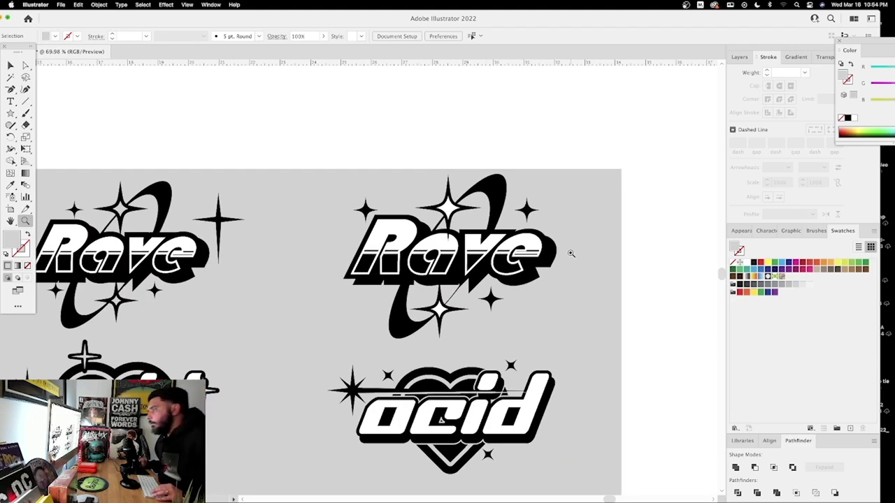